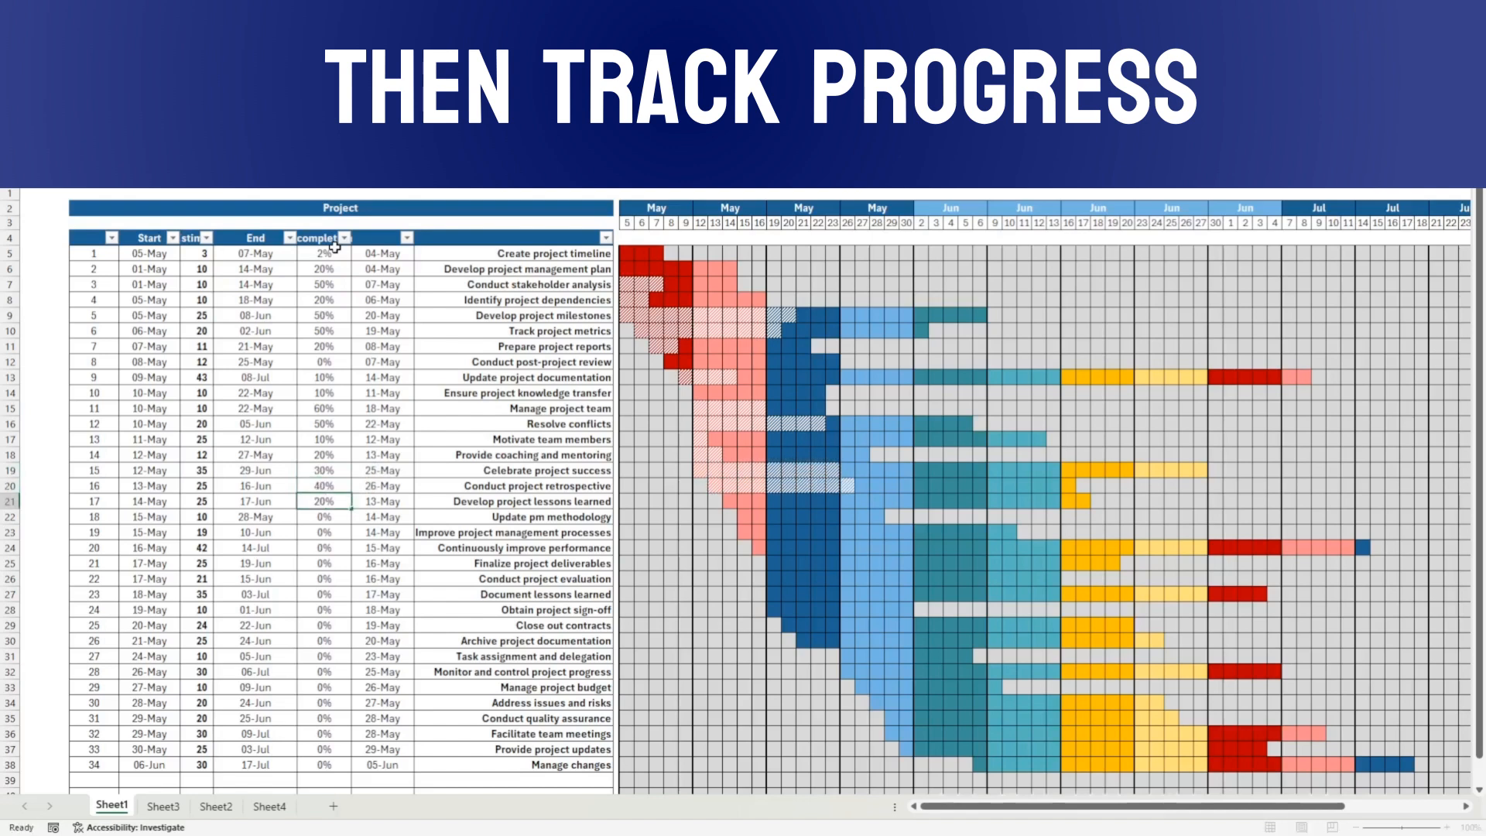
Step: Enter progress values 40, 20, 10, 10, 10, 10, 15, 30, 10, 10, 25, 10, 10 and 20 down the completion column
{"action": "type", "text": "20 10 10 10 10 15 30 10 10 25 10"}
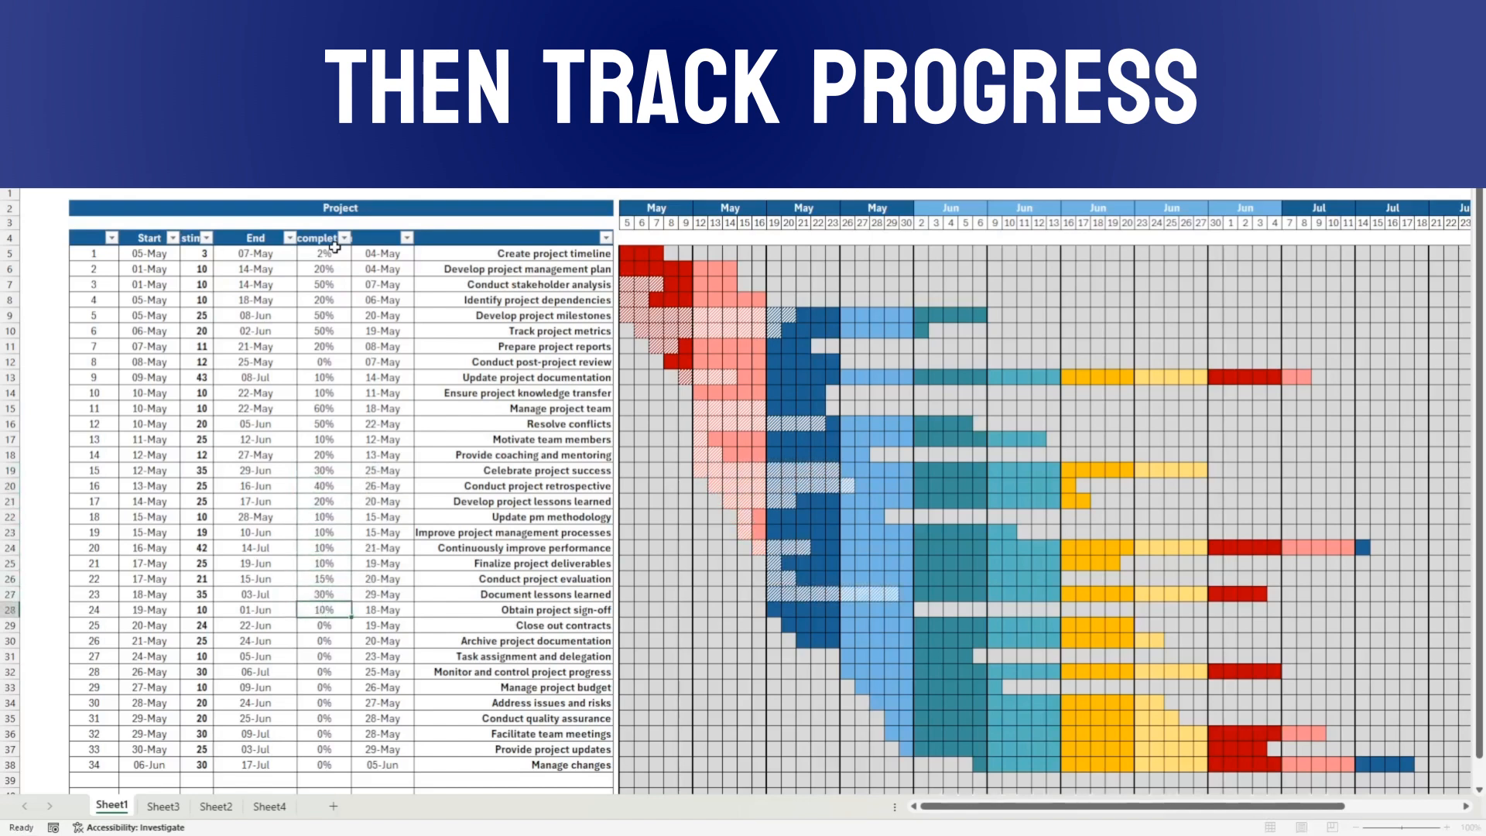
{"action": "key", "text": "Return"}
{"action": "key", "text": "Return"}
{"action": "key", "text": "Return"}
{"action": "type", "text": "10"}
{"action": "key", "text": "Return"}
{"action": "key", "text": "Return"}
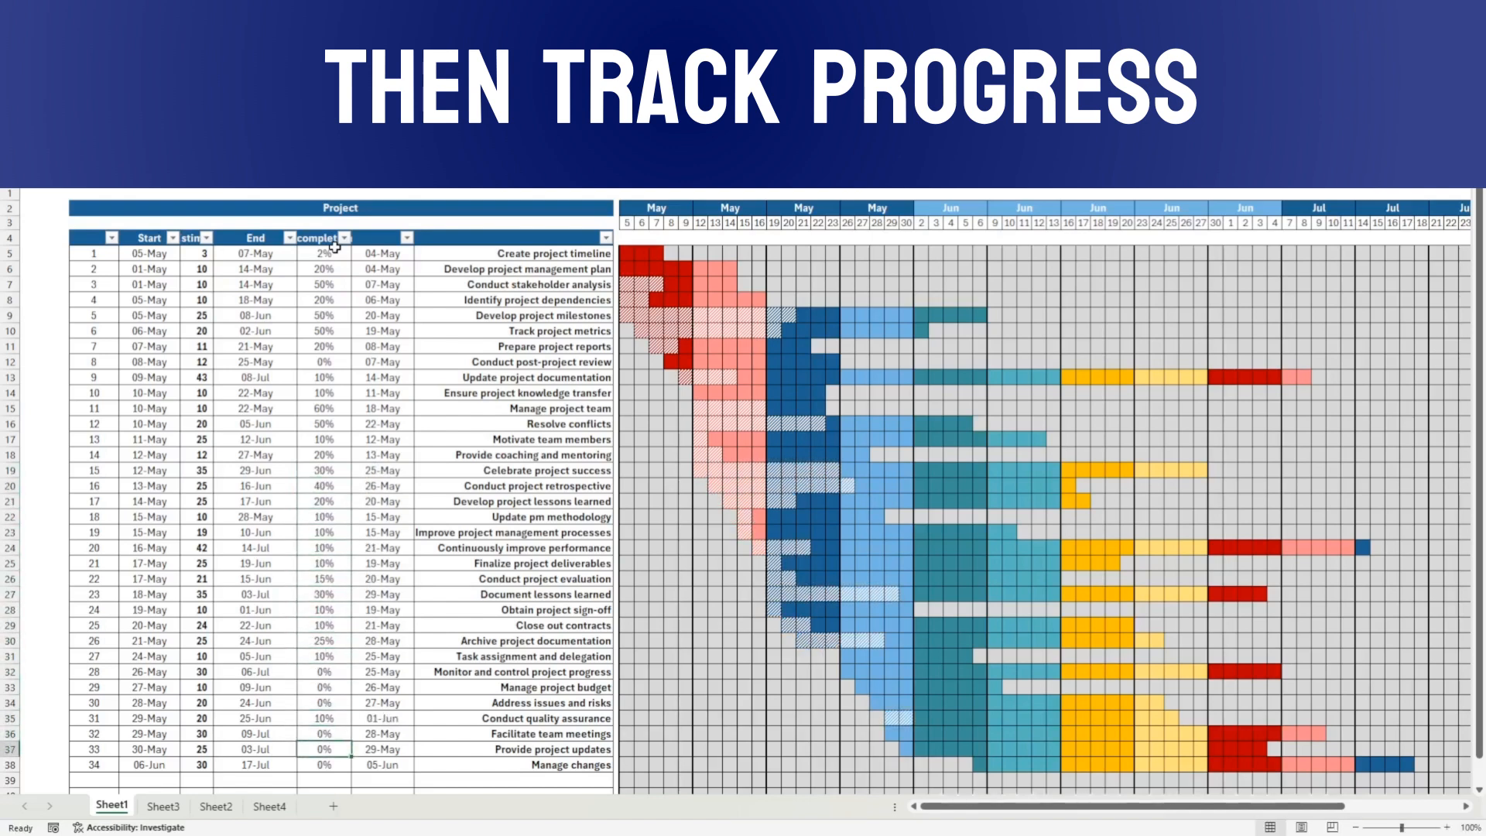
{"action": "type", "text": "20"}
{"action": "key", "text": "Tab"}
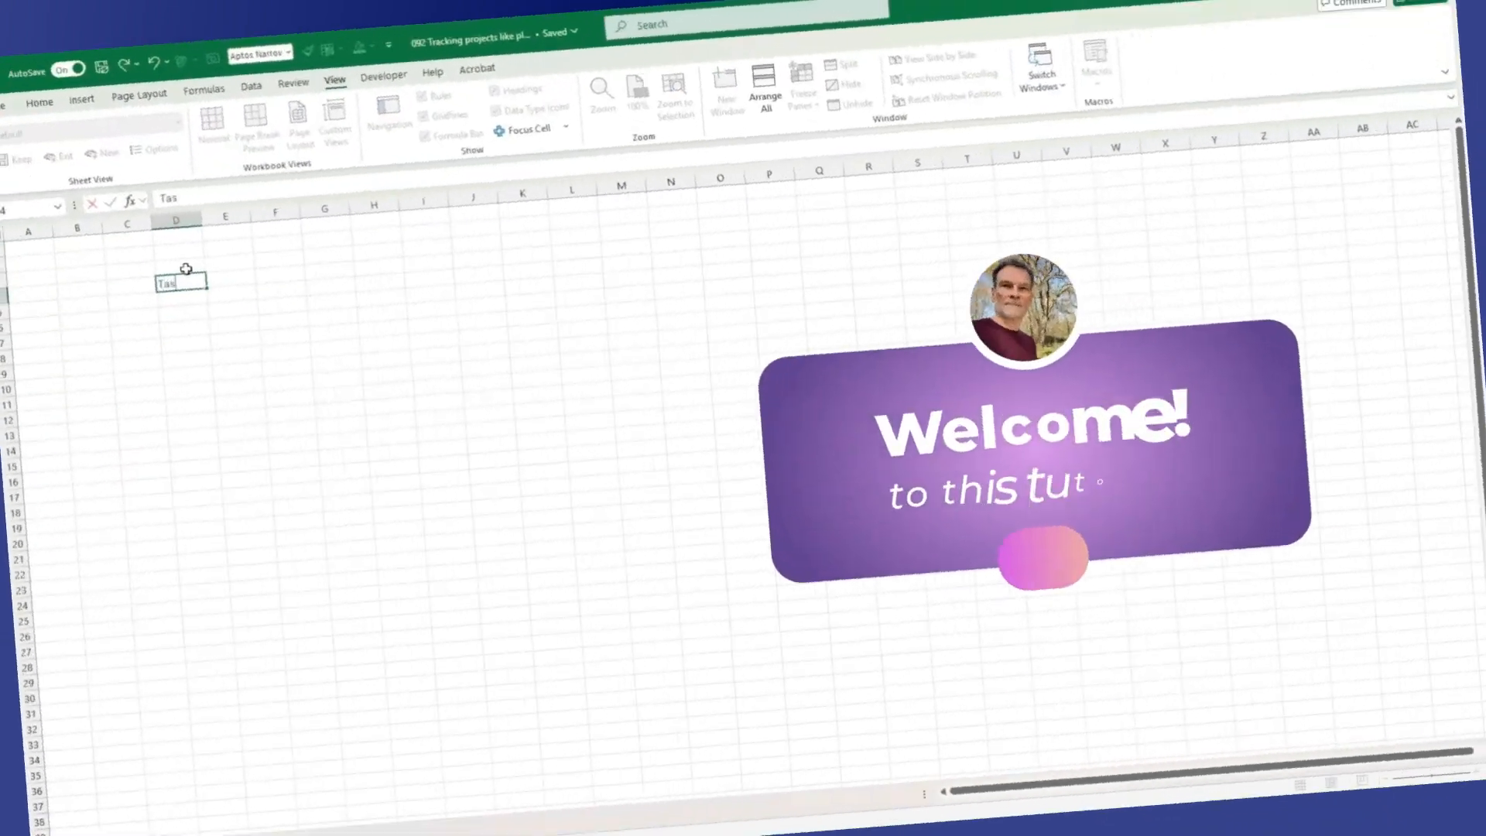
Step: Type row 4 headers Task Name, Start Date, Estimate, Completion planned and Current Status
{"action": "type", "text": "ame"}
{"action": "key", "text": "Tab"}
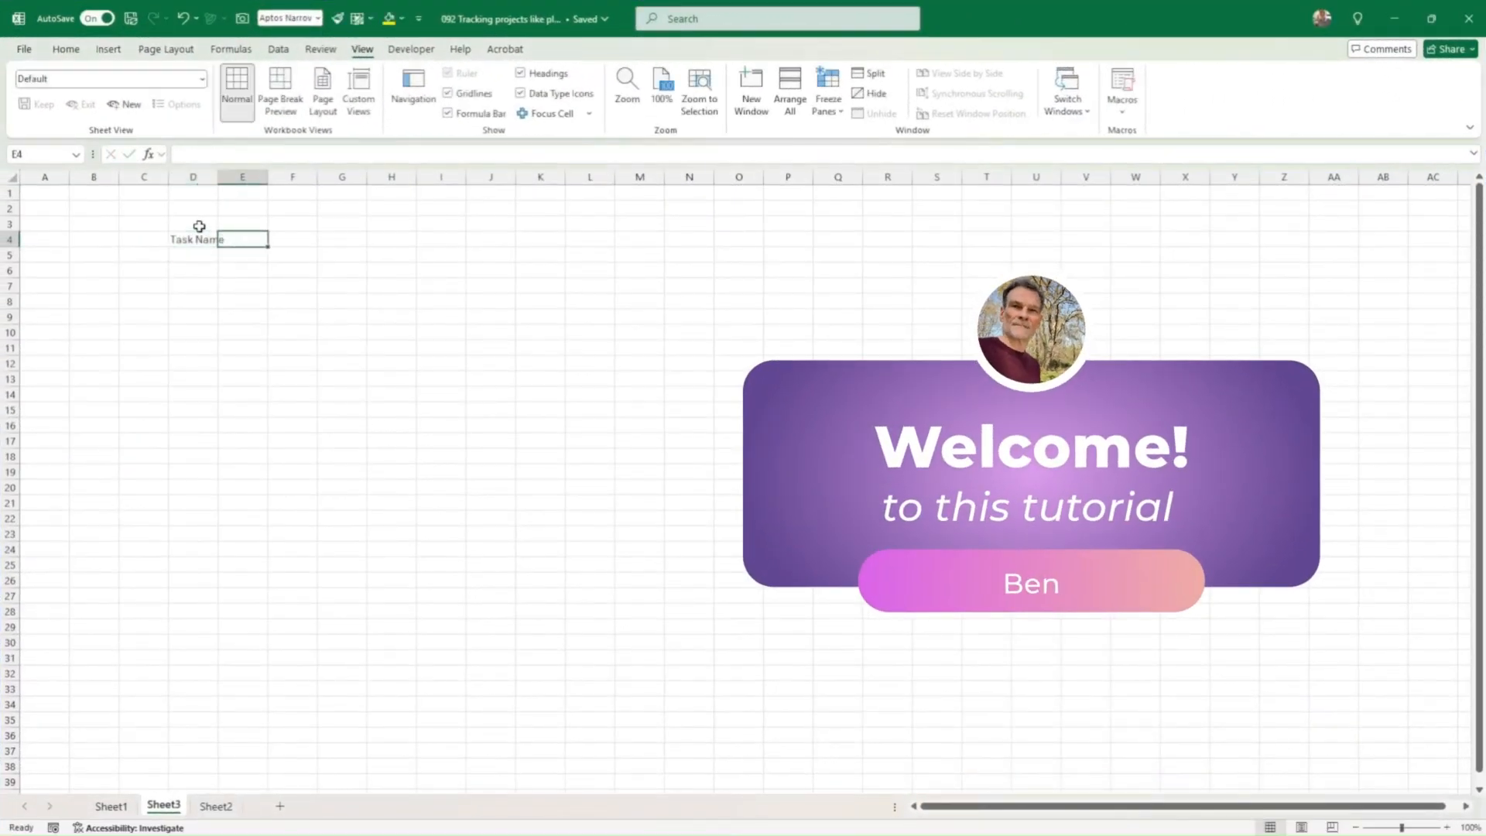
{"action": "type", "text": "Start Date"}
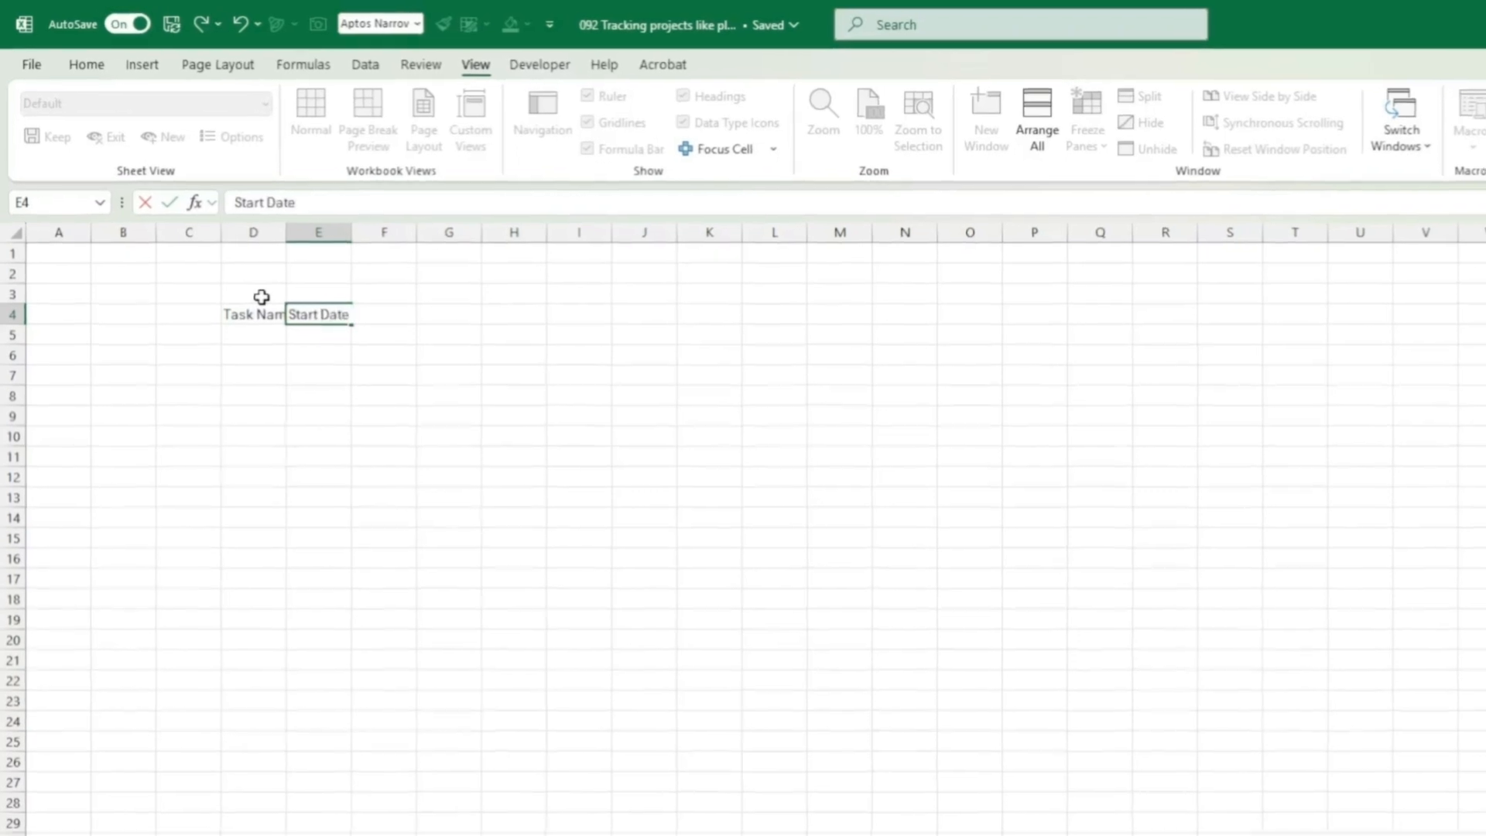
{"action": "key", "text": "Tab"}
{"action": "type", "text": "E"}
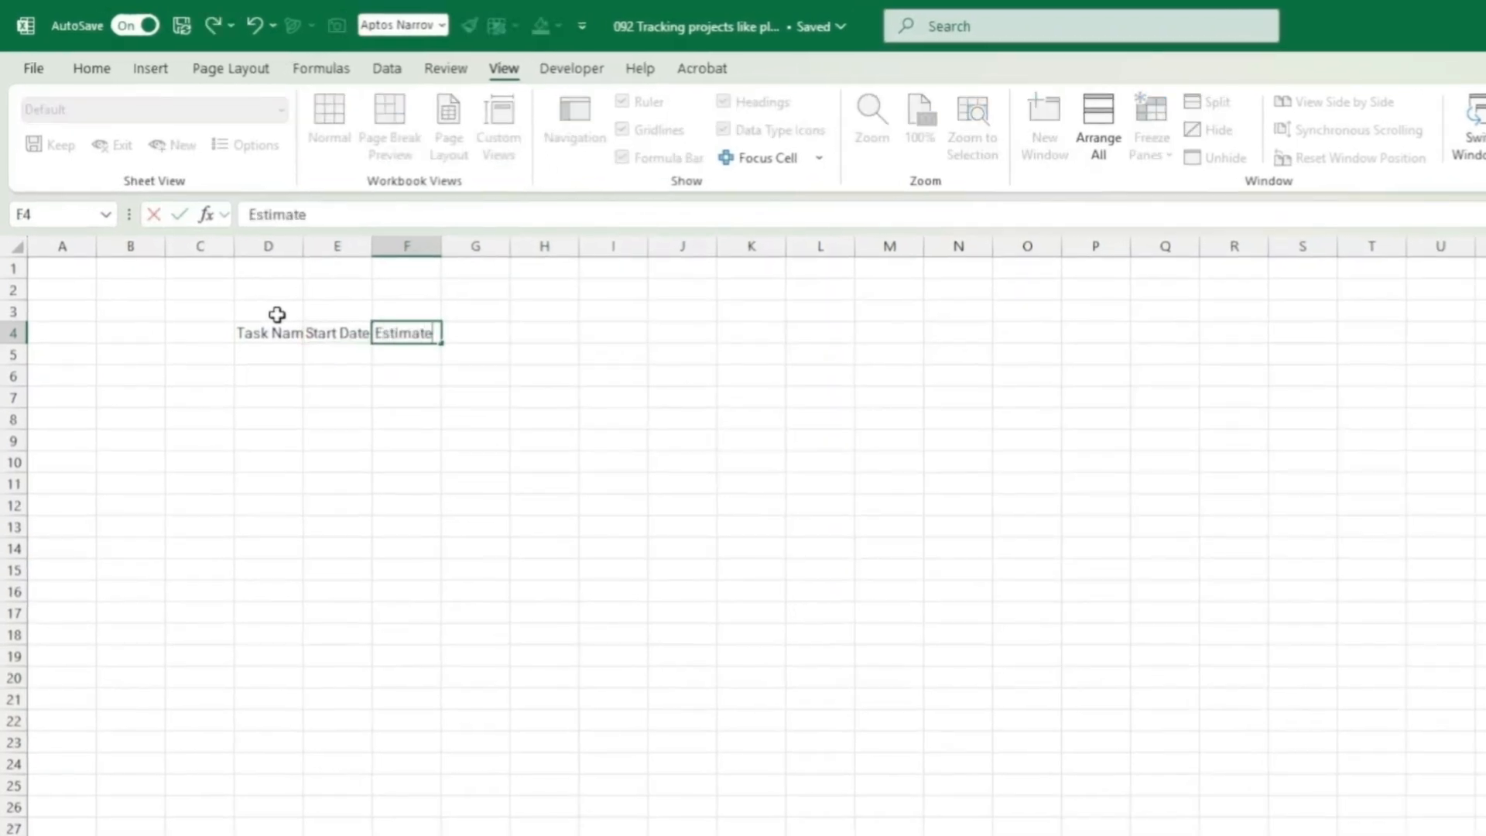
{"action": "type", "text": "stimate"}
{"action": "key", "text": "Tab"}
{"action": "type", "text": "Com"}
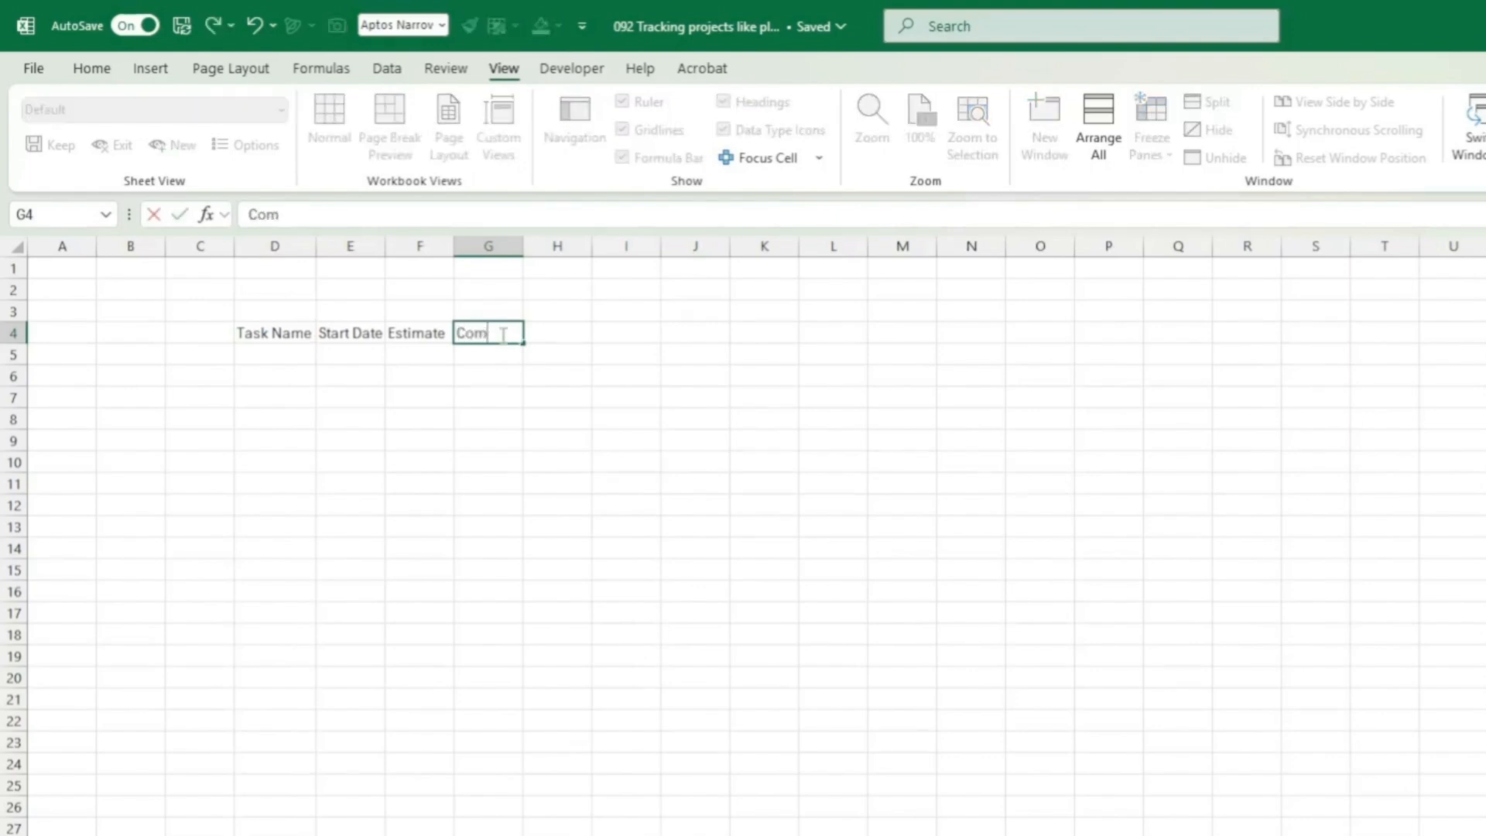
{"action": "type", "text": "pletion"}
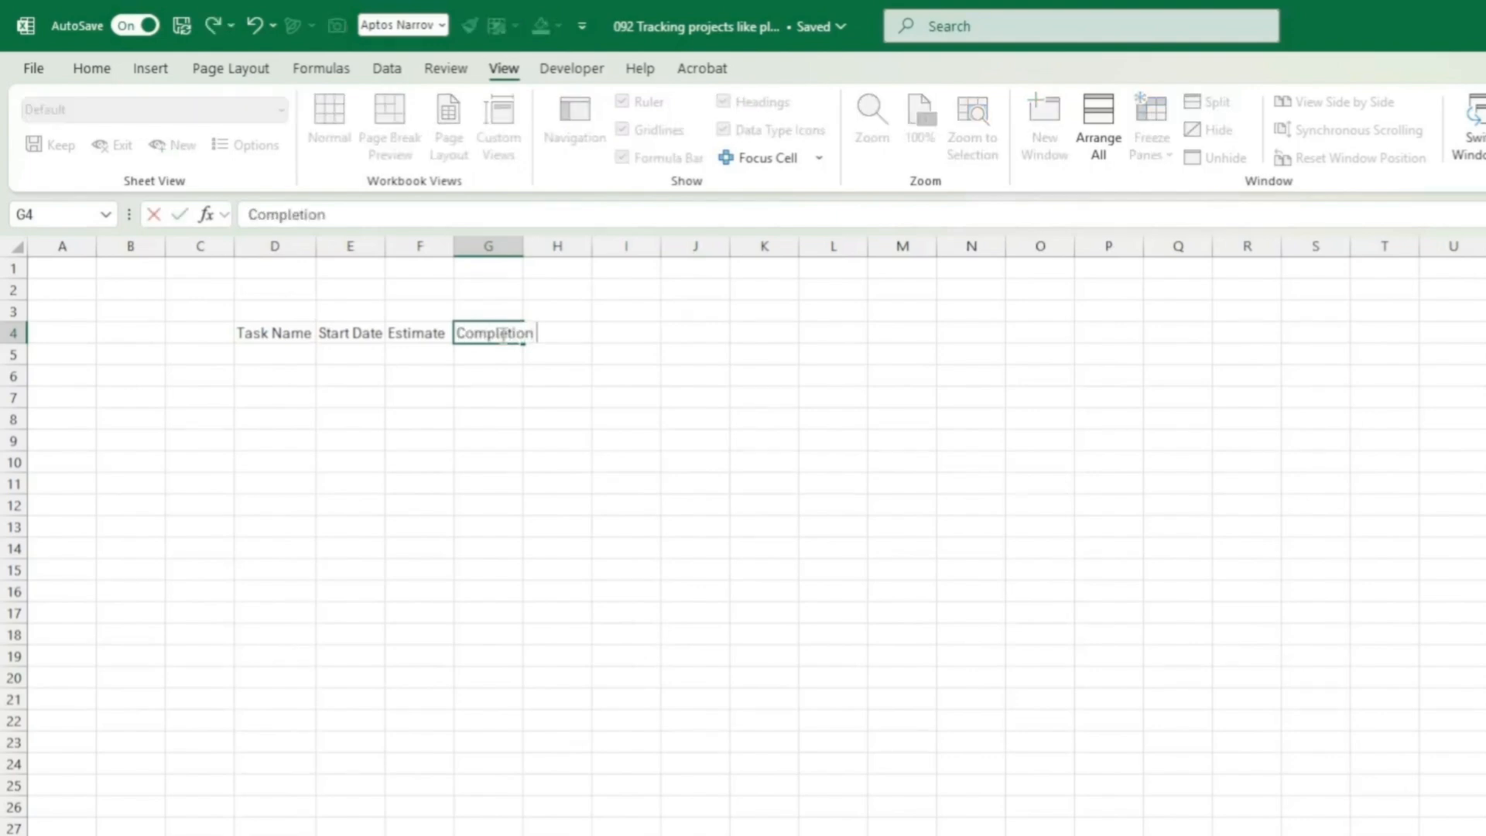
{"action": "type", "text": " planned"}
{"action": "key", "text": "Tab"}
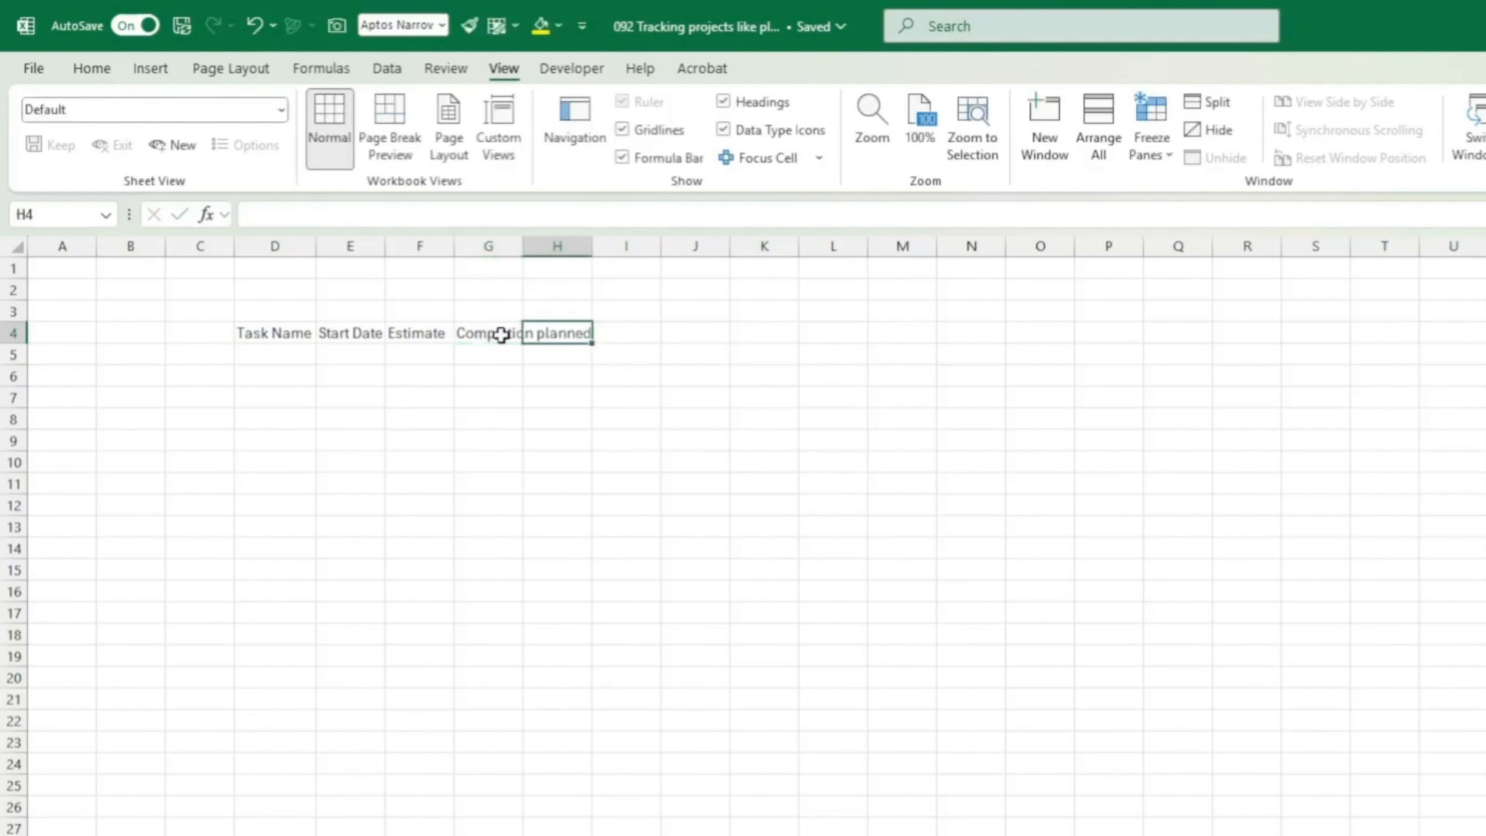
{"action": "type", "text": "Cu"}
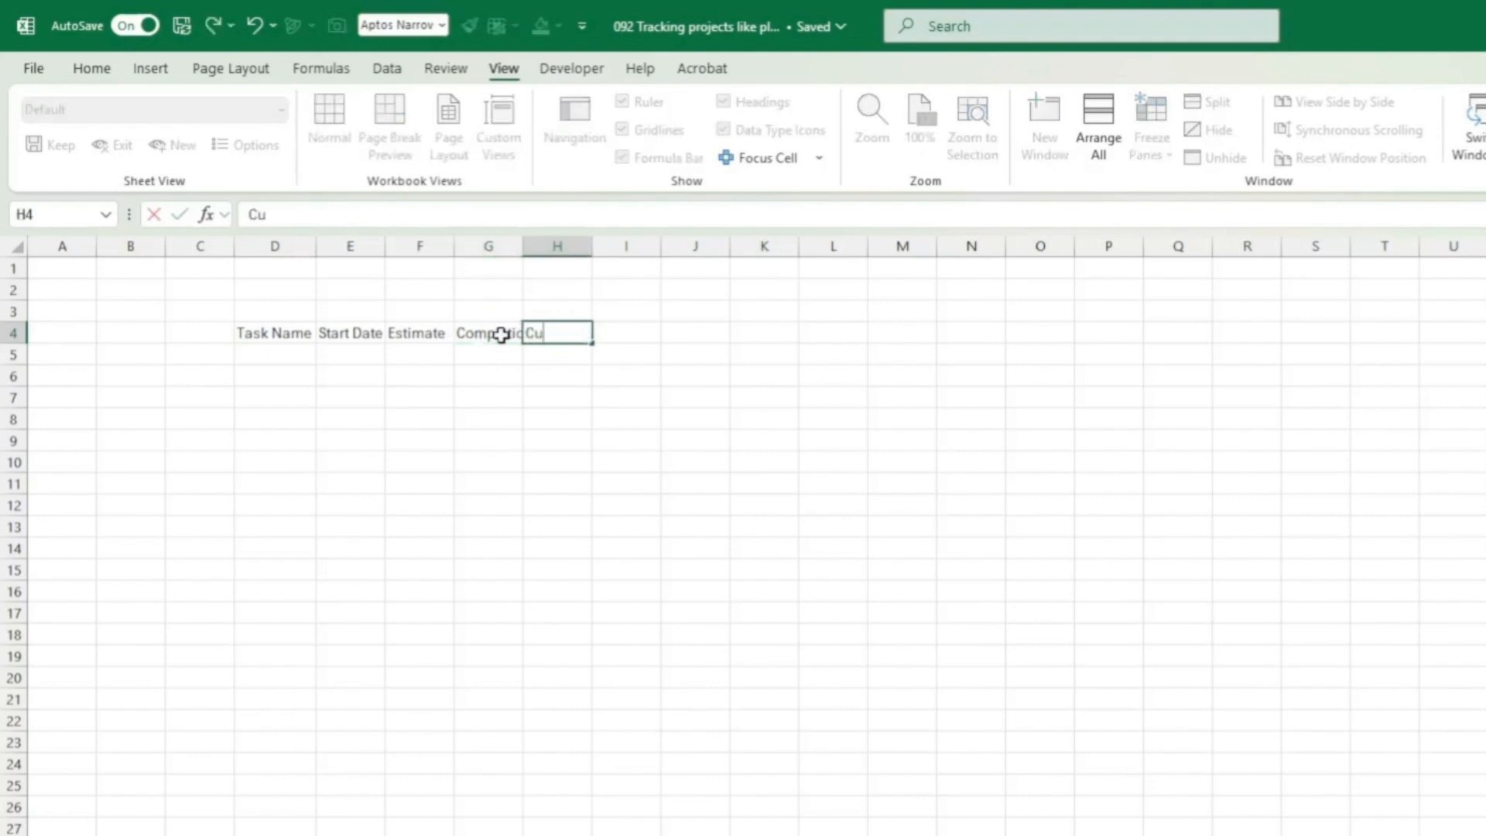
{"action": "type", "text": "rrent Statu"}
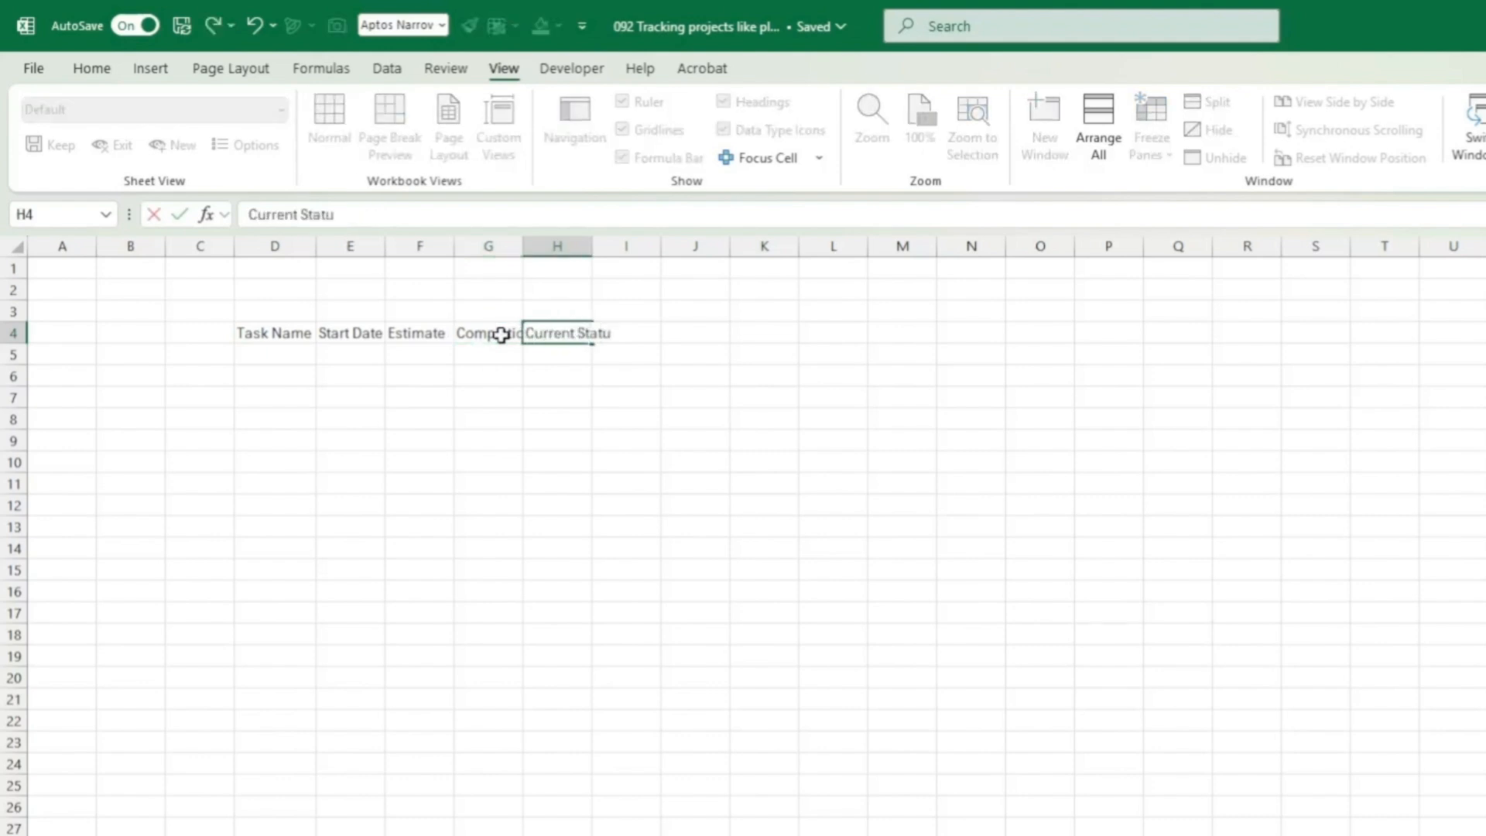
{"action": "type", "text": "s"}
{"action": "key", "text": "Return"}
Step: AutoFit columns D through H to fit their headers
{"action": "left_click_drag", "start_coordinate": [275, 246], "coordinate": [573, 246]}
{"action": "double_click", "coordinate": [592, 248]}
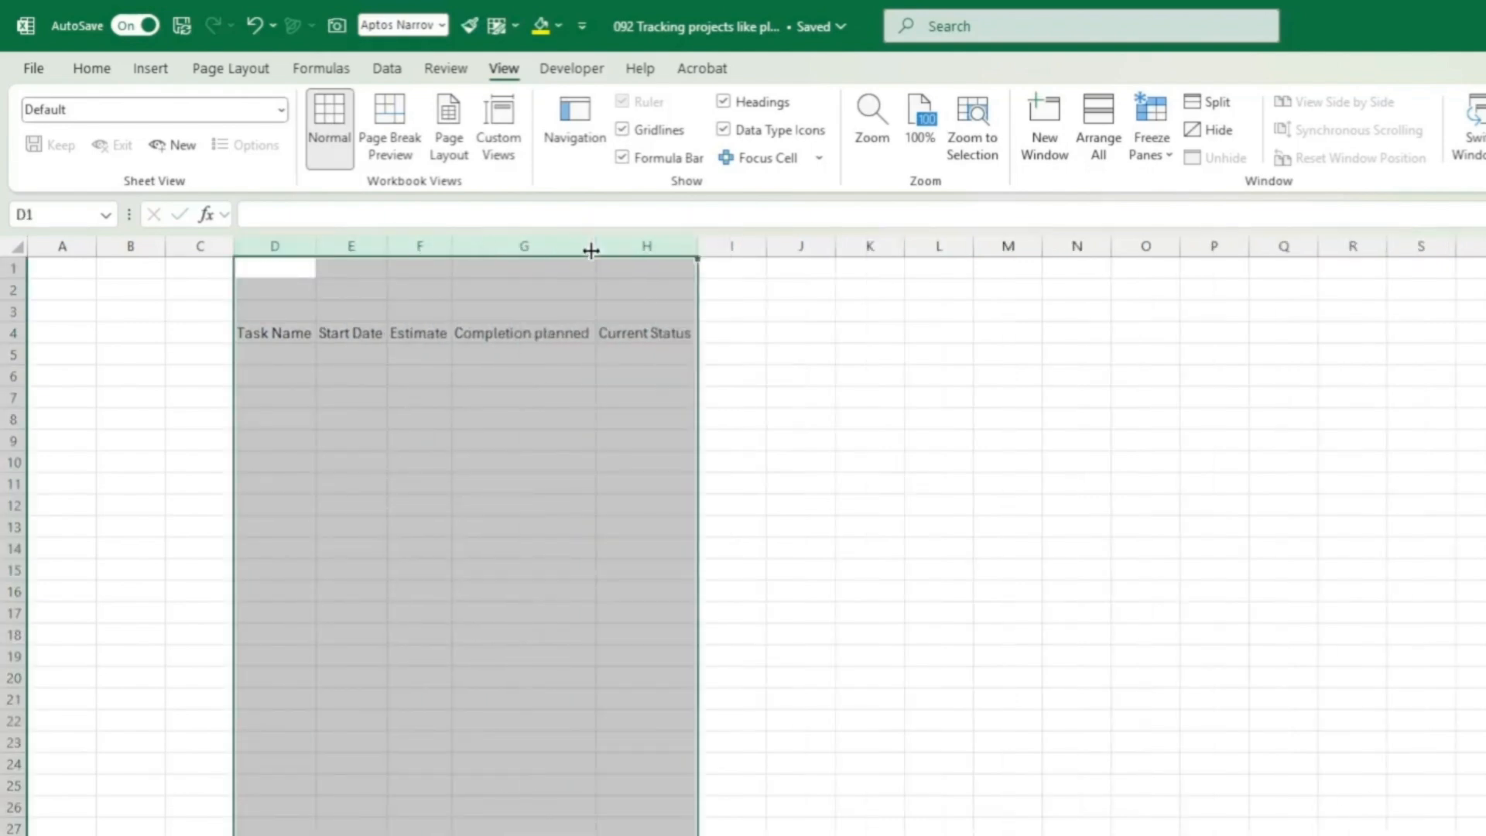
{"action": "left_click", "coordinate": [981, 373]}
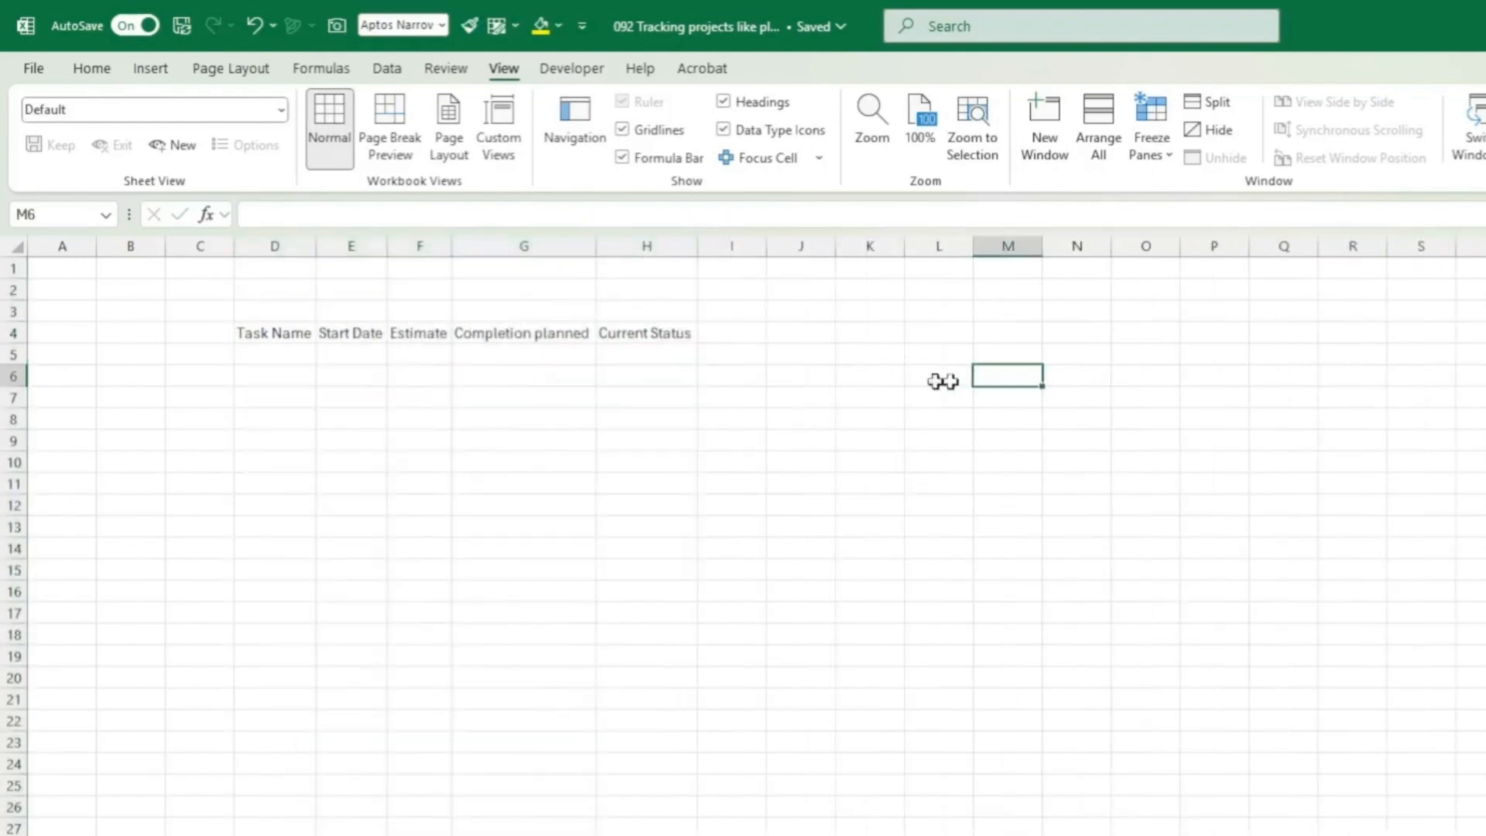
Step: Enter Task 1 in D5 with start date 1/06/2025 and a 10-day estimate
{"action": "left_click", "coordinate": [255, 356]}
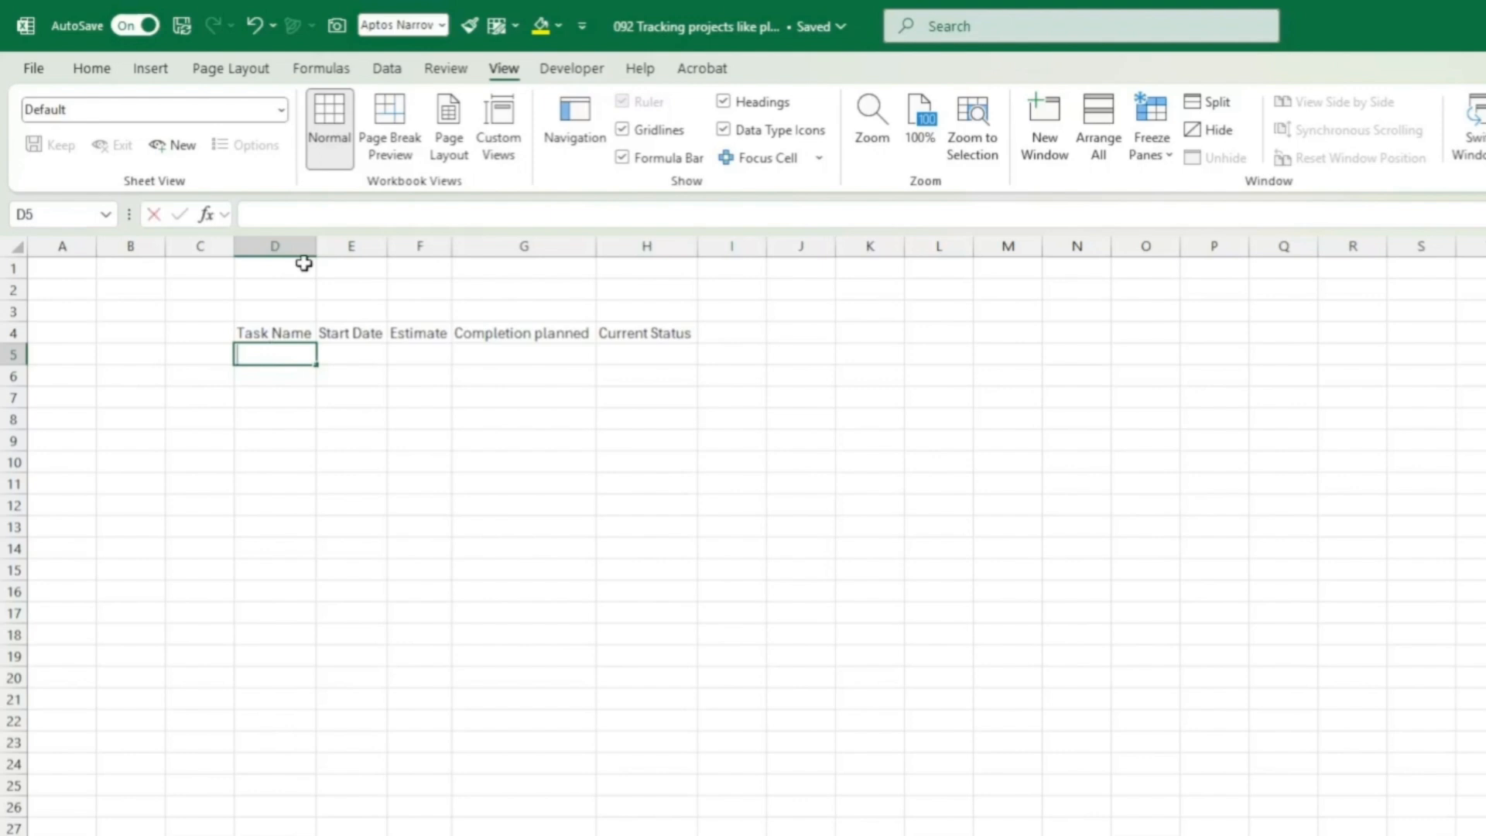
{"action": "type", "text": "Task 1"}
{"action": "key", "text": "Tab"}
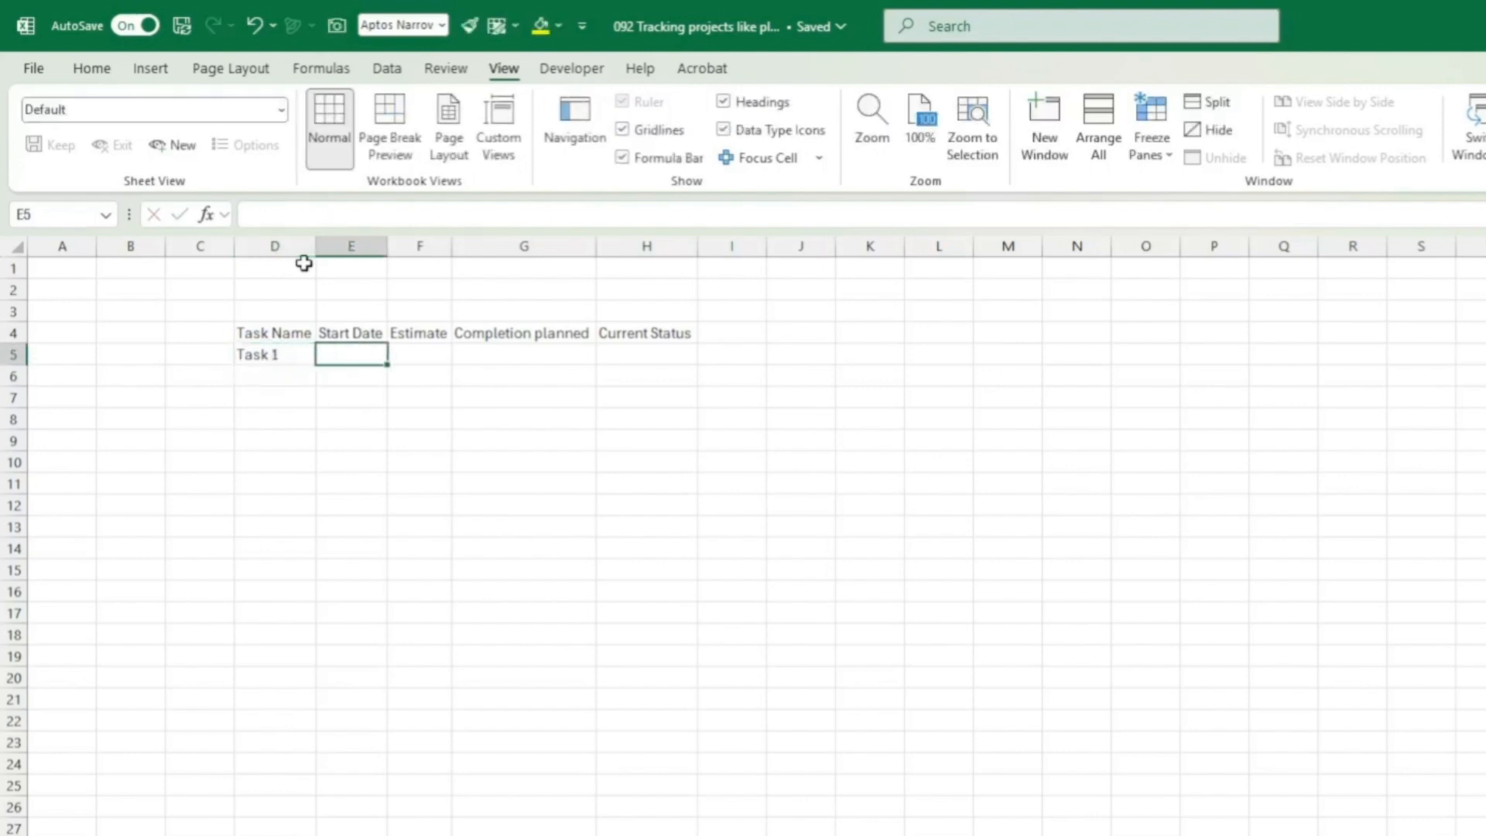
{"action": "type", "text": "1/6/25"}
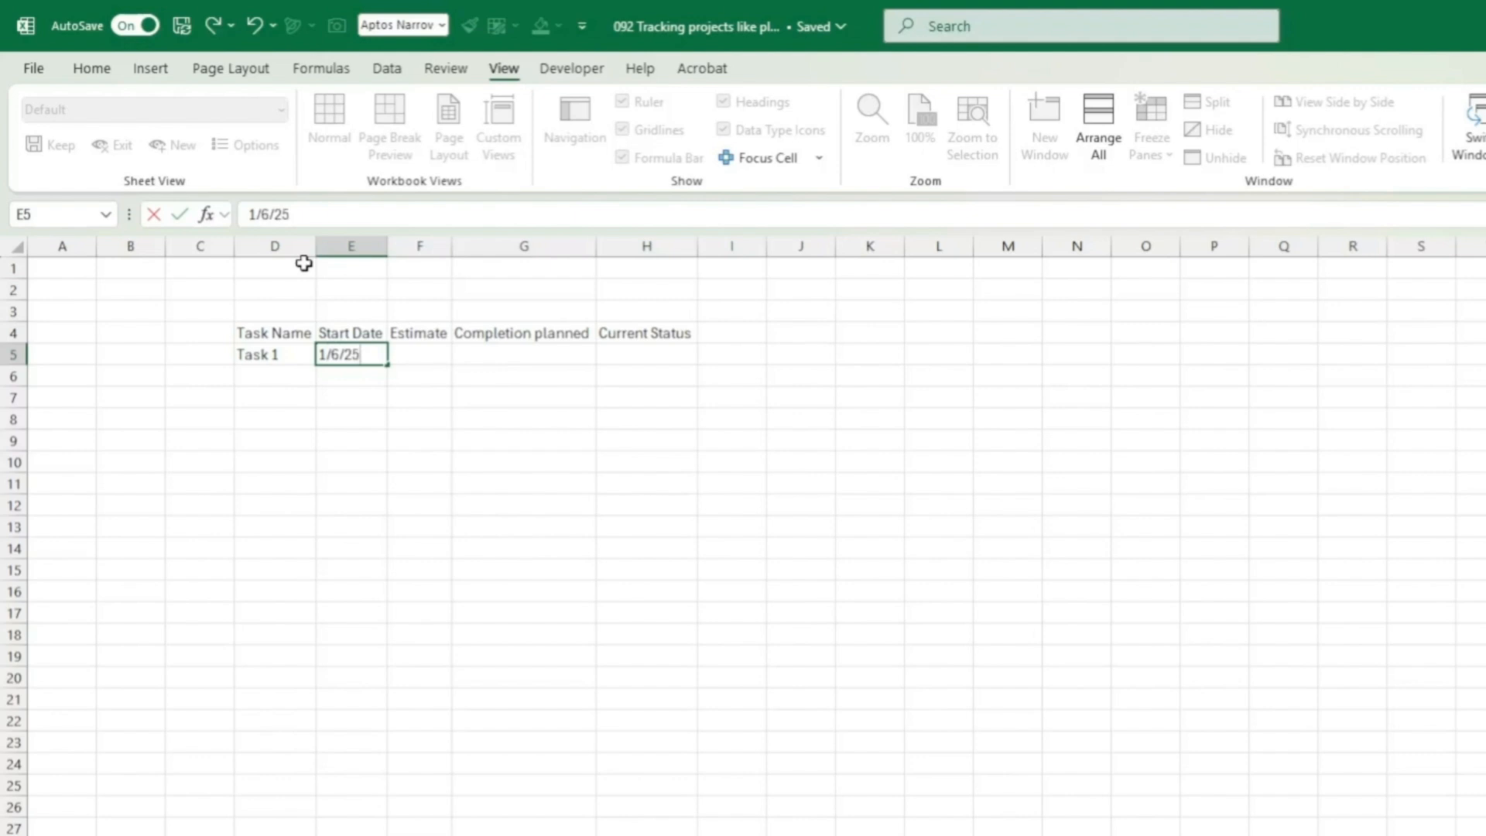
{"action": "key", "text": "Tab"}
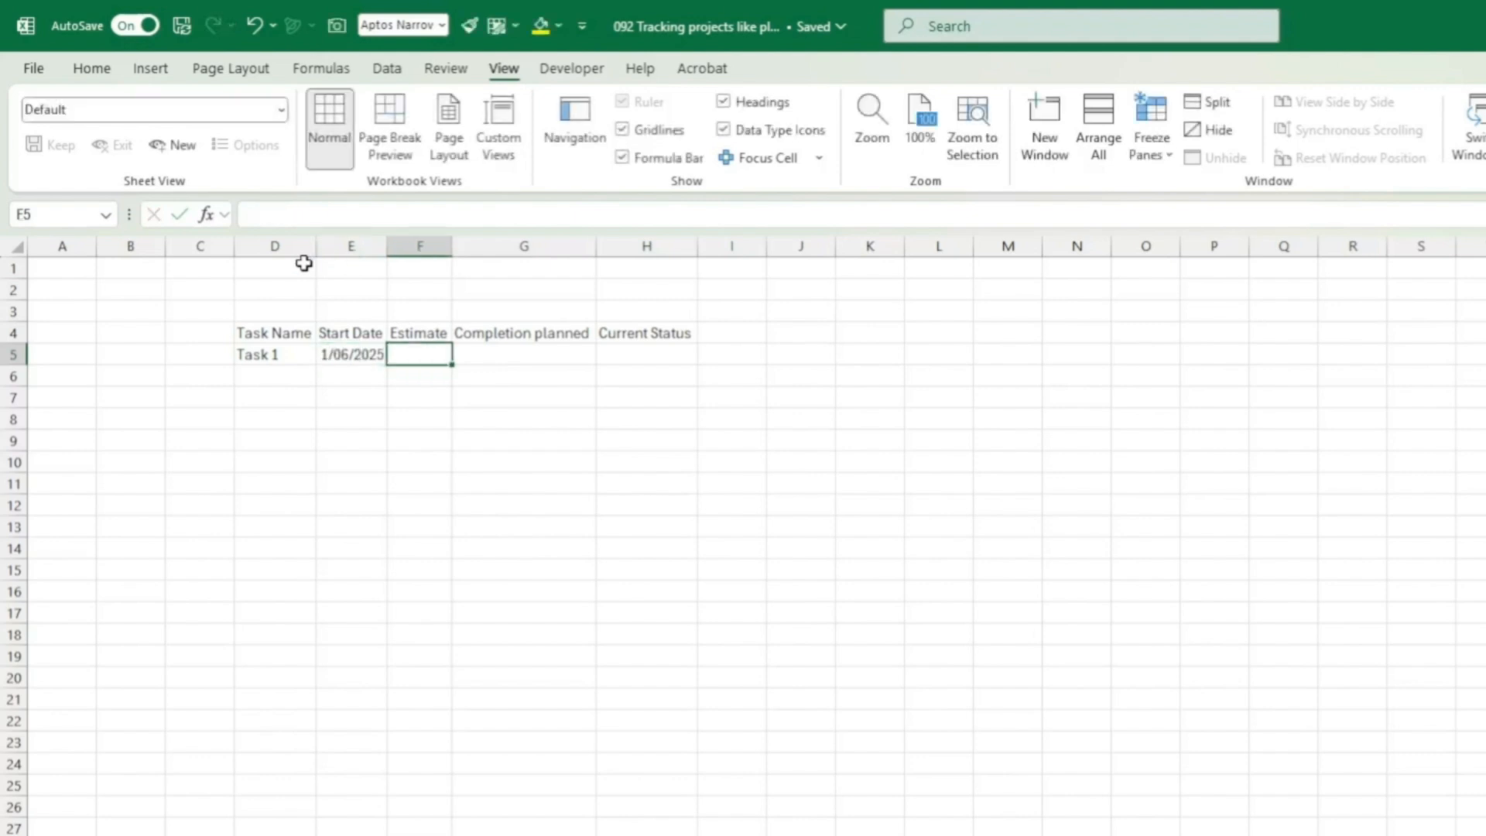
{"action": "type", "text": "10"}
{"action": "key", "text": "Tab"}
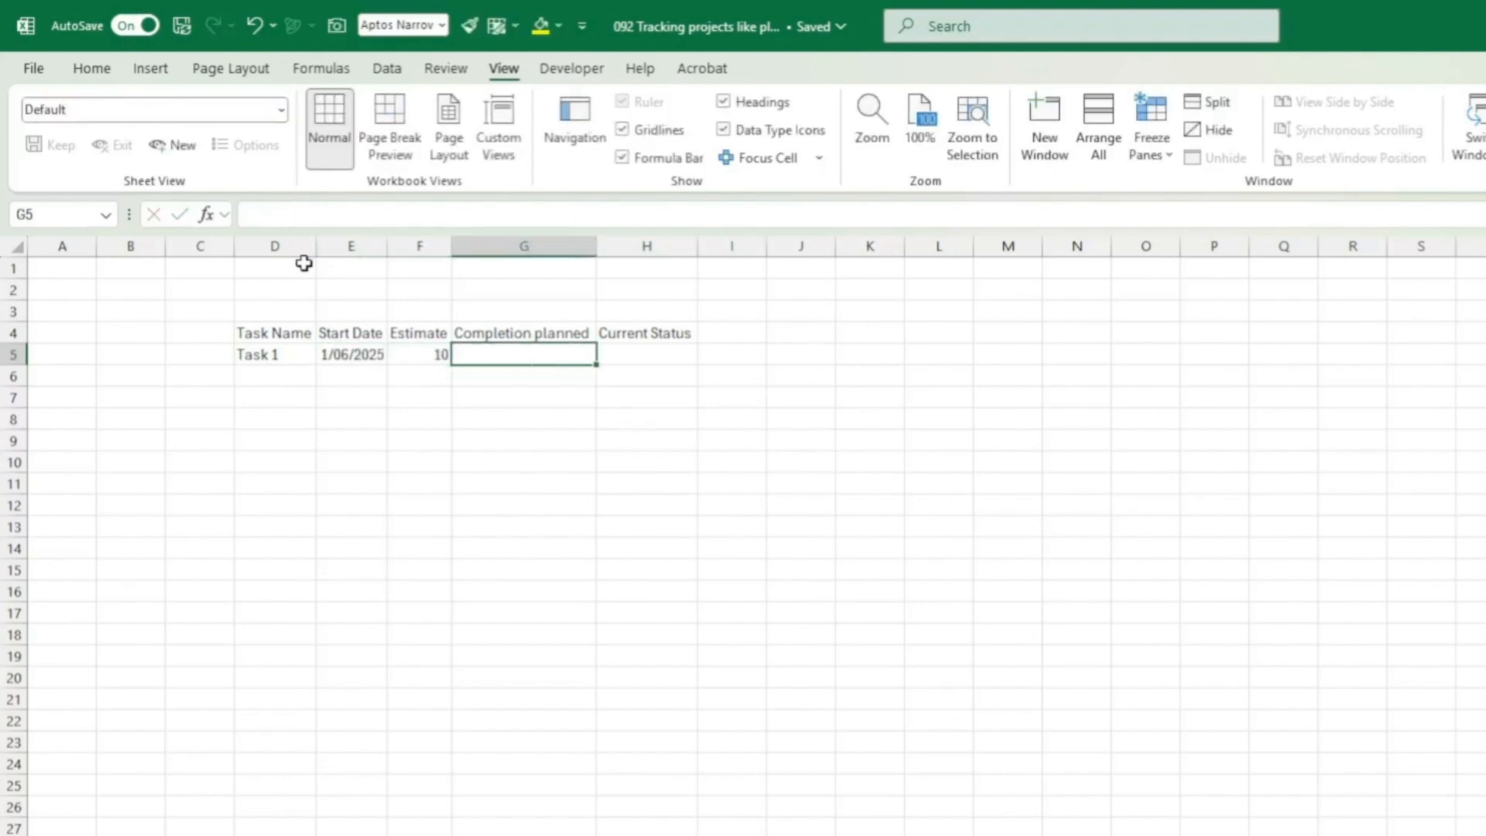
Step: Enter =WORKDAY(E5,F5) in G5 for the planned completion
{"action": "type", "text": "=workday("}
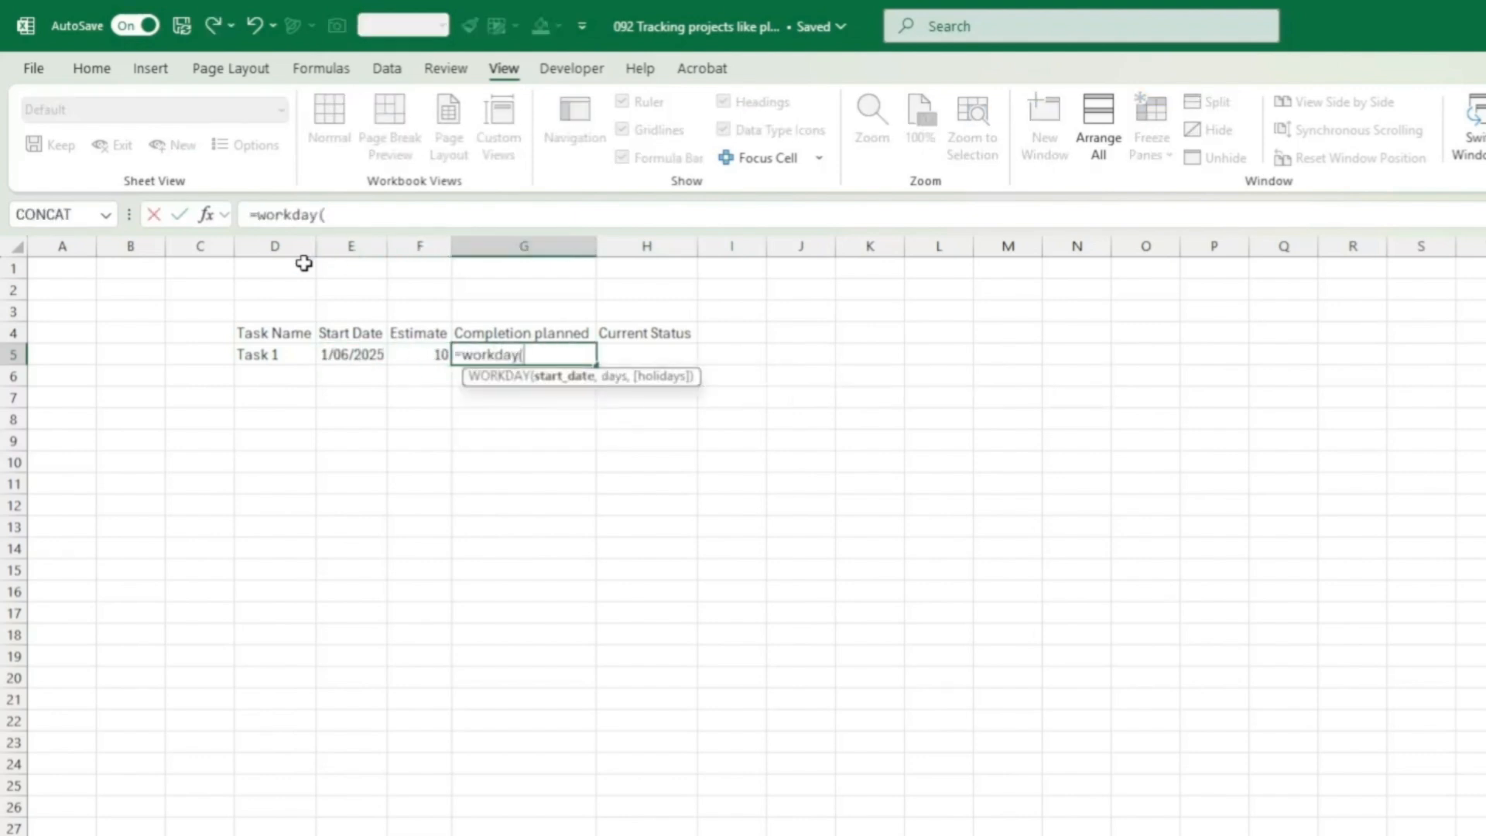
{"action": "left_click", "coordinate": [337, 354]}
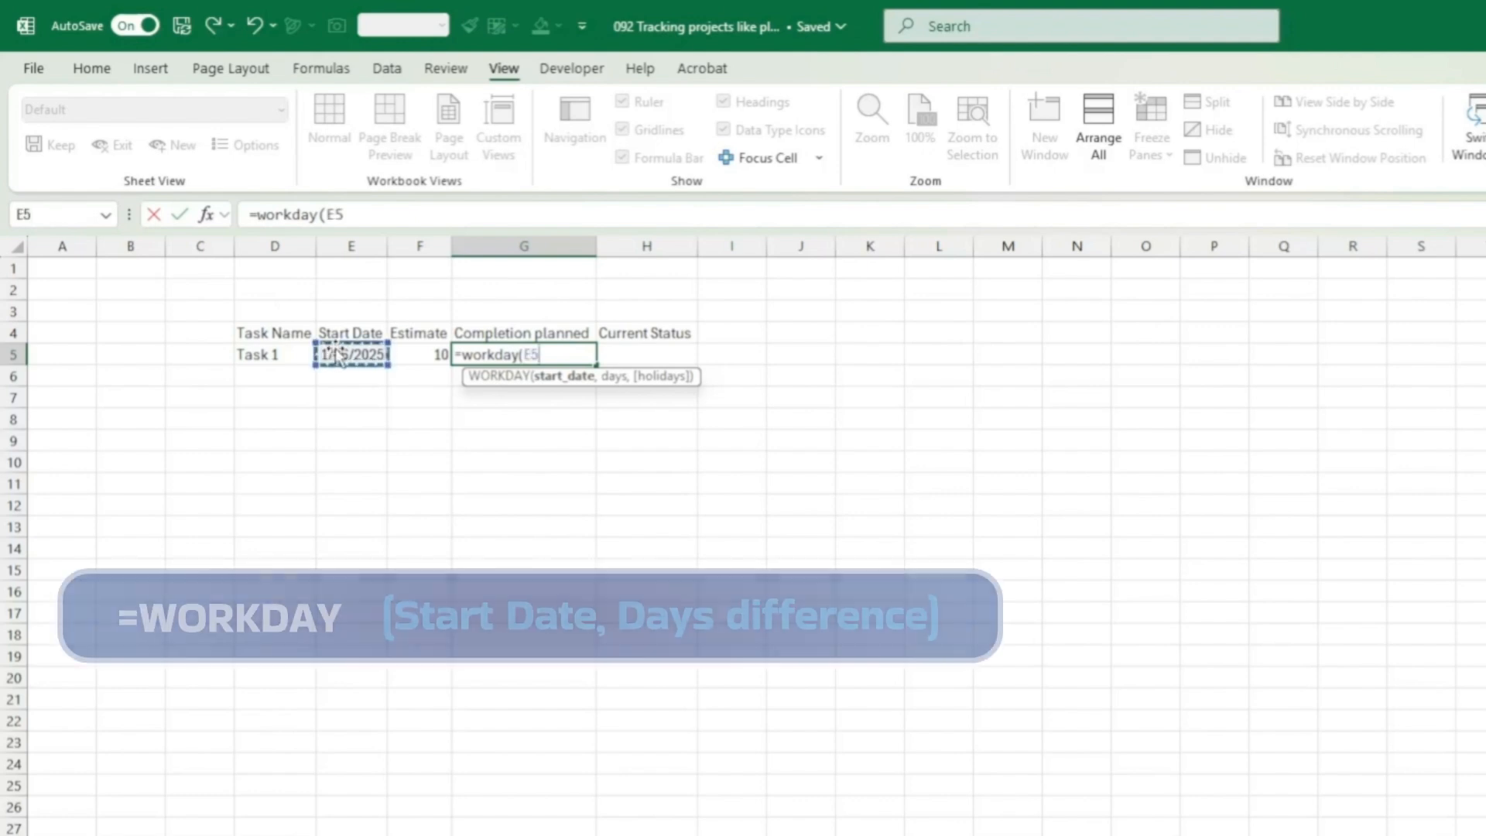
{"action": "type", "text": ","}
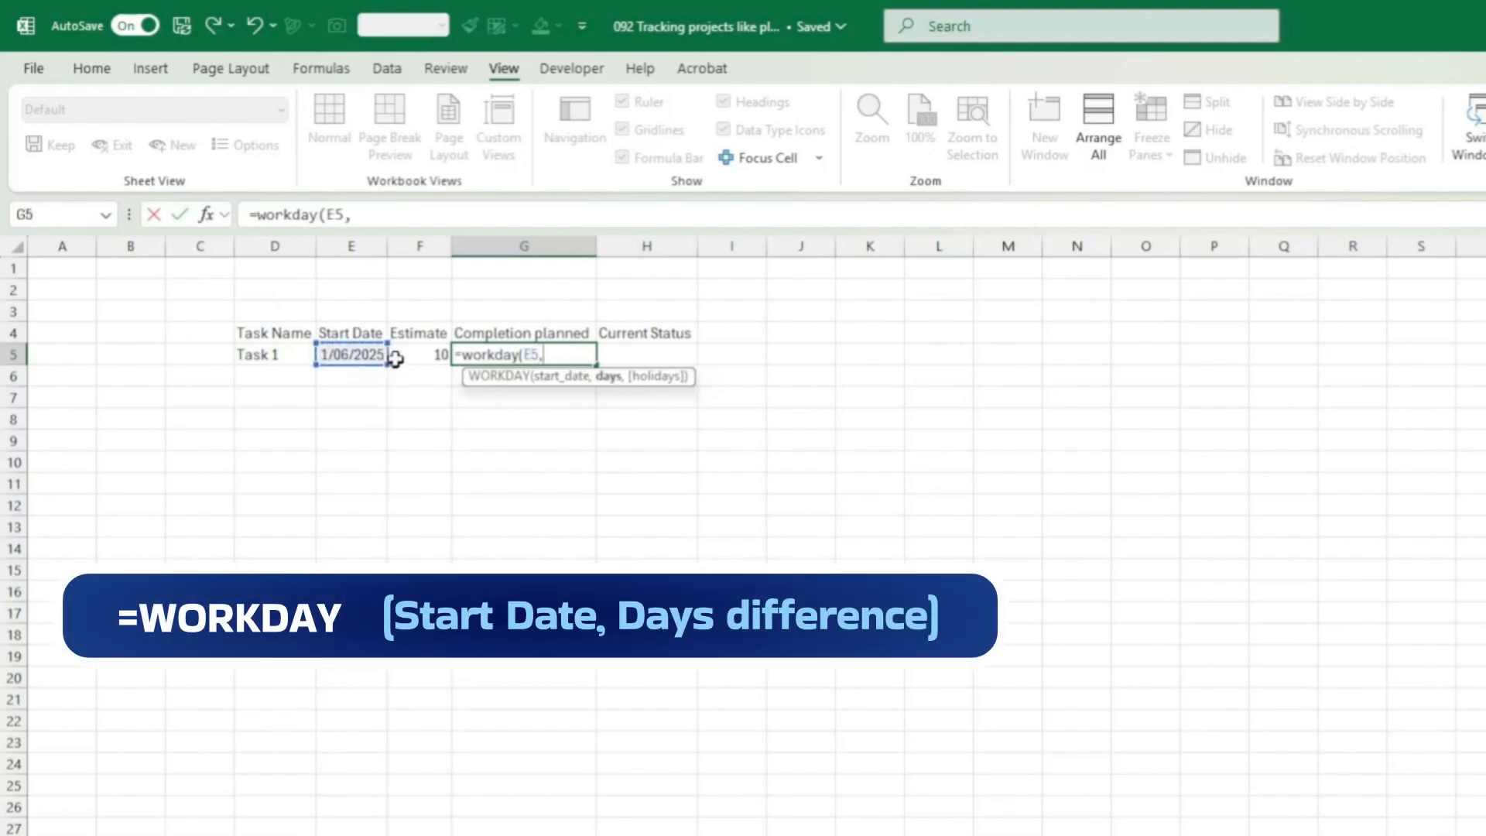
{"action": "left_click", "coordinate": [413, 350]}
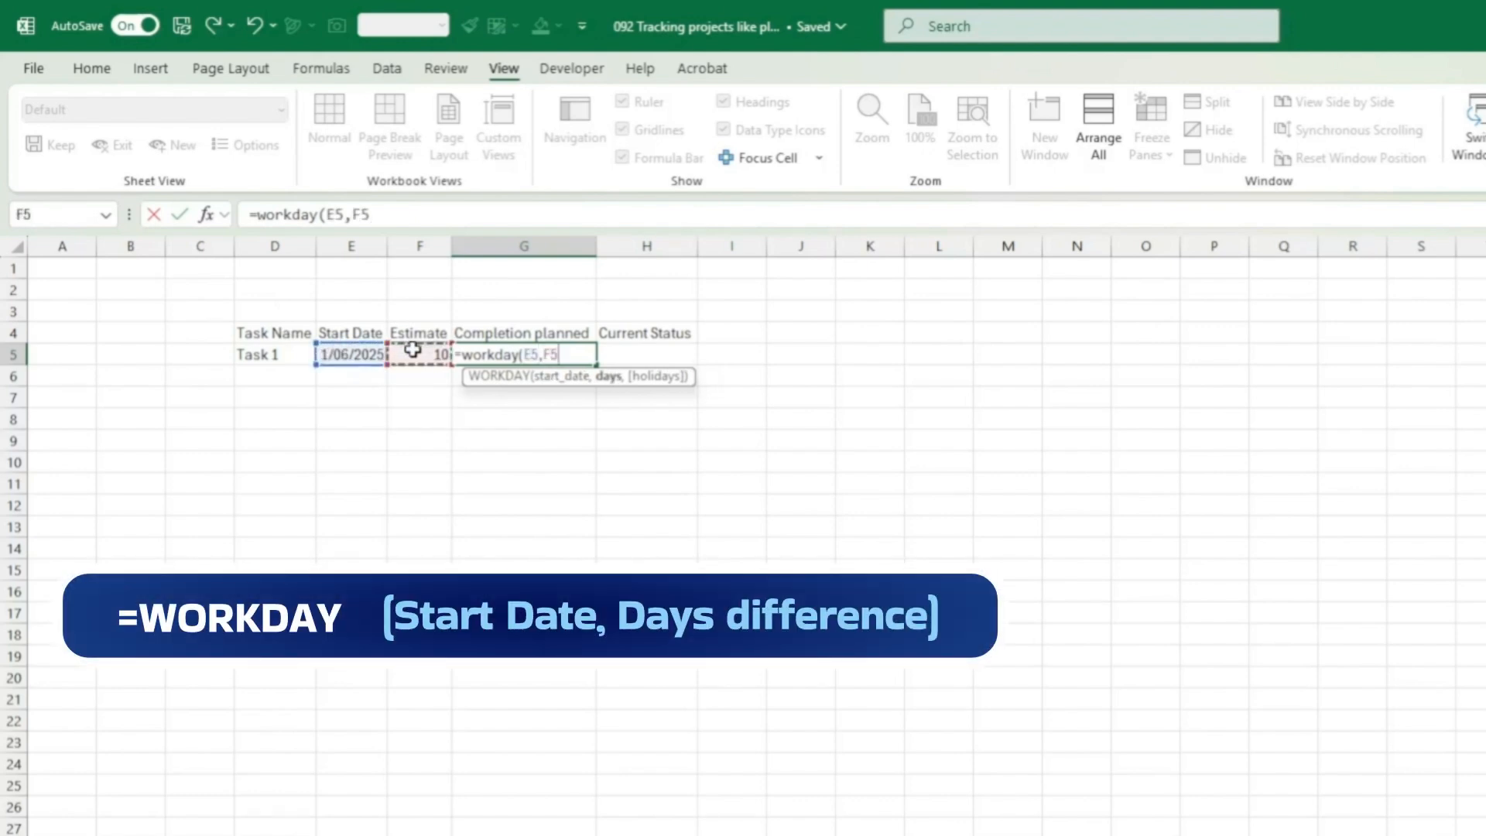
{"action": "key", "text": "Return"}
{"action": "key", "text": "Up"}
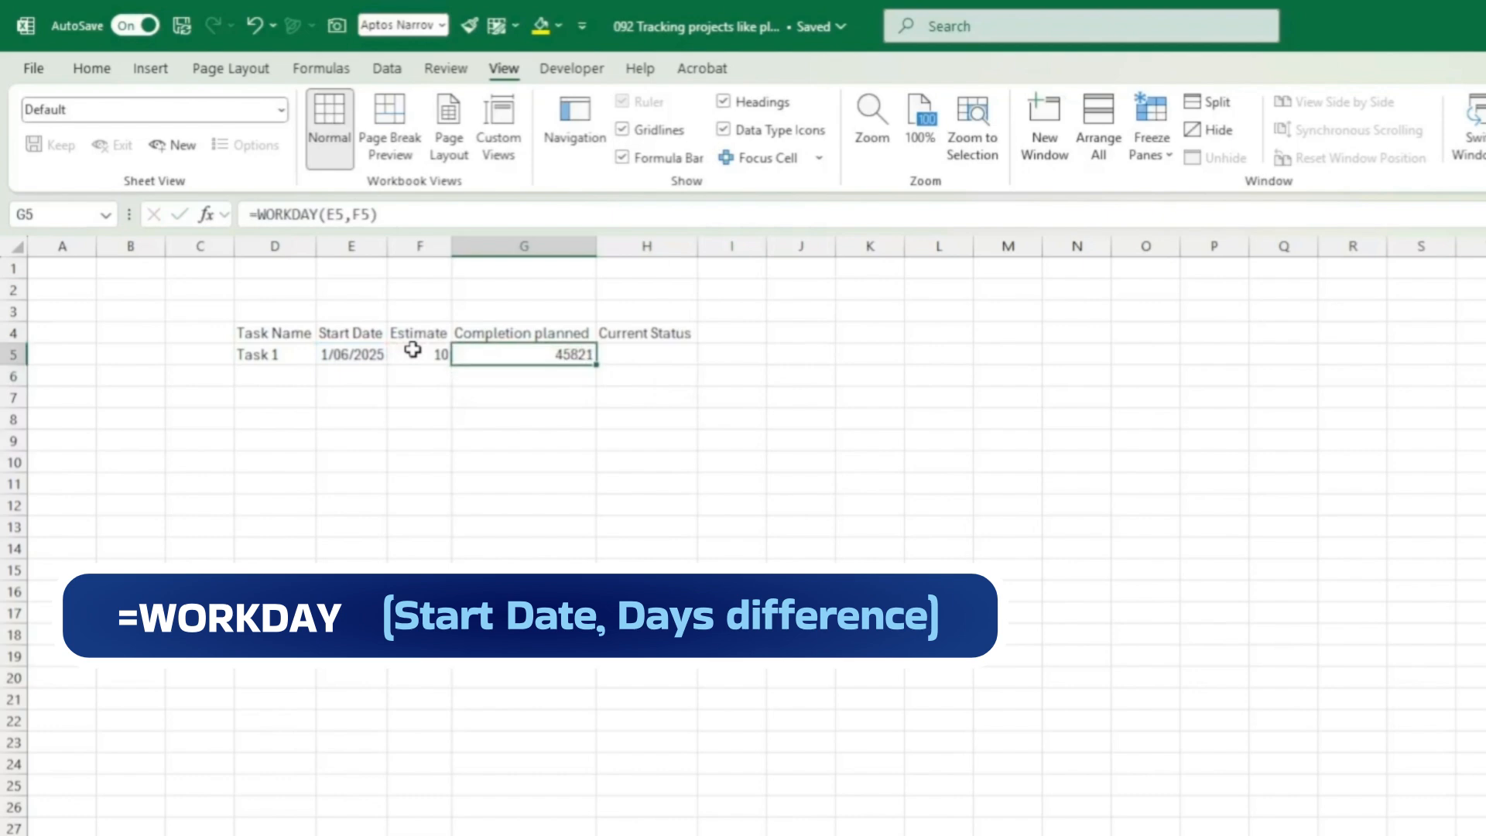
Step: Copy E5's date format onto the planned completion in G5 with Format Painter
{"action": "left_click", "coordinate": [340, 353]}
{"action": "left_click", "coordinate": [99, 71]}
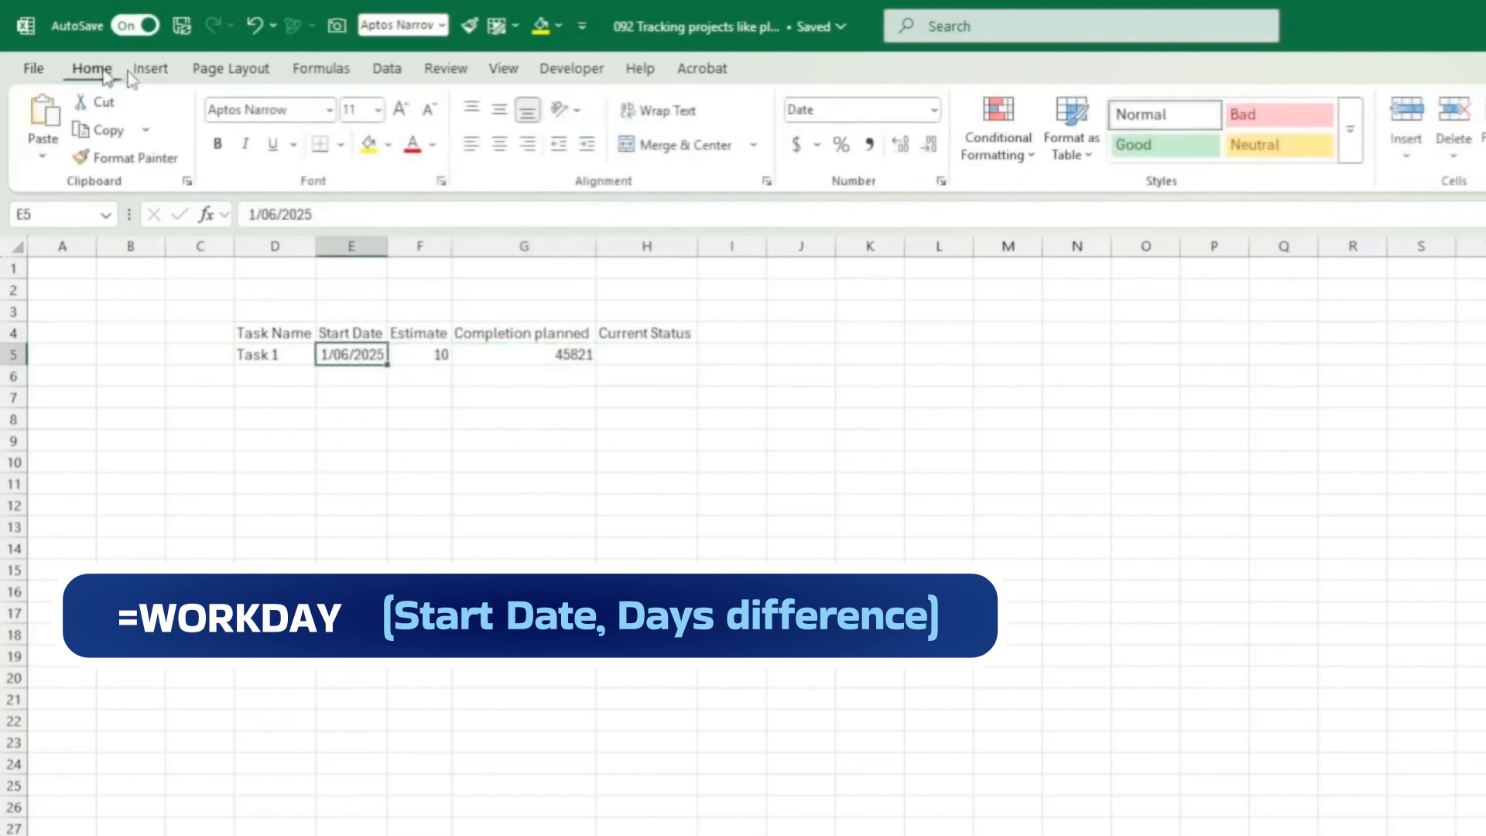
{"action": "left_click", "coordinate": [137, 157]}
{"action": "left_click", "coordinate": [542, 354]}
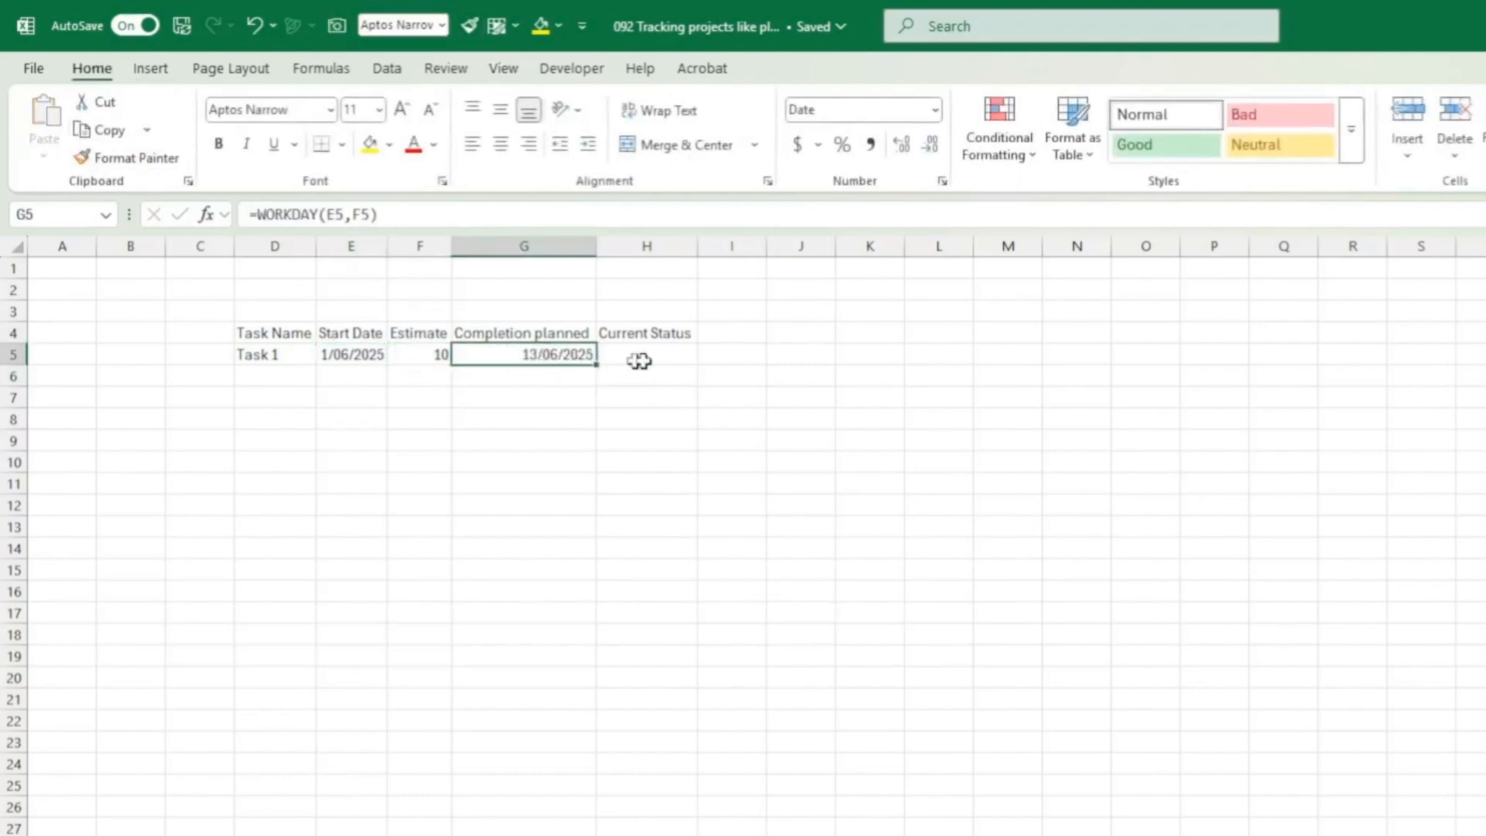
Step: Set Task 1's Current Status to 20% and enter =WORKDAY(E5,F5*H5) in I5
{"action": "left_click", "coordinate": [670, 355]}
{"action": "type", "text": "20"}
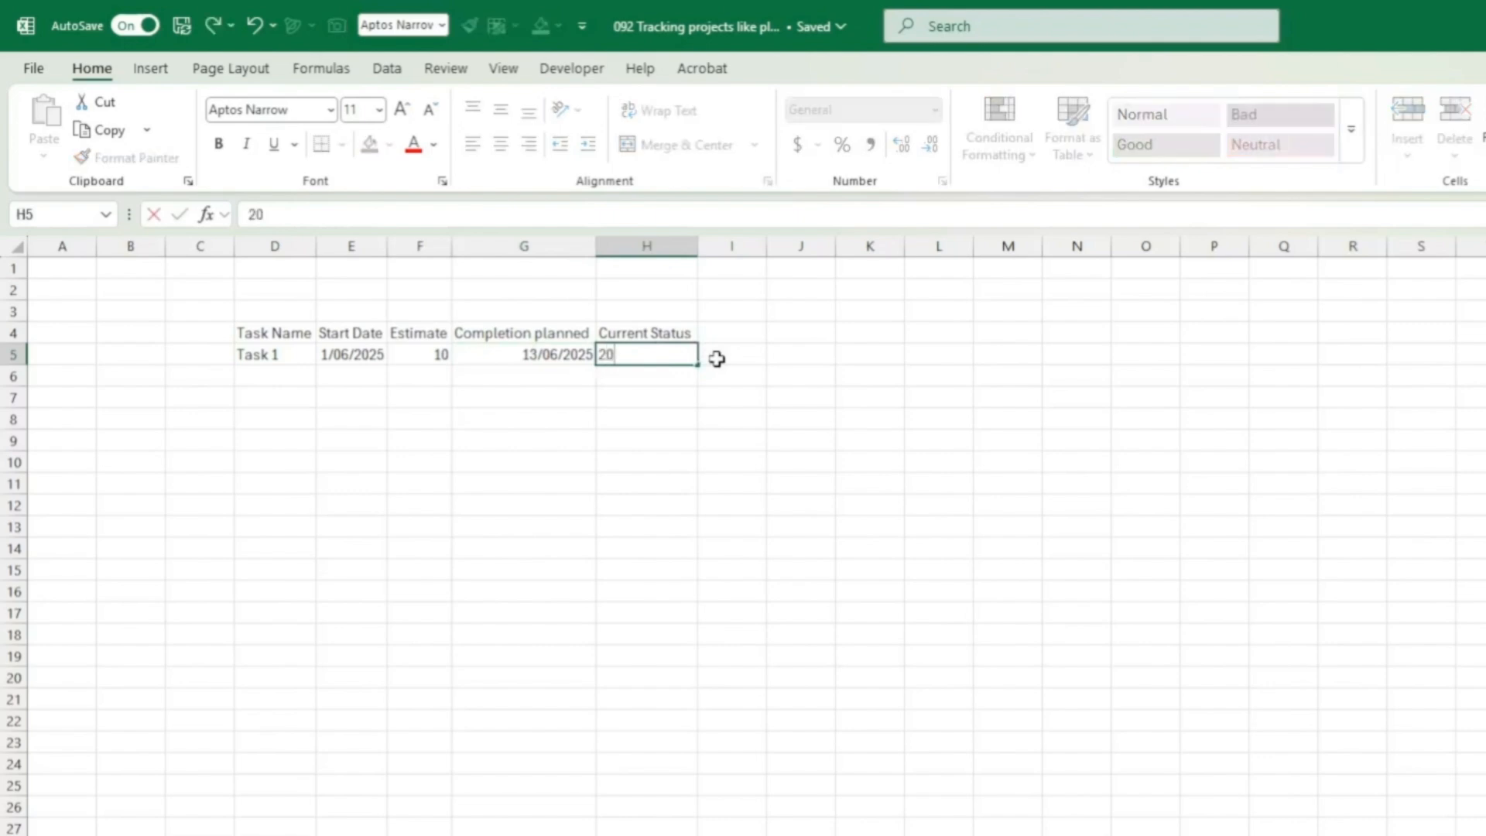
{"action": "type", "text": "%"}
{"action": "left_click", "coordinate": [716, 358]}
{"action": "type", "text": "=w"}
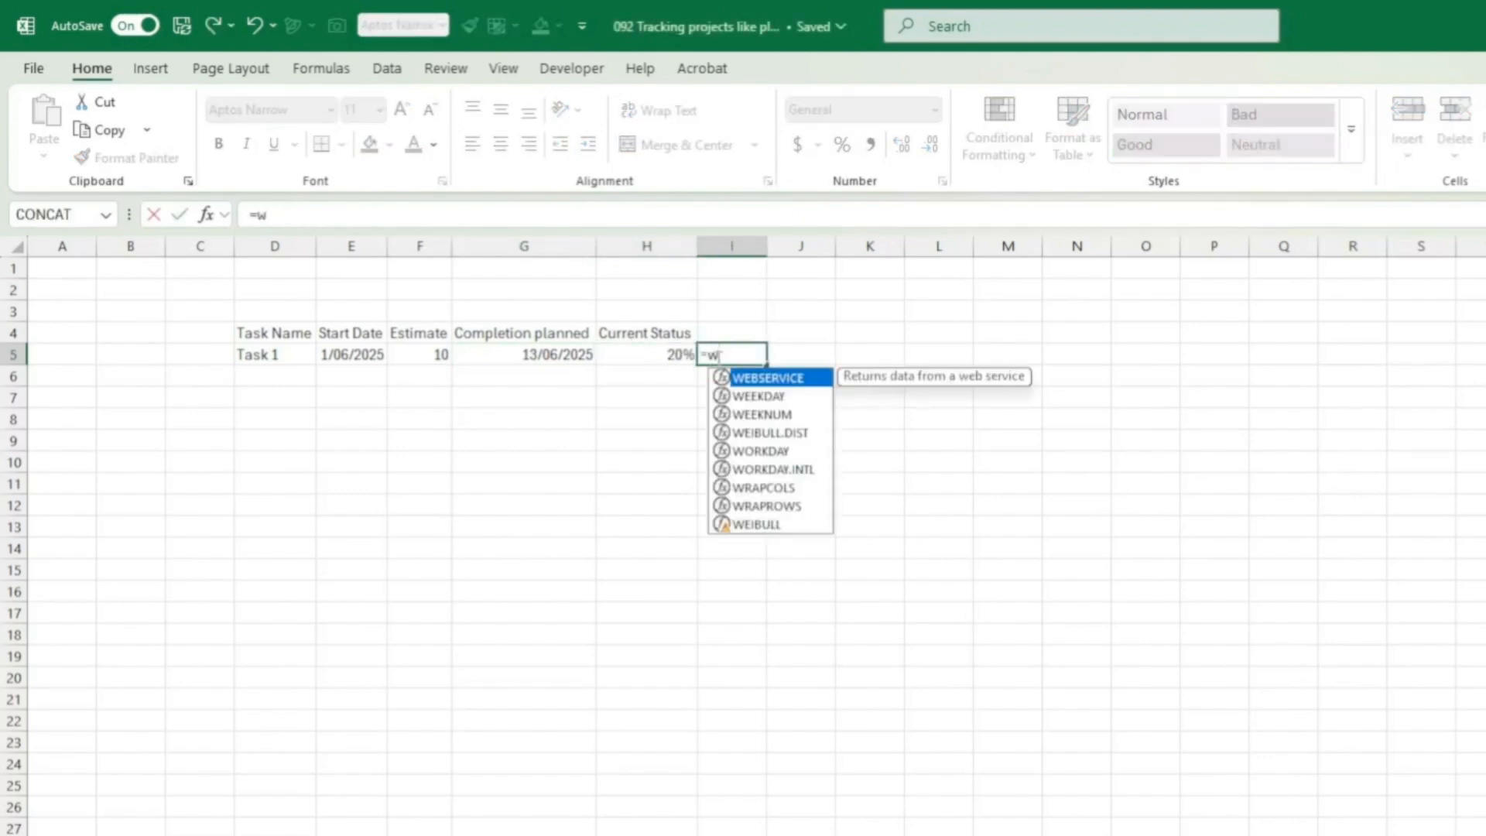
{"action": "type", "text": "orkday("}
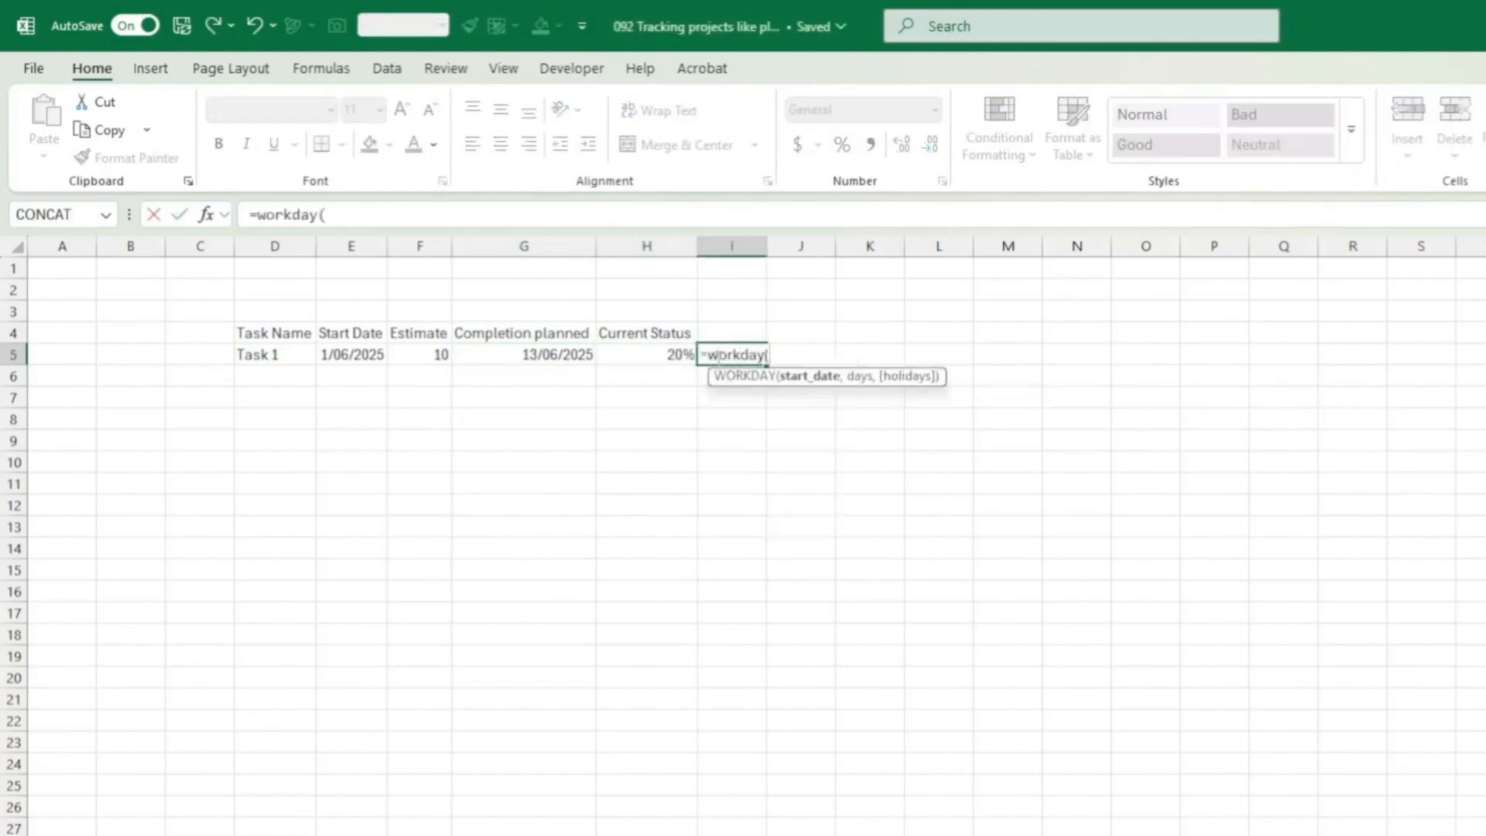
{"action": "key", "text": "Left"}
{"action": "key", "text": "Left"}
{"action": "key", "text": "Left"}
{"action": "key", "text": "Left"}
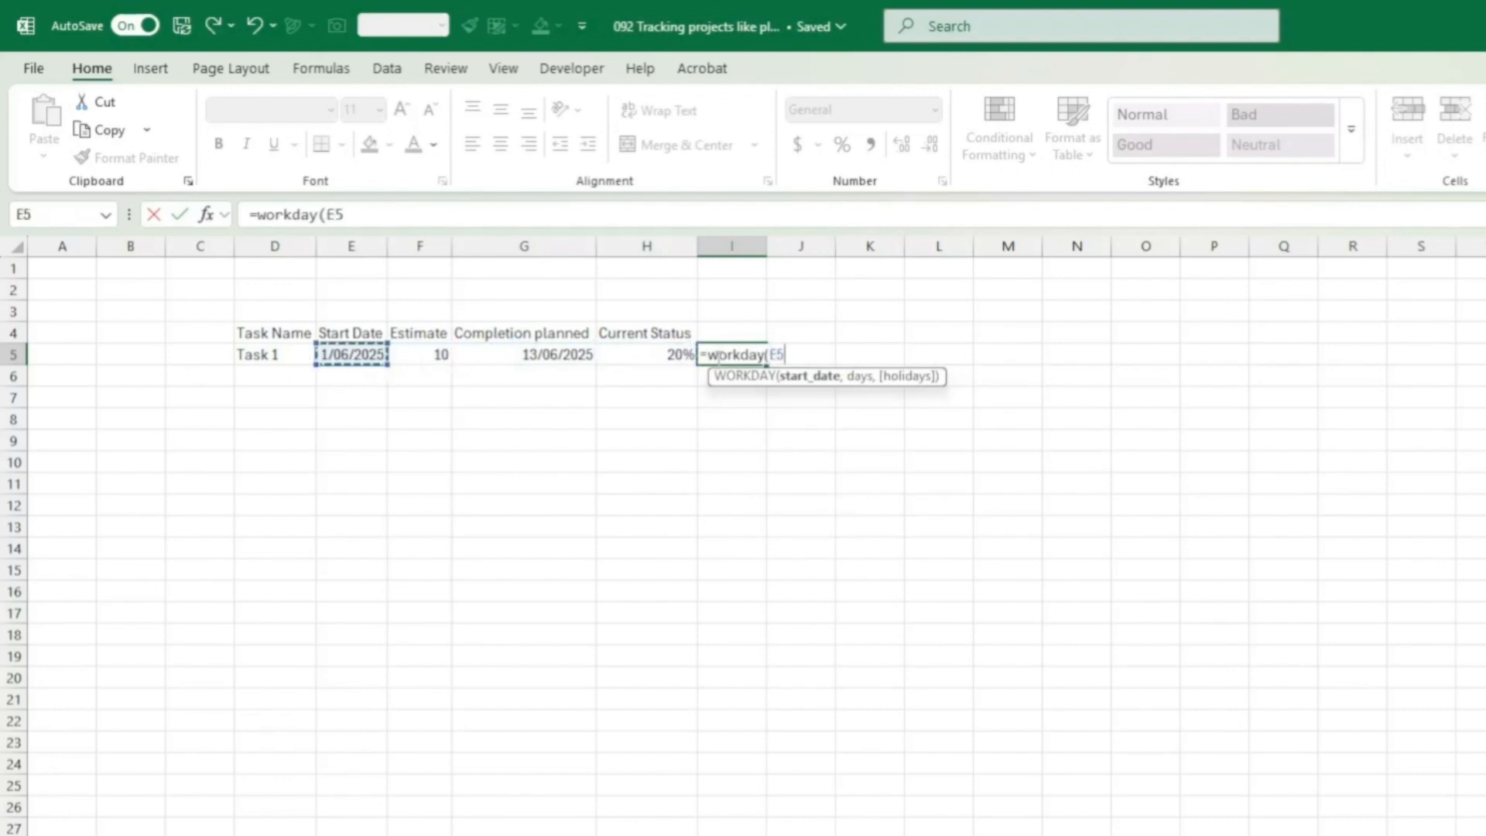
{"action": "type", "text": ","}
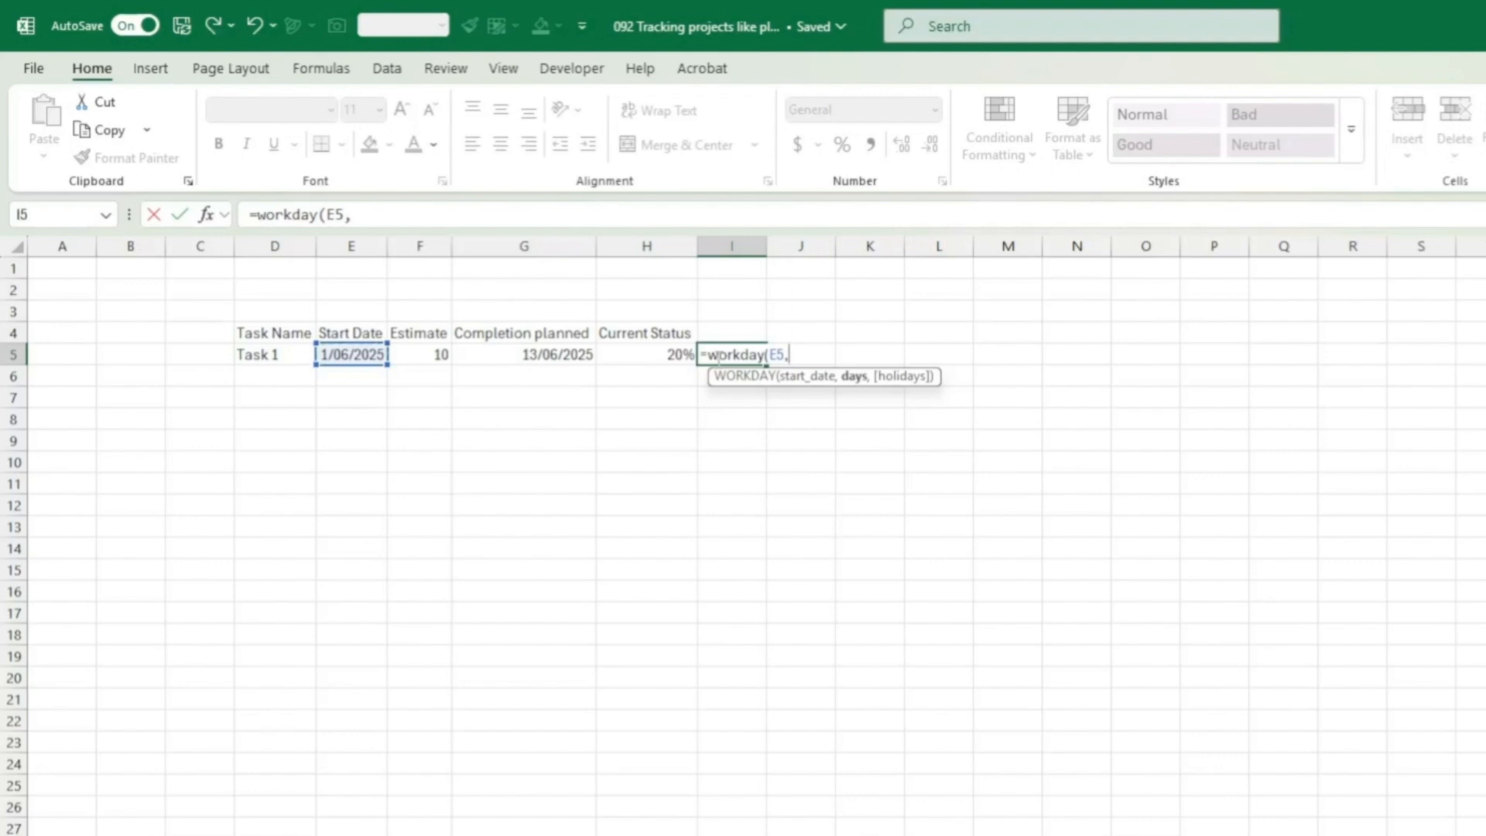
{"action": "key", "text": "Left"}
{"action": "key", "text": "Left"}
{"action": "key", "text": "Left"}
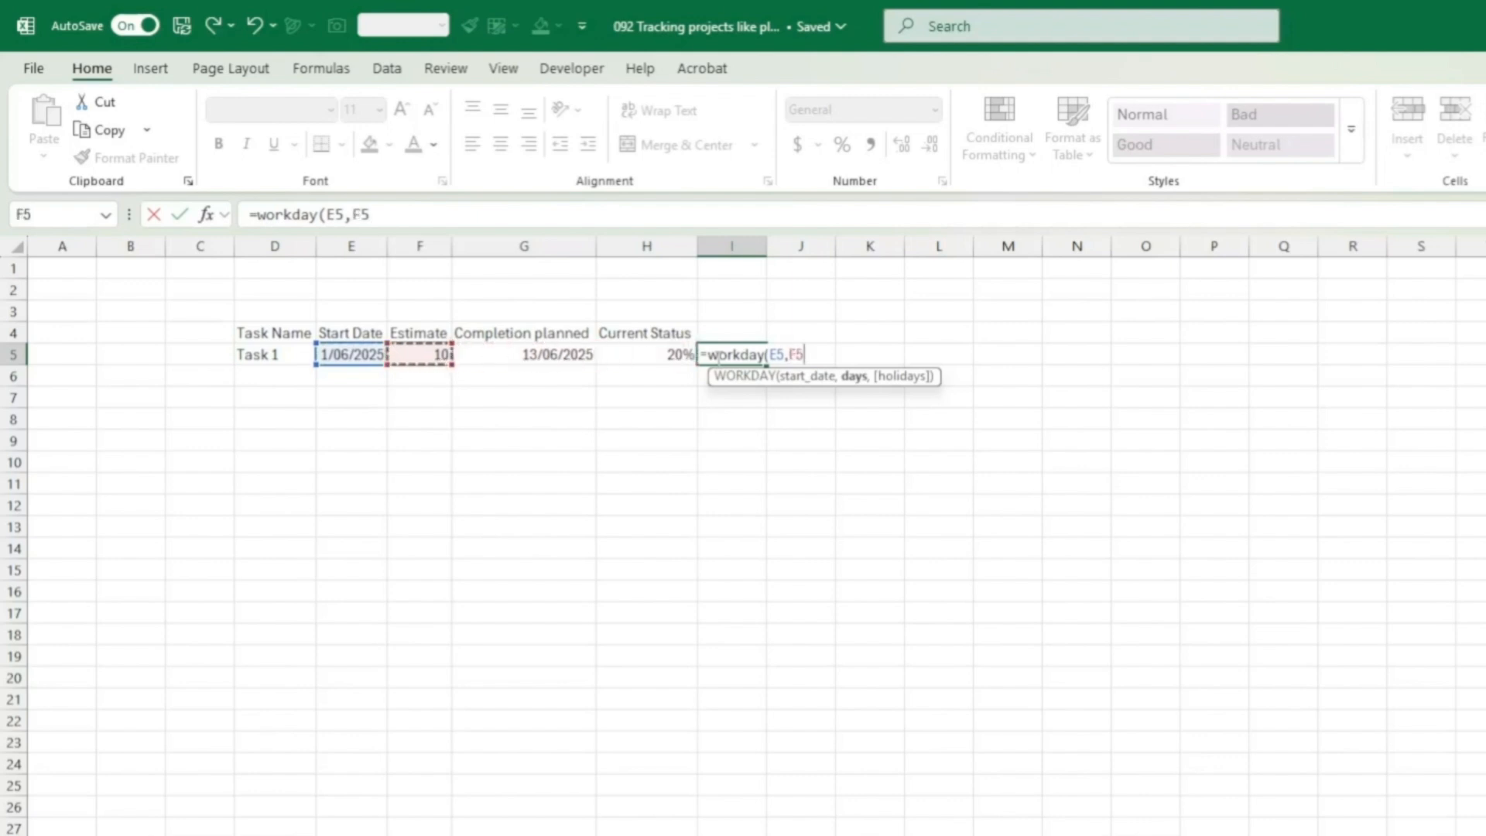
{"action": "type", "text": "*"}
{"action": "key", "text": "Left"}
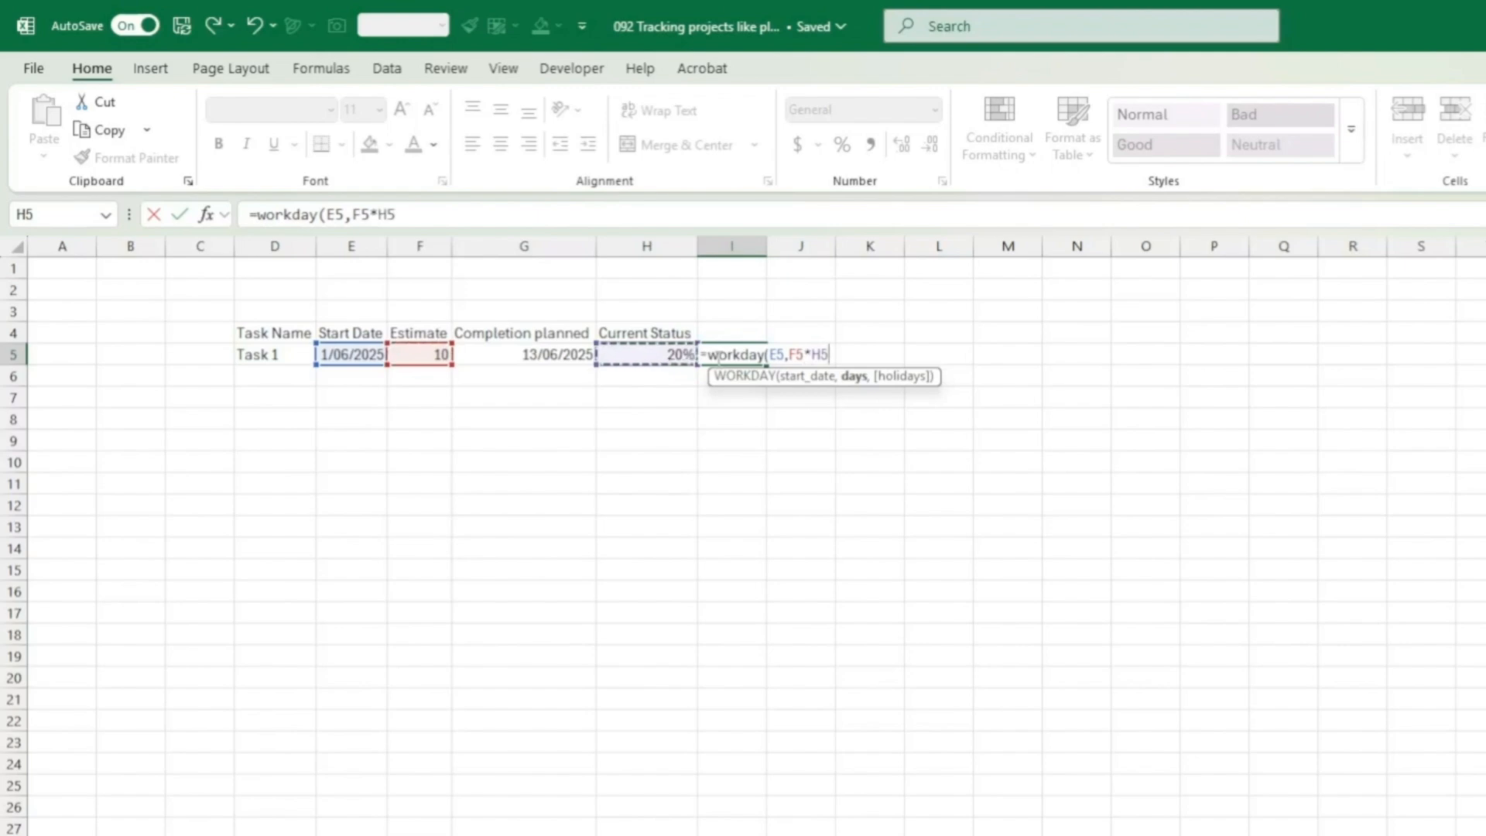
{"action": "type", "text": ")"}
{"action": "key", "text": "Return"}
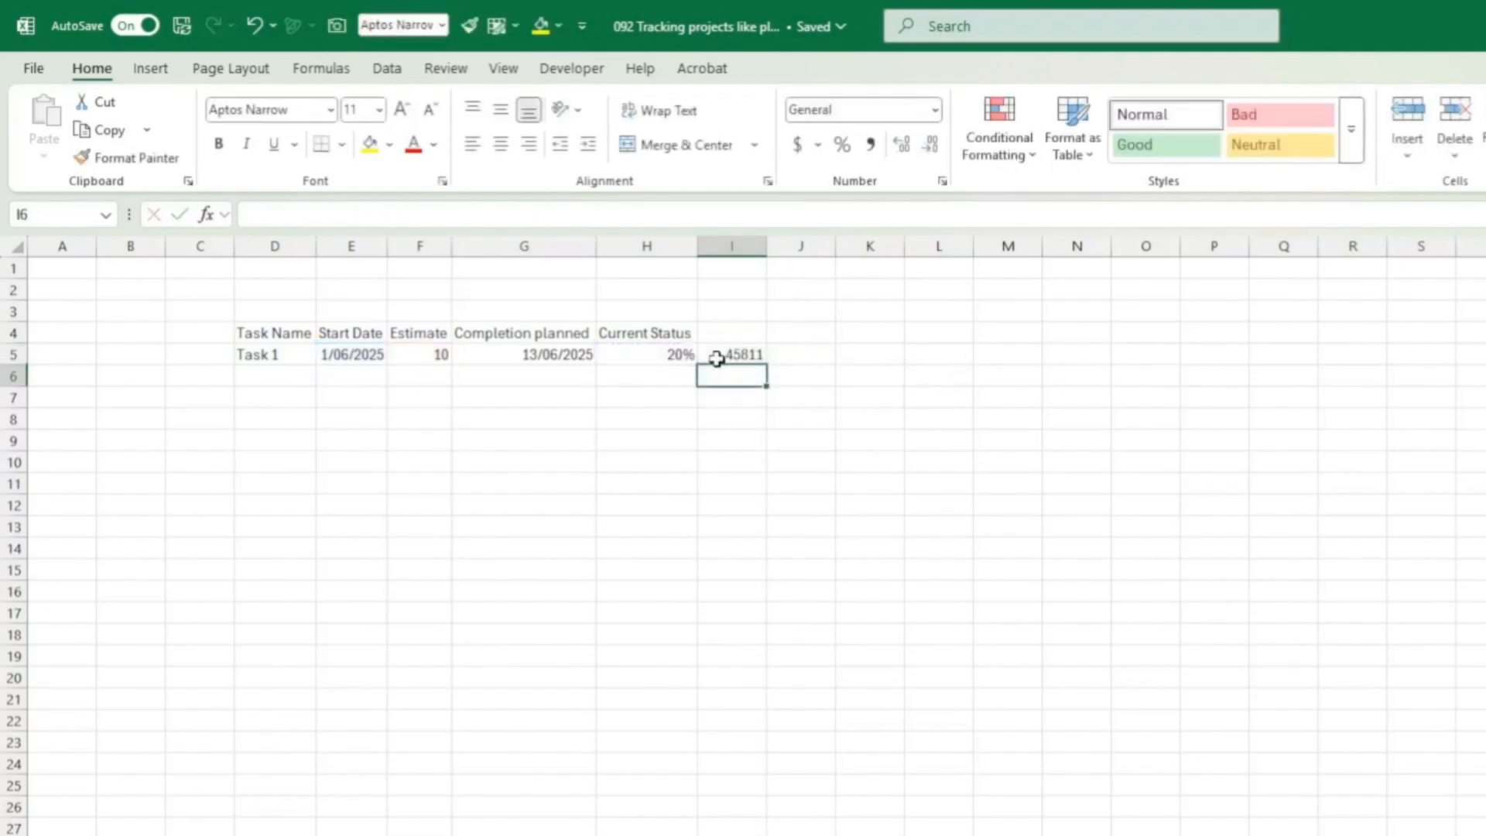
Step: Format I5 as a date like G5, widen column I, and begin the I4 heading
{"action": "left_click", "coordinate": [720, 358]}
{"action": "left_click", "coordinate": [557, 352]}
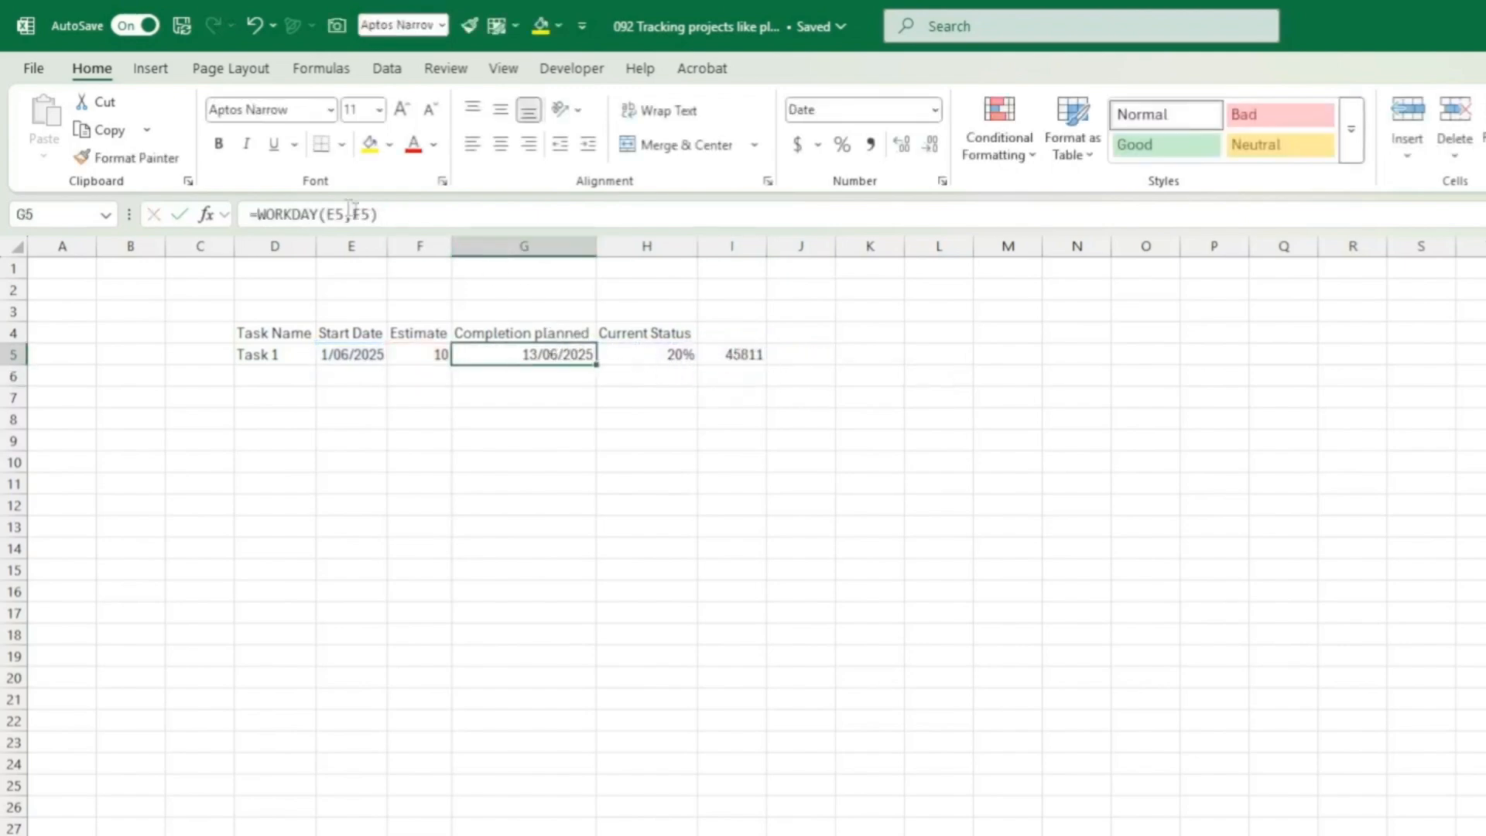
{"action": "left_click", "coordinate": [147, 158]}
{"action": "left_click", "coordinate": [739, 354]}
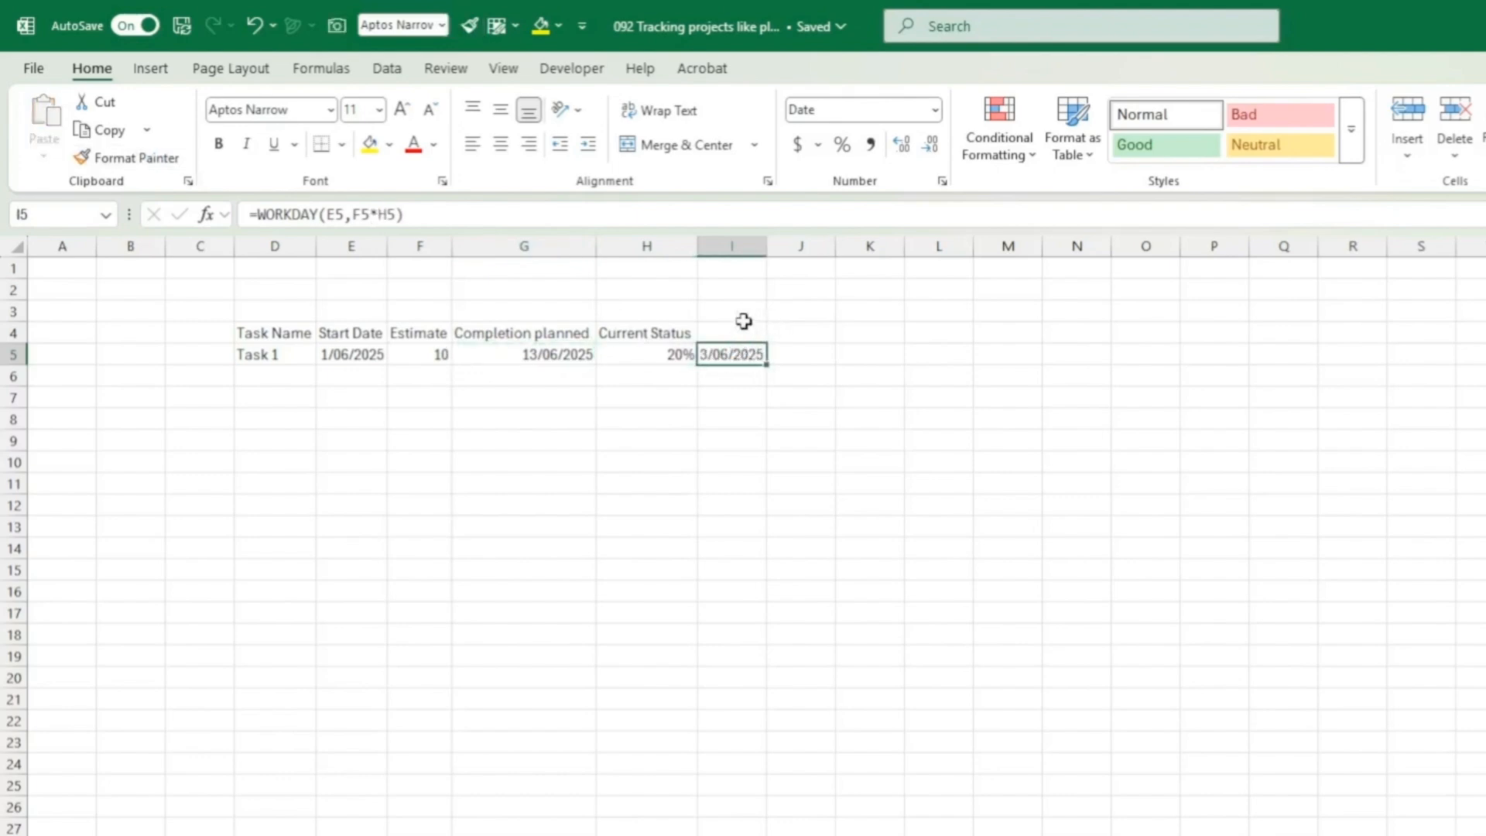
{"action": "left_click_drag", "start_coordinate": [768, 247], "coordinate": [812, 248]}
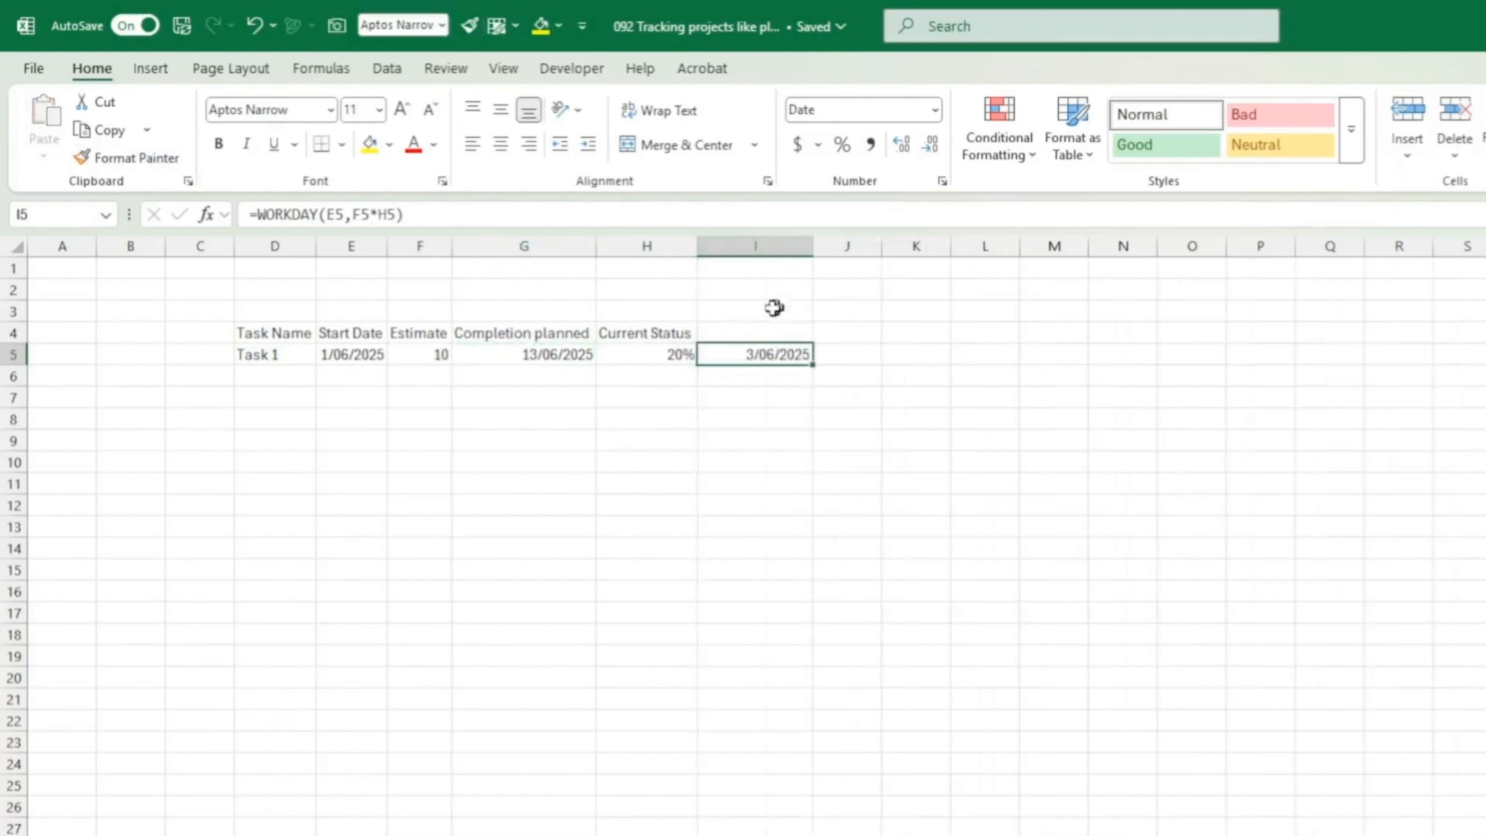
{"action": "left_click", "coordinate": [756, 332]}
{"action": "type", "text": "current"}
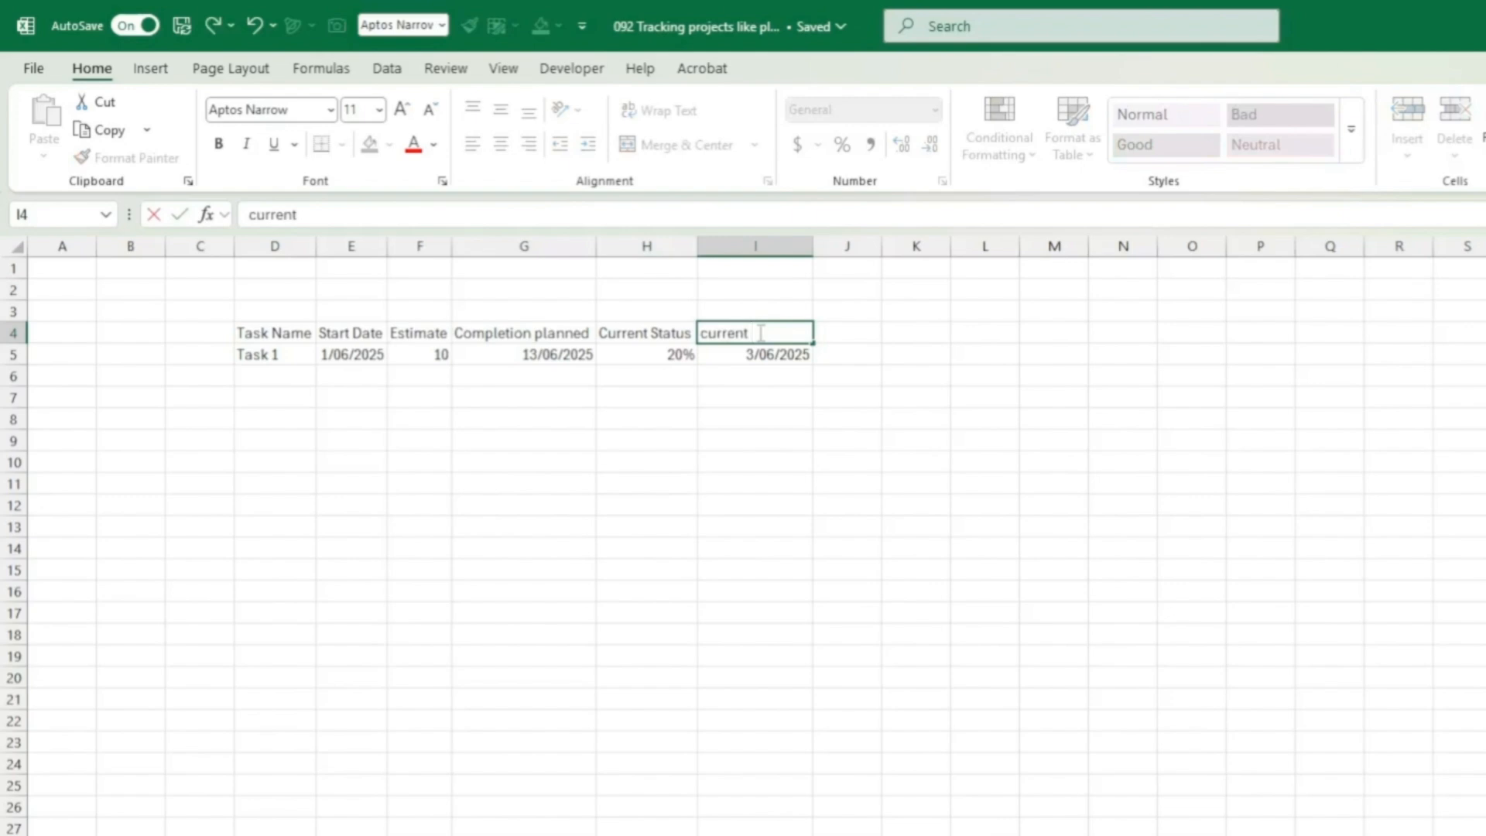
{"action": "type", "text": " completion"}
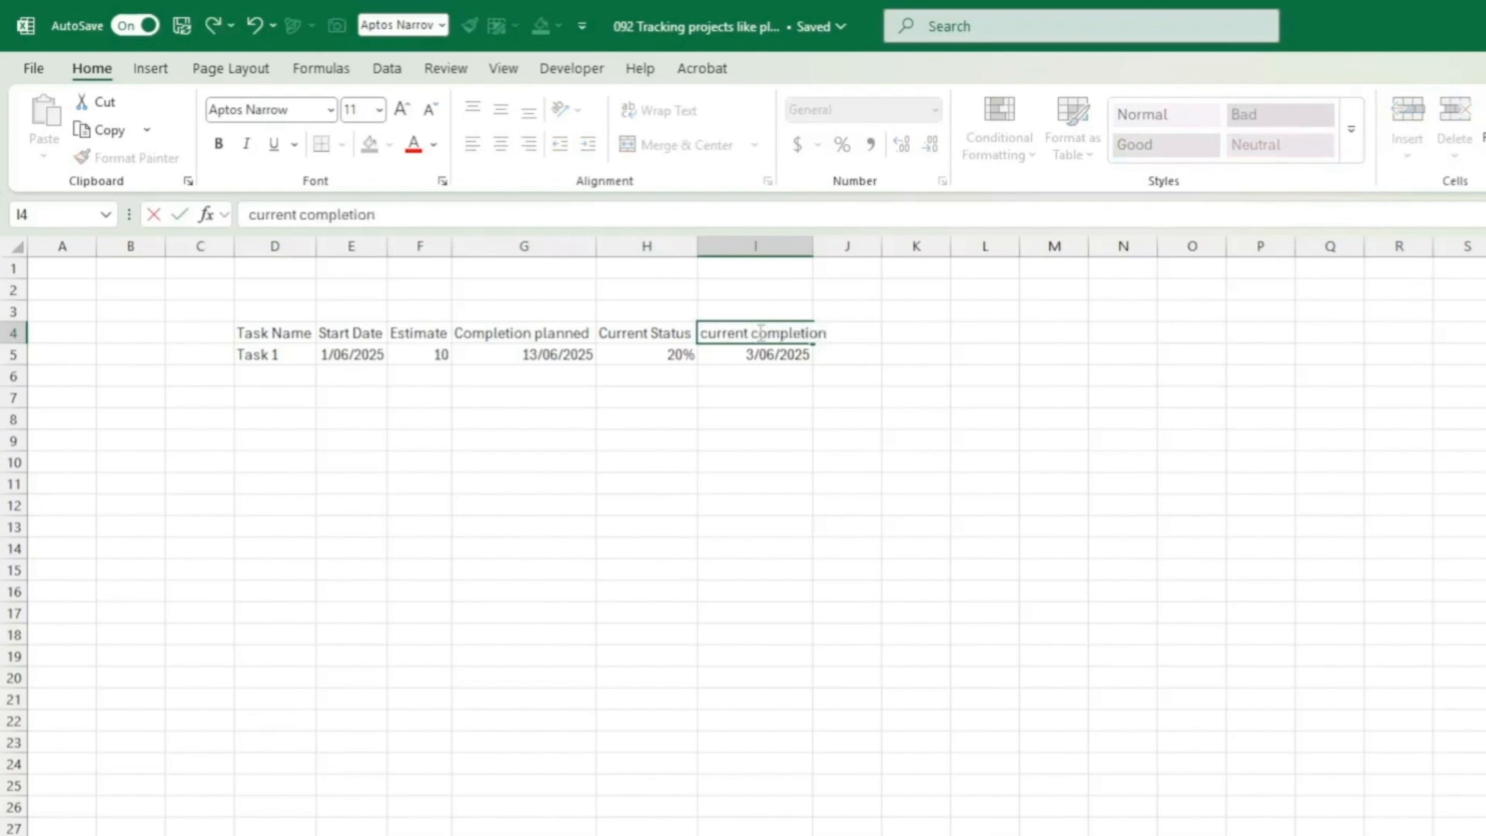
Step: Finish the 'current completion' heading and paint the dd-mmm date format onto columns G and I
{"action": "key", "text": "Return"}
{"action": "key", "text": "Left"}
{"action": "key", "text": "Left"}
{"action": "key", "text": "Left"}
{"action": "key", "text": "Left"}
{"action": "key", "text": "Left"}
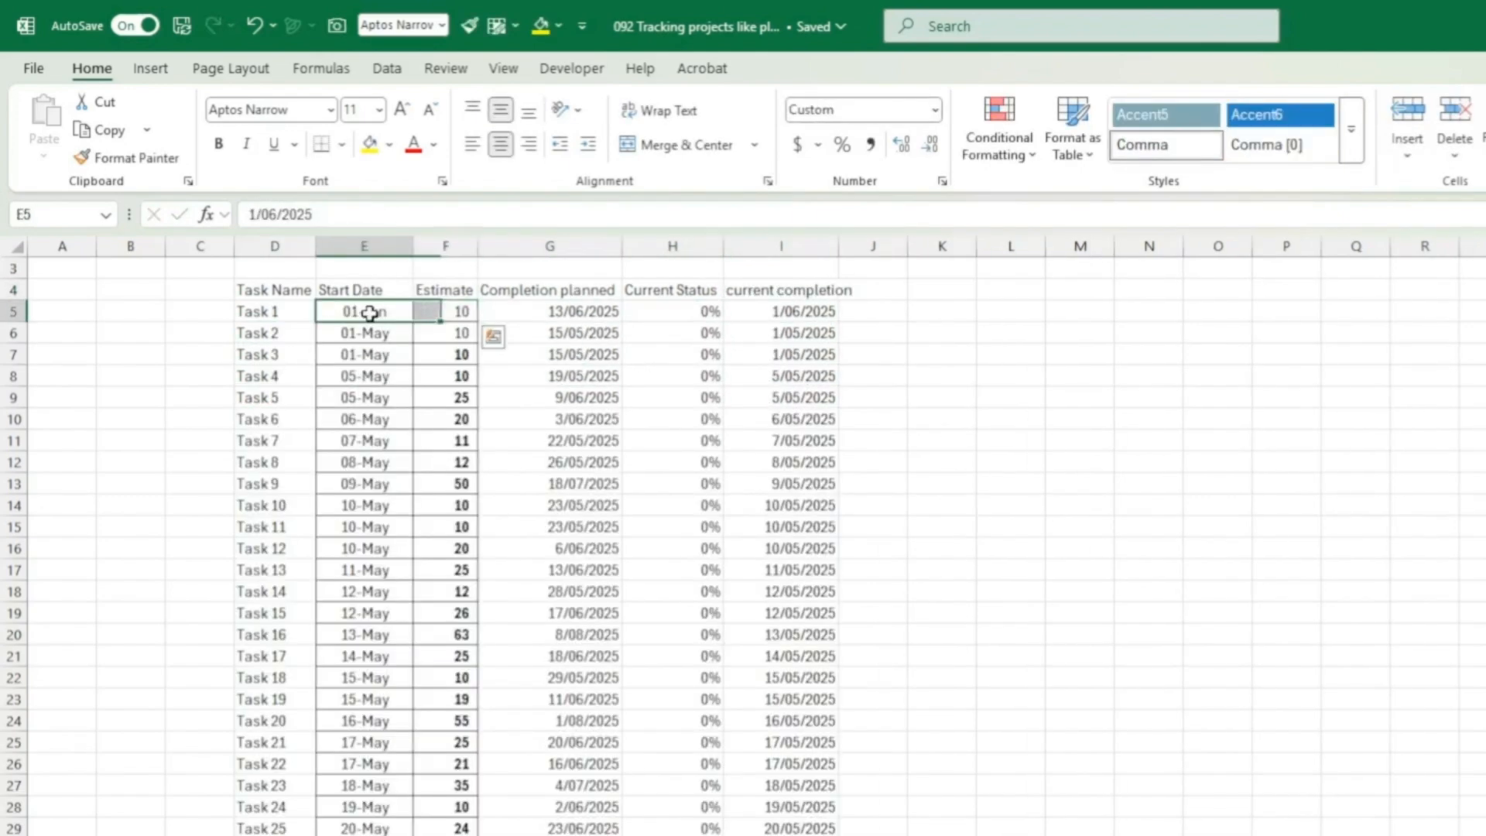
{"action": "left_click_drag", "start_coordinate": [374, 310], "coordinate": [418, 311]}
{"action": "left_click", "coordinate": [379, 310]}
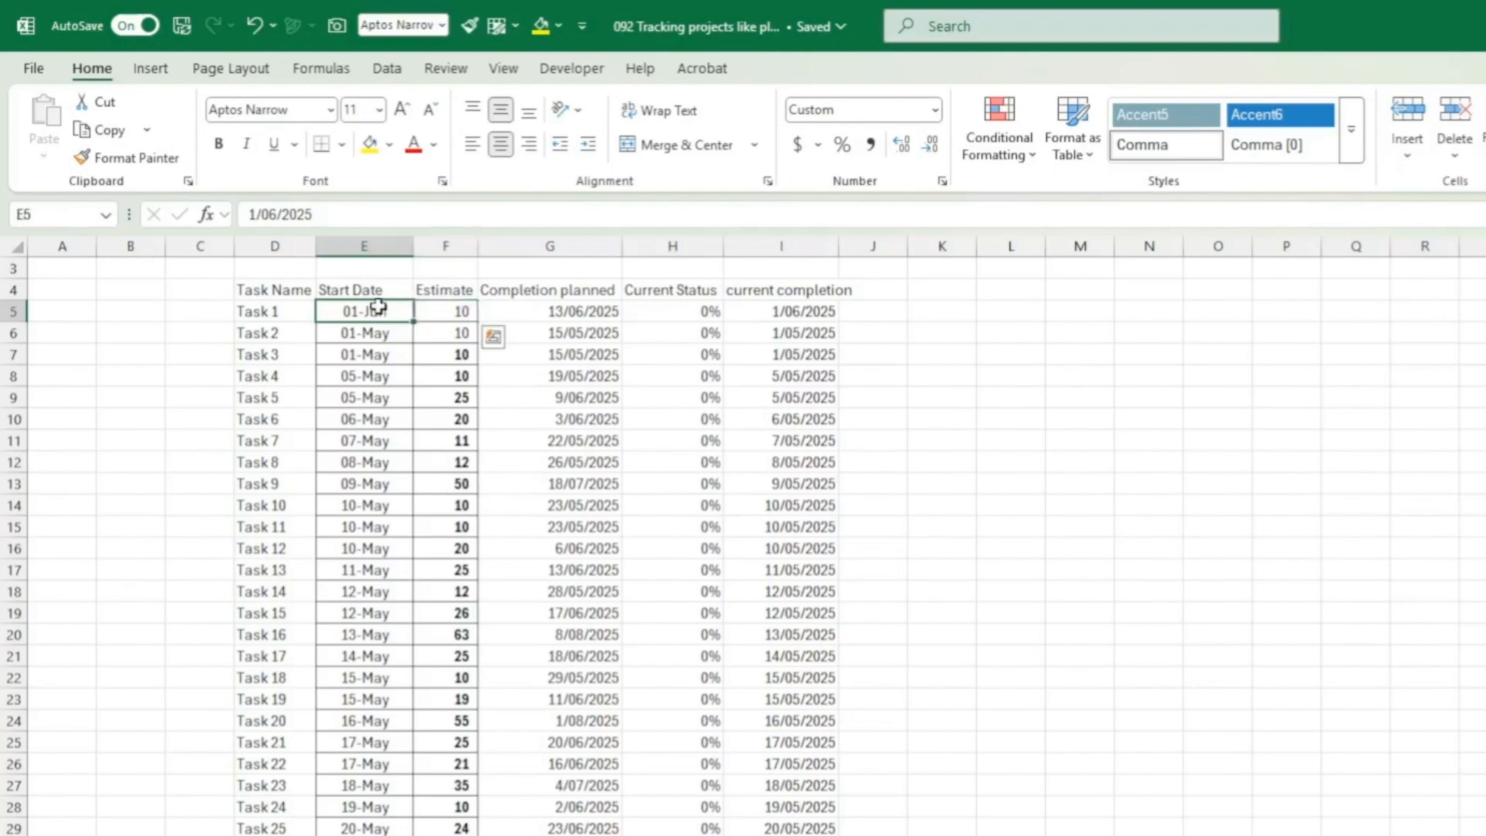
{"action": "left_click", "coordinate": [124, 157]}
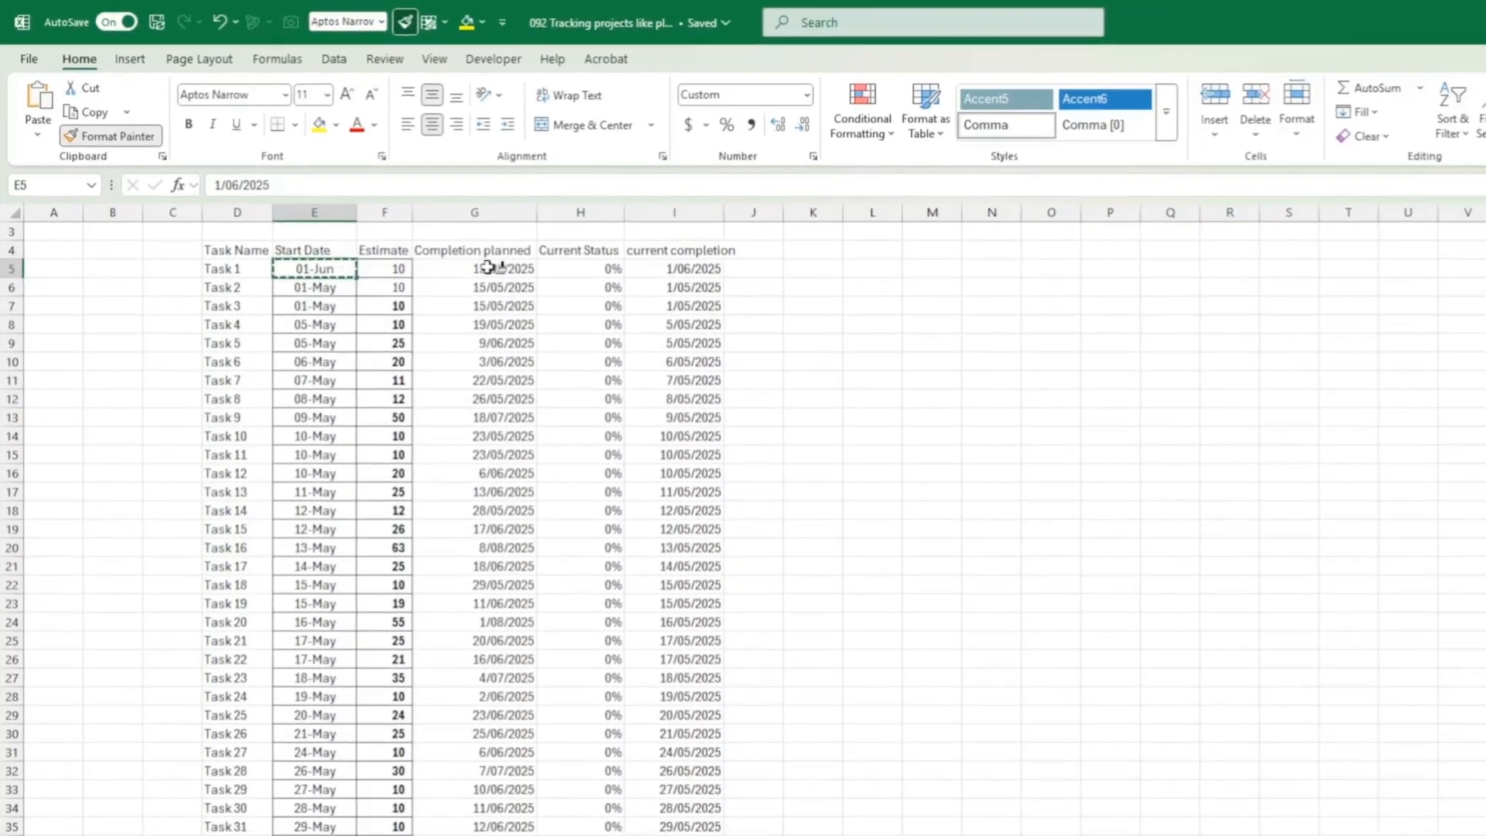
{"action": "left_click_drag", "start_coordinate": [568, 311], "coordinate": [433, 750]}
{"action": "left_click", "coordinate": [91, 113]}
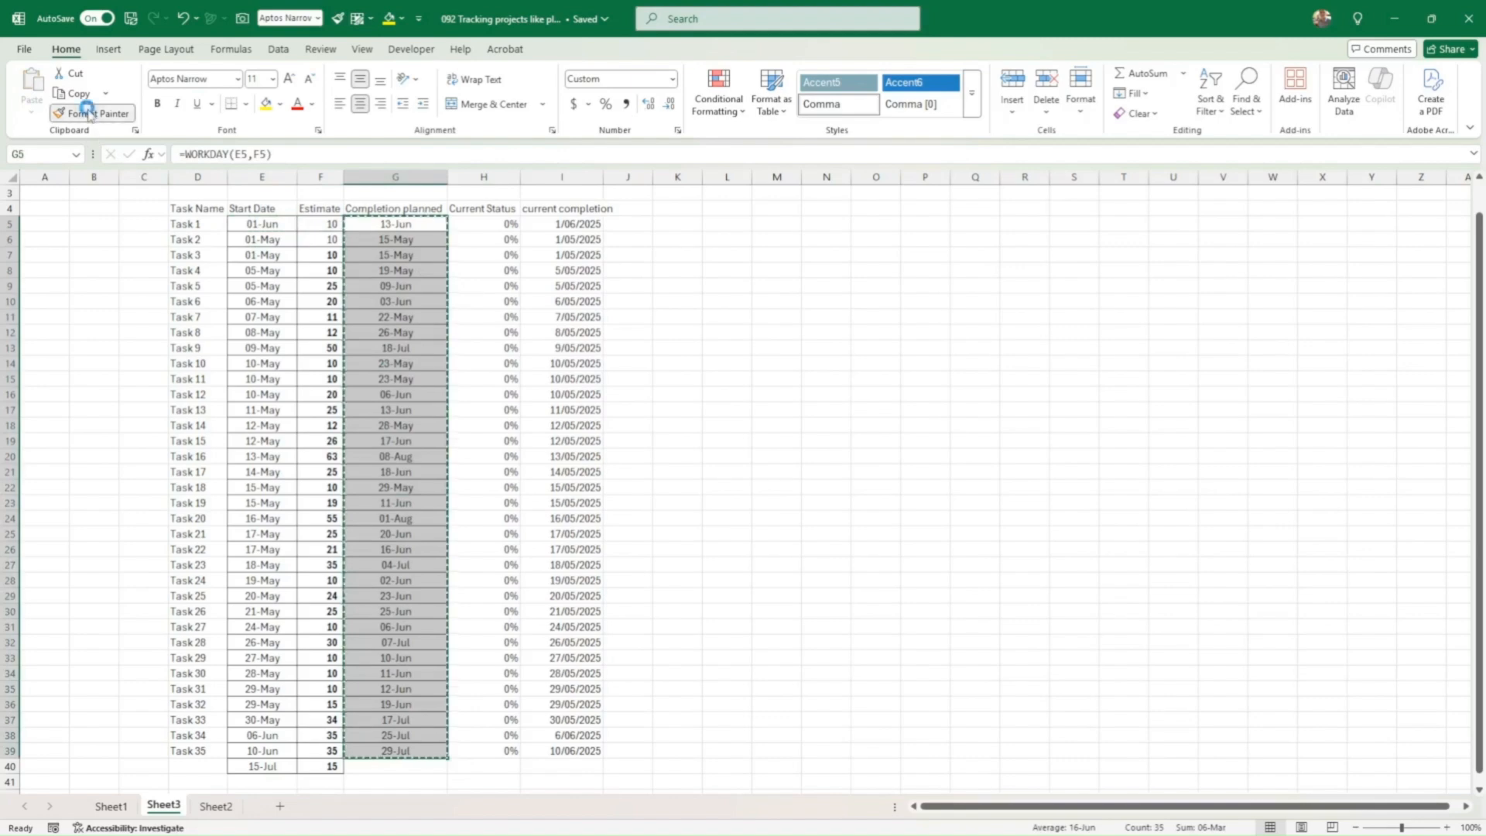
{"action": "mouse_move", "coordinate": [572, 224]}
{"action": "left_mouse_down"}
{"action": "mouse_move", "coordinate": [594, 642]}
{"action": "mouse_move", "coordinate": [564, 748]}
{"action": "left_mouse_up"}
Step: Bold the D4:I4 headers and check May dates against the system calendar
{"action": "left_click_drag", "start_coordinate": [194, 208], "coordinate": [550, 198]}
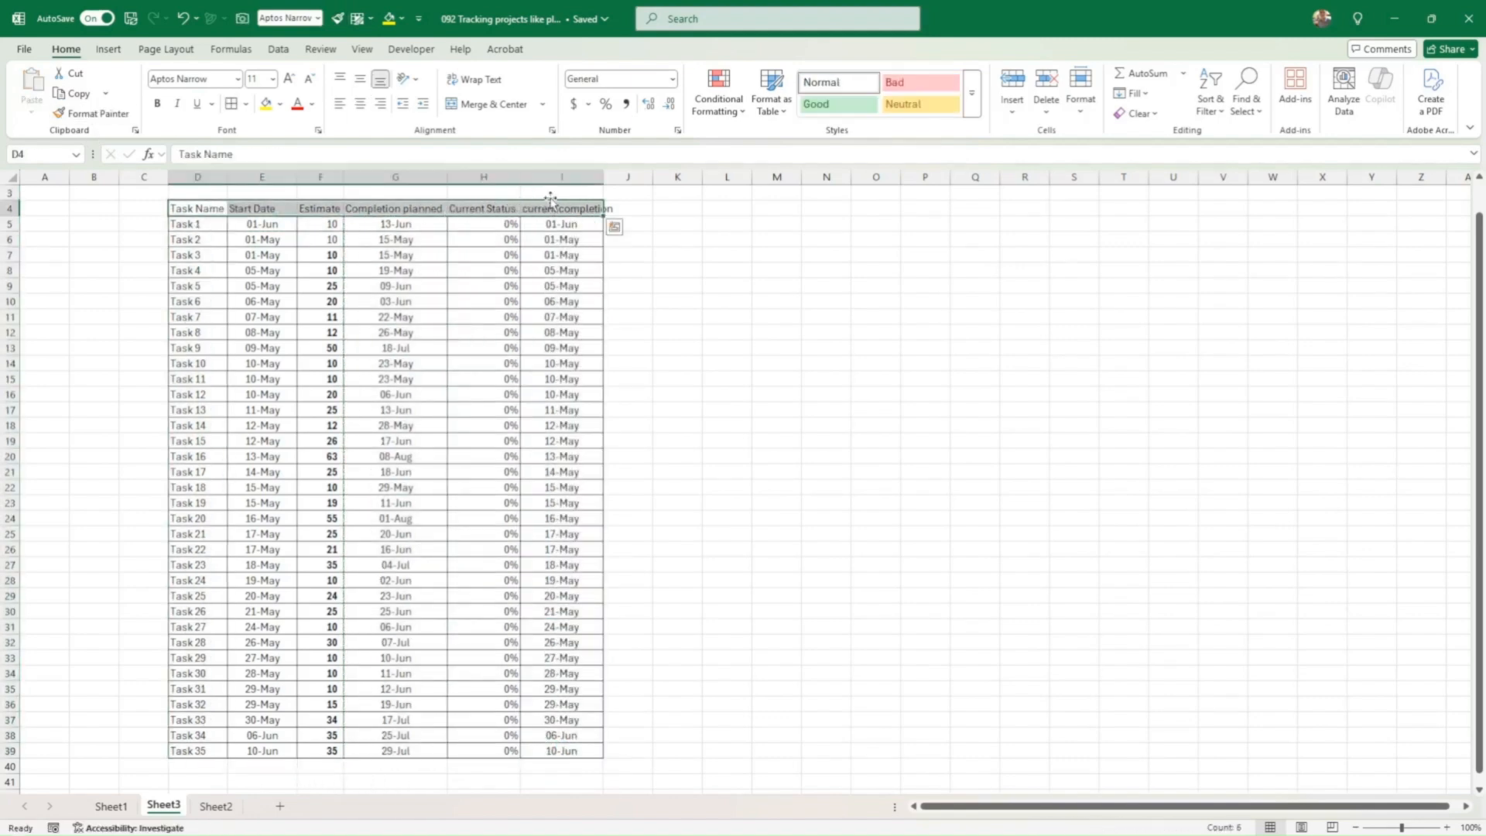
{"action": "left_click", "coordinate": [563, 258]}
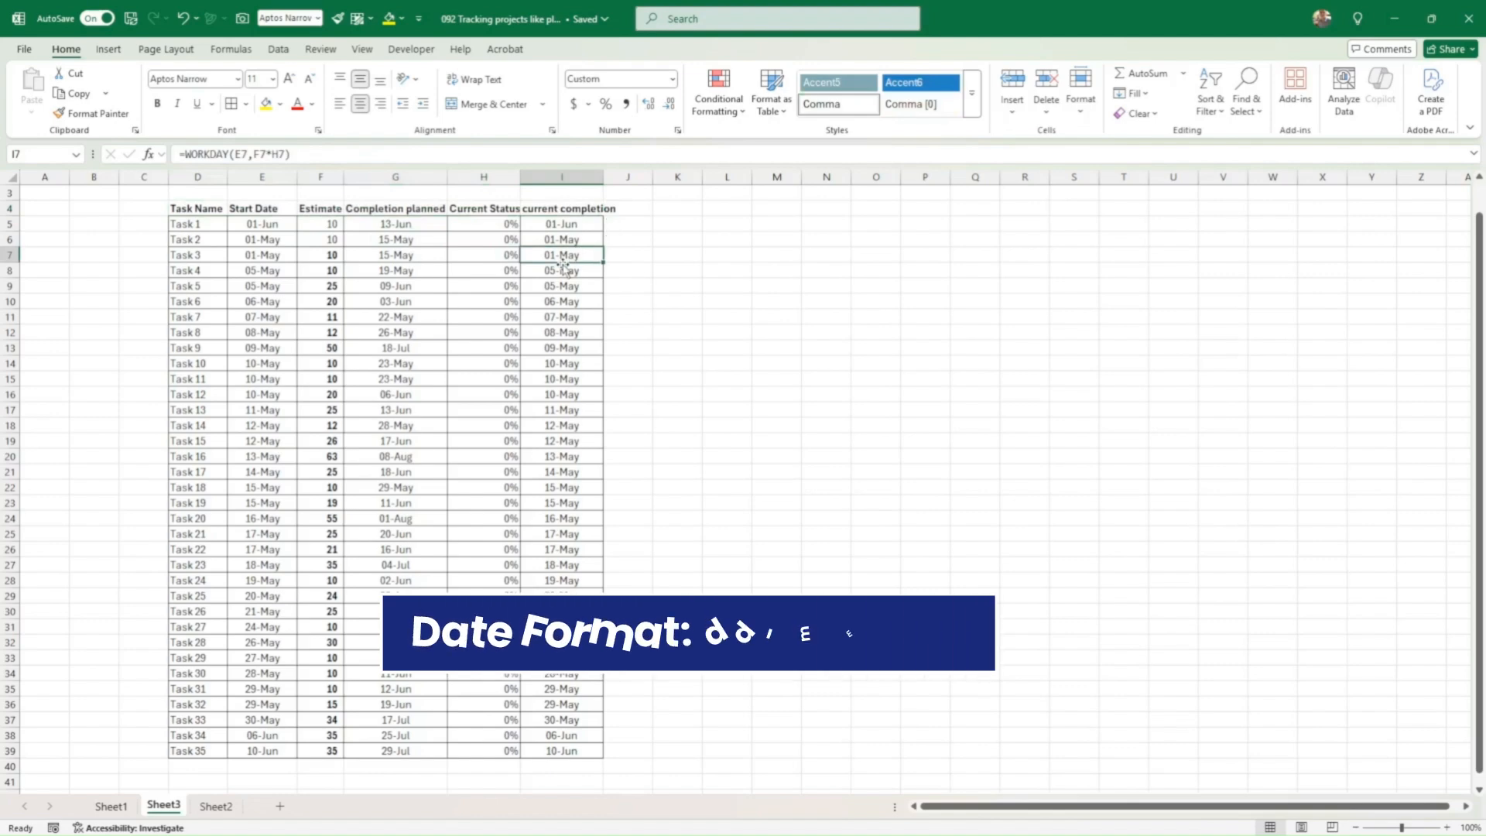
{"action": "scroll", "coordinate": [788, 290], "scroll_direction": "up", "scroll_amount": 1}
{"action": "left_click", "coordinate": [677, 224]}
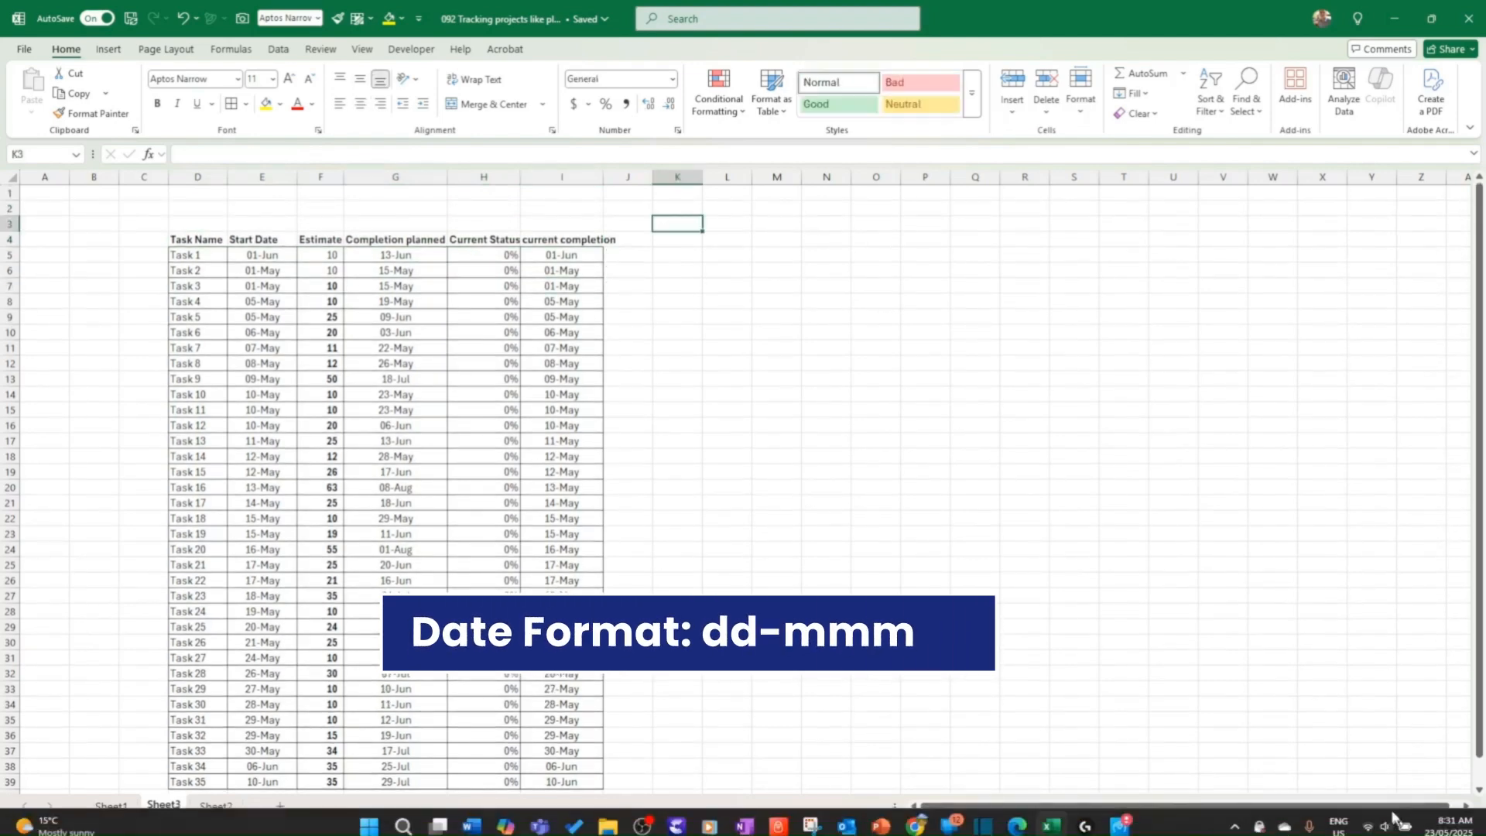
{"action": "left_click", "coordinate": [1447, 820]}
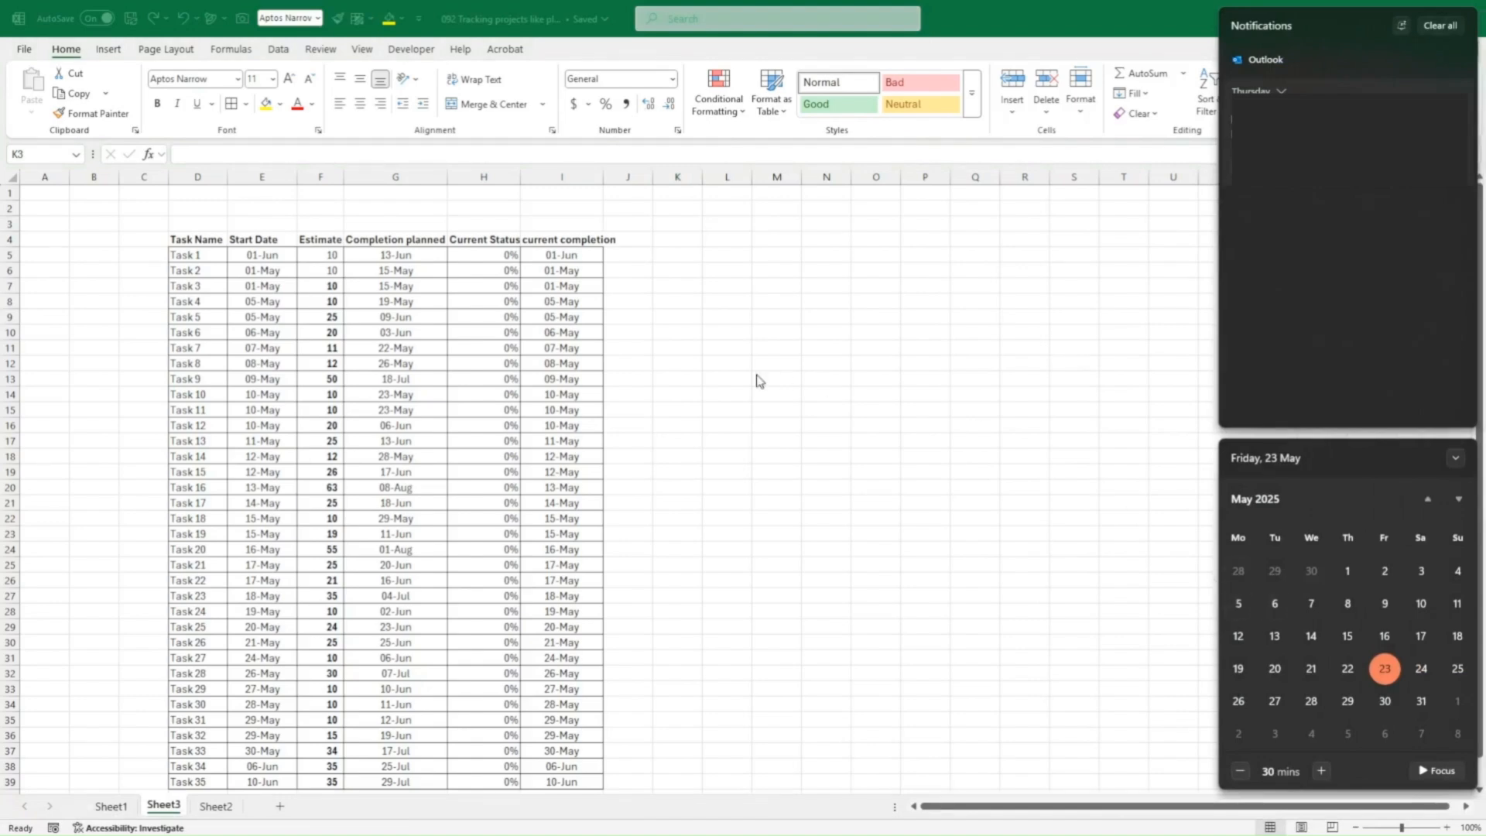
{"action": "left_click", "coordinate": [708, 280]}
{"action": "left_click", "coordinate": [673, 238]}
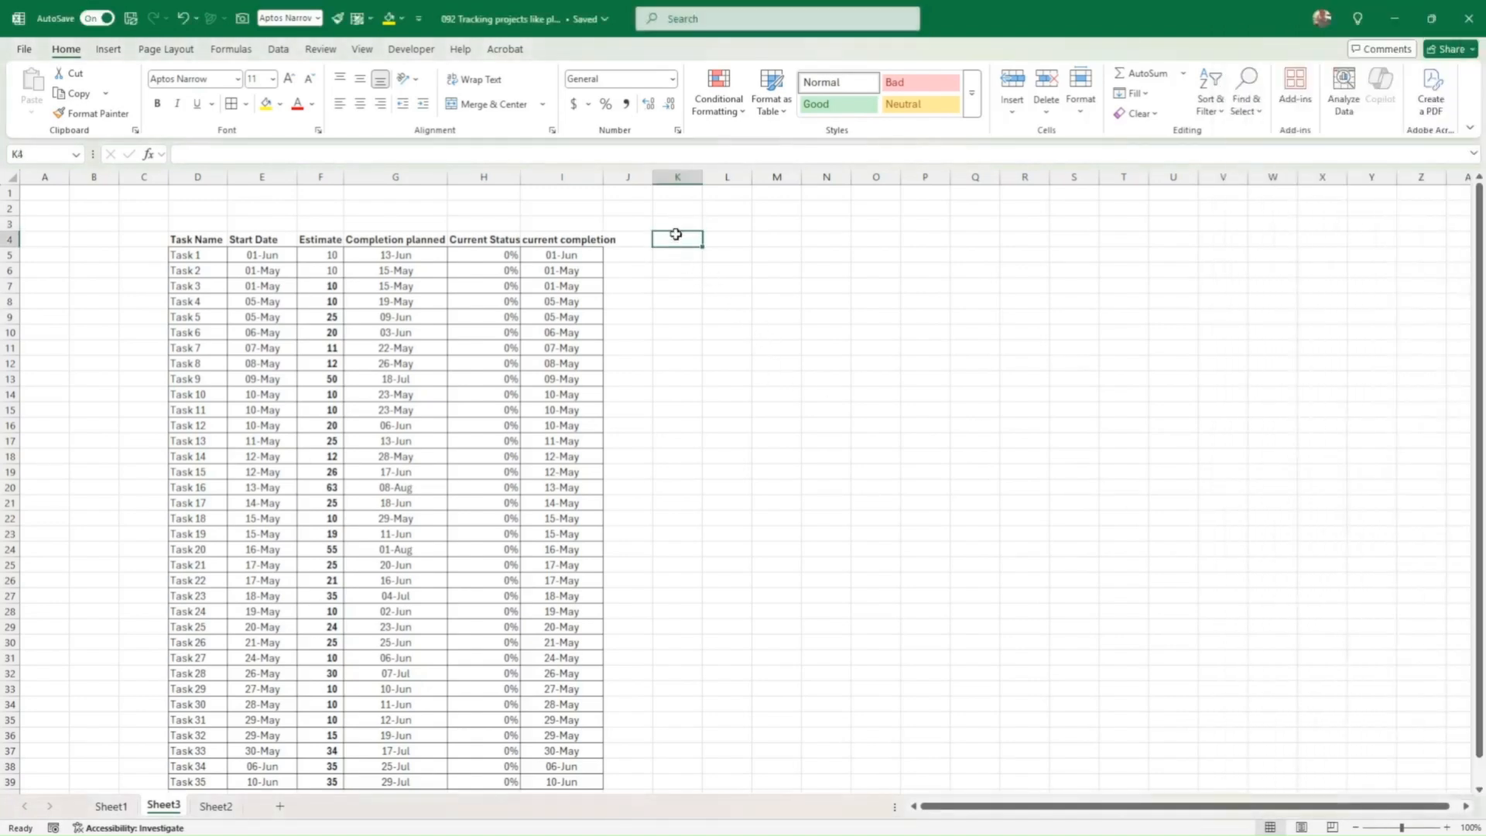
Step: Start the timeline with 5-May to 9-May in K4:O4, and set P4 to =O4+3 for 12-May
{"action": "type", "text": "5"}
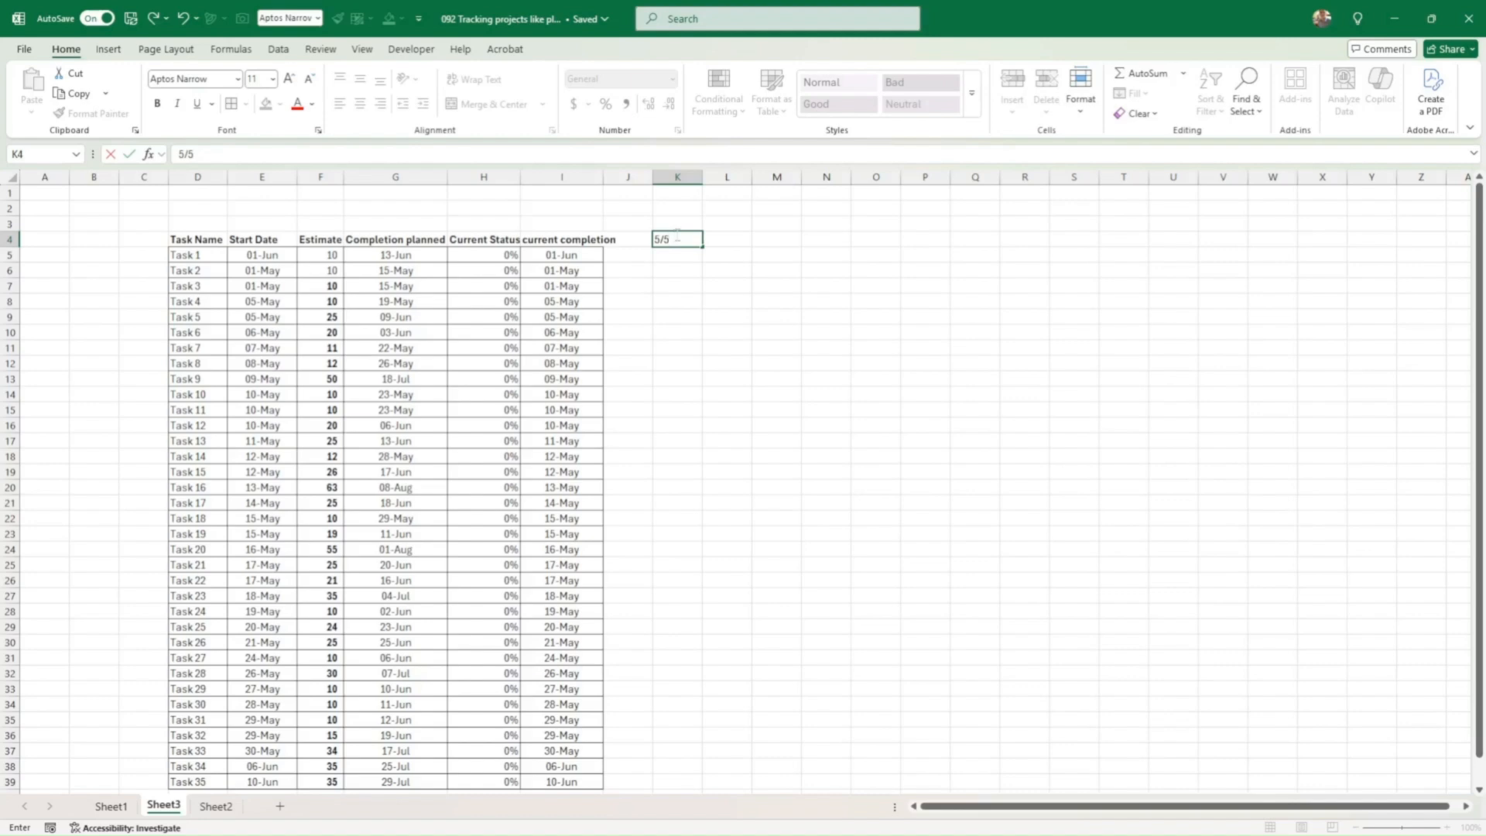
{"action": "type", "text": "/5"}
{"action": "key", "text": "Tab"}
{"action": "type", "text": "6/5"}
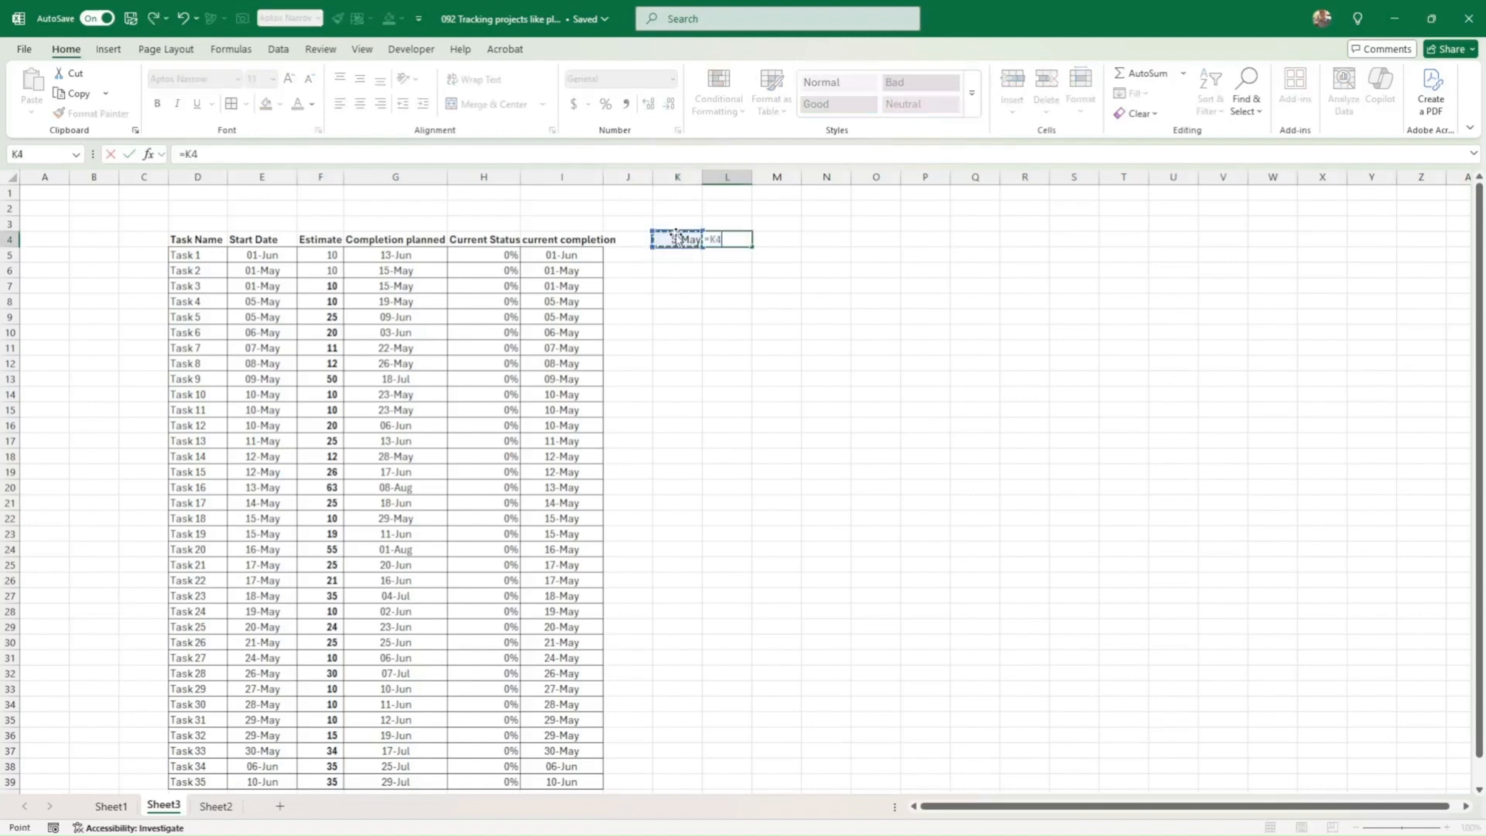
{"action": "key", "text": "Return"}
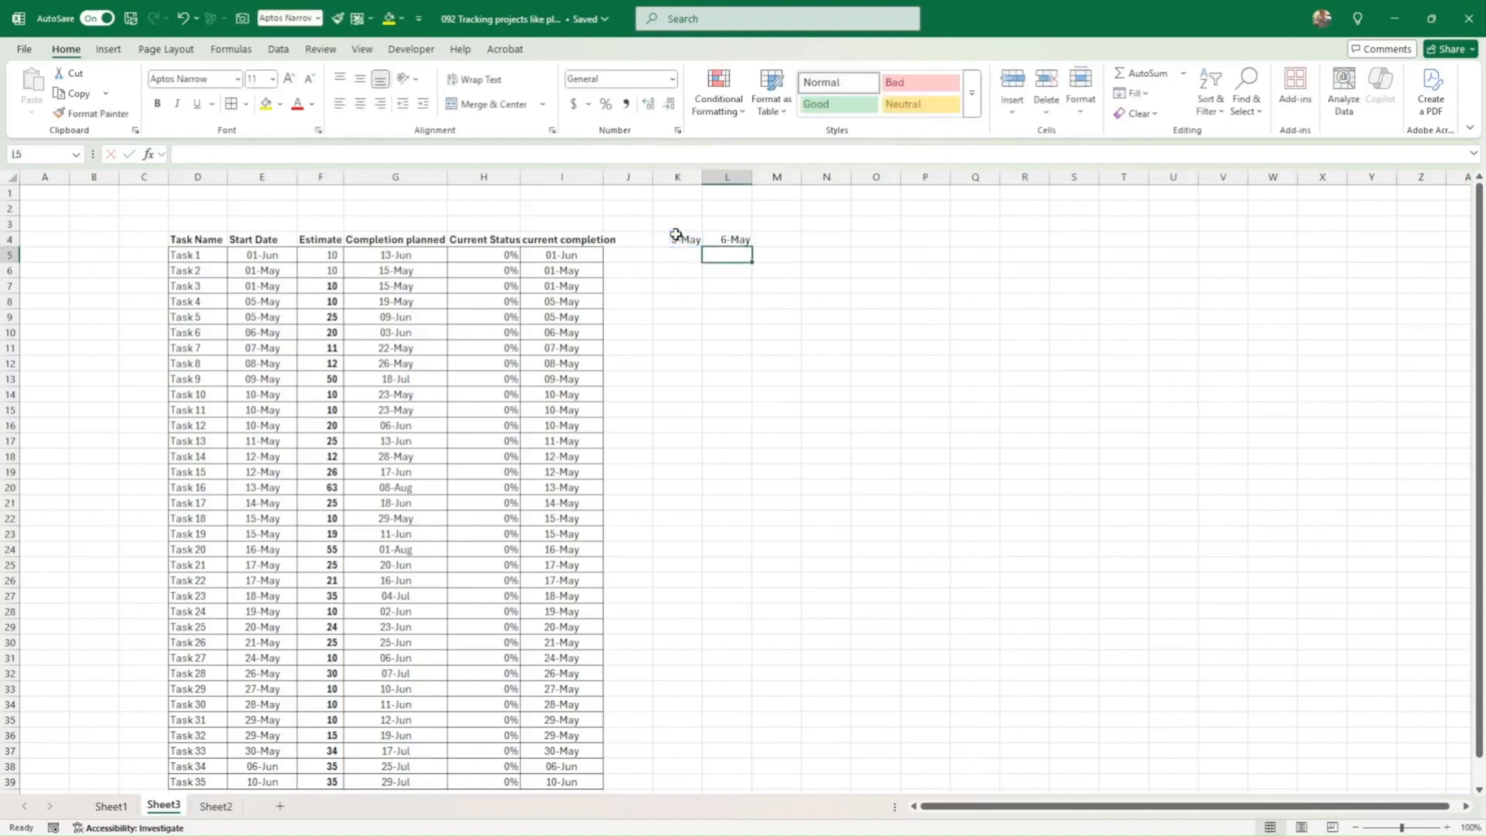
{"action": "left_click", "coordinate": [727, 242]}
{"action": "left_click_drag", "start_coordinate": [751, 247], "coordinate": [893, 251]}
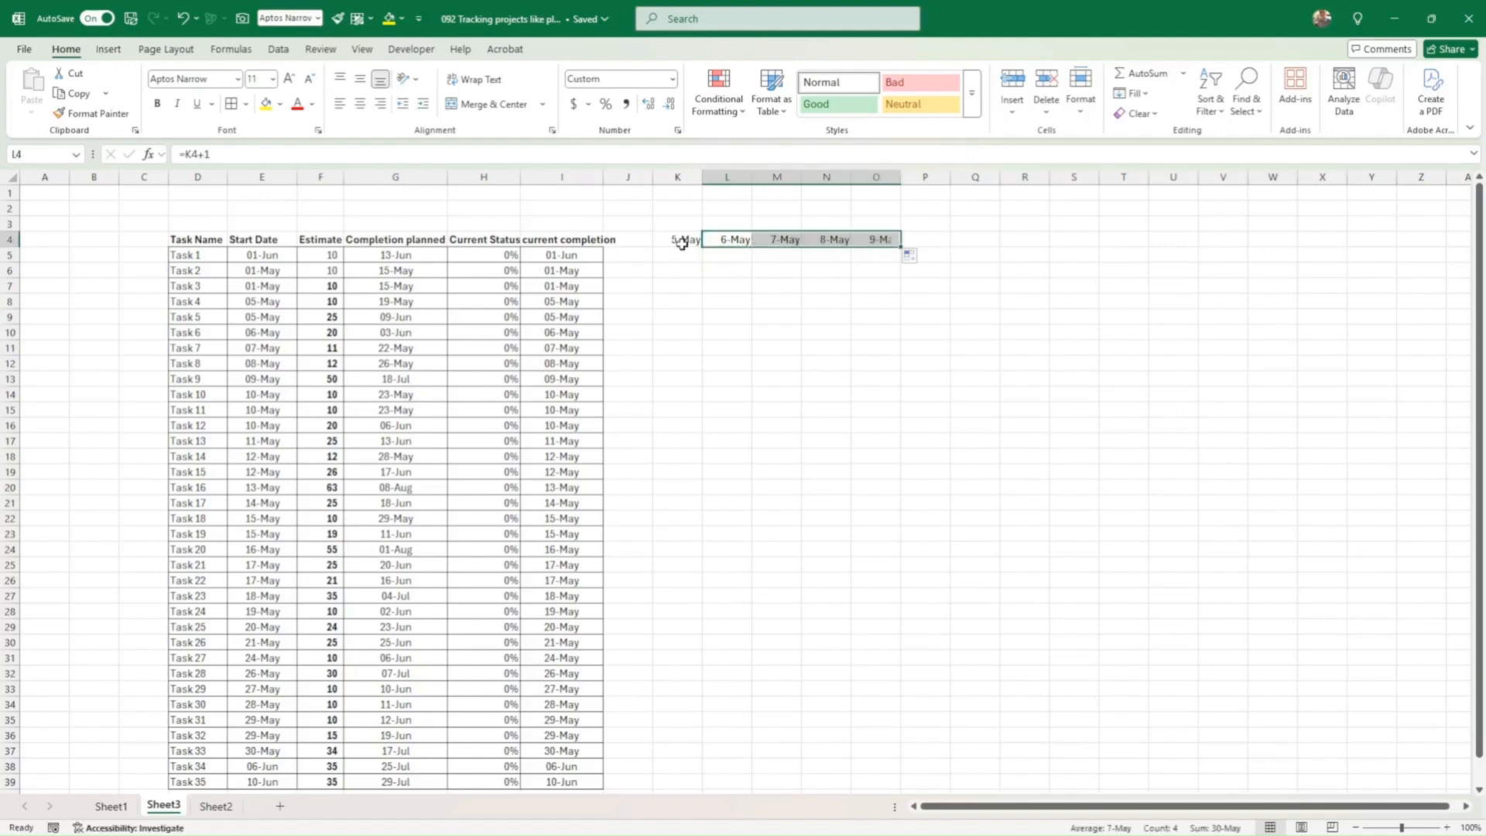
{"action": "left_click", "coordinate": [923, 240]}
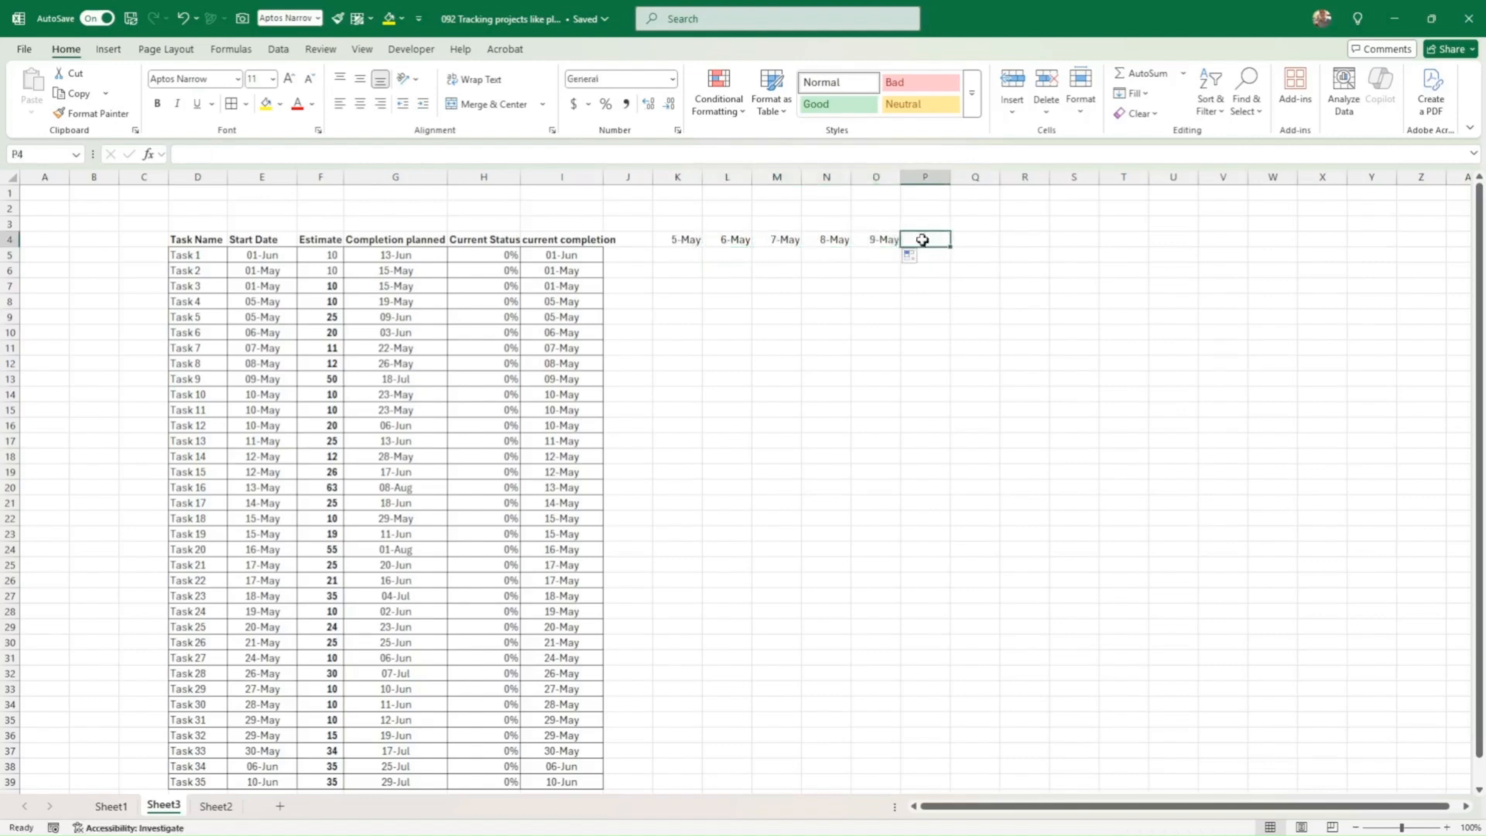
{"action": "type", "text": "="}
{"action": "key", "text": "Left"}
{"action": "type", "text": "+"}
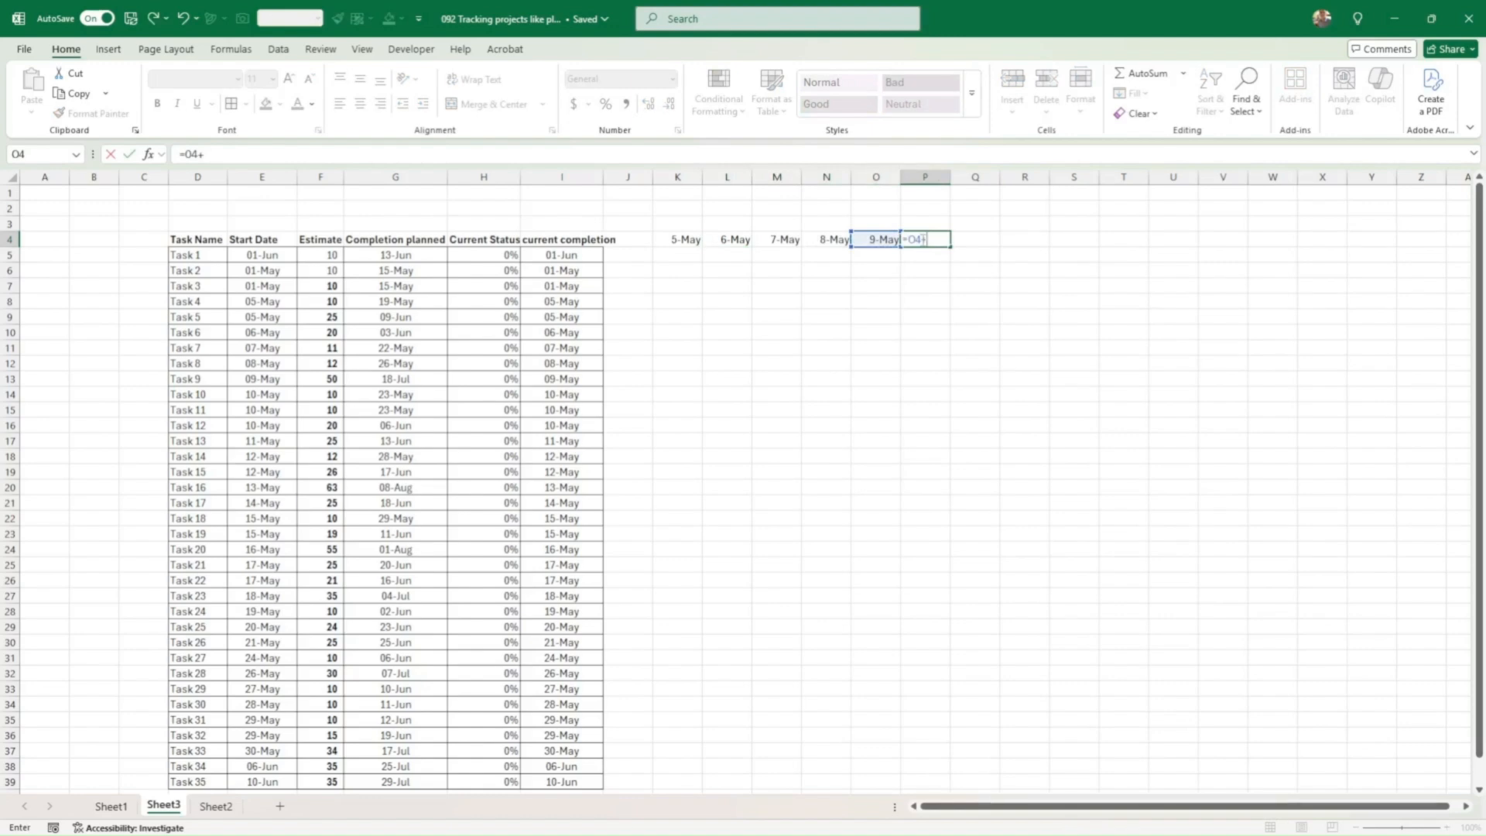
{"action": "key", "text": "Return"}
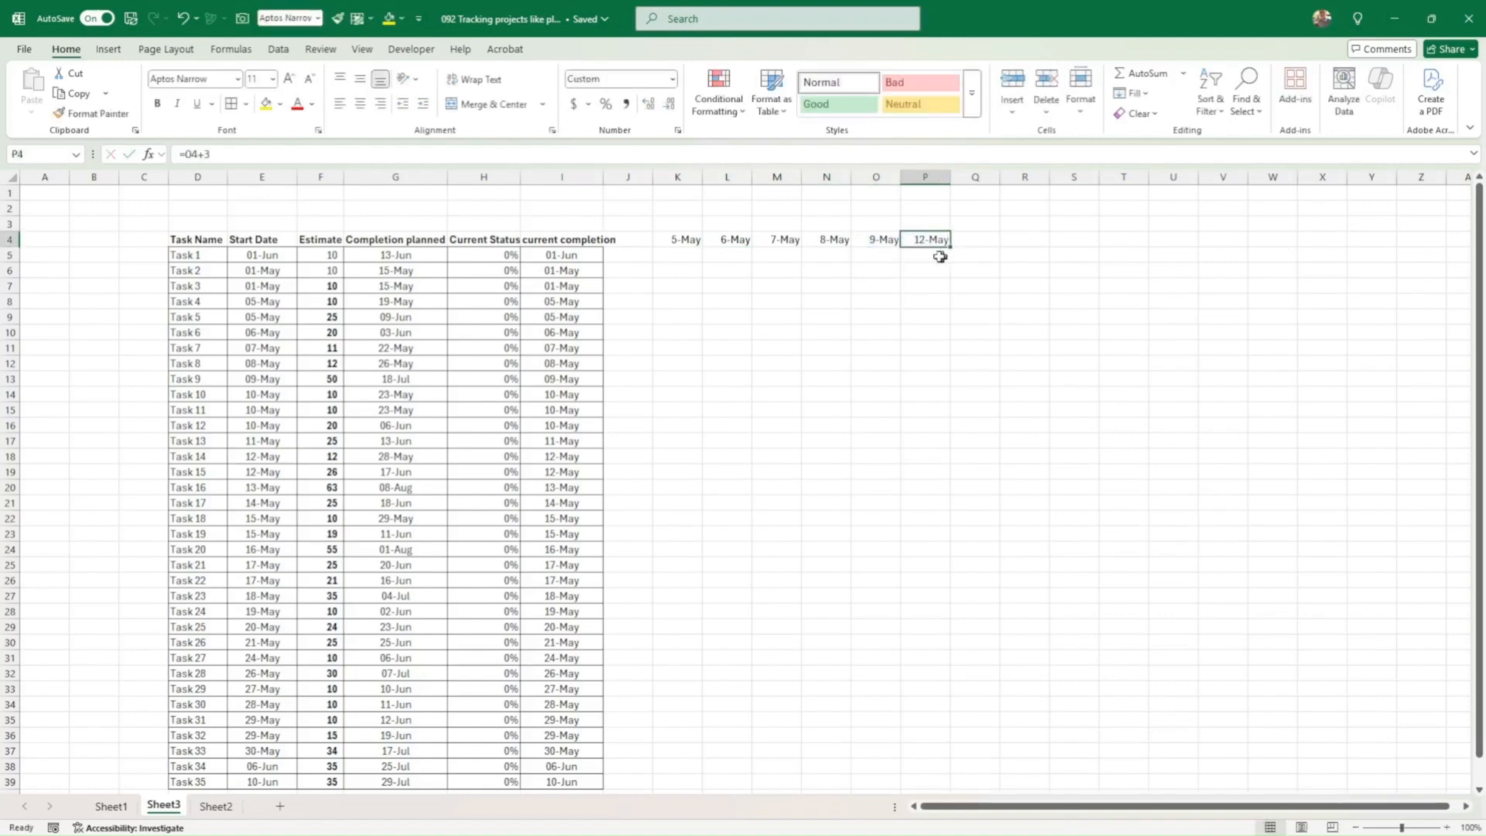
Step: Set Q4 to the next day, 13-May, and fill 14-May to 16-May across R4:T4
{"action": "left_click", "coordinate": [987, 246]}
{"action": "type", "text": "="}
{"action": "key", "text": "Left"}
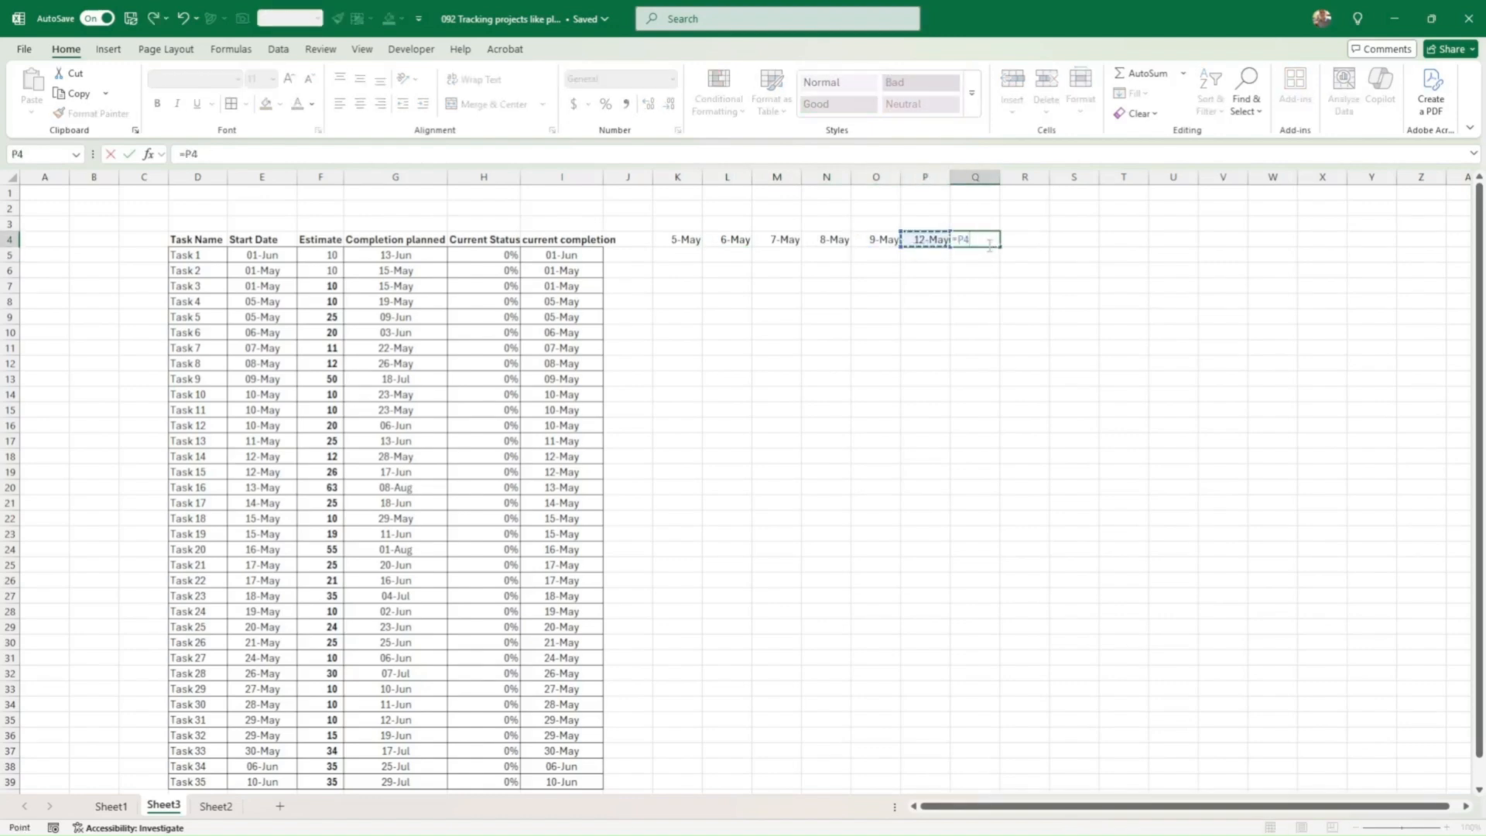
{"action": "key", "text": "Return"}
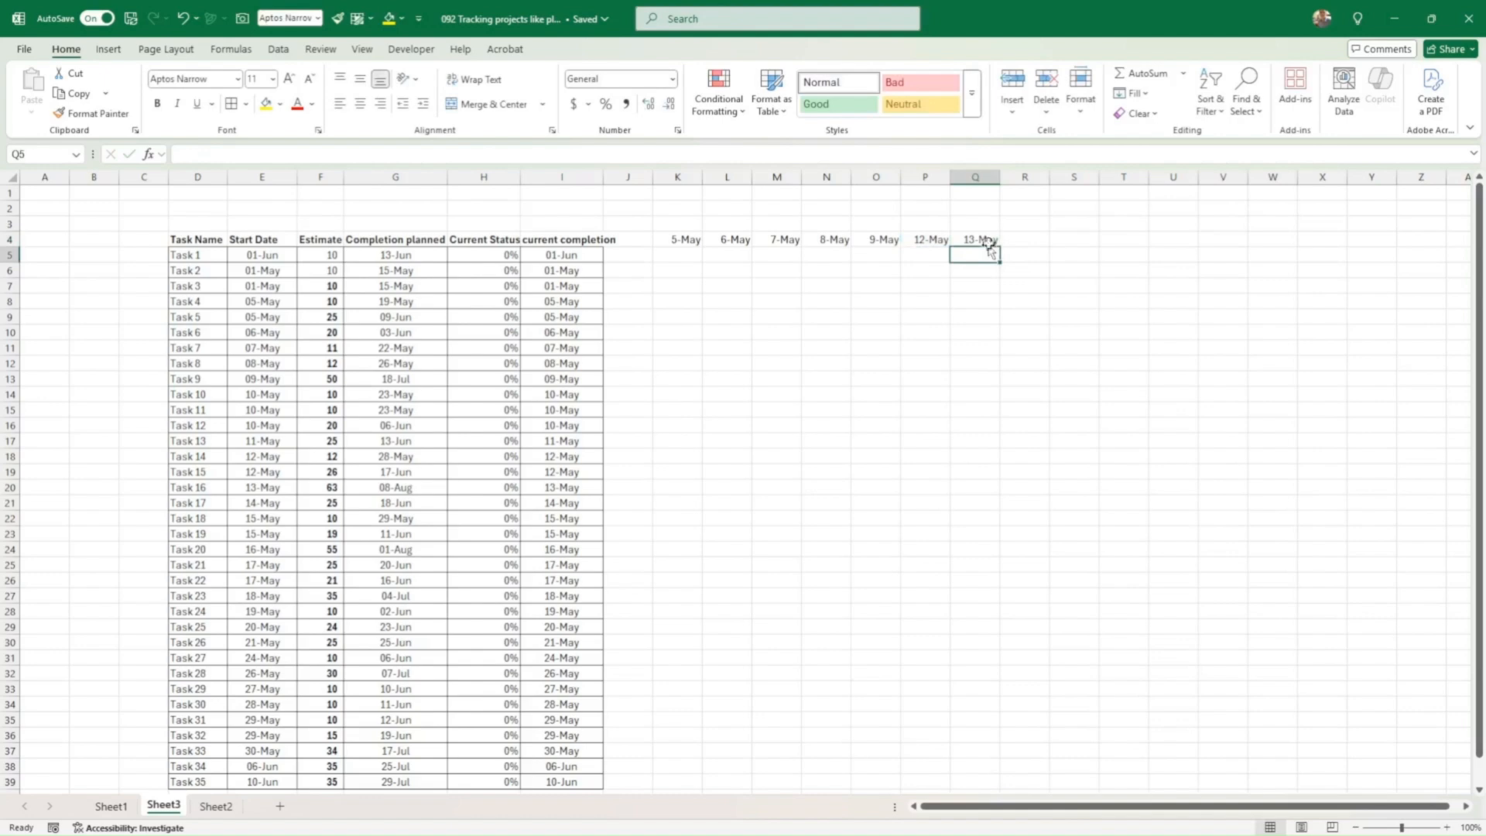
{"action": "left_click", "coordinate": [989, 240]}
{"action": "left_click_drag", "start_coordinate": [1000, 249], "coordinate": [1134, 248]}
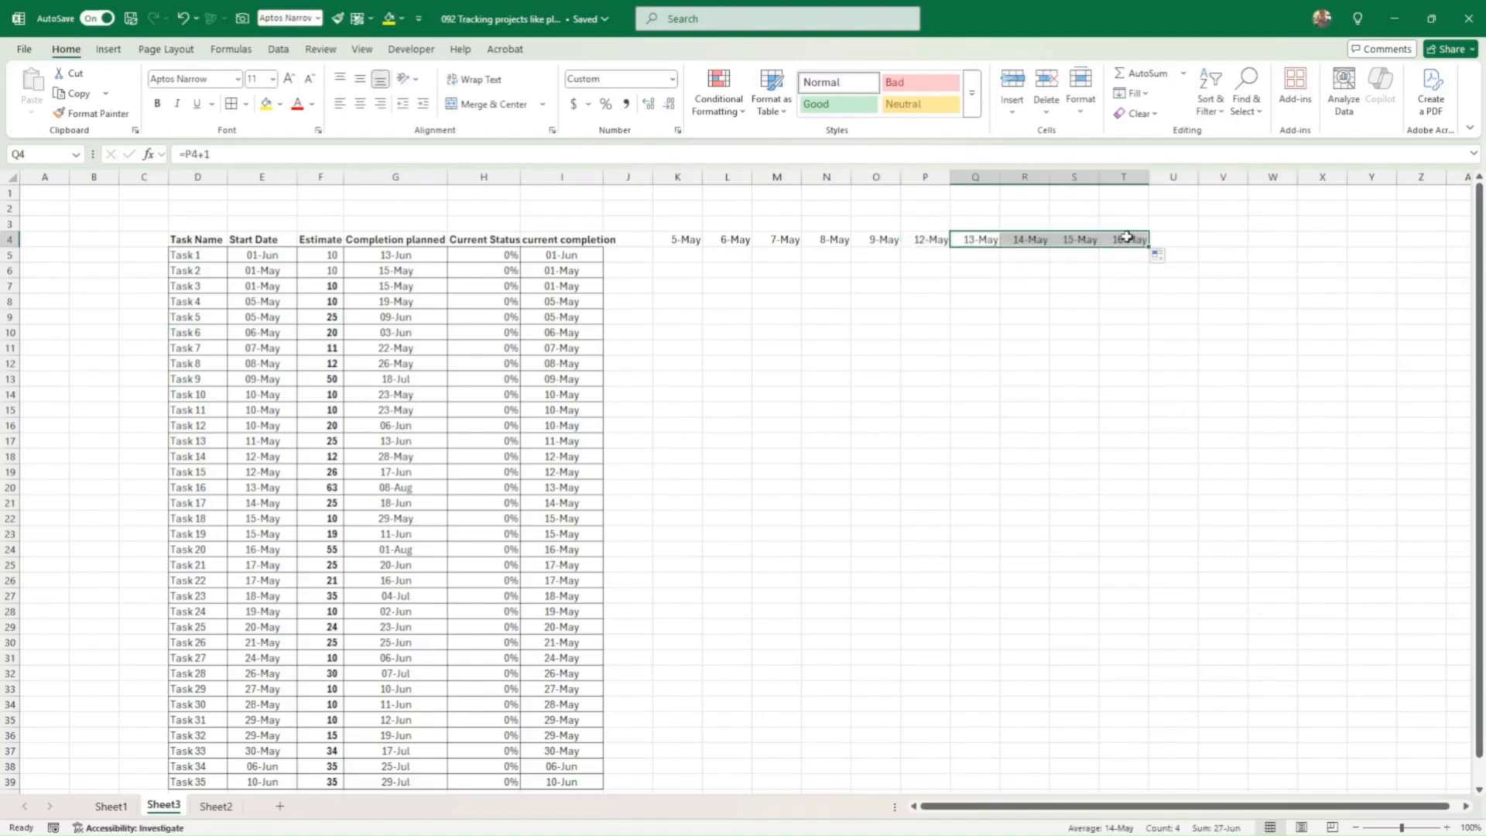
{"action": "left_click", "coordinate": [1126, 237]}
{"action": "left_click", "coordinate": [681, 239]}
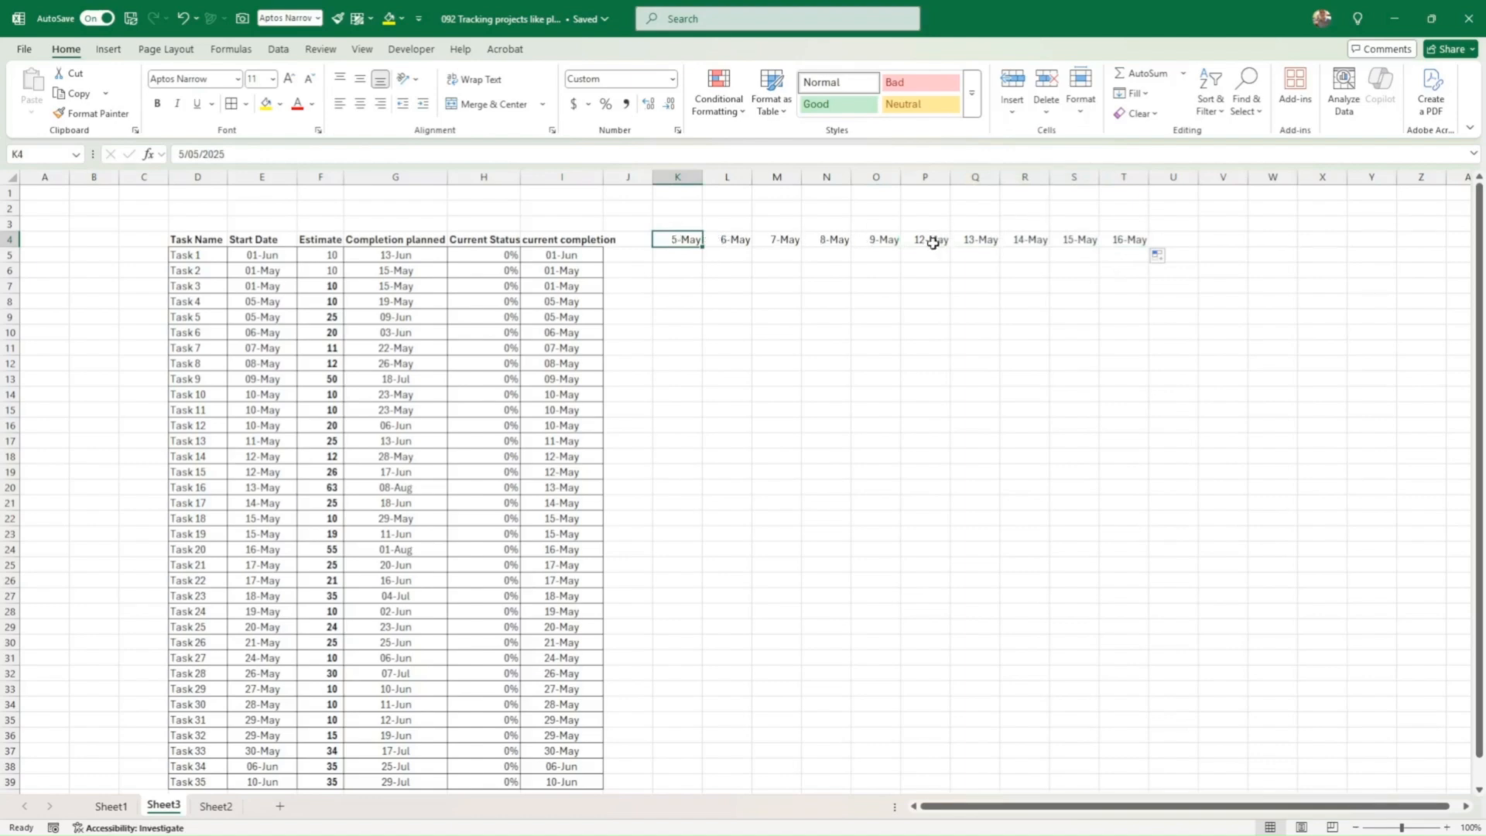
Step: Copy the 12–16 May week, then two weeks, pasting each to extend the timeline to 6-Jun
{"action": "left_click_drag", "start_coordinate": [933, 243], "coordinate": [1117, 241]}
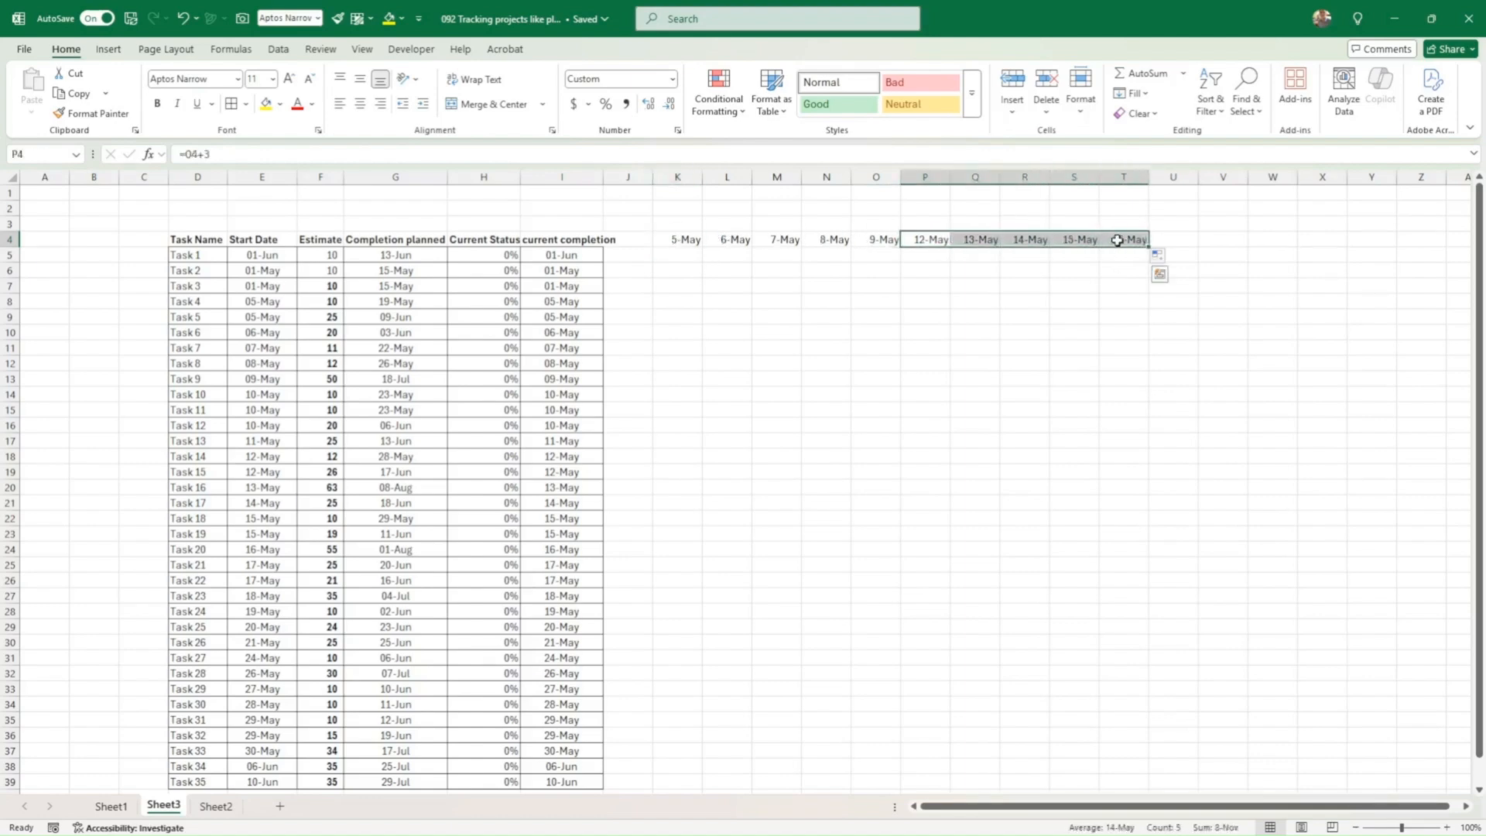
{"action": "key", "text": "ctrl+c"}
{"action": "left_click", "coordinate": [1174, 241]}
{"action": "key", "text": "ctrl+v"}
{"action": "left_click_drag", "start_coordinate": [921, 237], "coordinate": [1362, 240]}
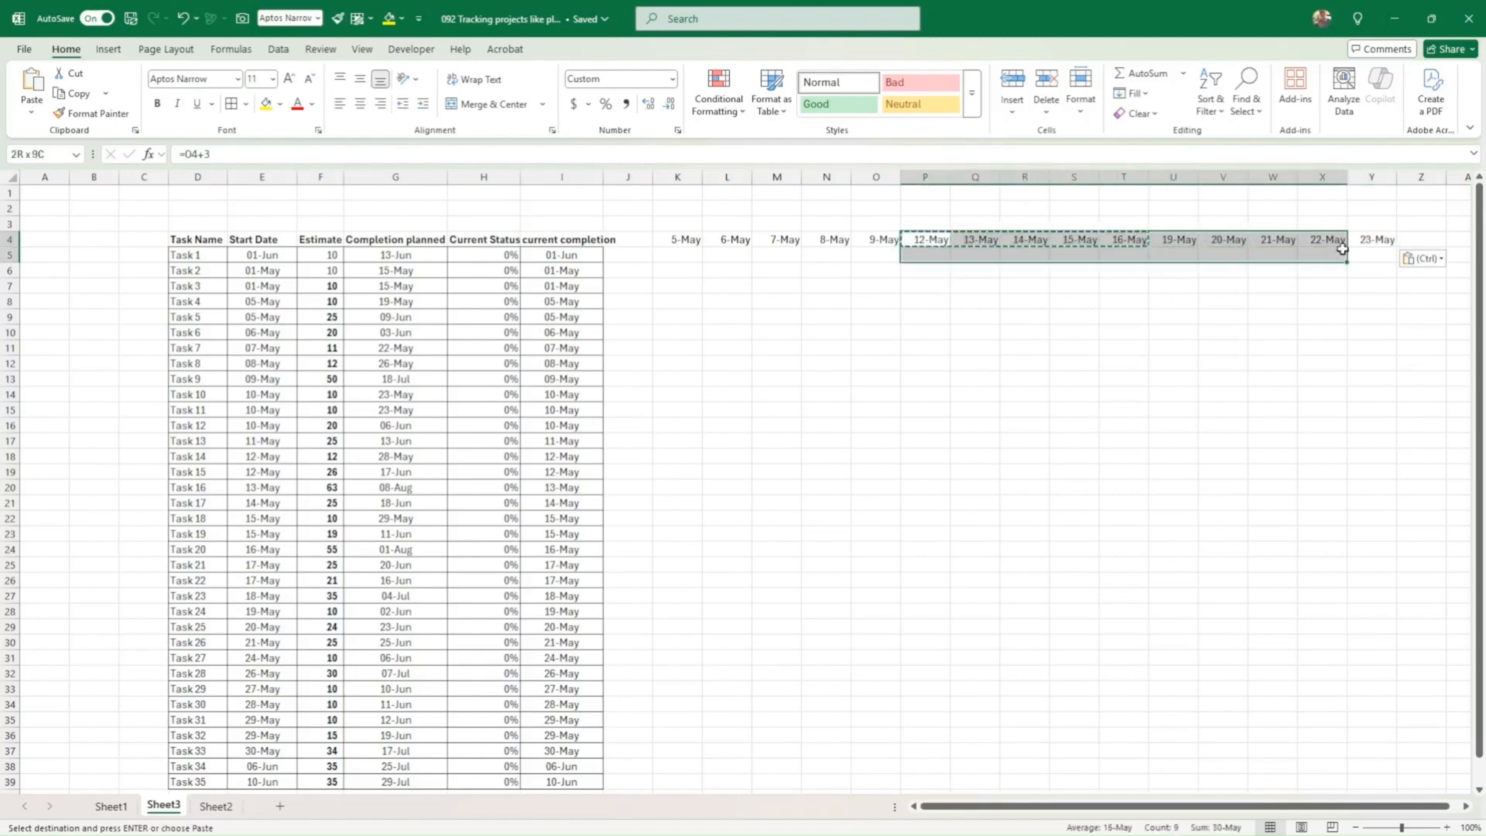
{"action": "key", "text": "ctrl+c"}
{"action": "left_click", "coordinate": [1421, 239]}
{"action": "key", "text": "ctrl+v"}
Step: Copy the dates from 12-May onward and paste them after 6-Jun to continue into June
{"action": "key", "text": "Right"}
{"action": "key", "text": "Right"}
{"action": "key", "text": "Right"}
{"action": "key", "text": "Right"}
{"action": "key", "text": "Right"}
{"action": "key", "text": "Right"}
{"action": "key", "text": "Right"}
{"action": "key", "text": "Right"}
{"action": "key", "text": "Right"}
{"action": "key", "text": "Right"}
{"action": "key", "text": "Right"}
{"action": "key", "text": "Right"}
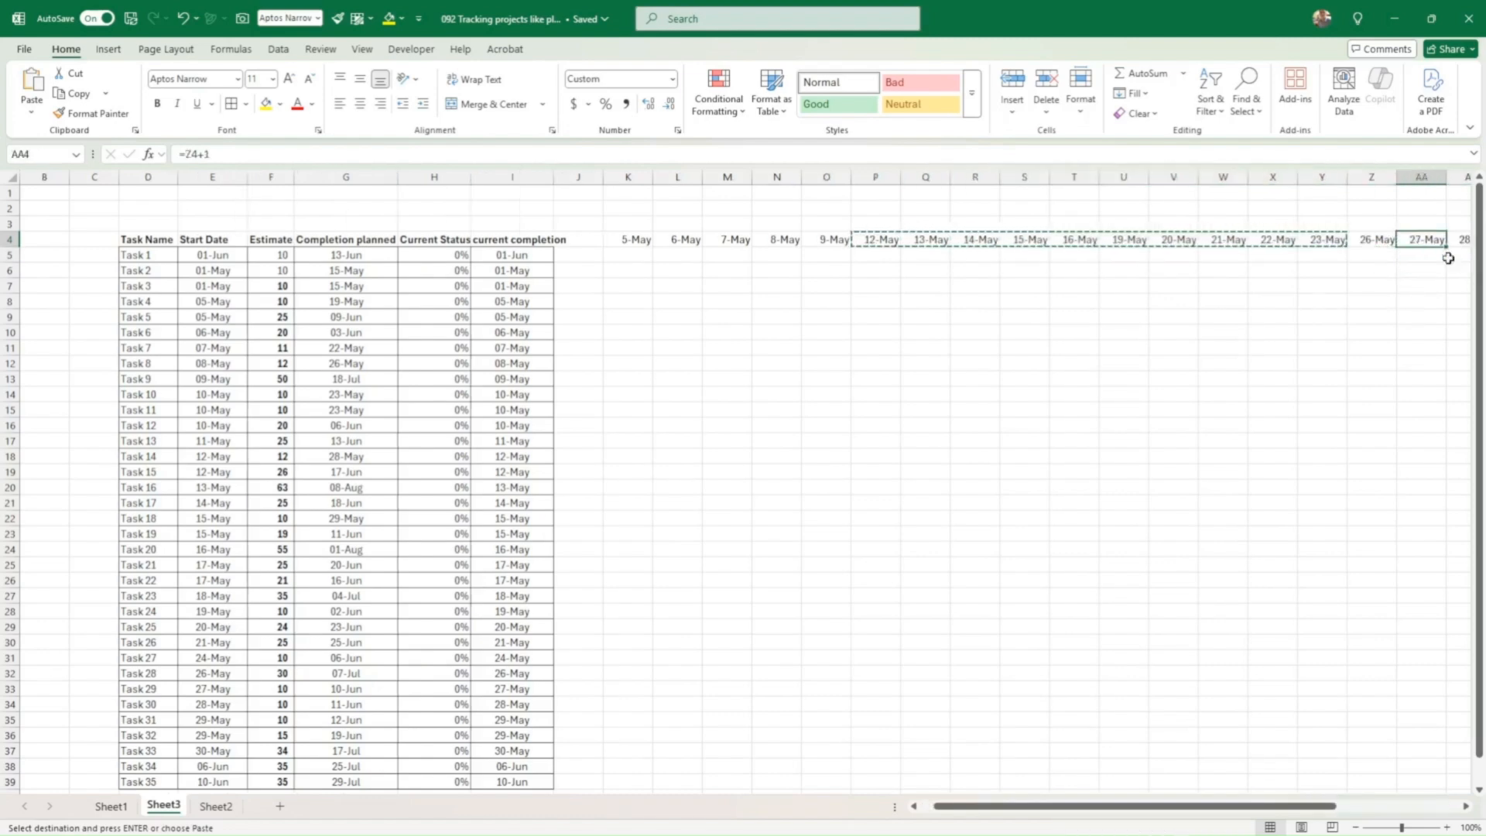
{"action": "left_click_drag", "start_coordinate": [328, 243], "coordinate": [1289, 242]}
{"action": "key", "text": "ctrl+c"}
{"action": "left_click", "coordinate": [1329, 240]}
{"action": "key", "text": "ctrl+v"}
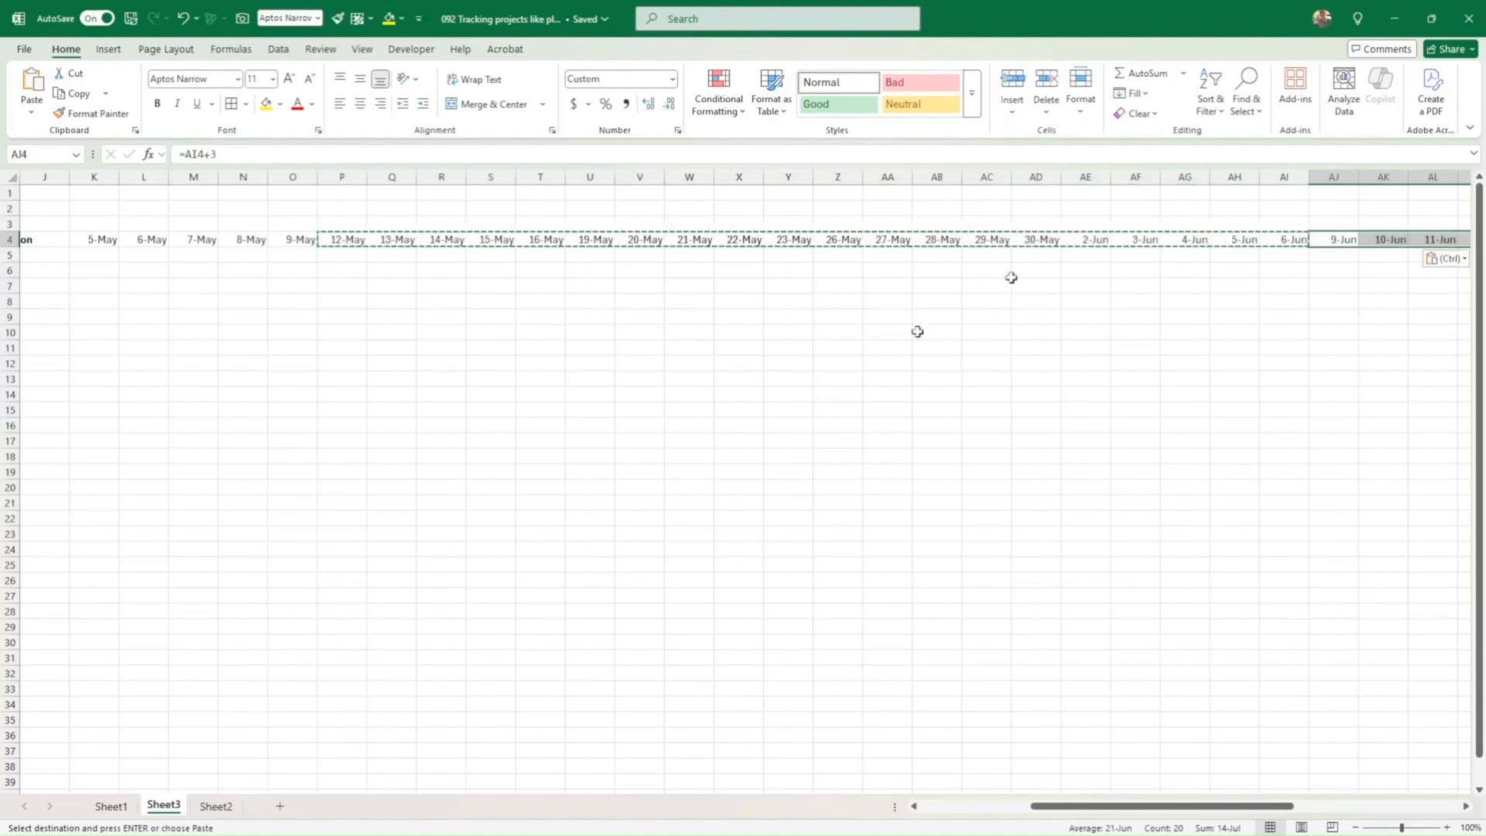
{"action": "left_click_drag", "start_coordinate": [1118, 809], "coordinate": [1035, 807]}
{"action": "left_click", "coordinate": [966, 596]}
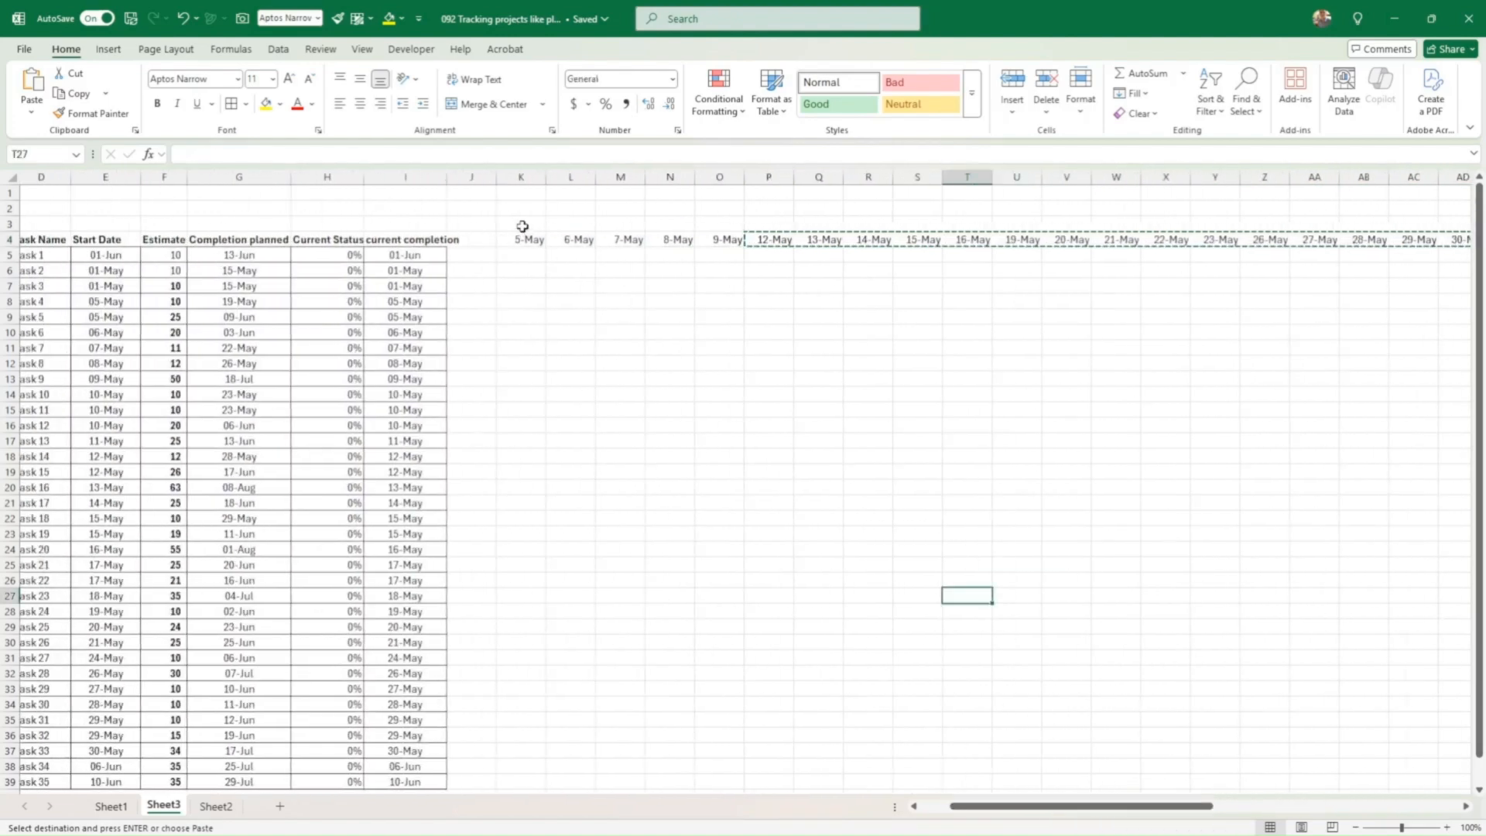
{"action": "left_click_drag", "start_coordinate": [521, 224], "coordinate": [702, 223]}
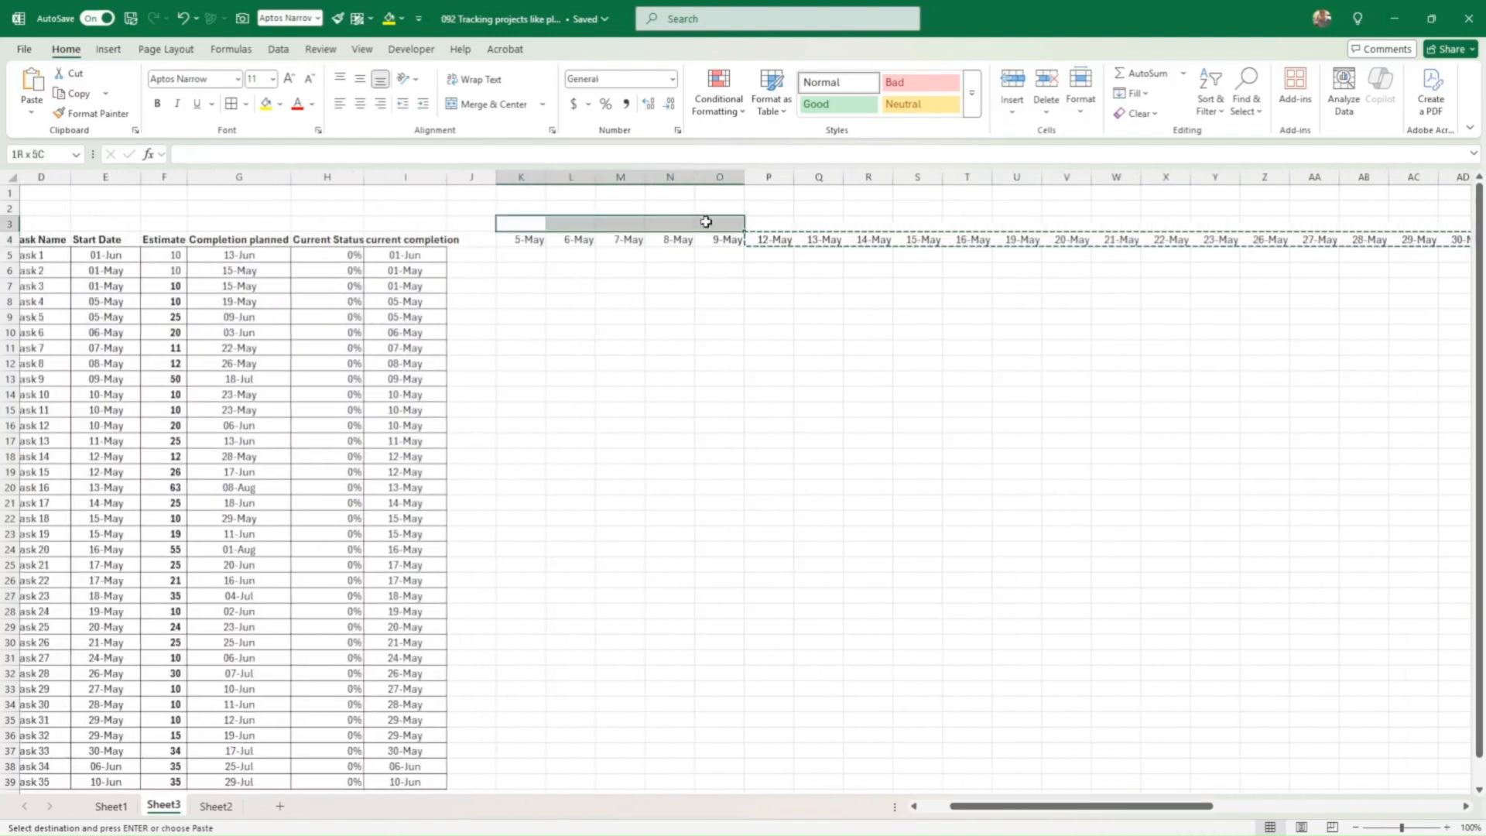
Step: Merge K3:O3 and enter =K4 to label the first week 5-May
{"action": "left_click", "coordinate": [486, 104]}
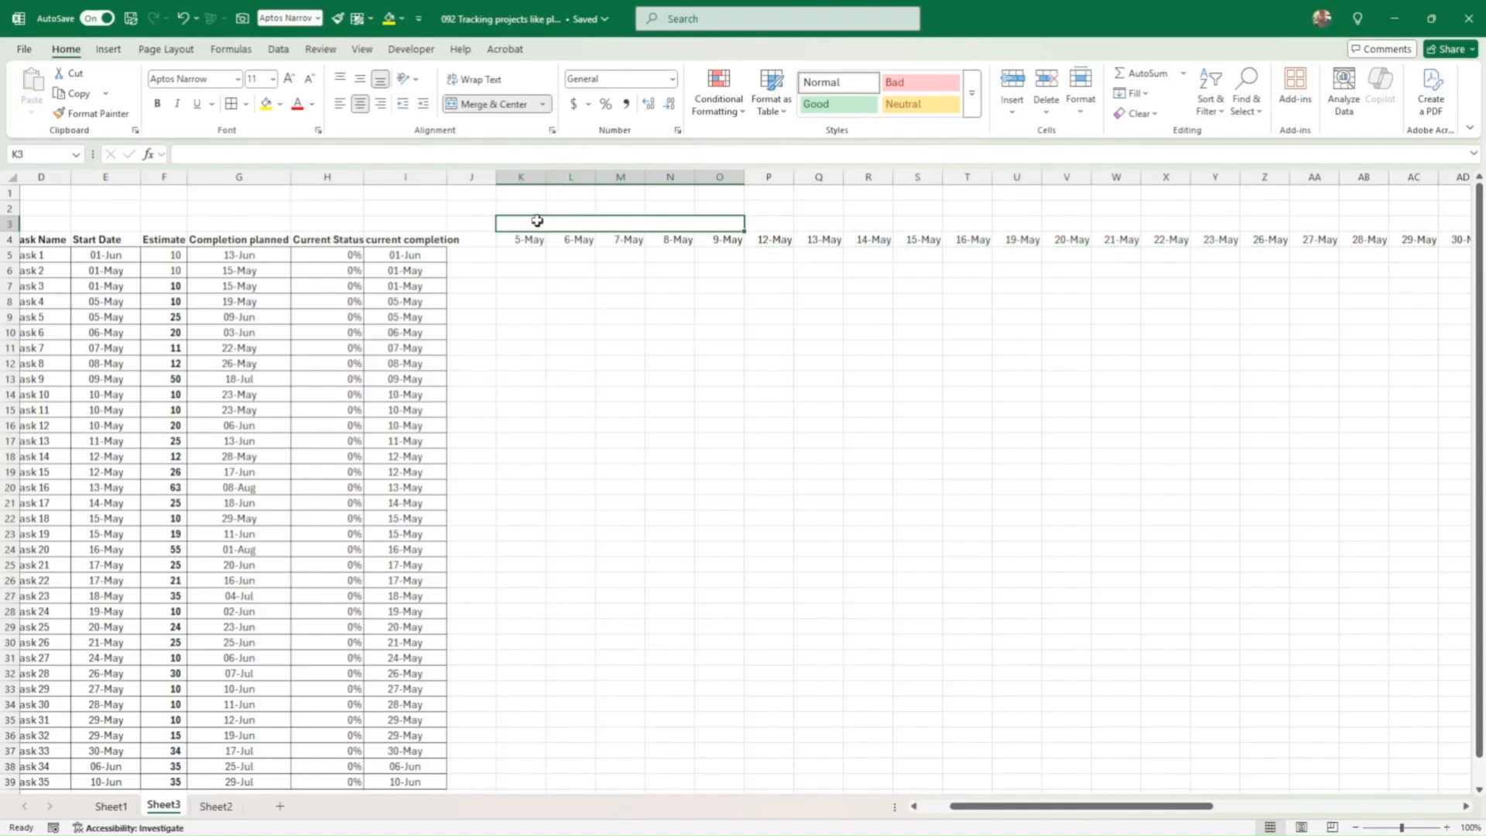
{"action": "type", "text": "="}
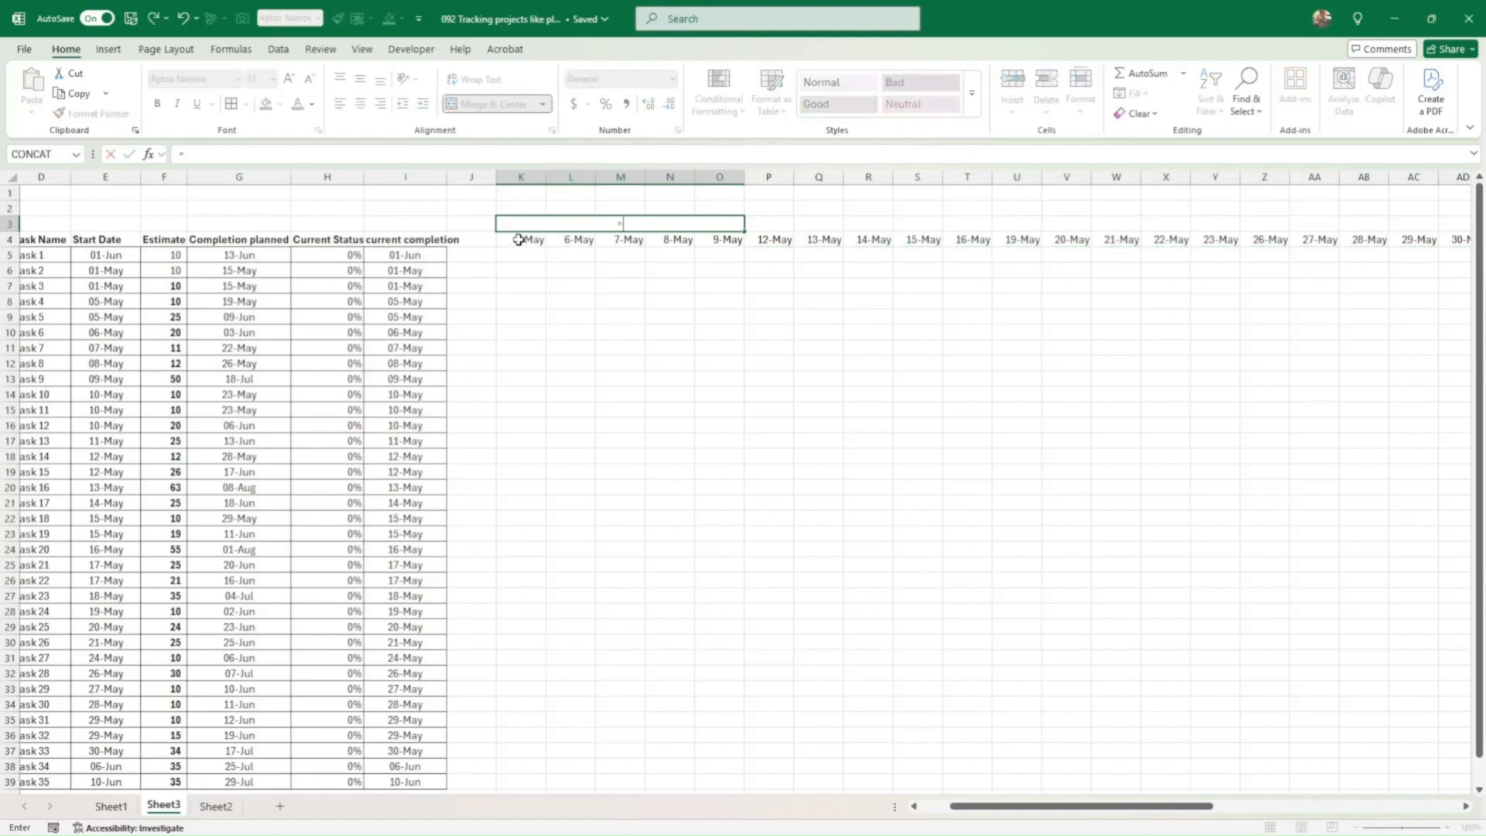
{"action": "left_click", "coordinate": [520, 240]}
{"action": "key", "text": "Return"}
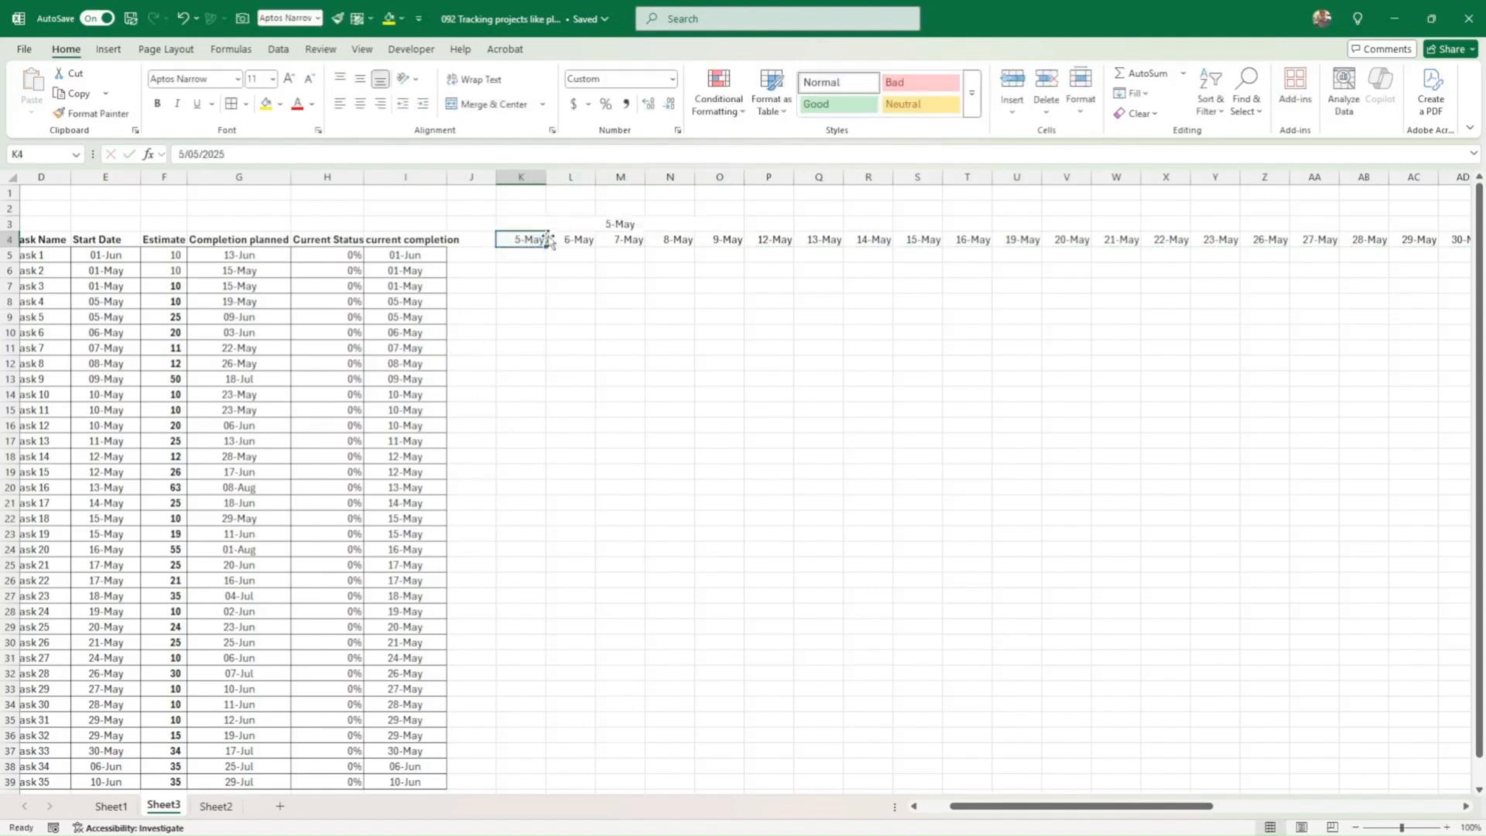
Step: Paste the merged week label every five columns across row 3, through 30-Jun
{"action": "left_click", "coordinate": [564, 224]}
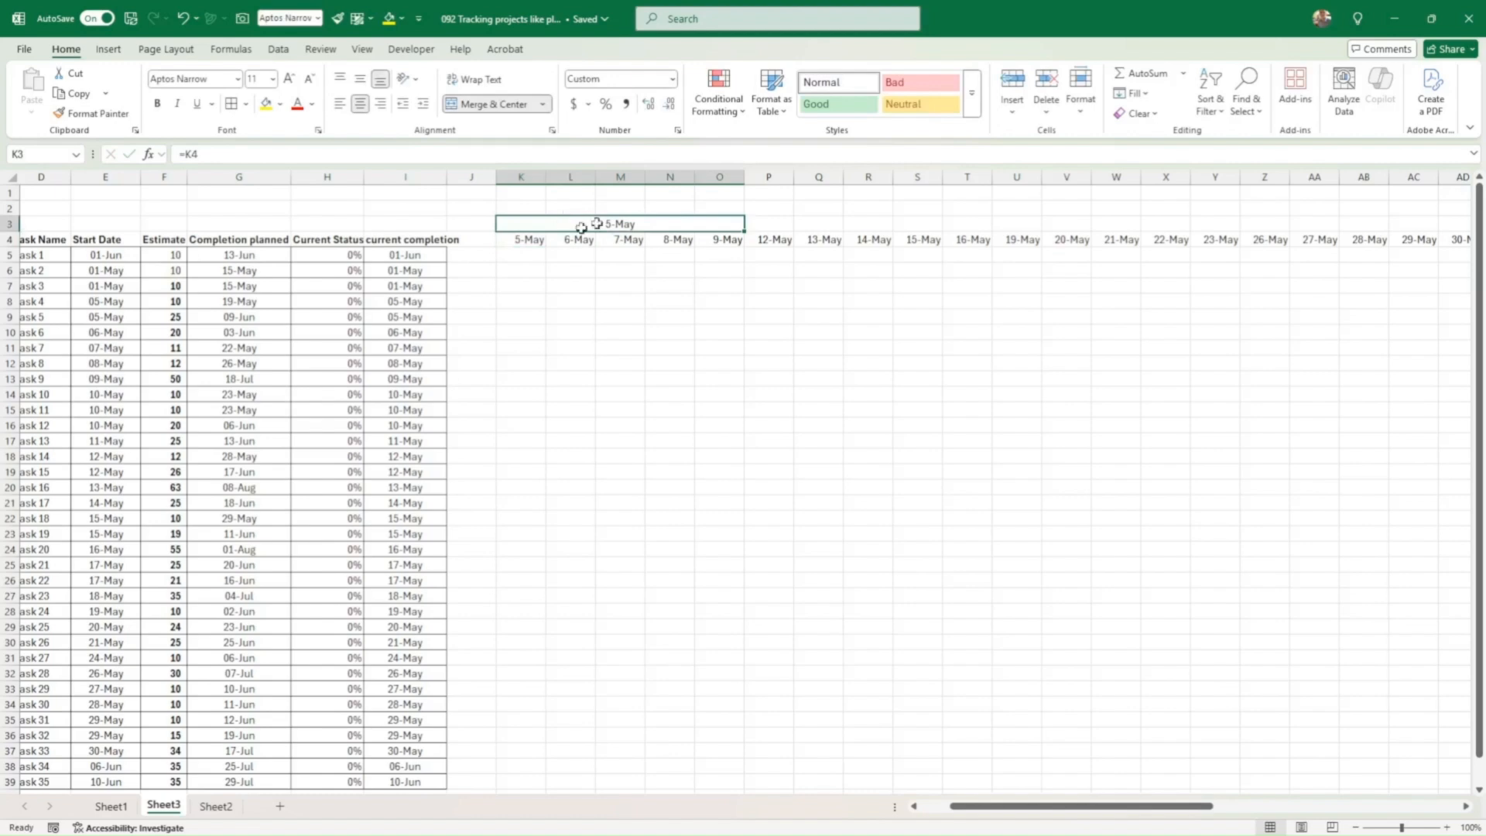
{"action": "key", "text": "ctrl+c"}
{"action": "left_click", "coordinate": [769, 223]}
{"action": "key", "text": "ctrl+v"}
{"action": "left_click", "coordinate": [1014, 223]}
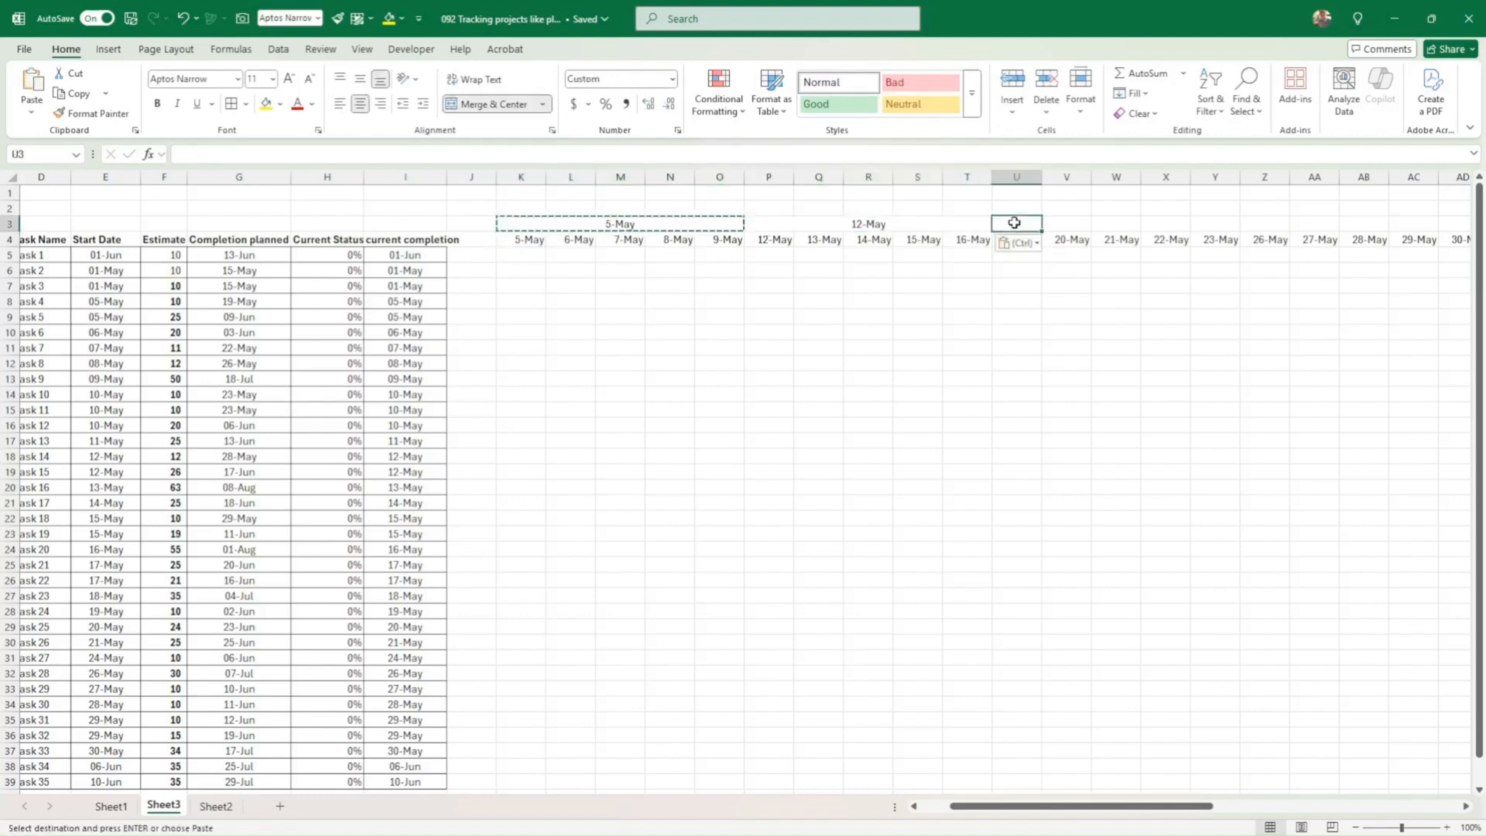
{"action": "key", "text": "ctrl+v"}
{"action": "key", "text": "Right"}
{"action": "key", "text": "Right"}
{"action": "key", "text": "Left"}
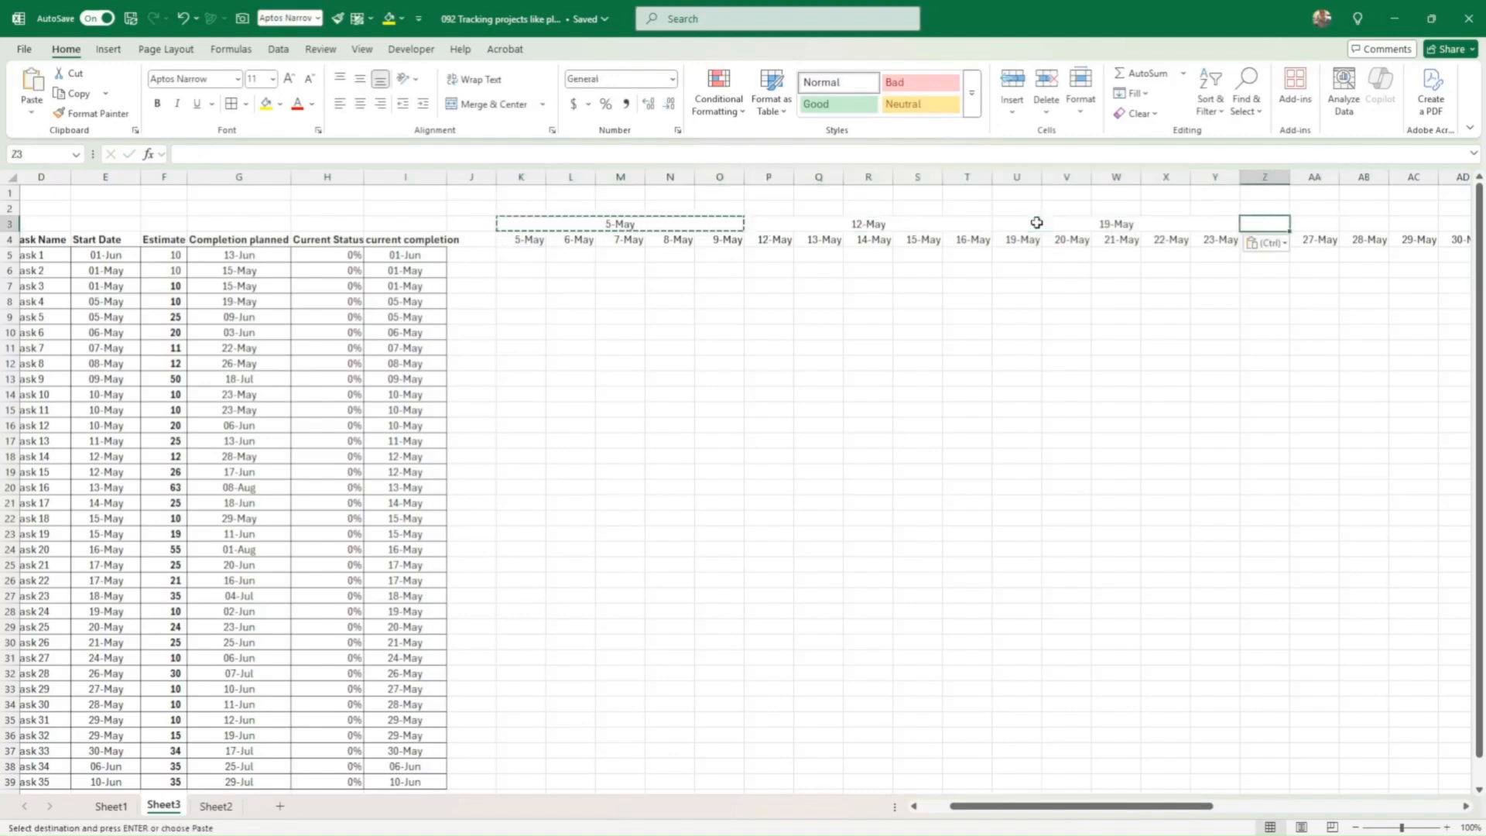
{"action": "key", "text": "ctrl+v"}
{"action": "key", "text": "Right"}
{"action": "key", "text": "ctrl+v"}
{"action": "key", "text": "Right"}
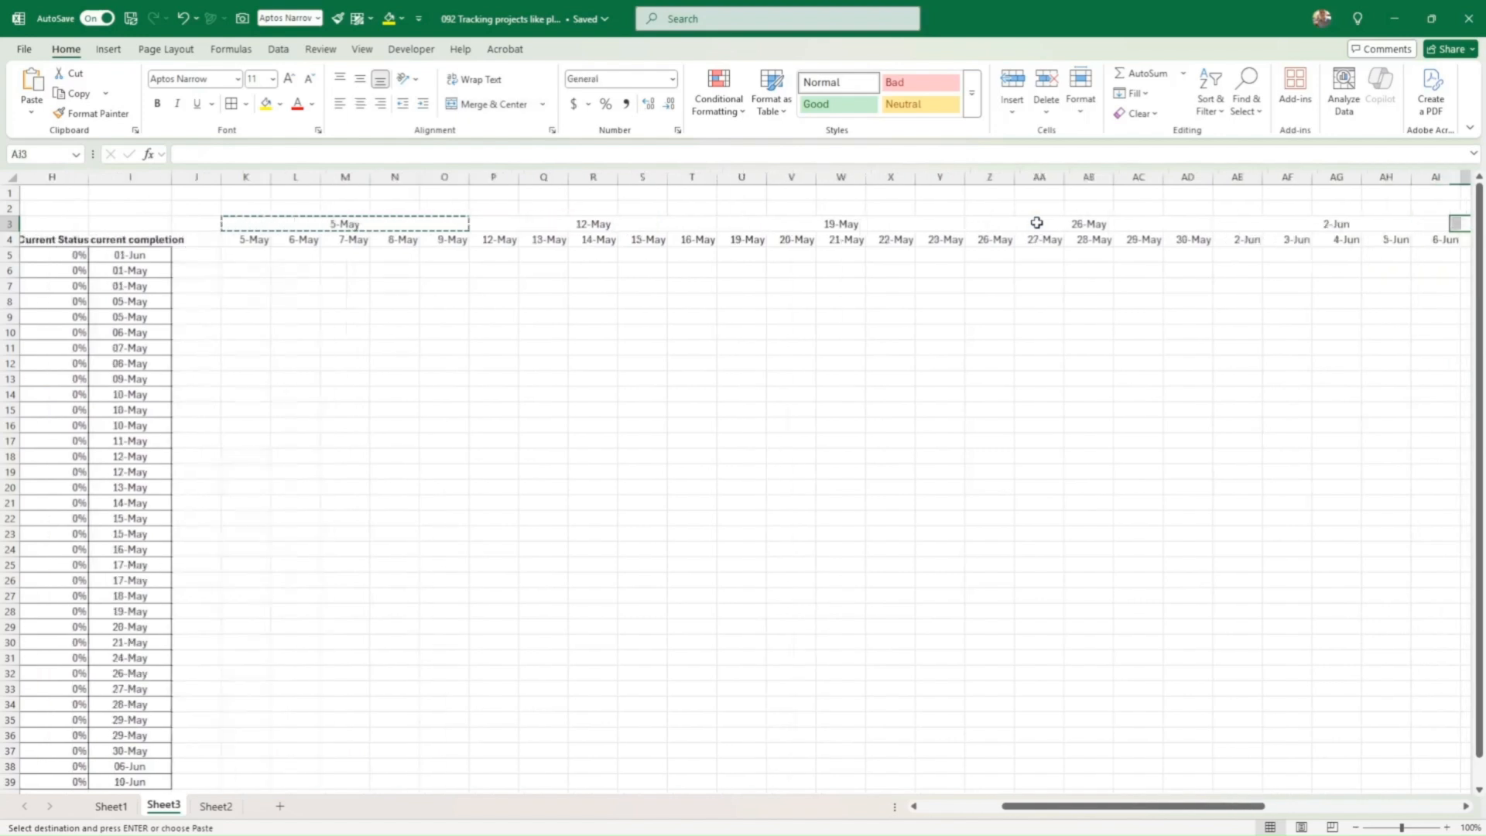
{"action": "key", "text": "ctrl+v"}
{"action": "key", "text": "Right"}
{"action": "key", "text": "ctrl+v"}
{"action": "key", "text": "Right"}
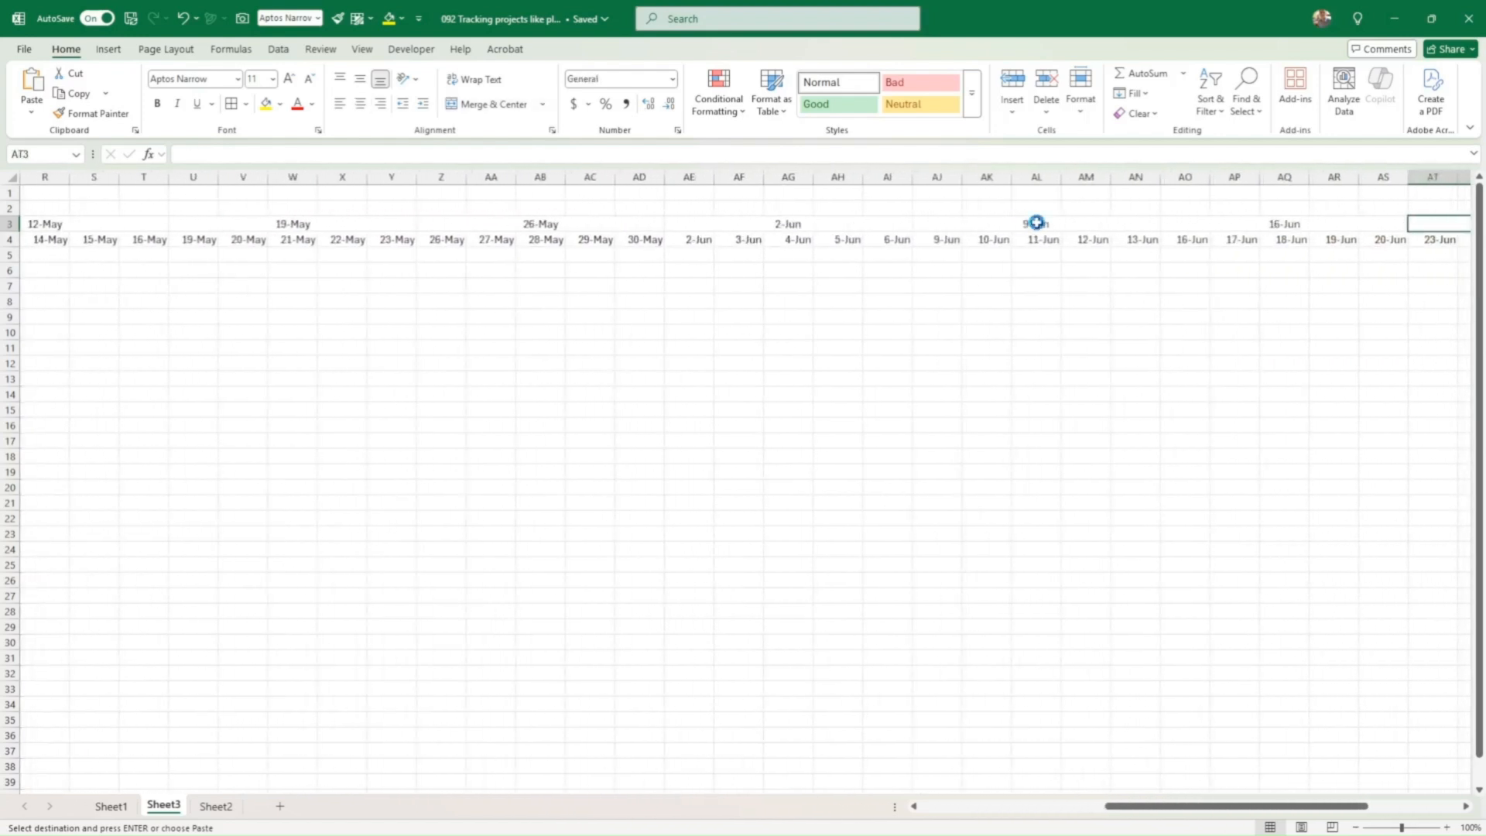
{"action": "key", "text": "ctrl+v"}
{"action": "key", "text": "Right"}
{"action": "key", "text": "ctrl+v"}
{"action": "key", "text": "Right"}
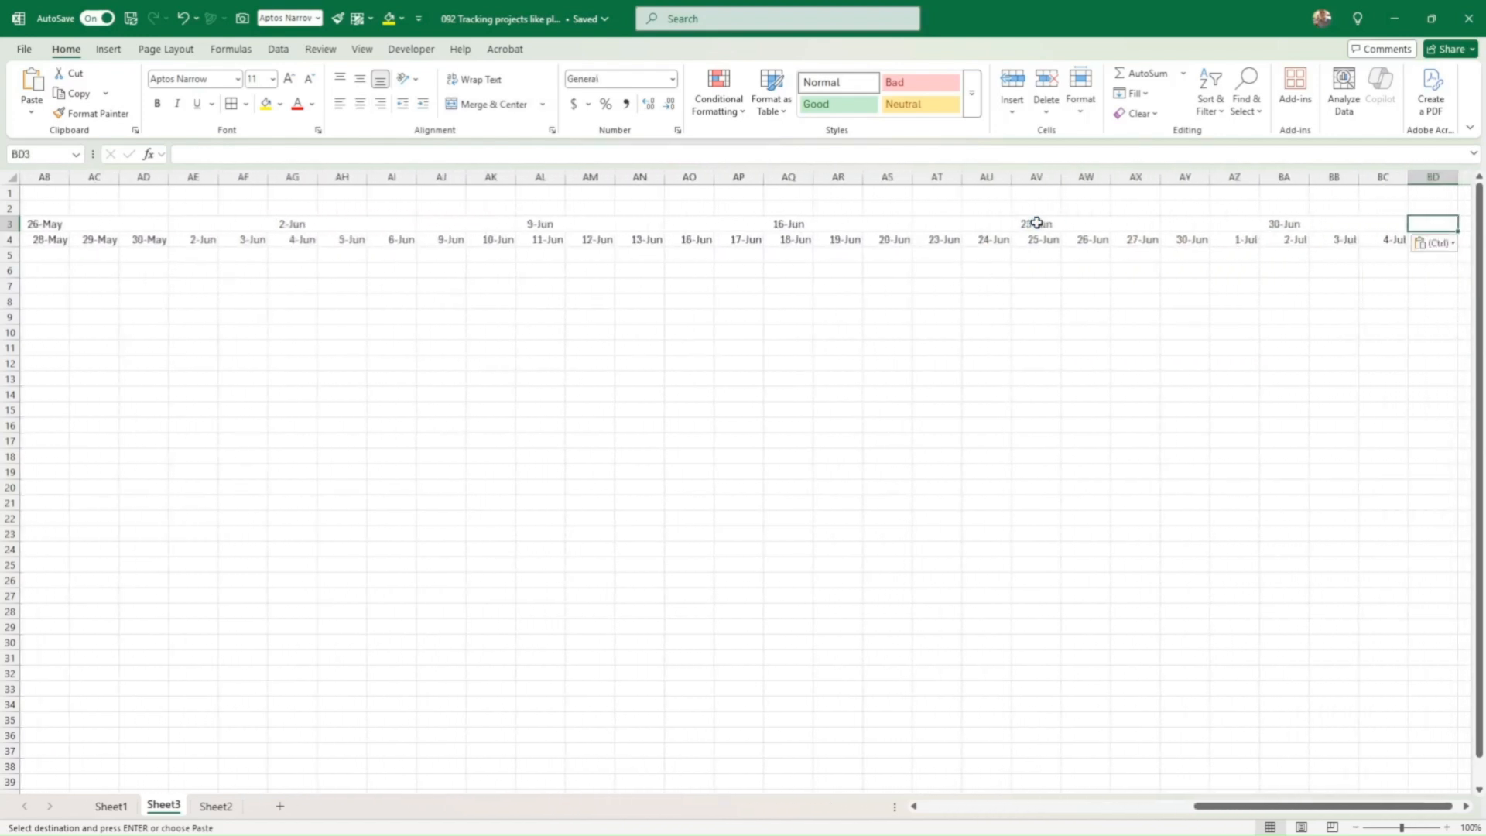
{"action": "key", "text": "ctrl+v"}
{"action": "key", "text": "Right"}
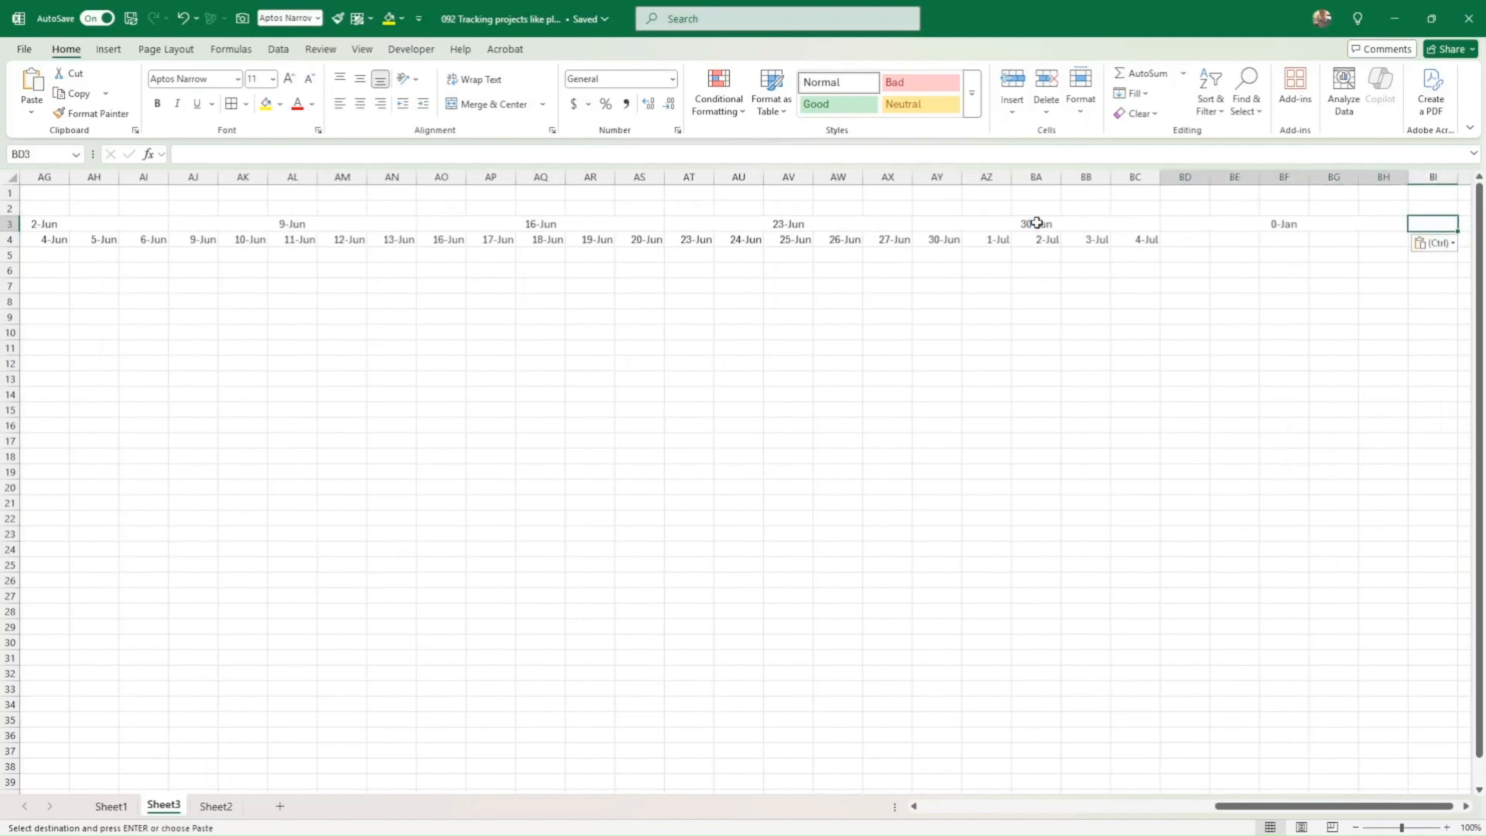
{"action": "left_click", "coordinate": [1036, 223]}
{"action": "key", "text": "Right"}
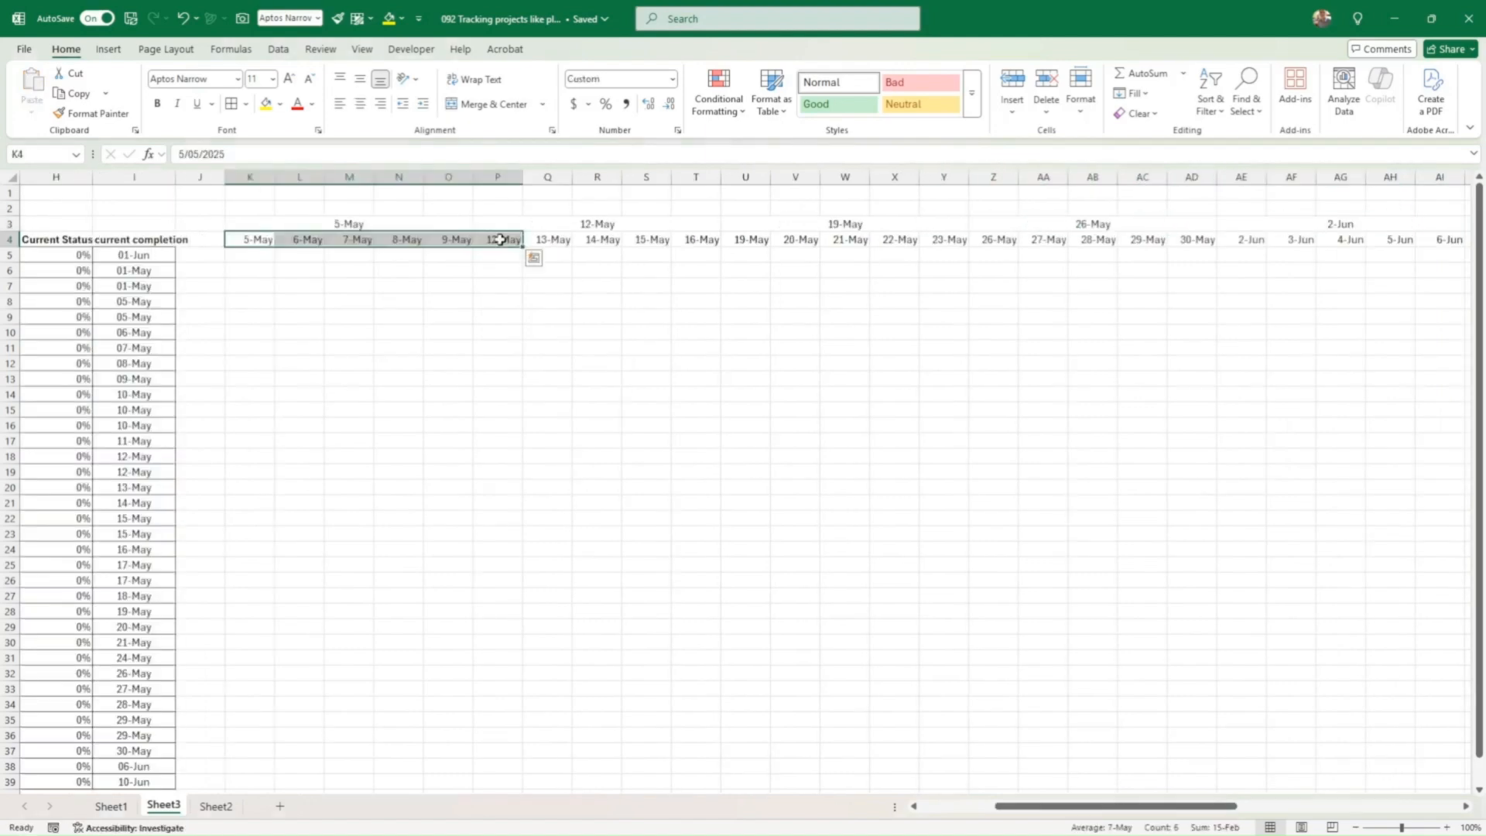
Step: Give the first week's dates K4:P4 the custom format d so only day numbers show
{"action": "right_click", "coordinate": [505, 244]}
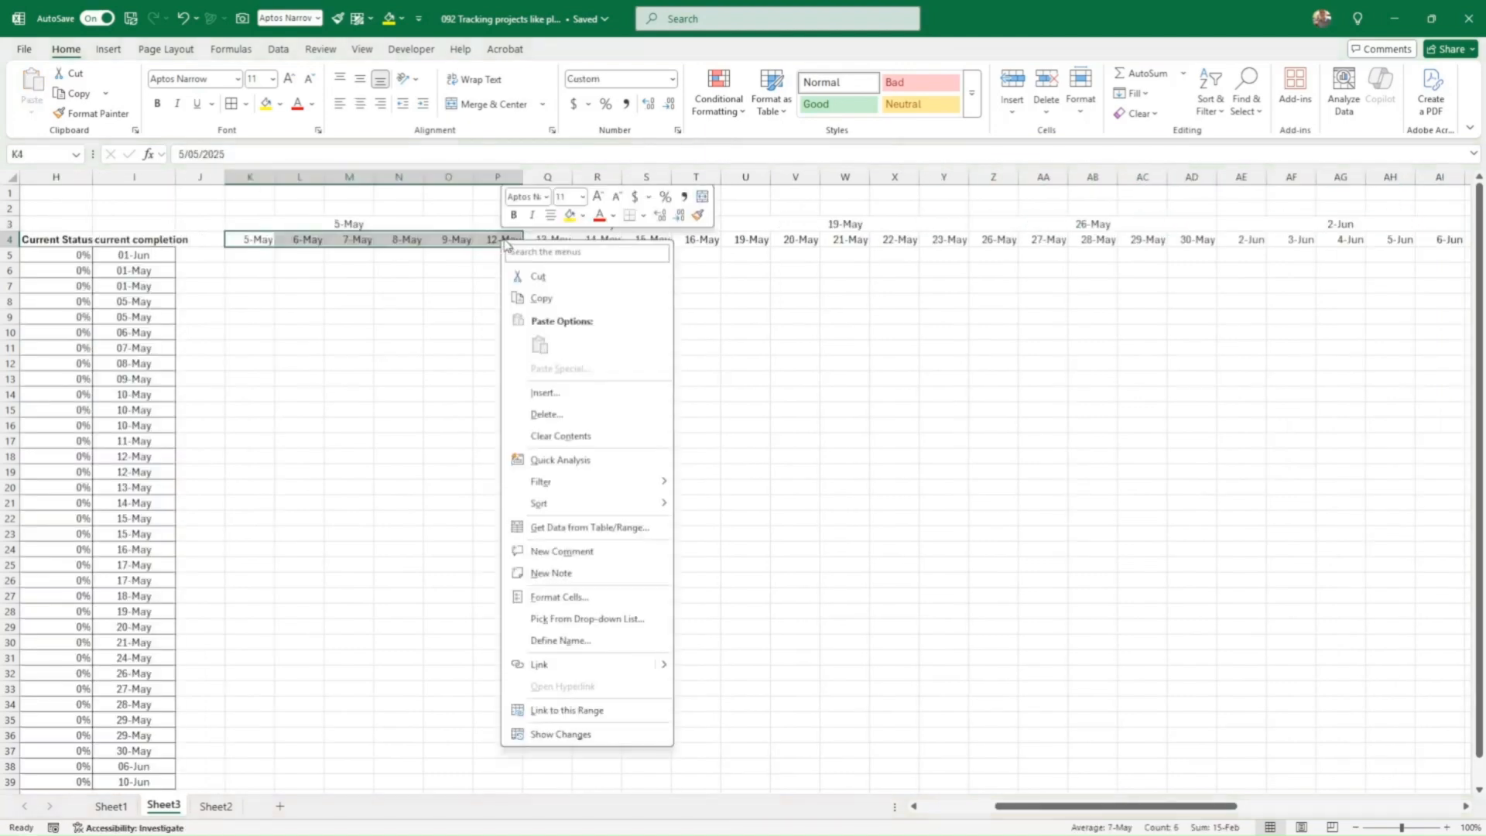
{"action": "left_click", "coordinate": [565, 597]}
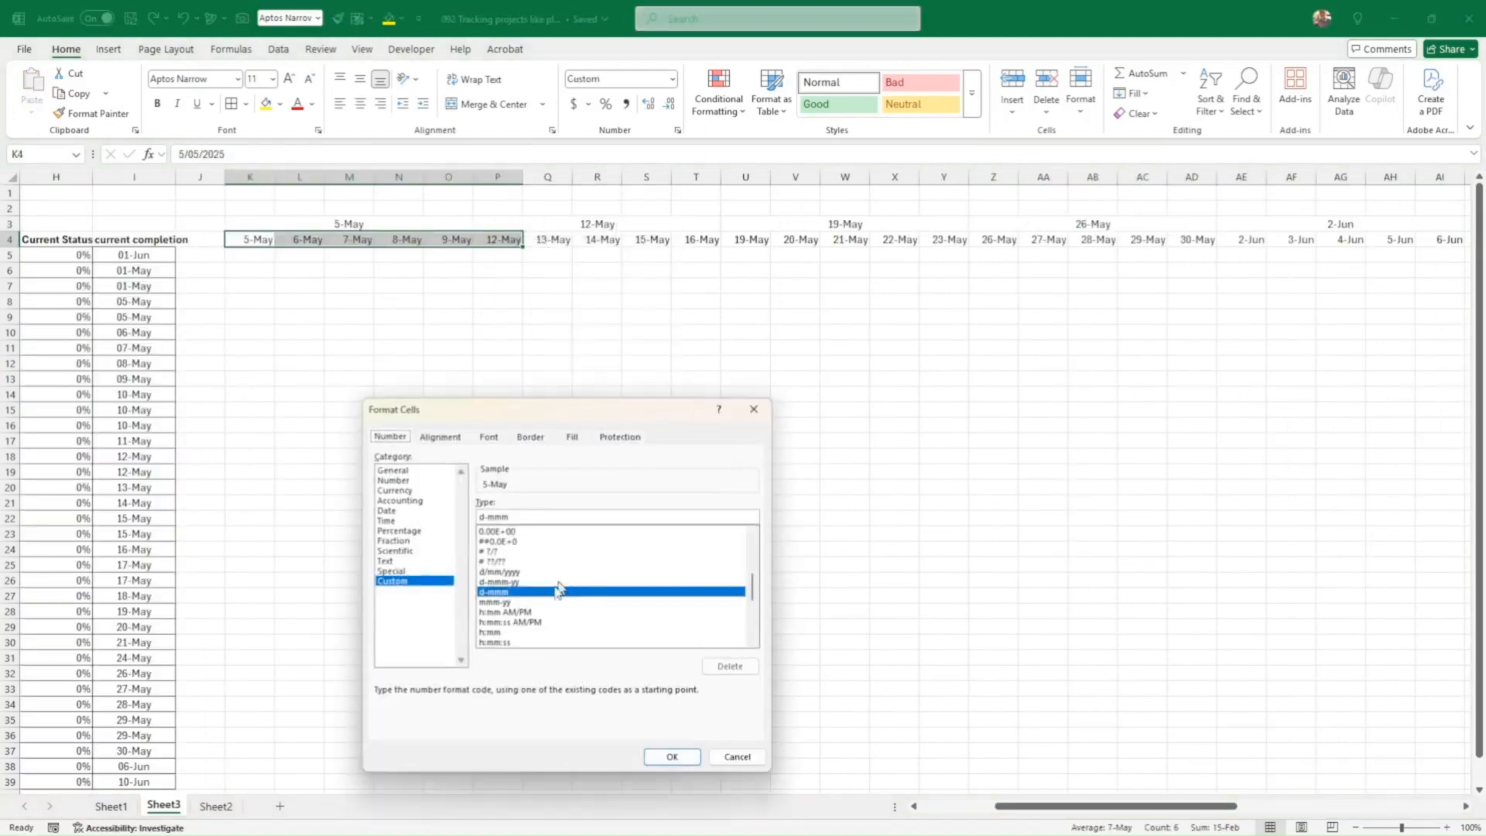
{"action": "left_click", "coordinate": [518, 516]}
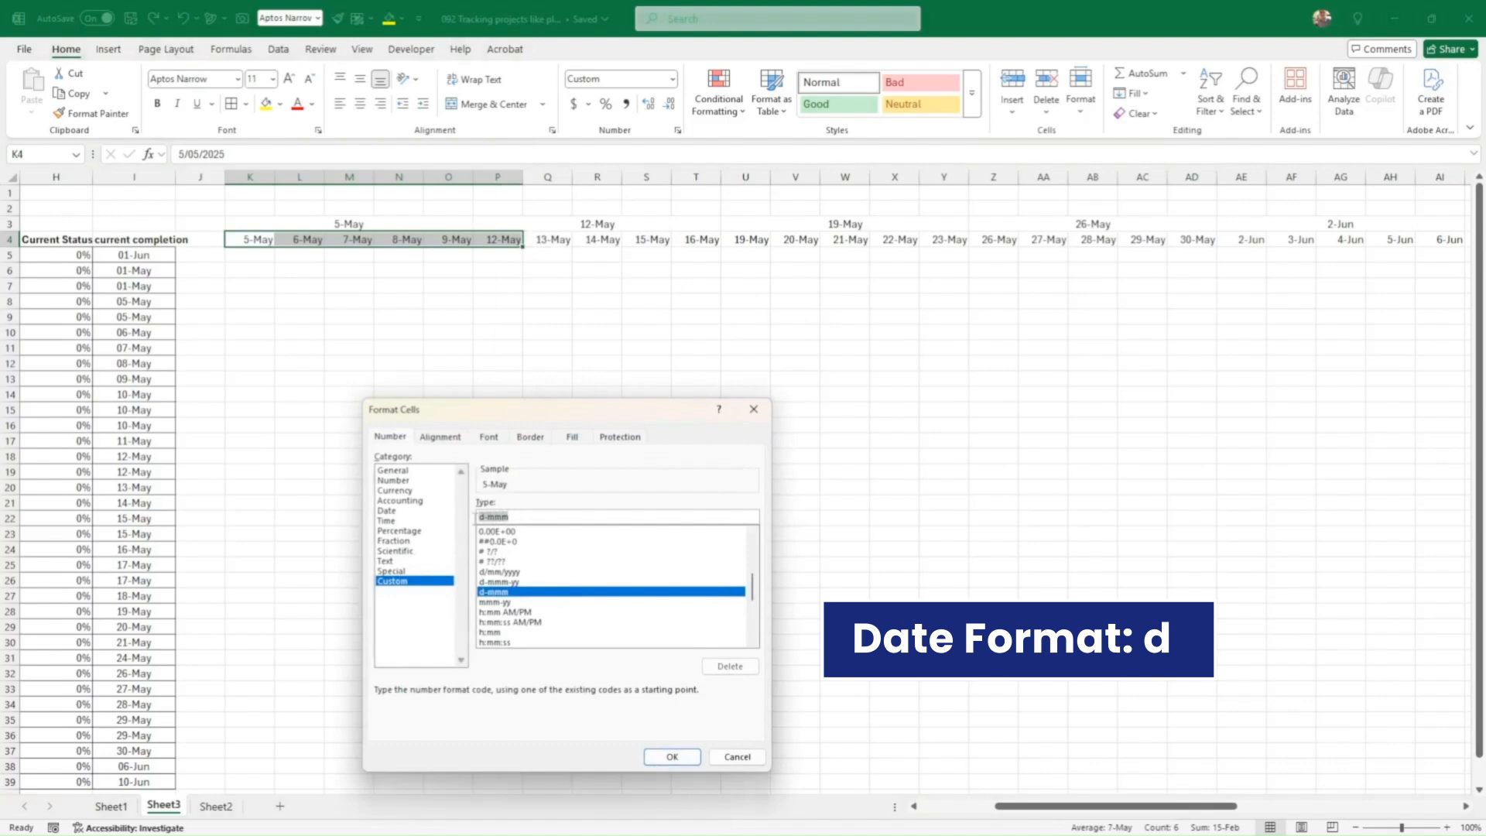
{"action": "type", "text": "d"}
{"action": "key", "text": "Return"}
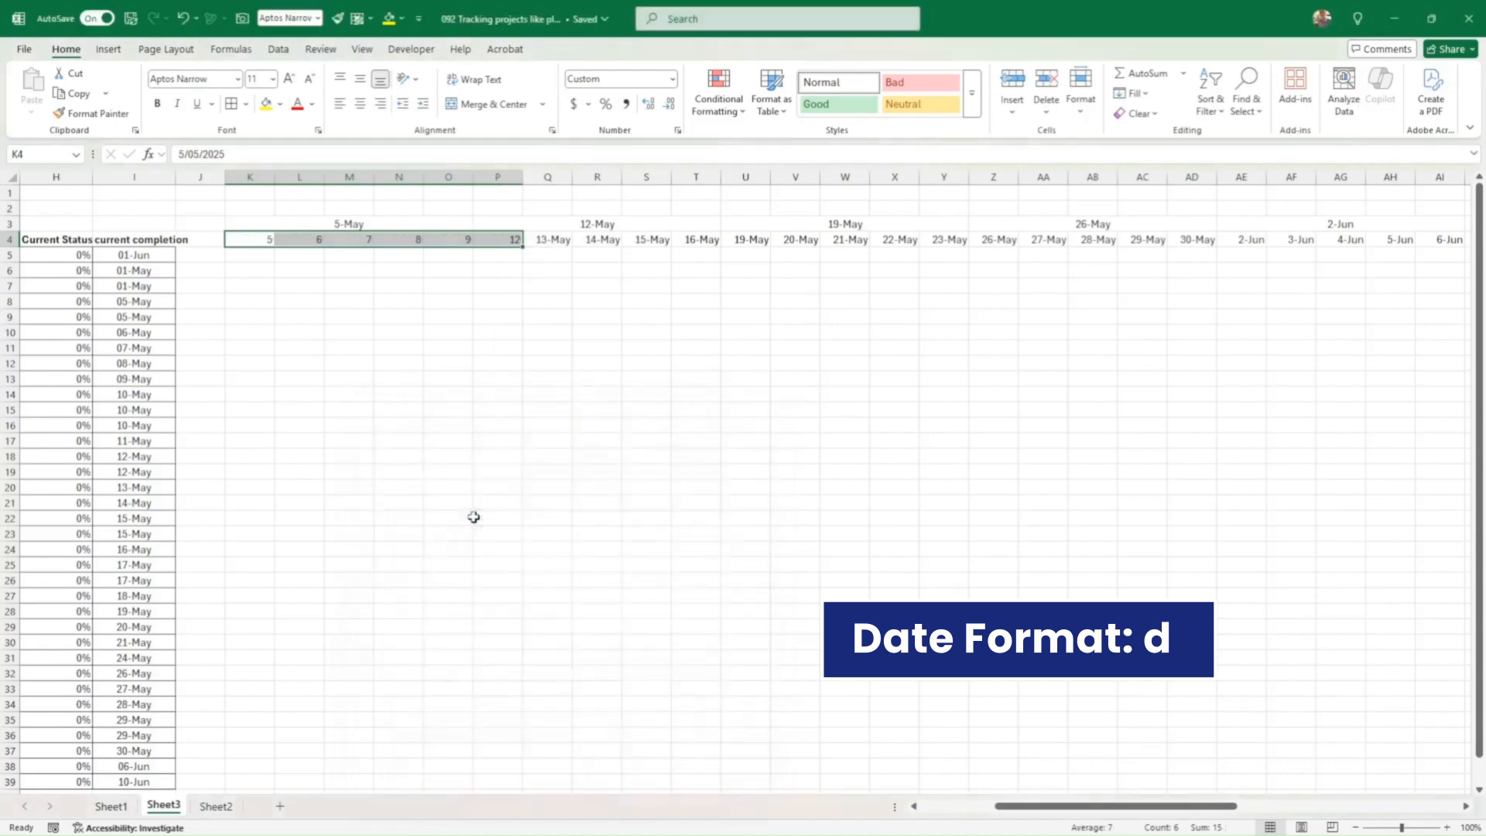
Step: Give the week label K3 the custom format mmm so it reads just 'May'
{"action": "left_click", "coordinate": [356, 224]}
{"action": "right_click", "coordinate": [357, 226]}
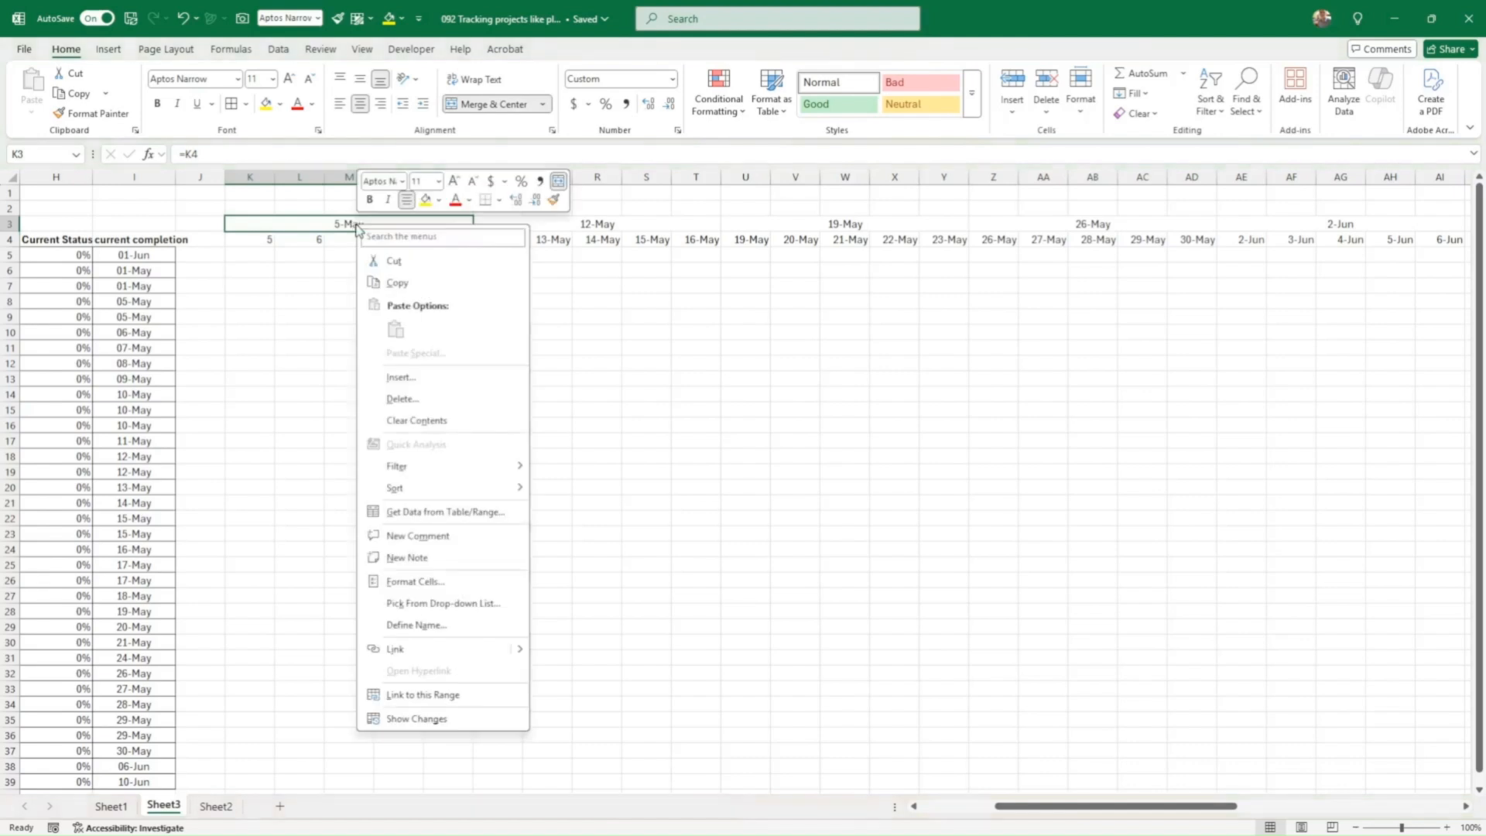
{"action": "left_click", "coordinate": [422, 582]}
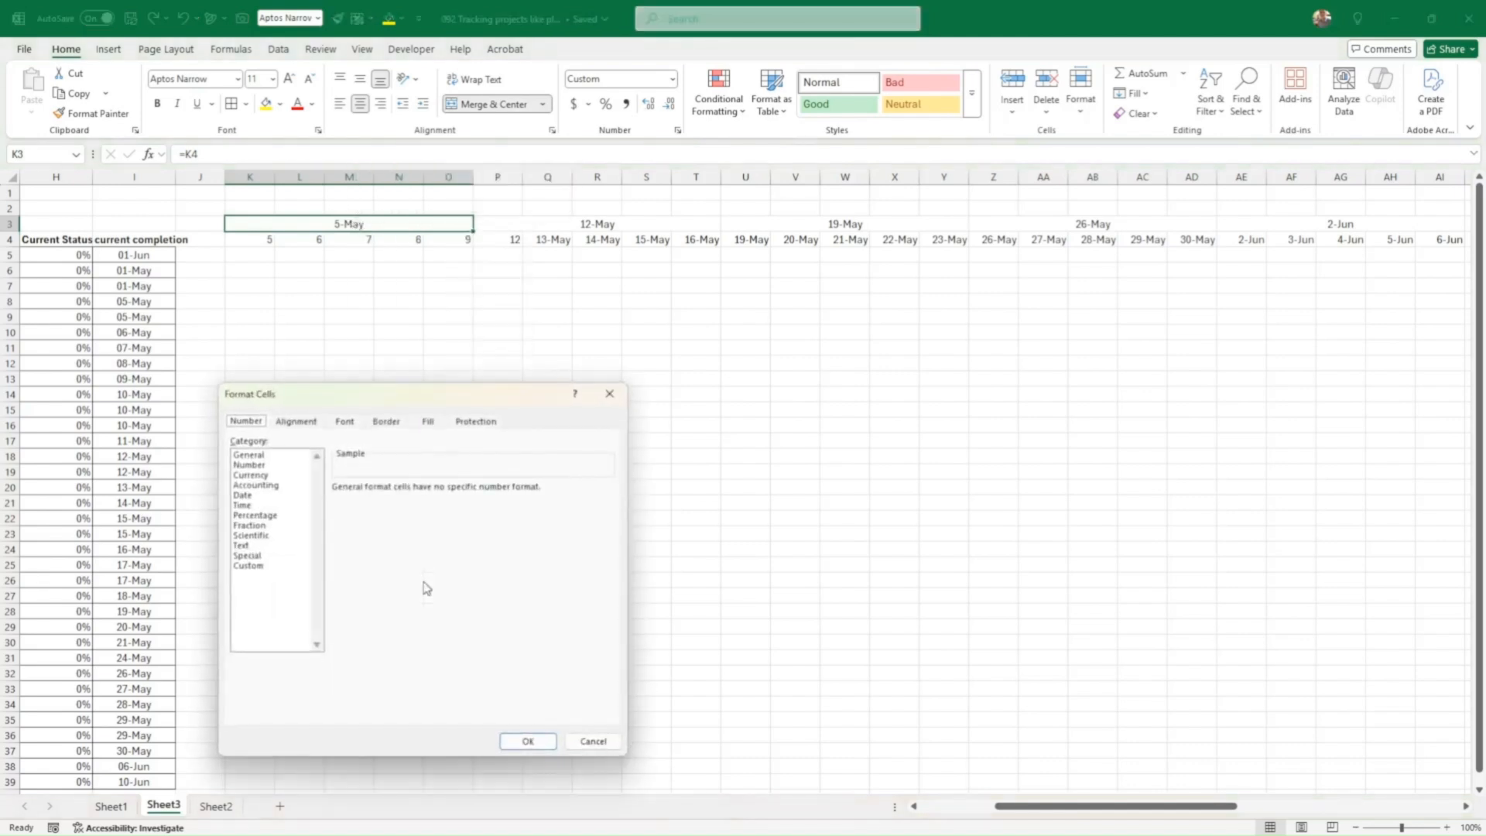
{"action": "left_click", "coordinate": [256, 565]}
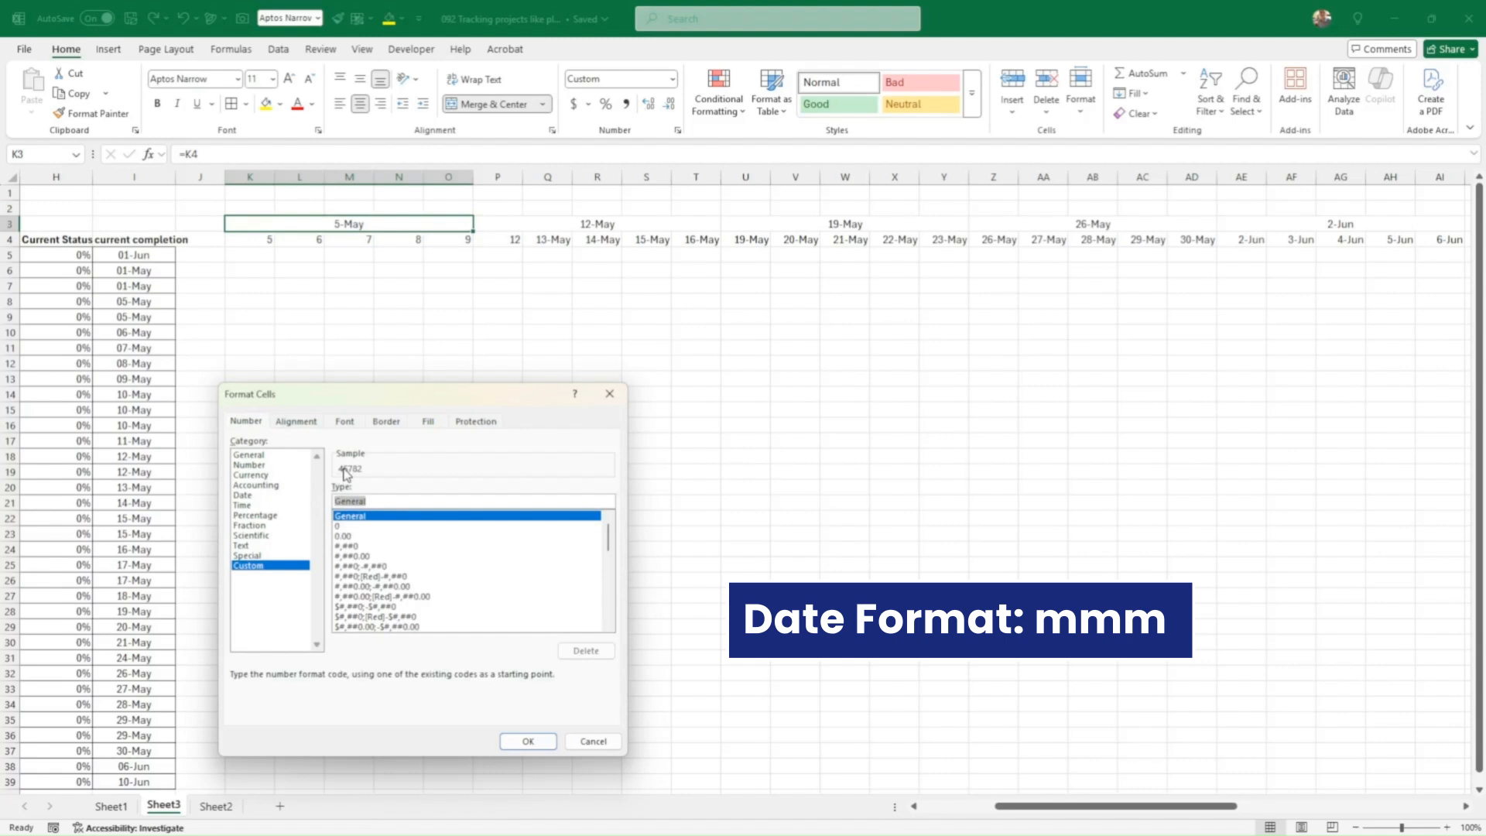
{"action": "type", "text": "mmm"}
{"action": "key", "text": "Return"}
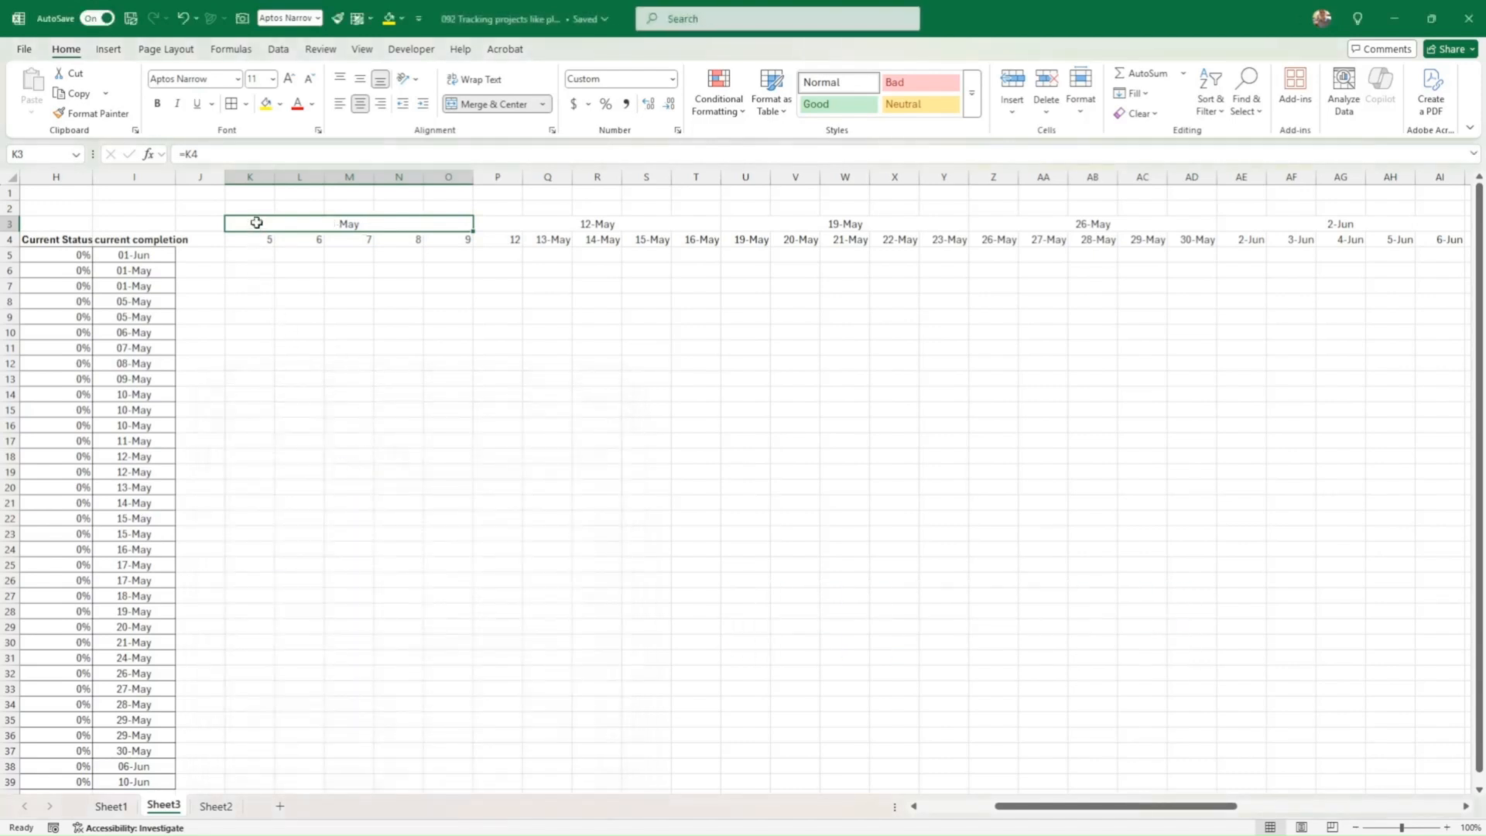
Step: Copy the first week's formatting to the 12-May, 19-May, 26-May and 2-Jun weeks
{"action": "left_click_drag", "start_coordinate": [257, 228], "coordinate": [257, 232]}
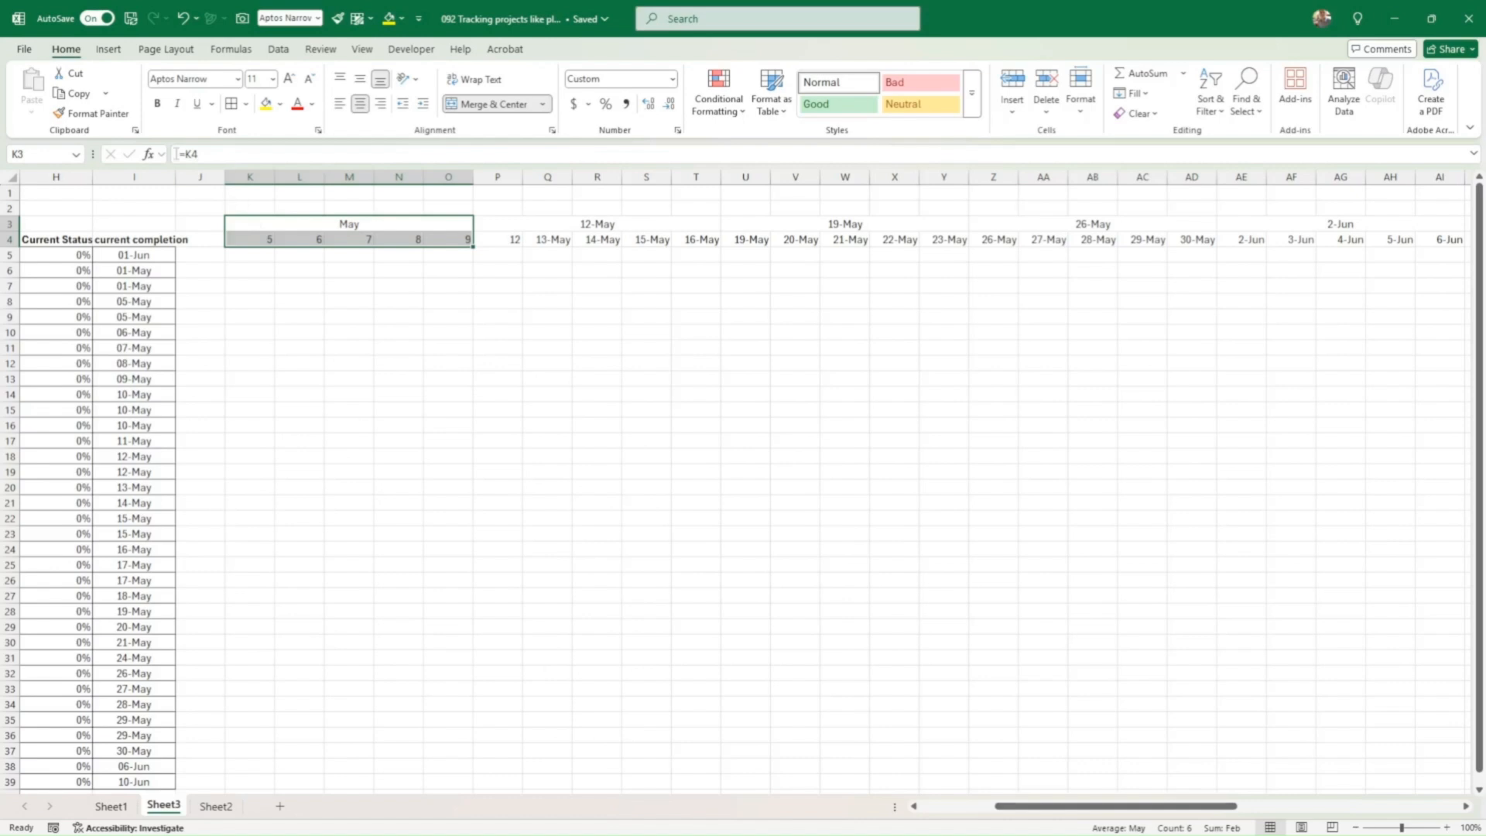
{"action": "left_click", "coordinate": [91, 113]}
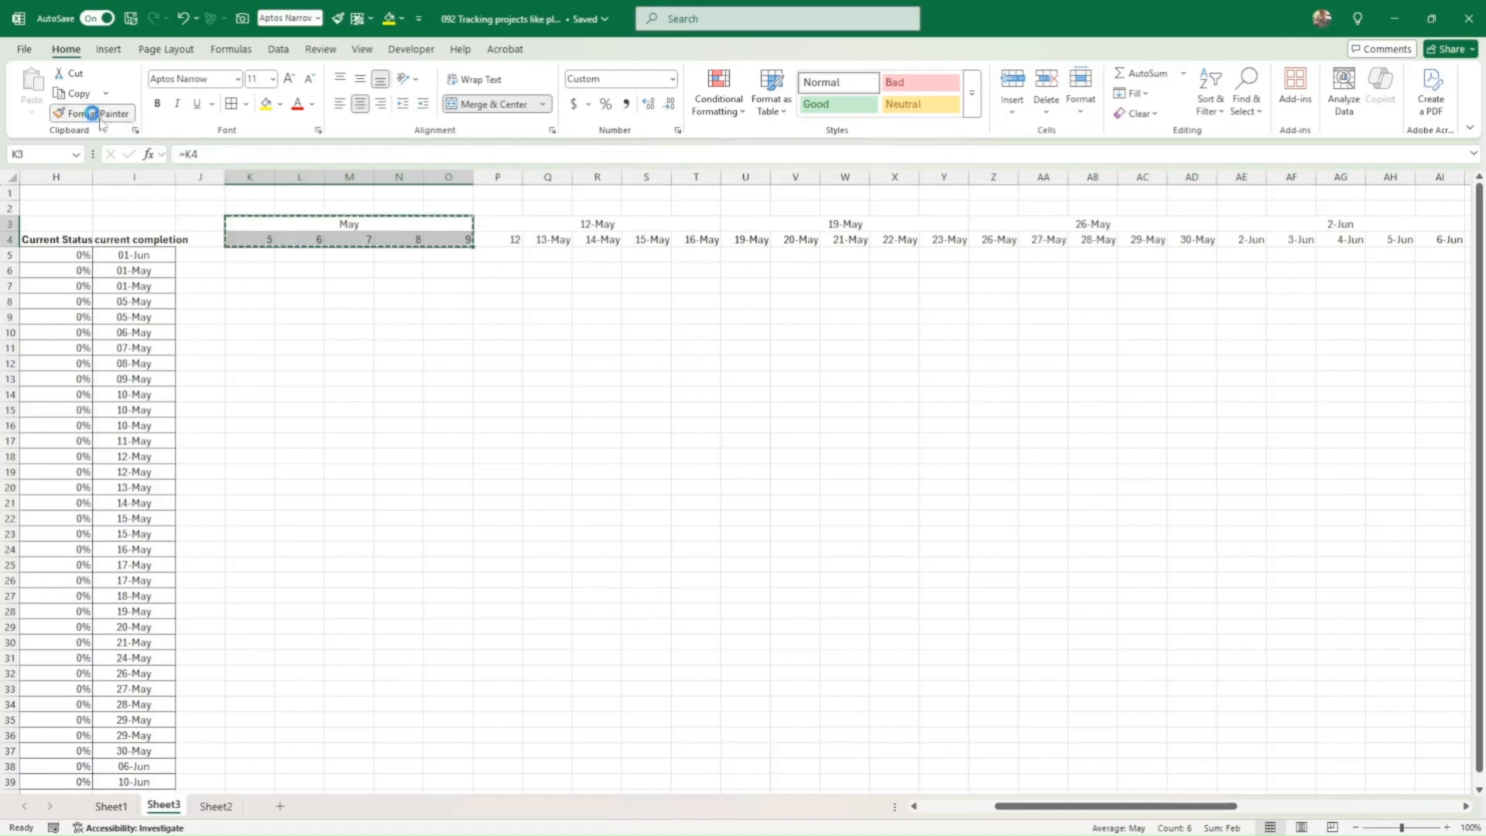
{"action": "left_click_drag", "start_coordinate": [507, 227], "coordinate": [506, 227]}
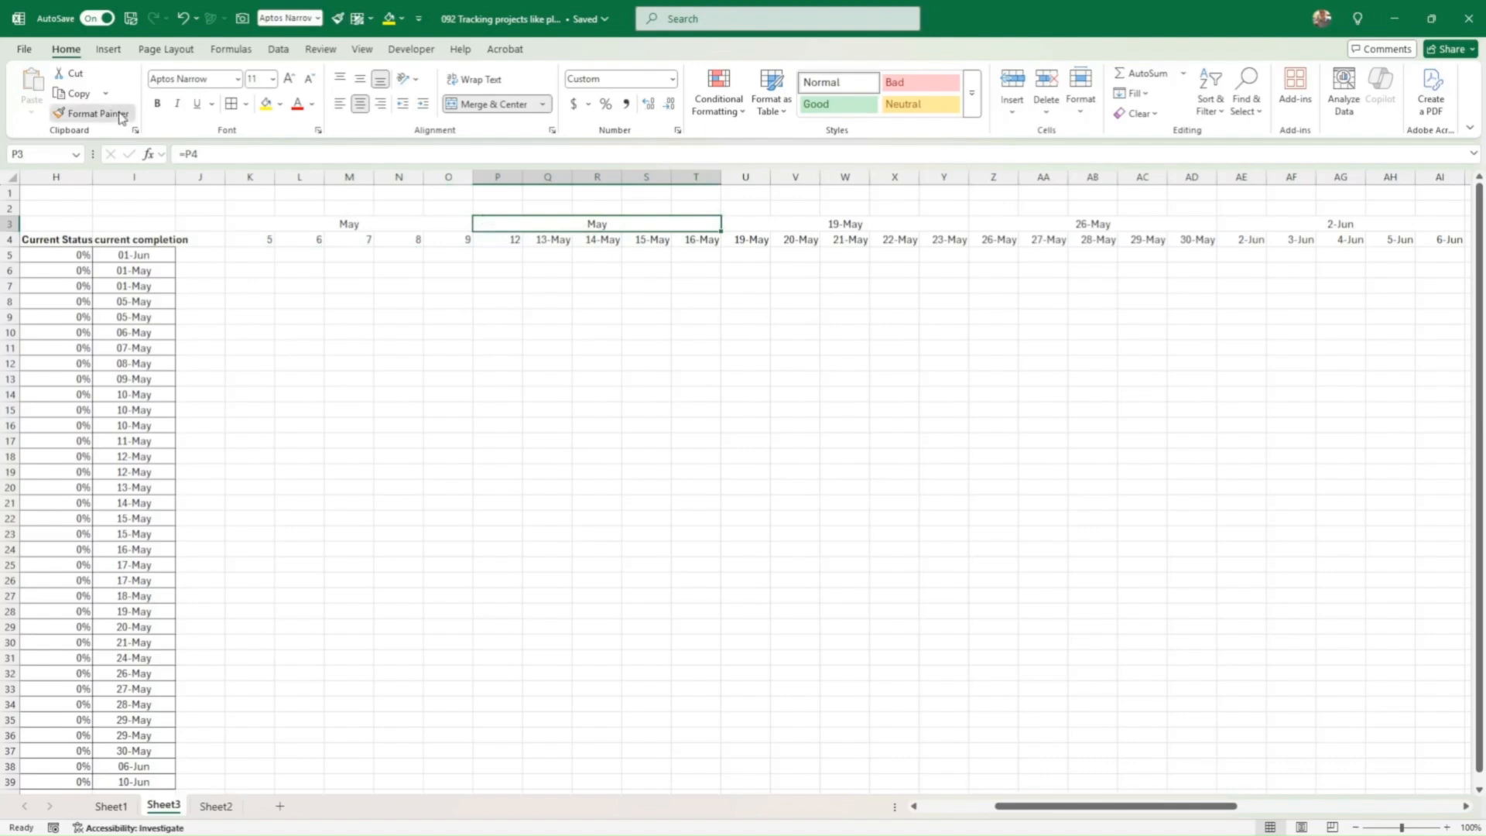
{"action": "double_click", "coordinate": [91, 113]}
{"action": "left_click", "coordinate": [763, 225]}
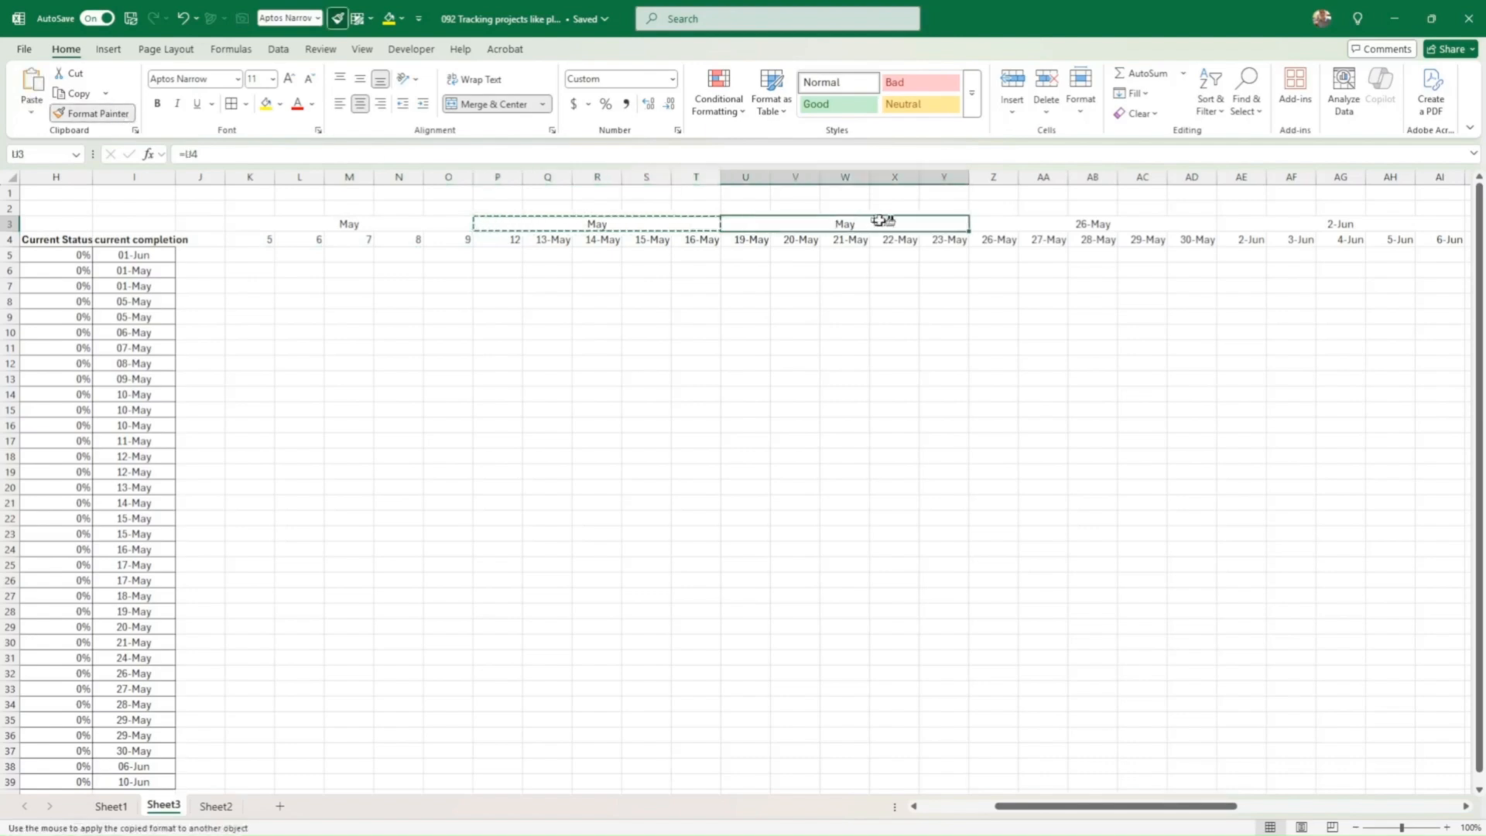
{"action": "left_click", "coordinate": [1033, 223]}
{"action": "left_click", "coordinate": [1300, 225]}
Step: Narrow the timeline columns K through BC to a compact width
{"action": "left_click_drag", "start_coordinate": [1209, 807], "coordinate": [1386, 787]}
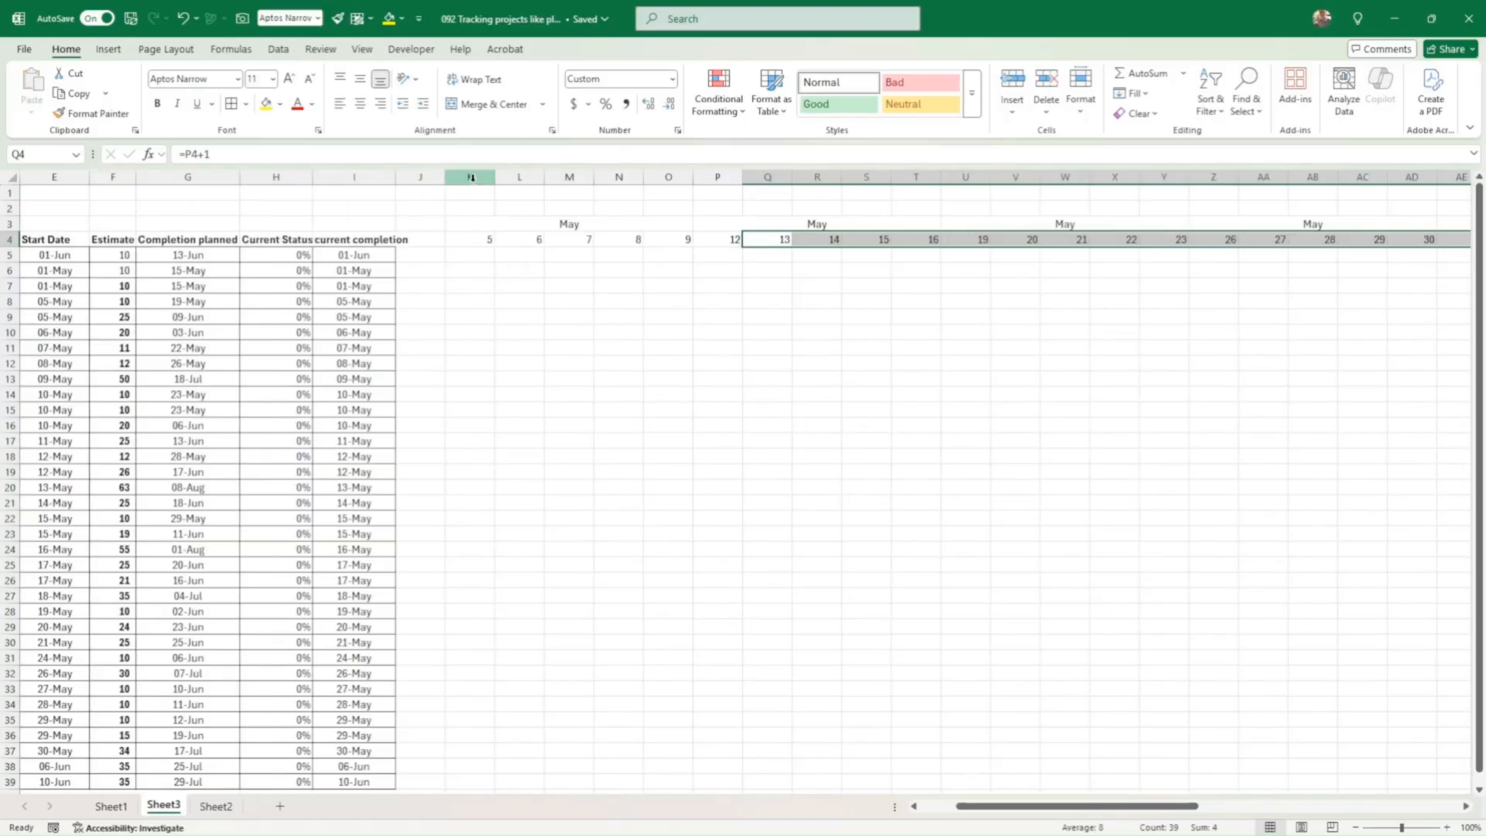
{"action": "left_click_drag", "start_coordinate": [471, 177], "coordinate": [1325, 178]}
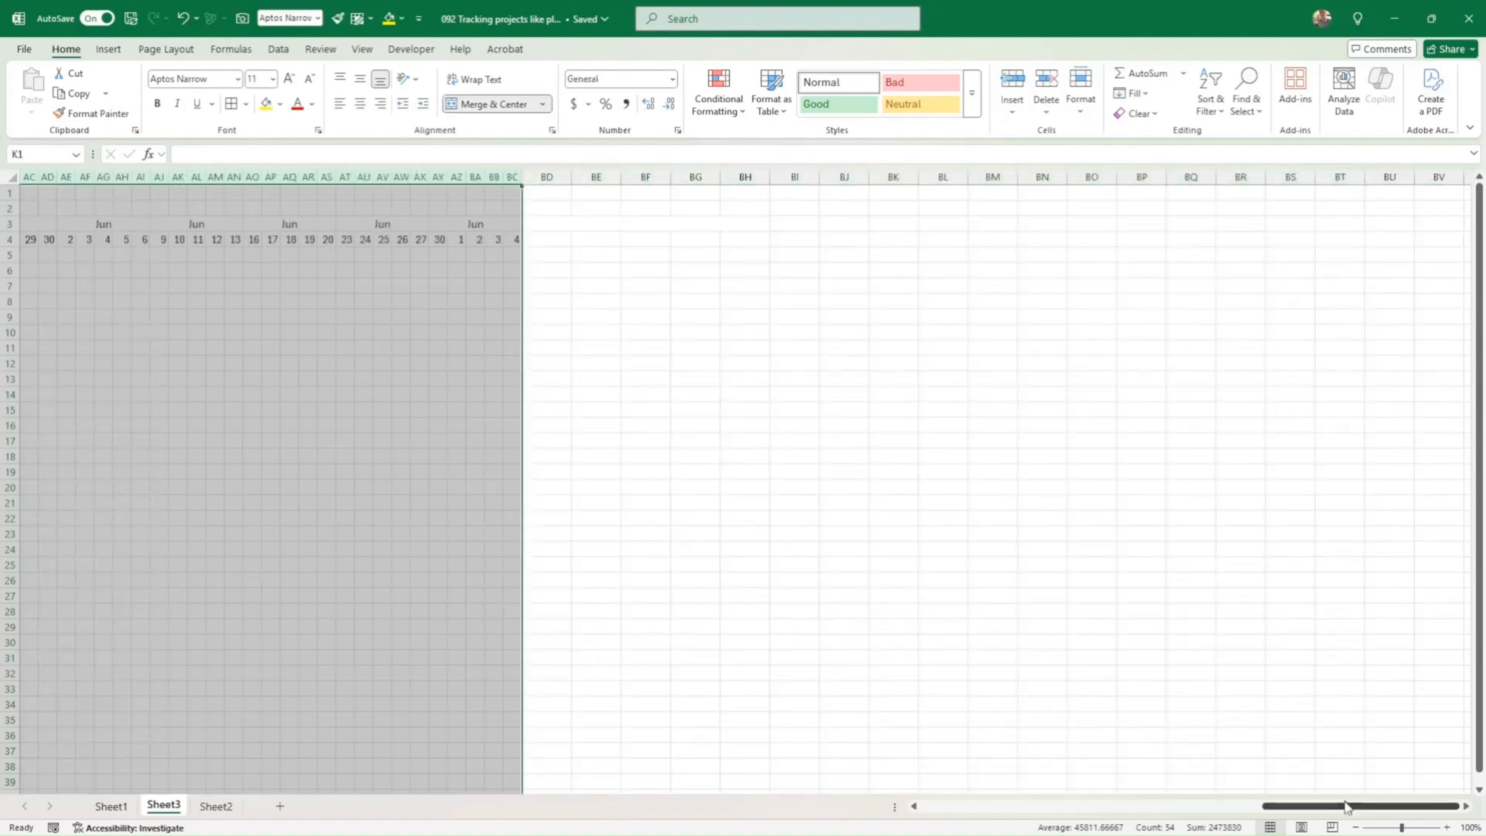
{"action": "left_click_drag", "start_coordinate": [1351, 805], "coordinate": [1081, 794]}
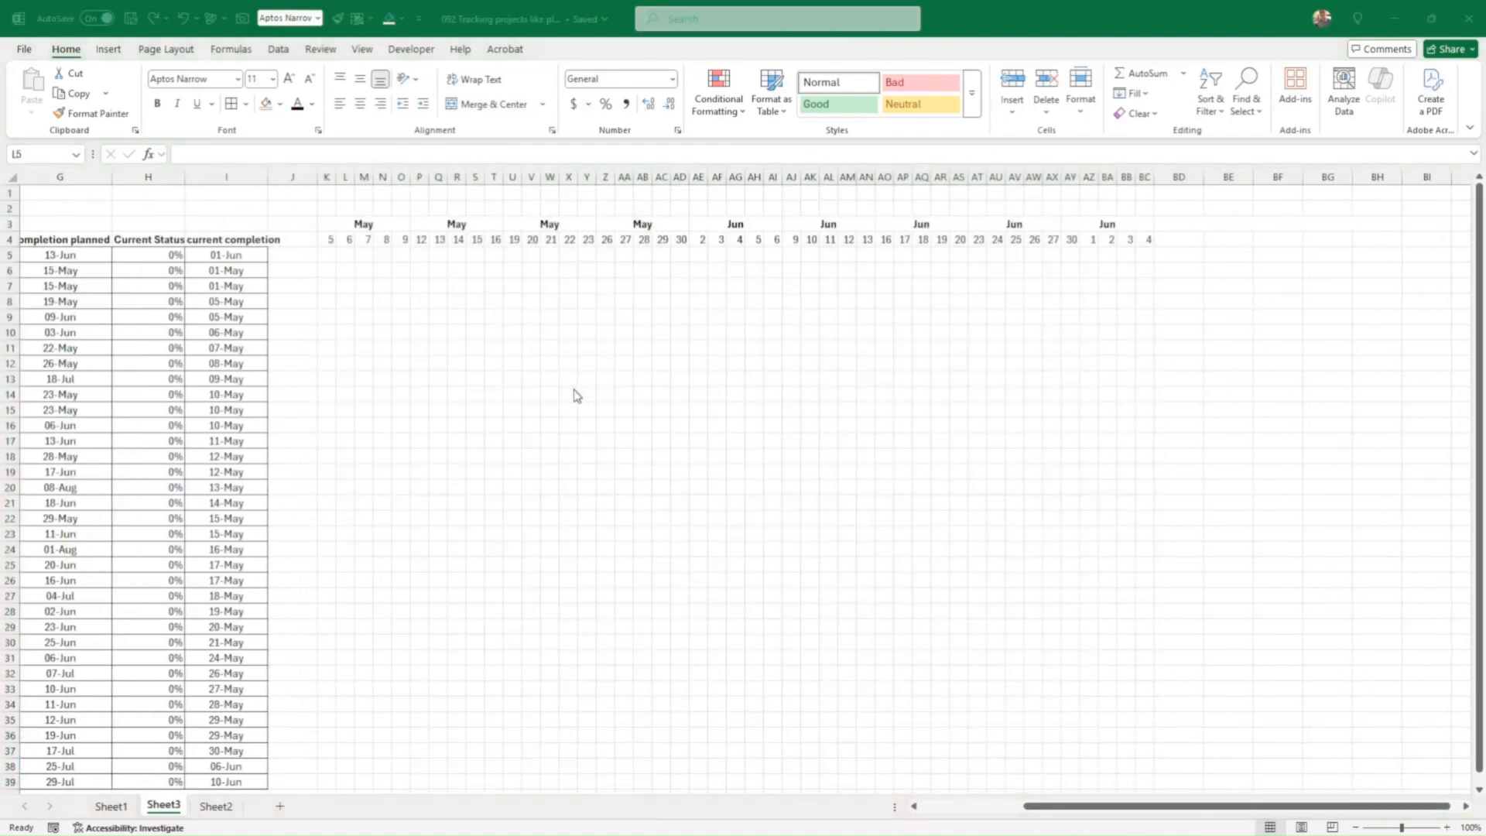
Step: Border the date cells K4:BC4 and fill the month header row K3:BC3 dark blue
{"action": "left_click", "coordinate": [343, 254]}
{"action": "left_click_drag", "start_coordinate": [331, 242], "coordinate": [1146, 236]}
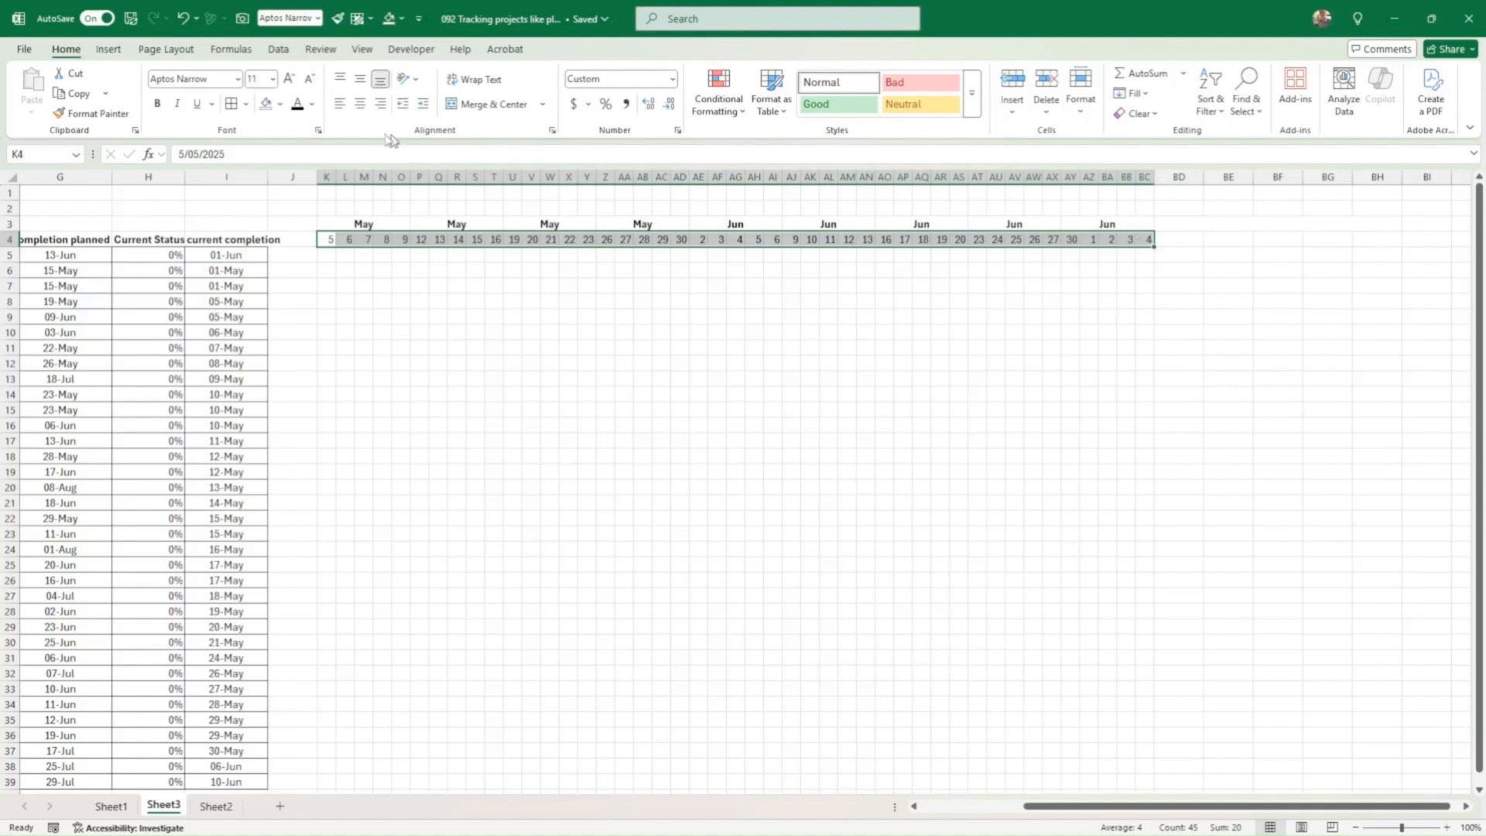
{"action": "left_click", "coordinate": [229, 110]}
{"action": "left_click_drag", "start_coordinate": [343, 222], "coordinate": [1145, 223]}
{"action": "left_click", "coordinate": [280, 104]}
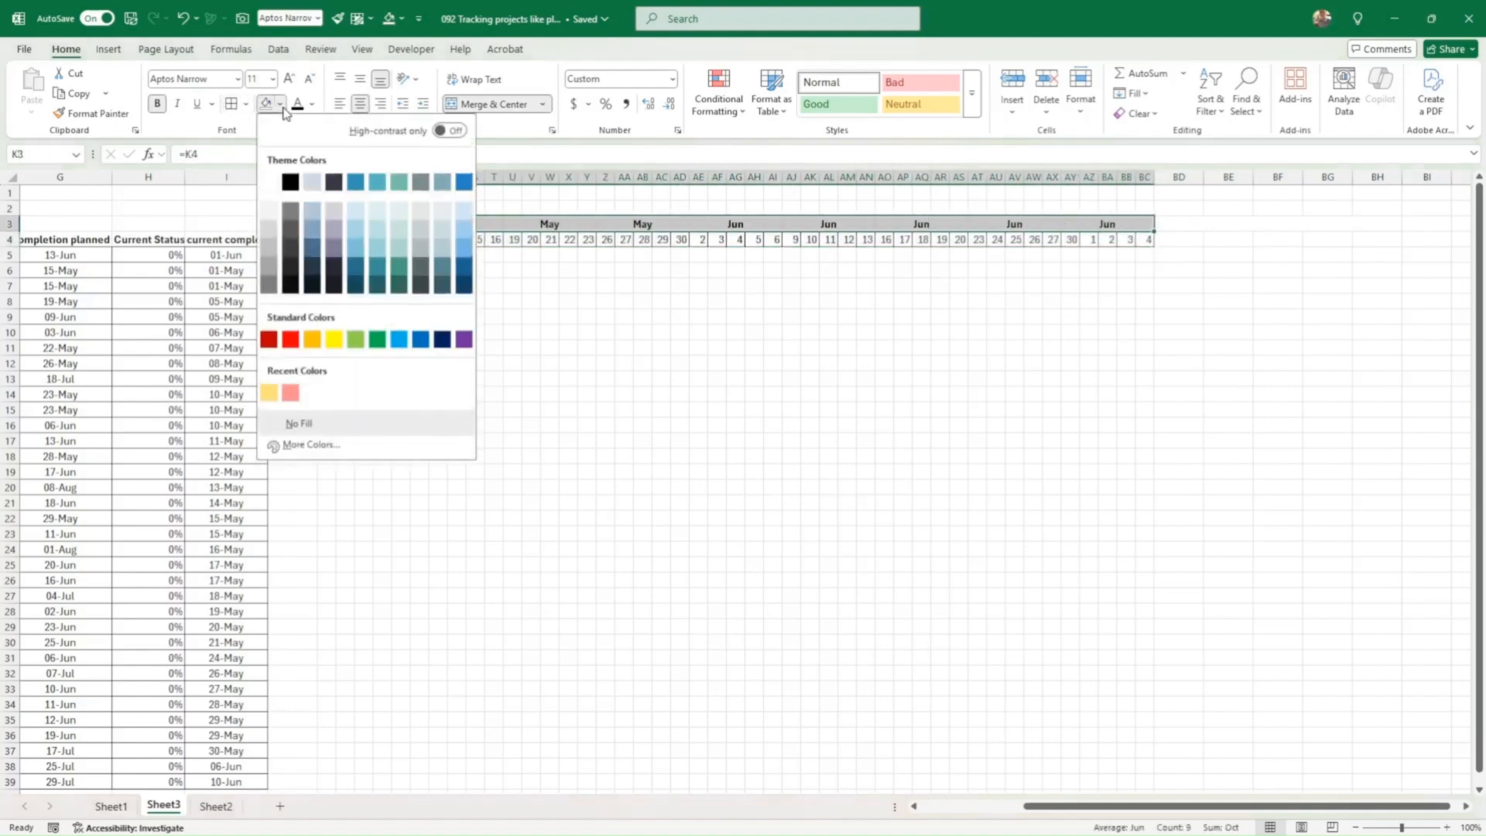
{"action": "left_click", "coordinate": [464, 269]}
Step: Switch the workbook's theme colours to the Blue Green palette
{"action": "left_click", "coordinate": [166, 49]}
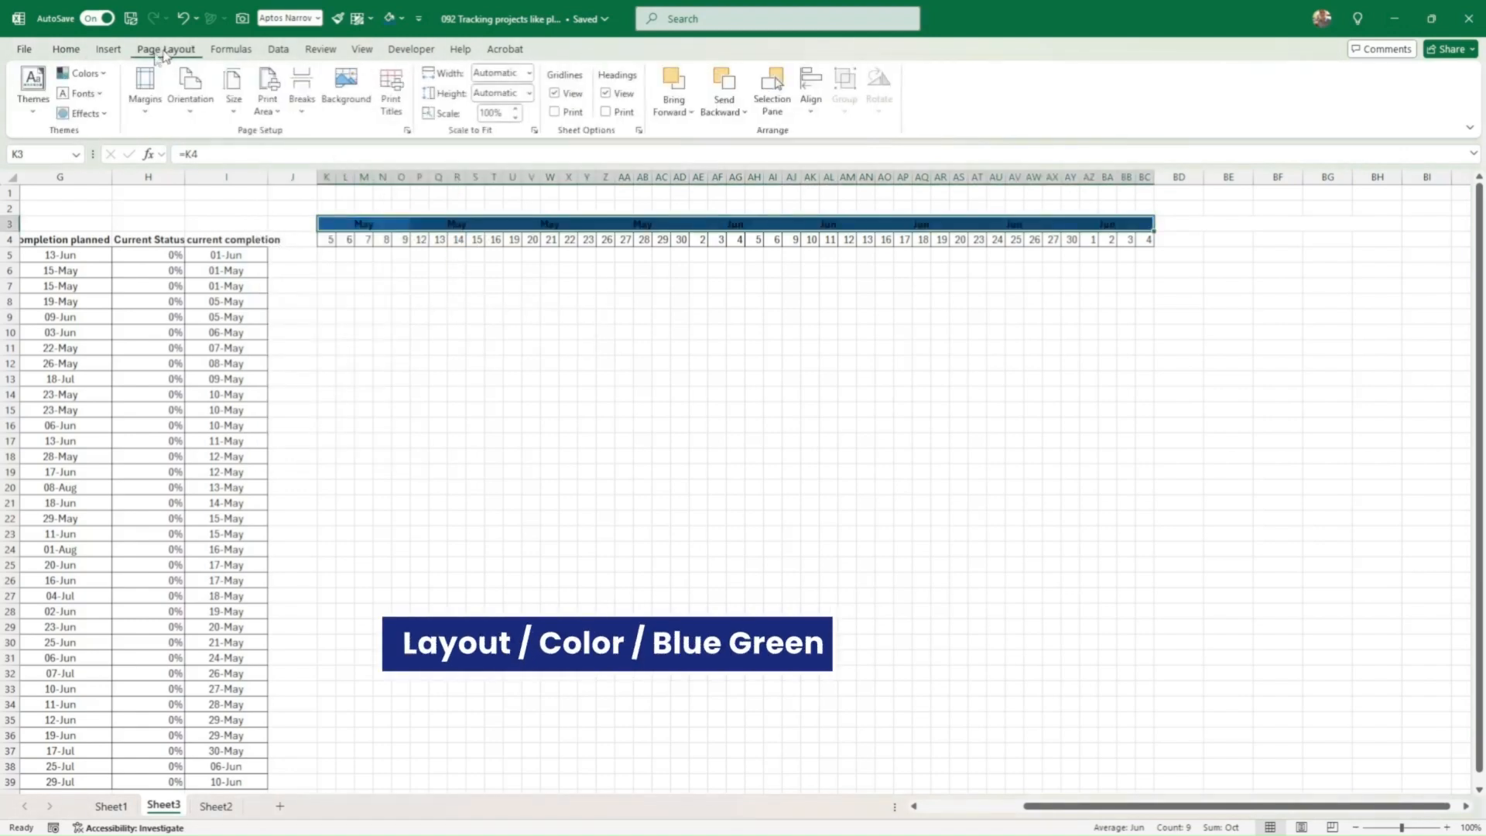
{"action": "left_click", "coordinate": [83, 72]}
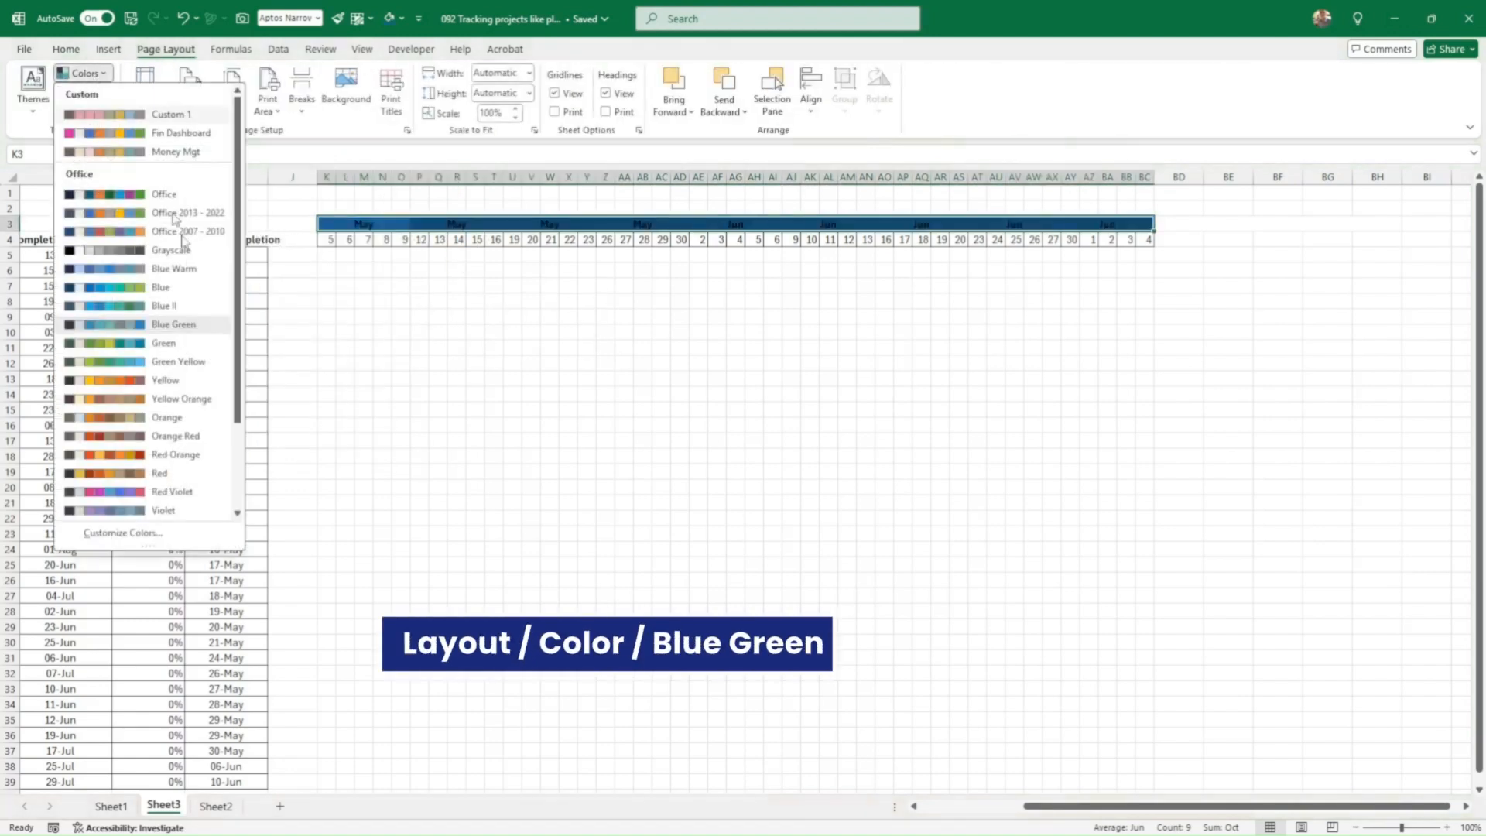
{"action": "left_click", "coordinate": [193, 331]}
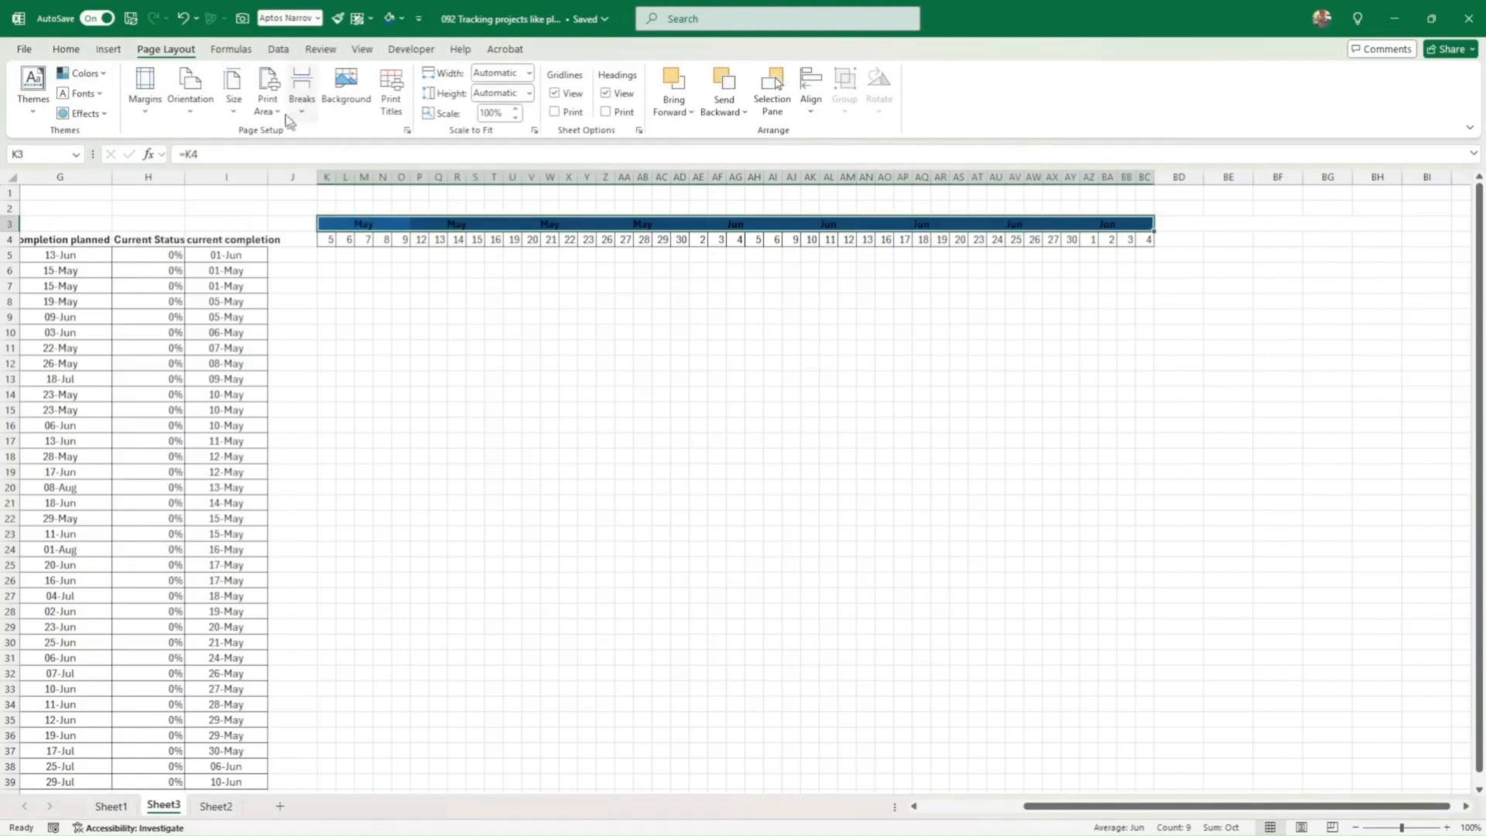
Step: Make the month header text white
{"action": "left_click", "coordinate": [66, 51]}
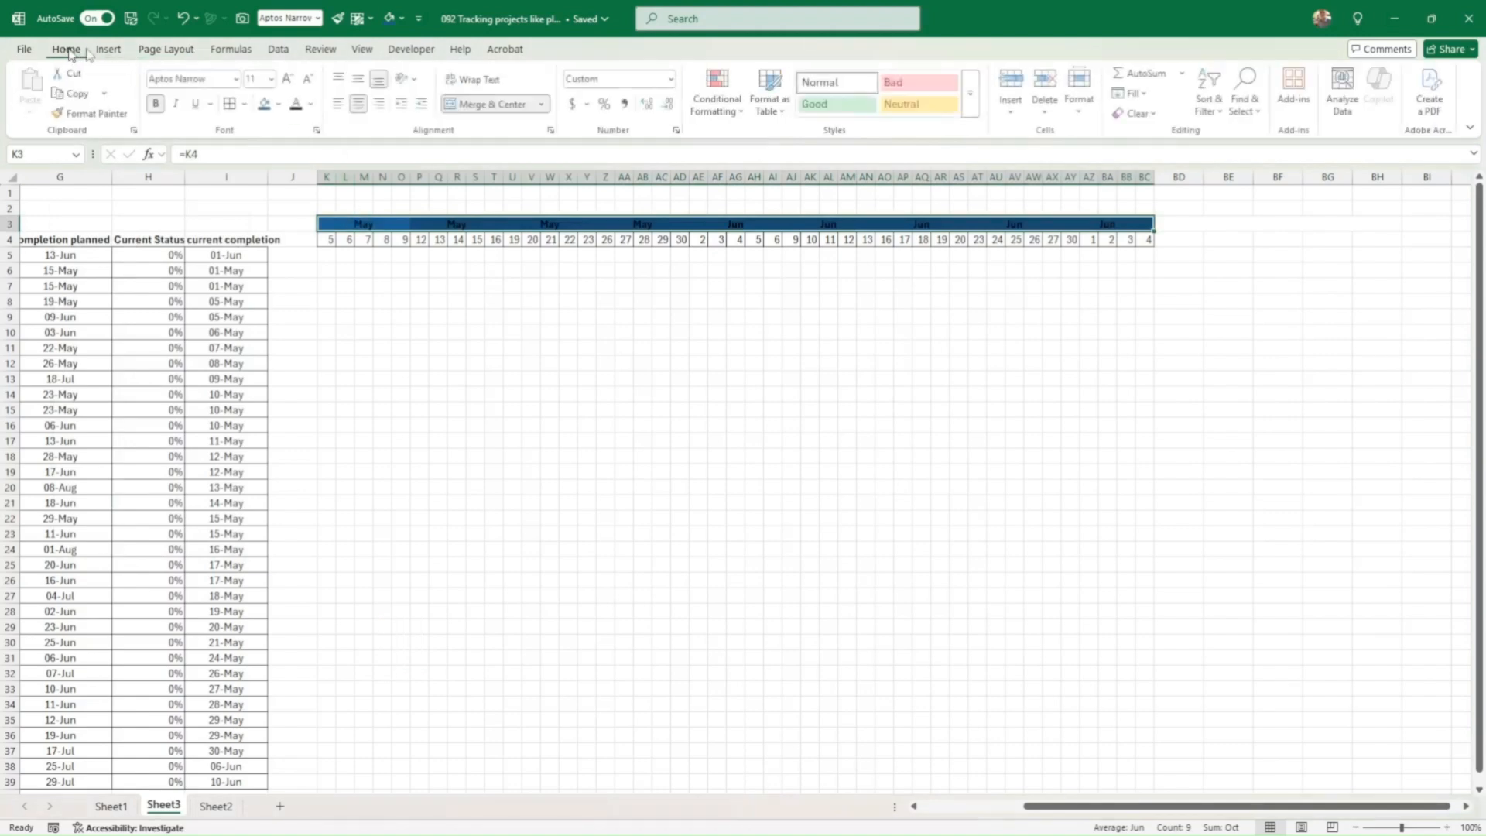
{"action": "left_click", "coordinate": [312, 107]}
{"action": "left_click", "coordinate": [298, 206]}
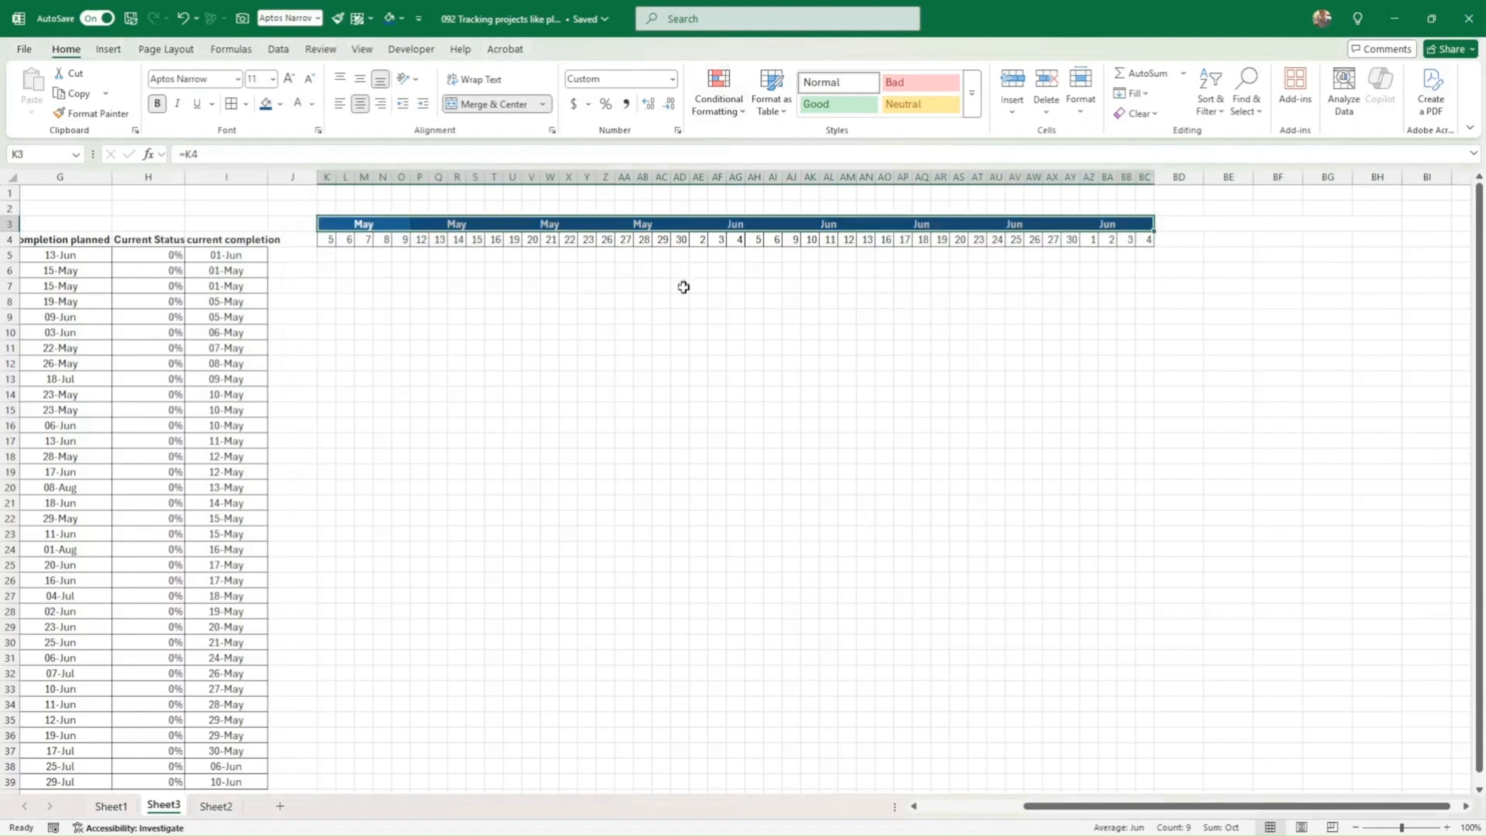
{"action": "left_click", "coordinate": [680, 316]}
Step: Add a conditional formatting rule =ISEVEN(MONTH(K3)) on K3:BC3 with a light blue fill
{"action": "left_click_drag", "start_coordinate": [351, 226], "coordinate": [1082, 221]}
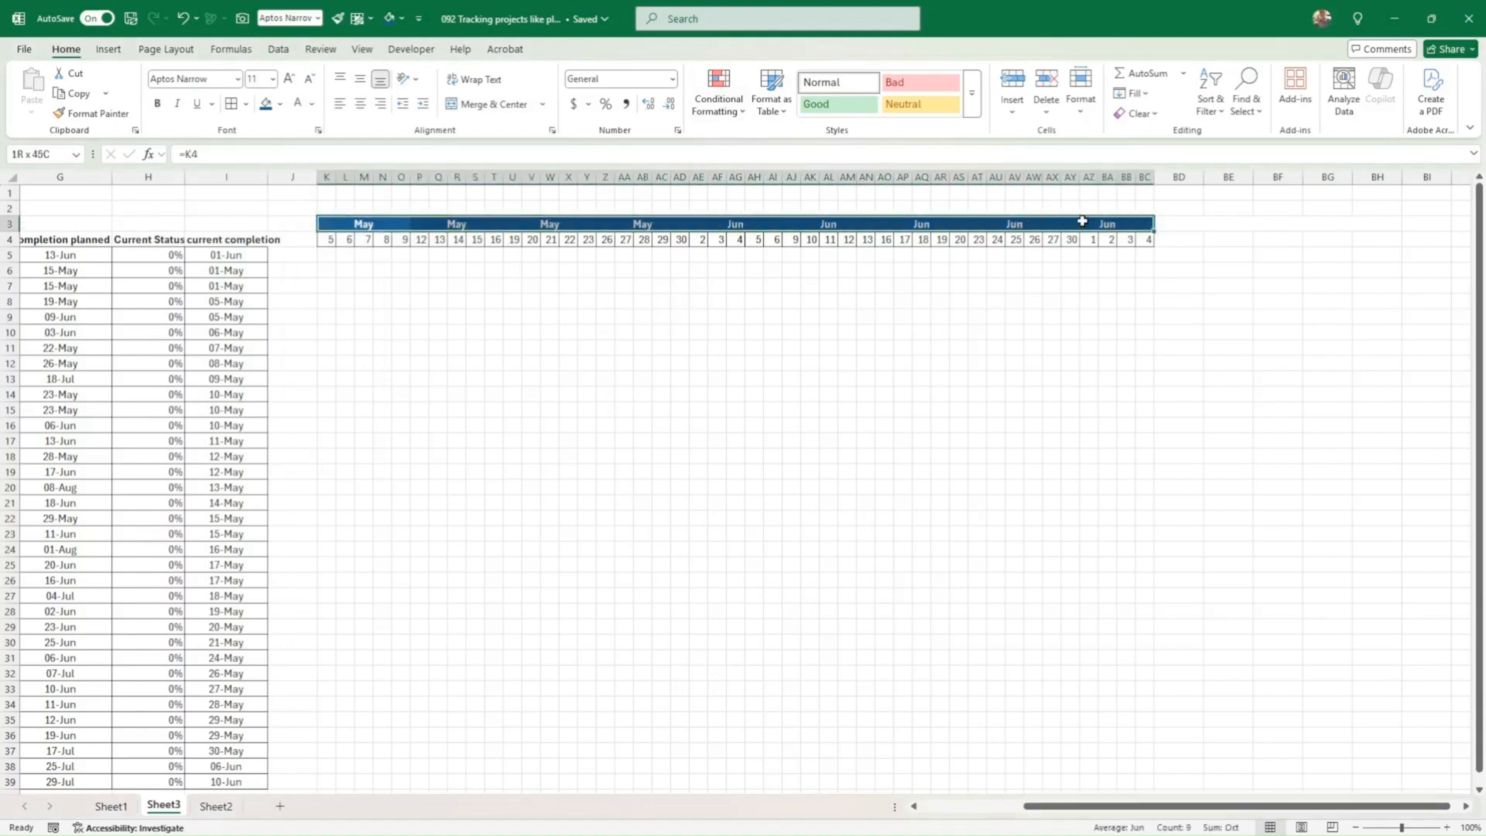
{"action": "left_click", "coordinate": [718, 101]}
{"action": "left_click", "coordinate": [743, 303]}
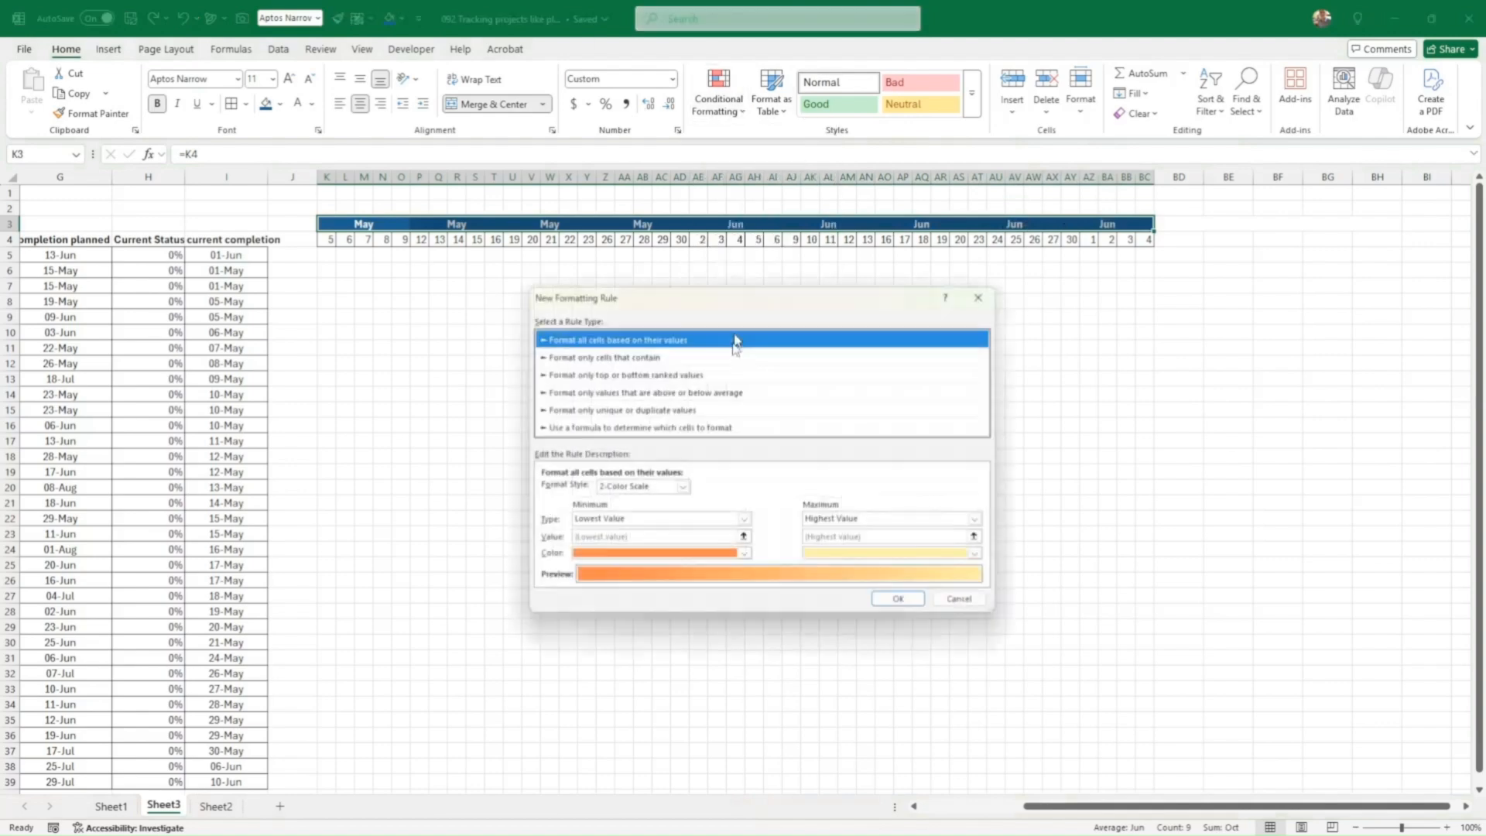
{"action": "left_click", "coordinate": [589, 428]}
{"action": "left_click", "coordinate": [590, 492]}
{"action": "type", "text": "=iseven"}
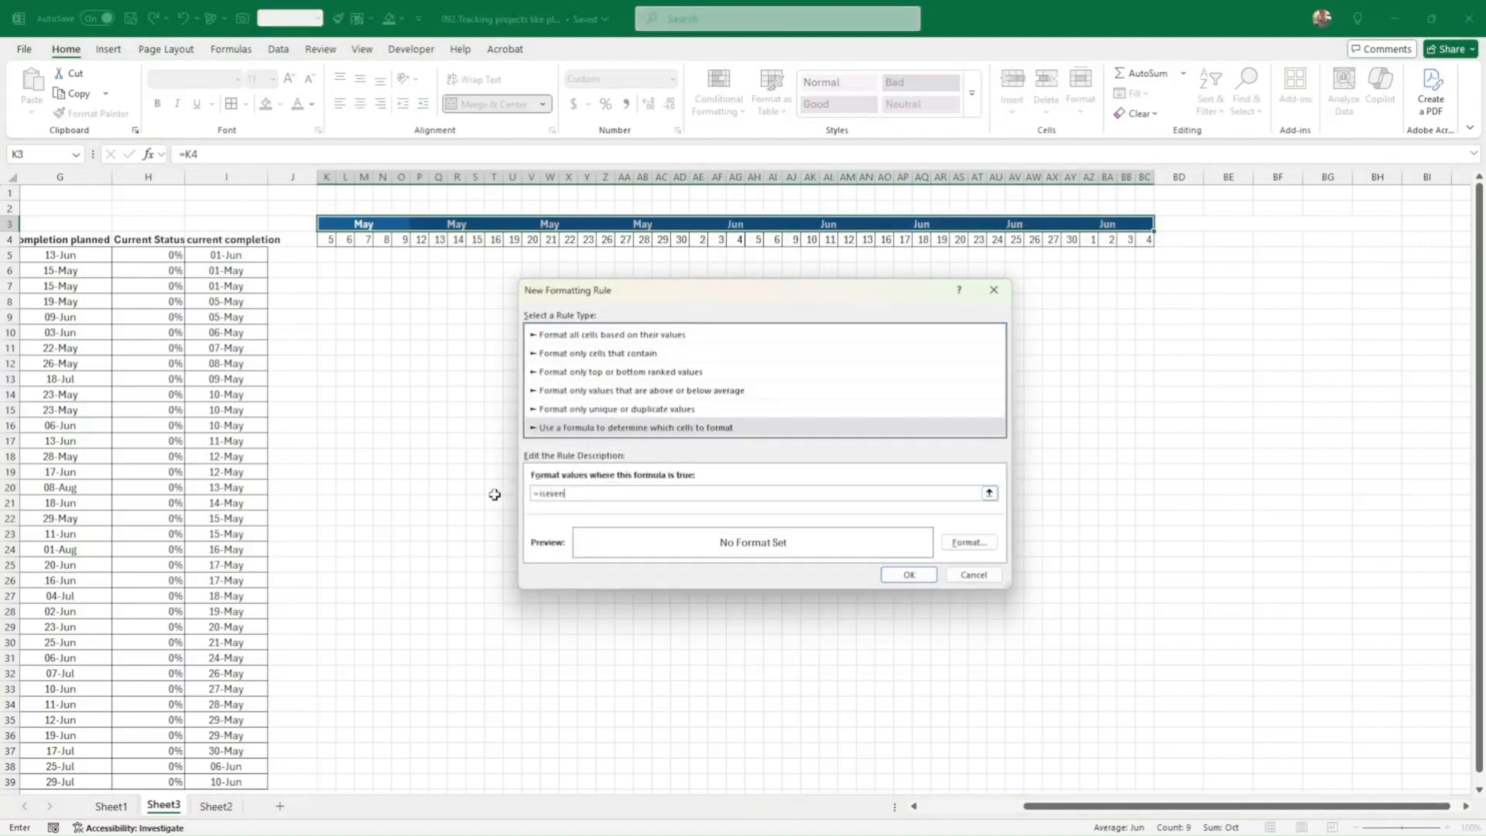
{"action": "type", "text": "(month"}
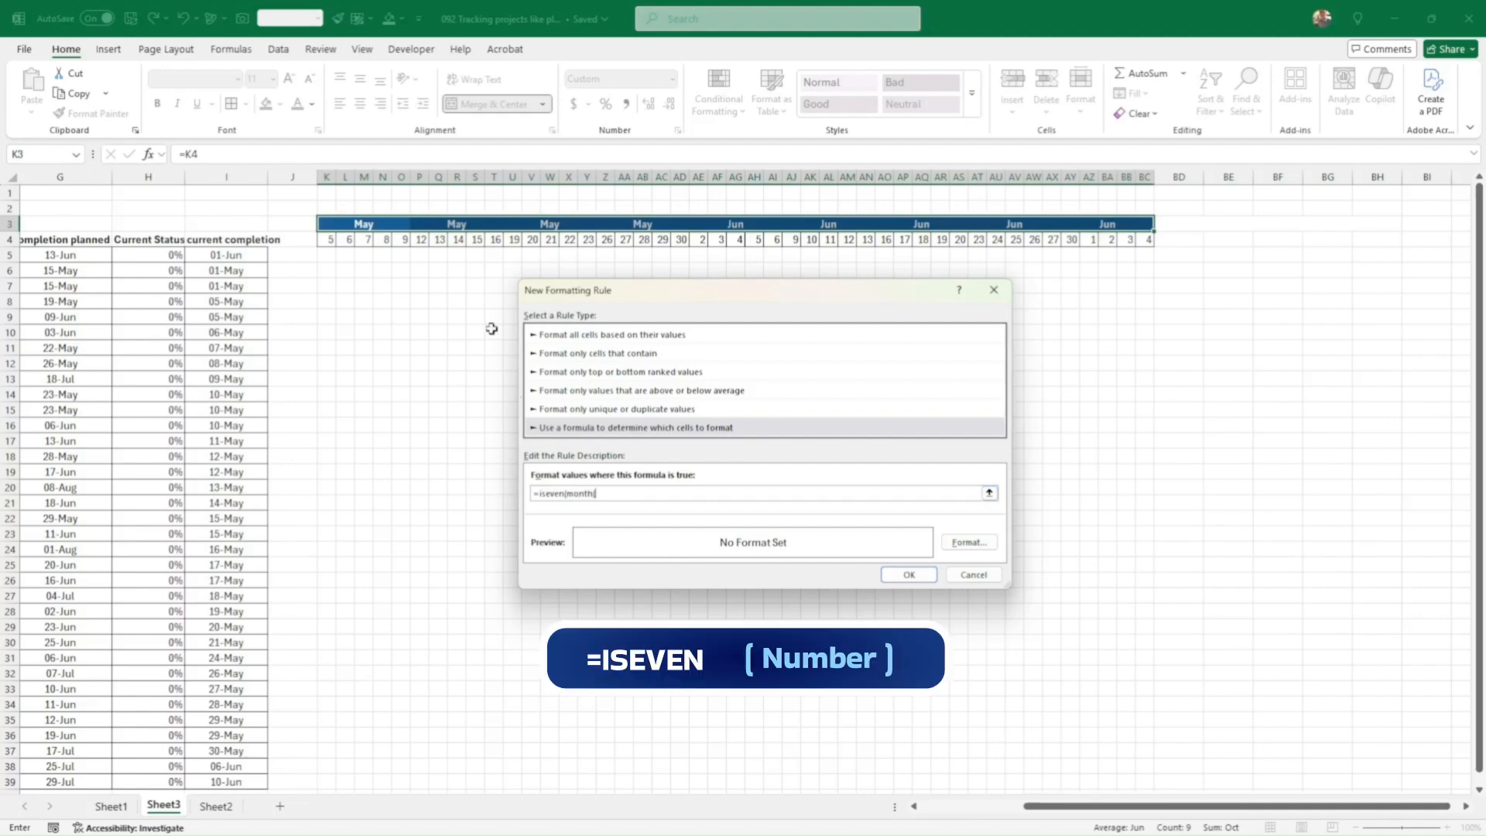
{"action": "type", "text": "("}
{"action": "left_click", "coordinate": [329, 224]}
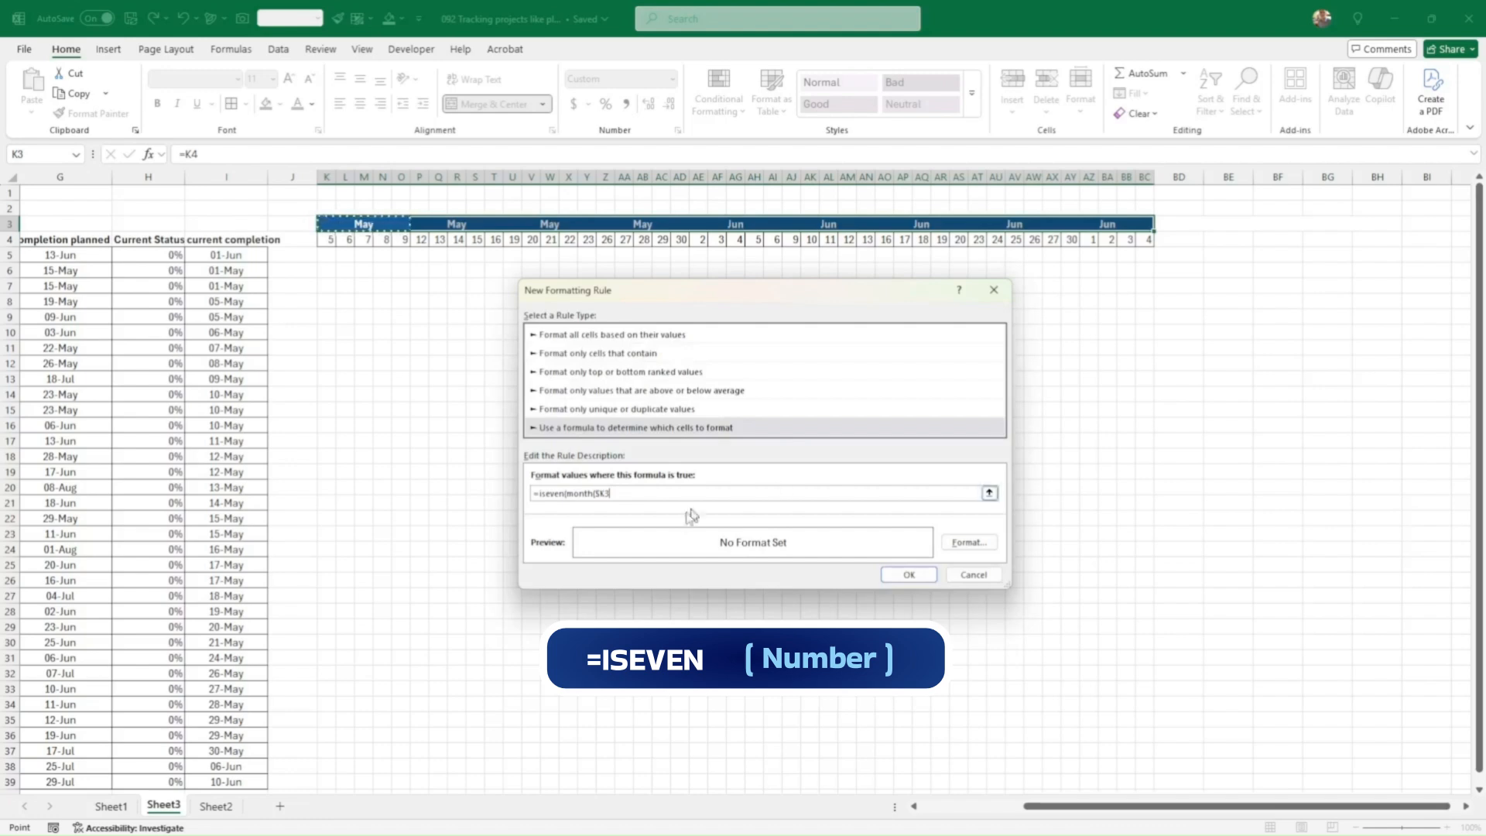
{"action": "key", "text": "F4"}
{"action": "key", "text": "F4"}
{"action": "key", "text": "F4"}
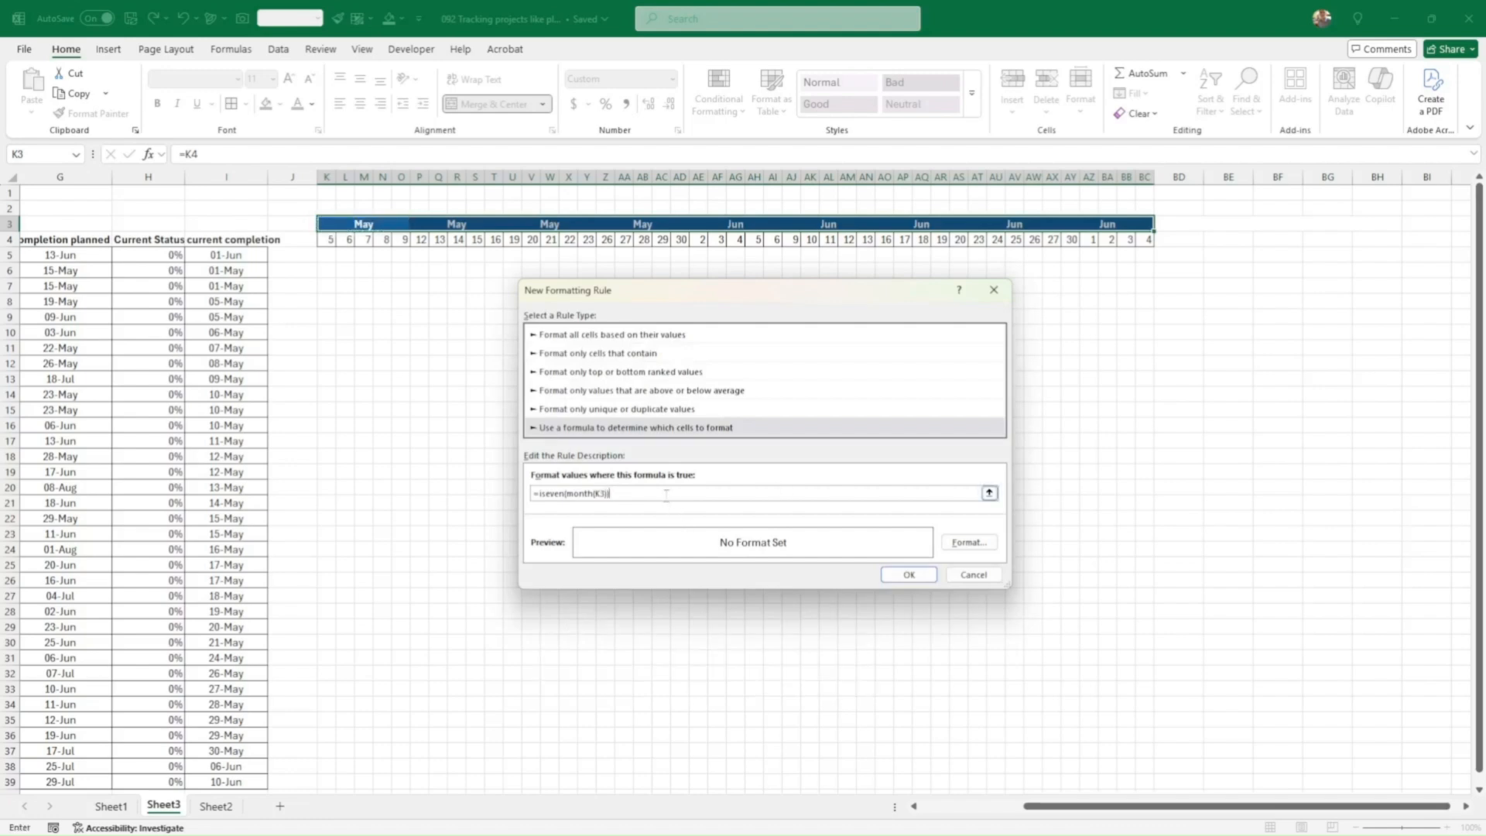
{"action": "left_click", "coordinate": [968, 542]}
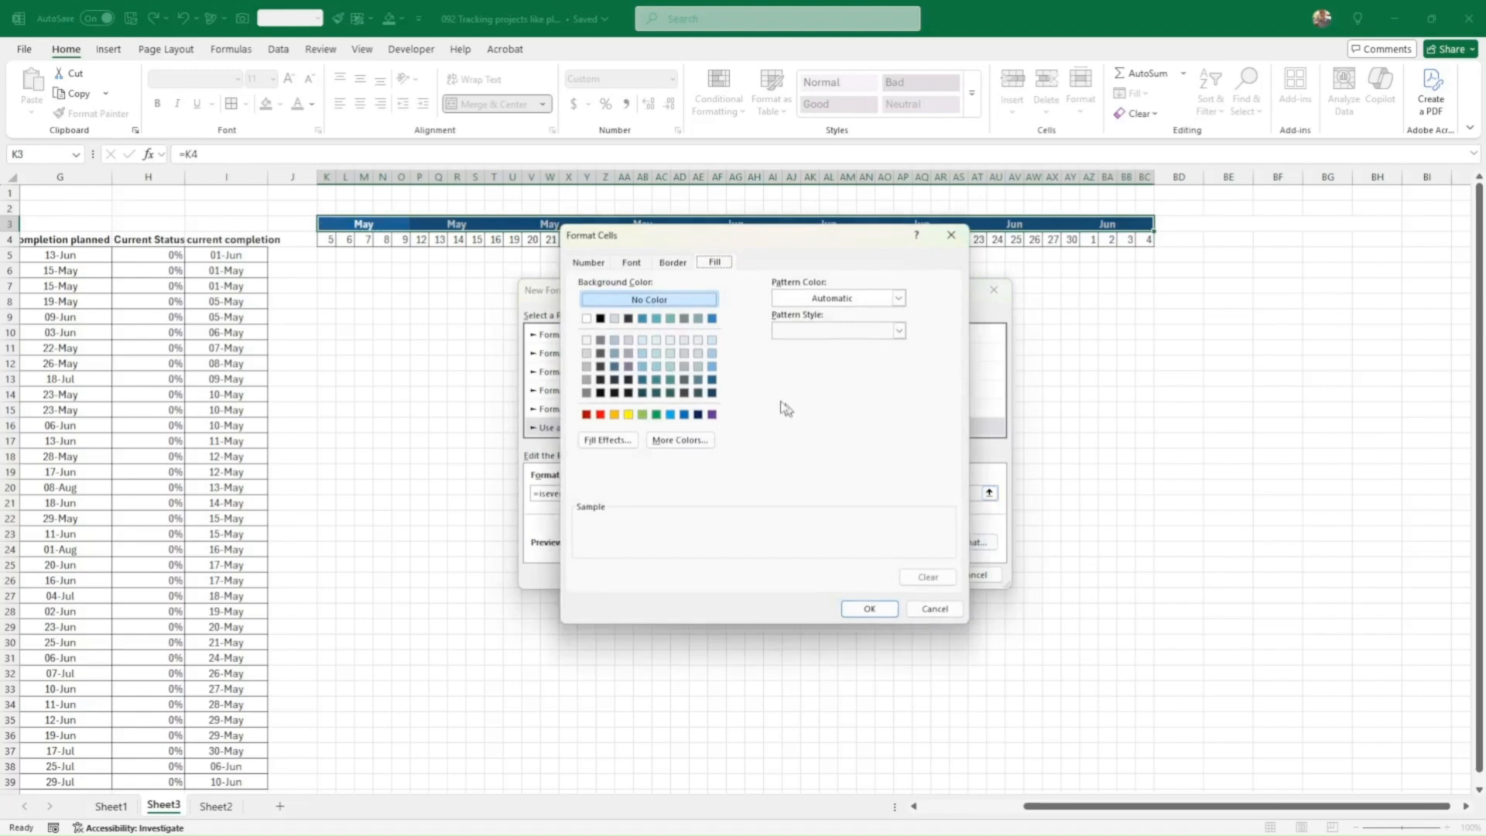
{"action": "left_click", "coordinate": [711, 366]}
{"action": "left_click", "coordinate": [868, 607]}
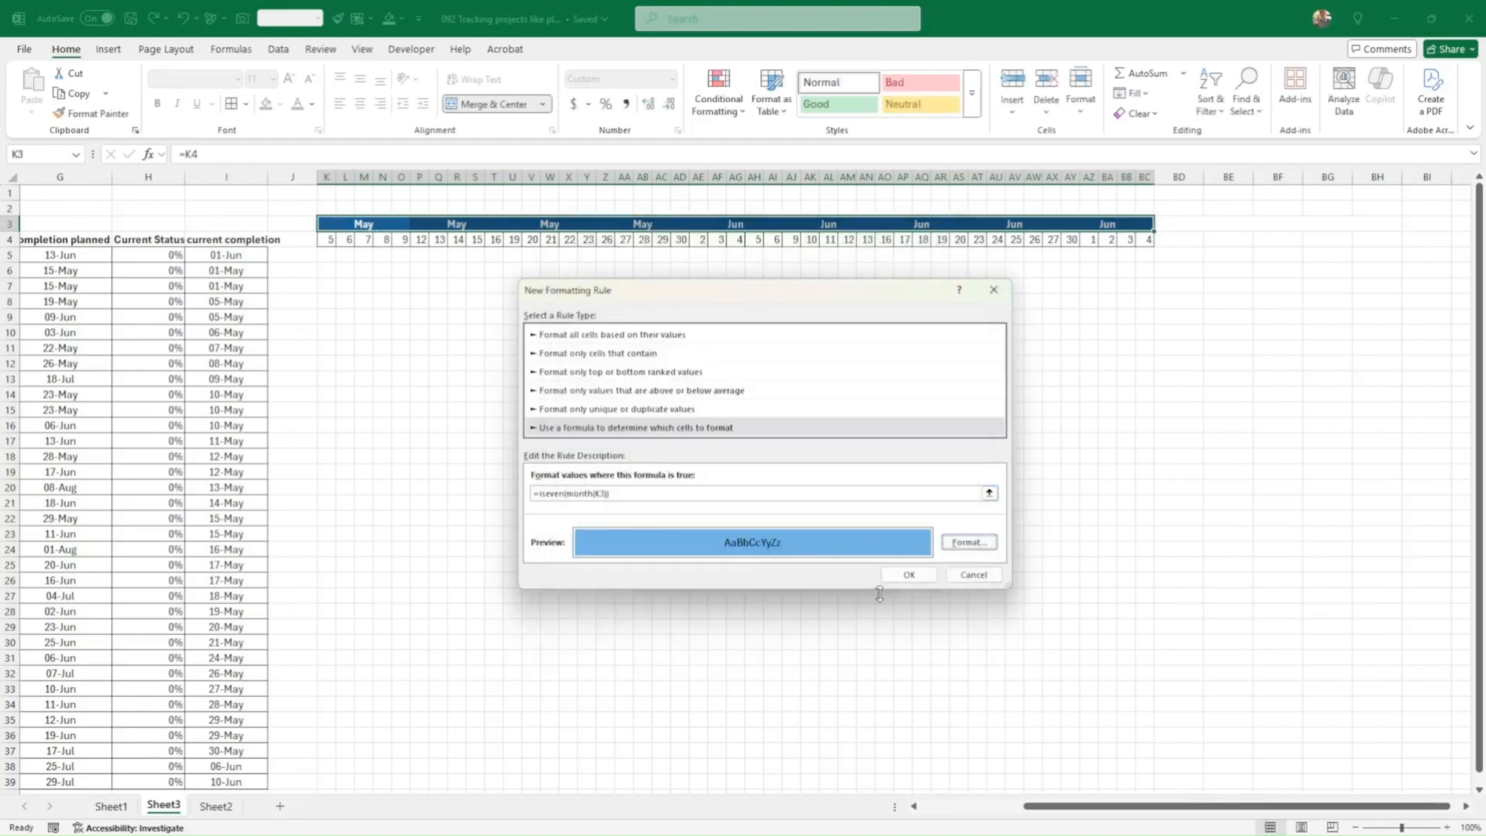
{"action": "left_click", "coordinate": [891, 575]}
{"action": "left_click", "coordinate": [923, 565]}
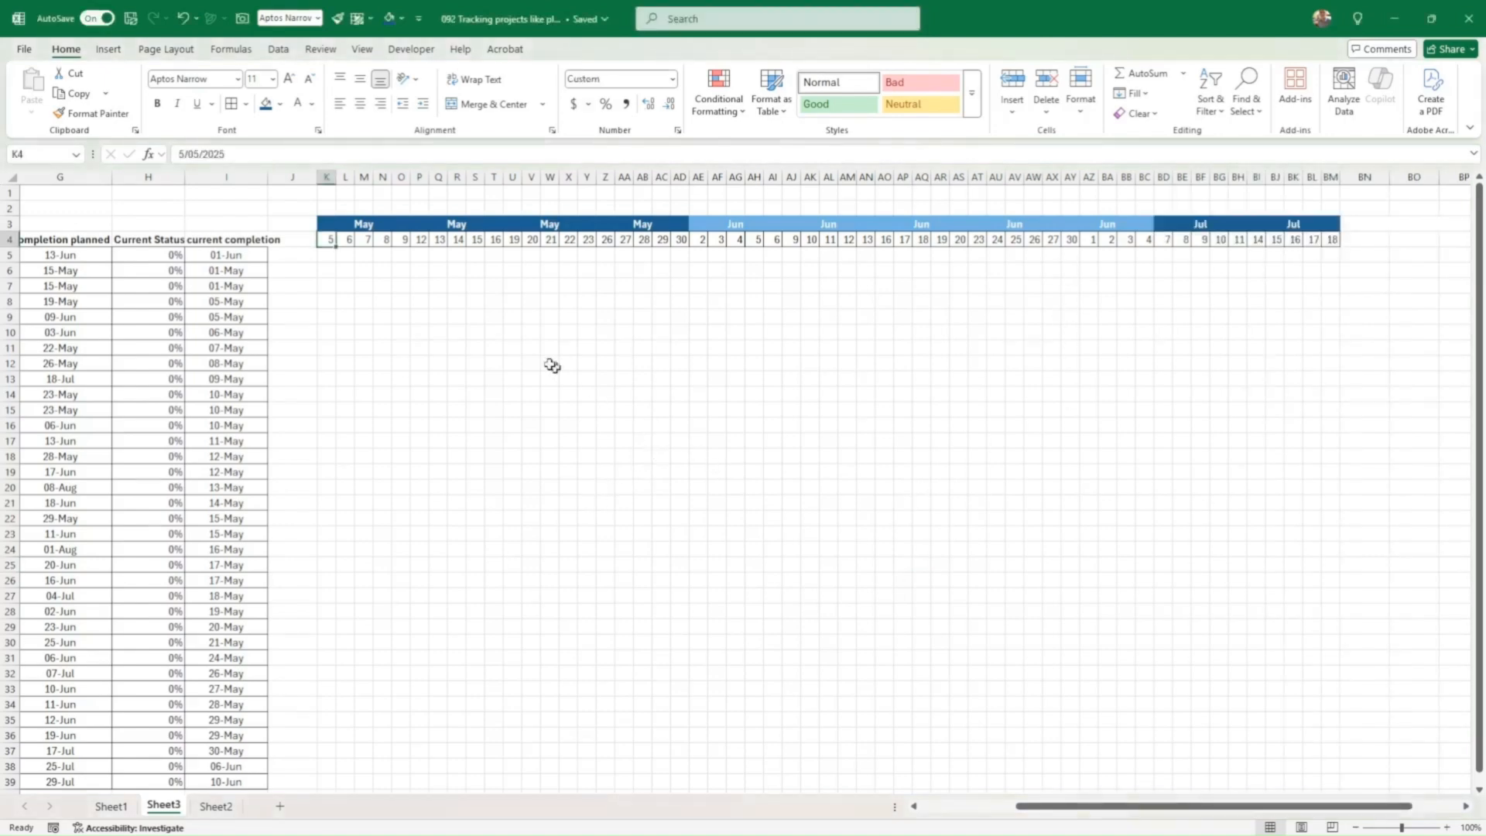
Step: Put borders on every cell of the chart grid below the dates
{"action": "mouse_move", "coordinate": [327, 255]}
{"action": "left_mouse_down"}
{"action": "mouse_move", "coordinate": [1277, 315]}
{"action": "mouse_move", "coordinate": [1307, 508]}
{"action": "mouse_move", "coordinate": [1300, 763]}
{"action": "mouse_move", "coordinate": [1328, 764]}
{"action": "left_mouse_up"}
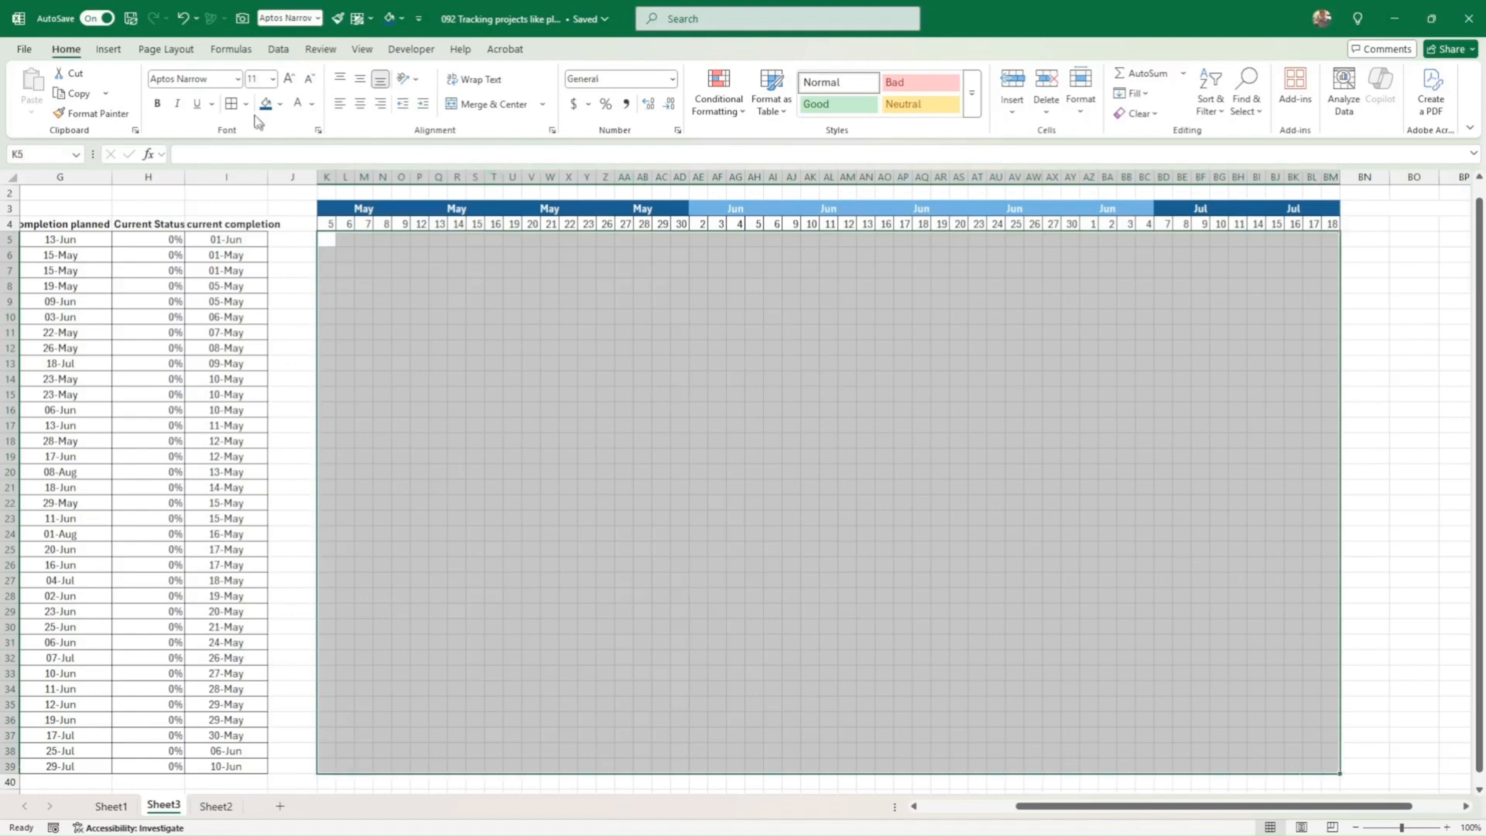
{"action": "left_click", "coordinate": [231, 104]}
{"action": "scroll", "coordinate": [565, 439], "scroll_direction": "up", "scroll_amount": 1}
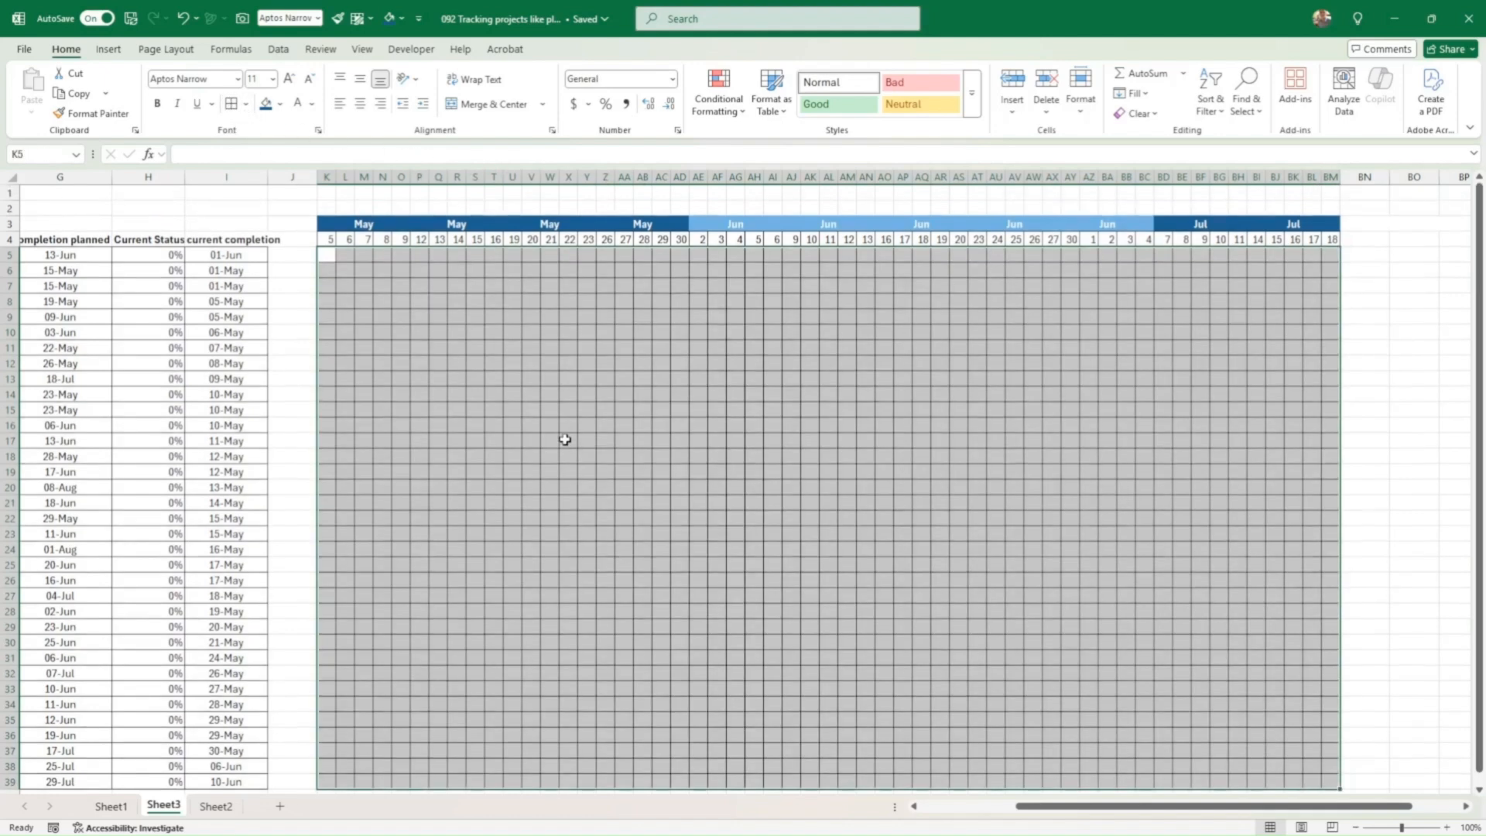
{"action": "left_click", "coordinate": [534, 364]}
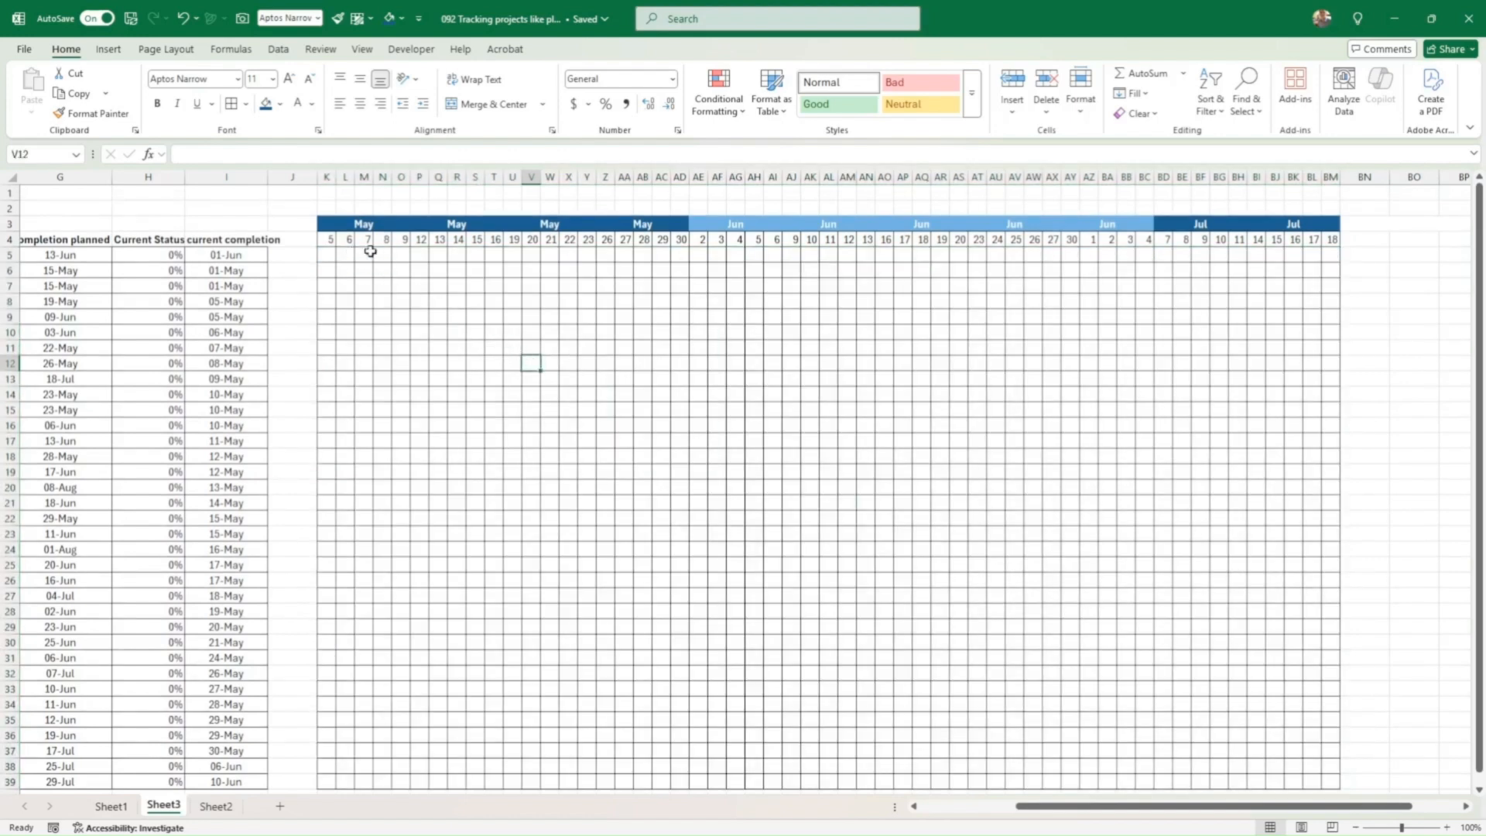
Step: Give the grid cells in column P a thick left border
{"action": "left_click", "coordinate": [419, 253]}
{"action": "left_click_drag", "start_coordinate": [419, 252], "coordinate": [420, 782]}
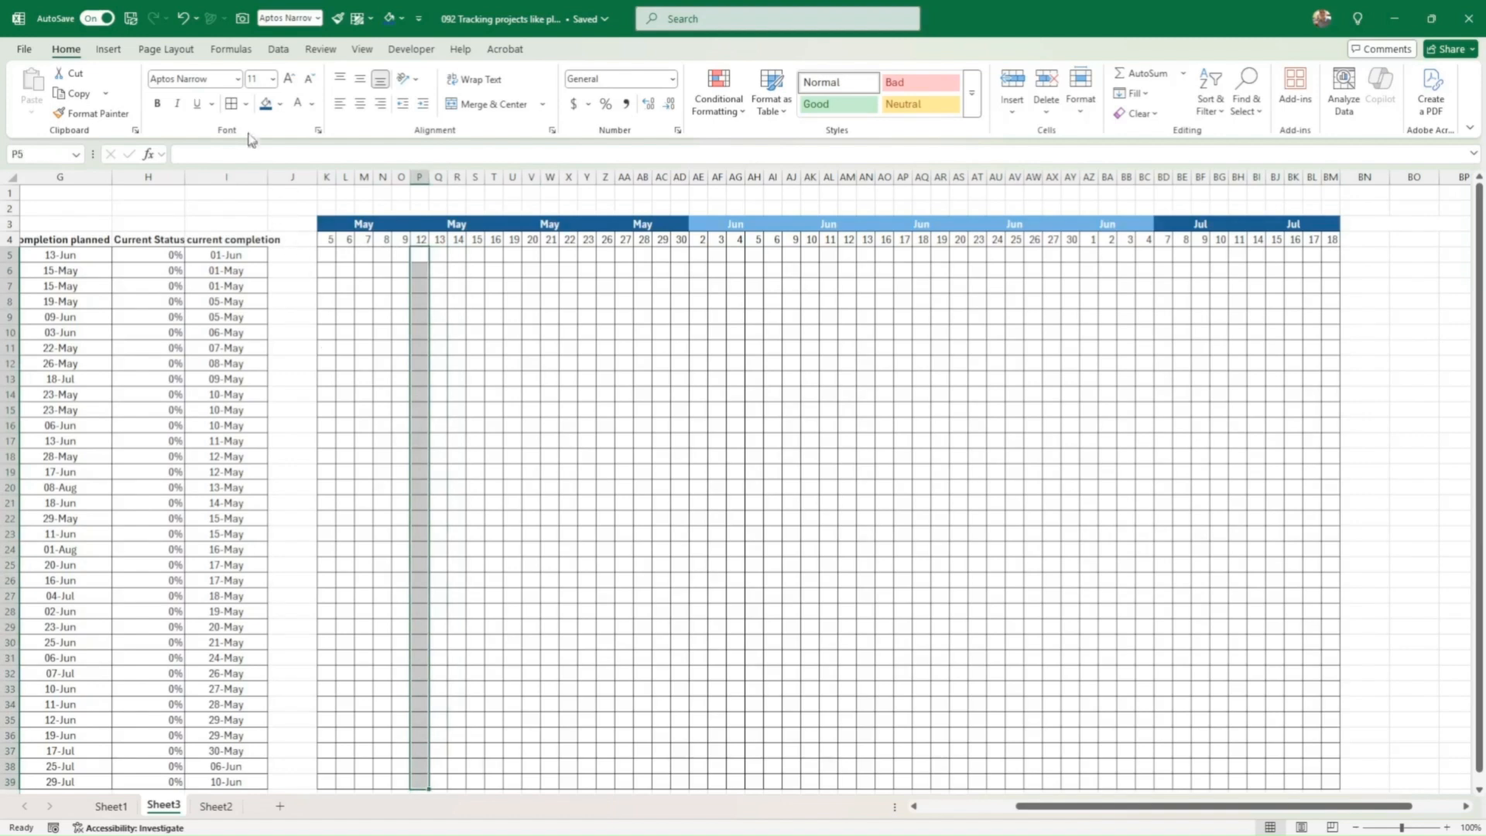
{"action": "left_click", "coordinate": [246, 104]}
{"action": "left_click", "coordinate": [313, 567]}
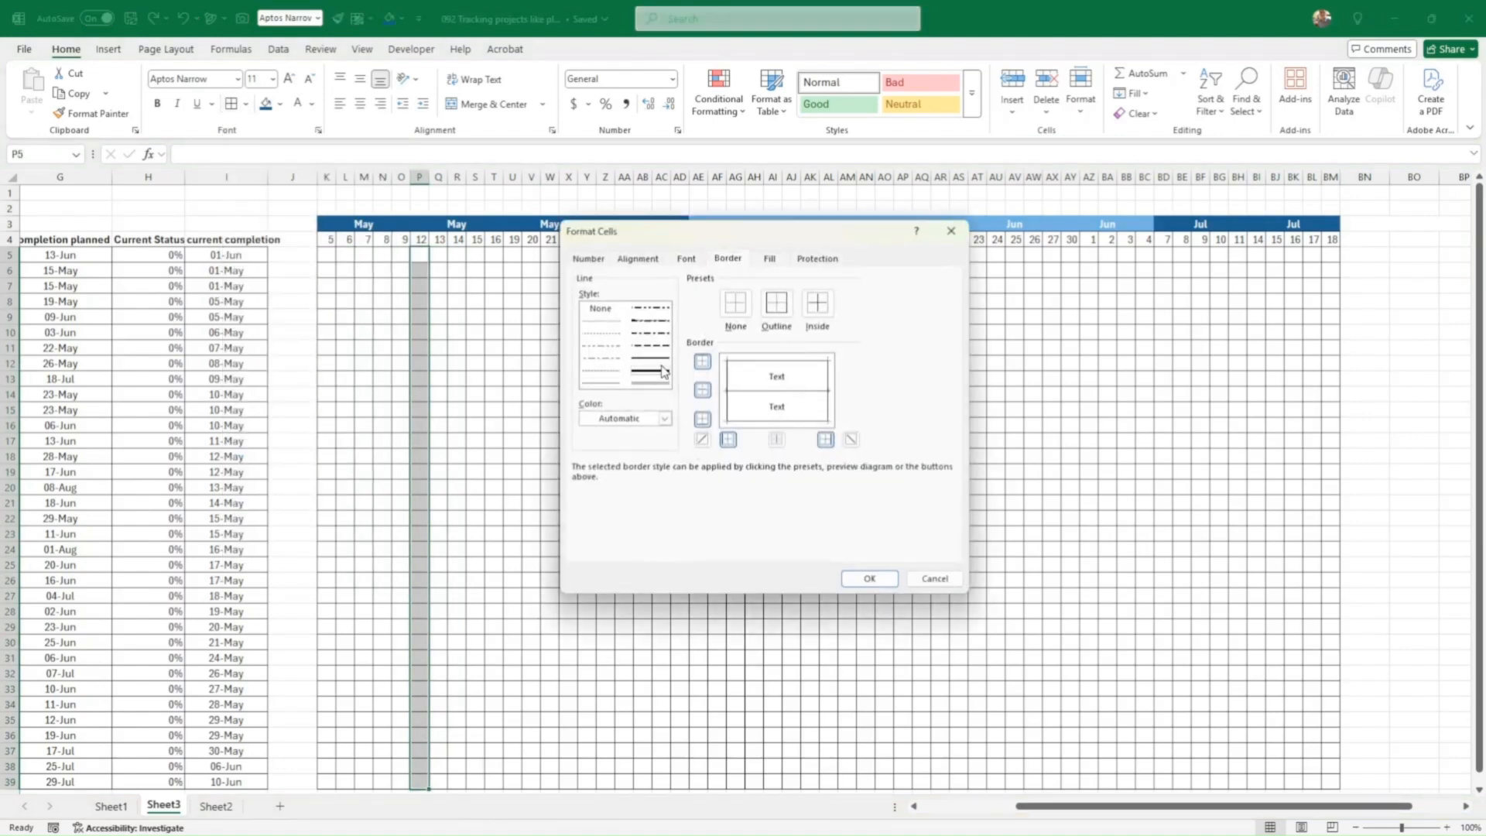
{"action": "left_click", "coordinate": [729, 441]}
{"action": "left_click", "coordinate": [863, 579]}
{"action": "left_click", "coordinate": [865, 579]}
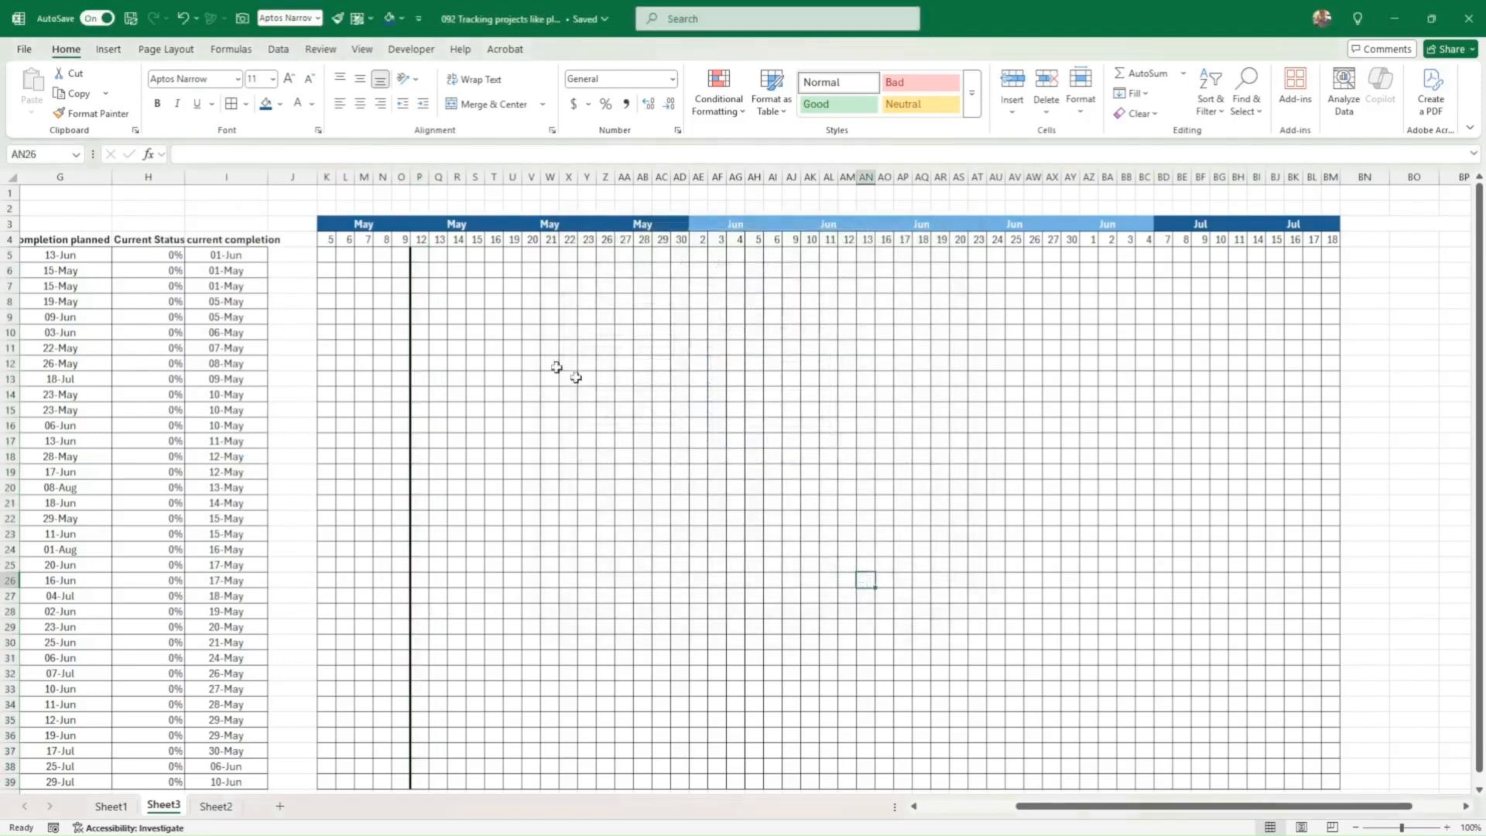
Step: Copy the P:T week formatting onto each remaining week through columns BI:BM
{"action": "left_click", "coordinate": [420, 256]}
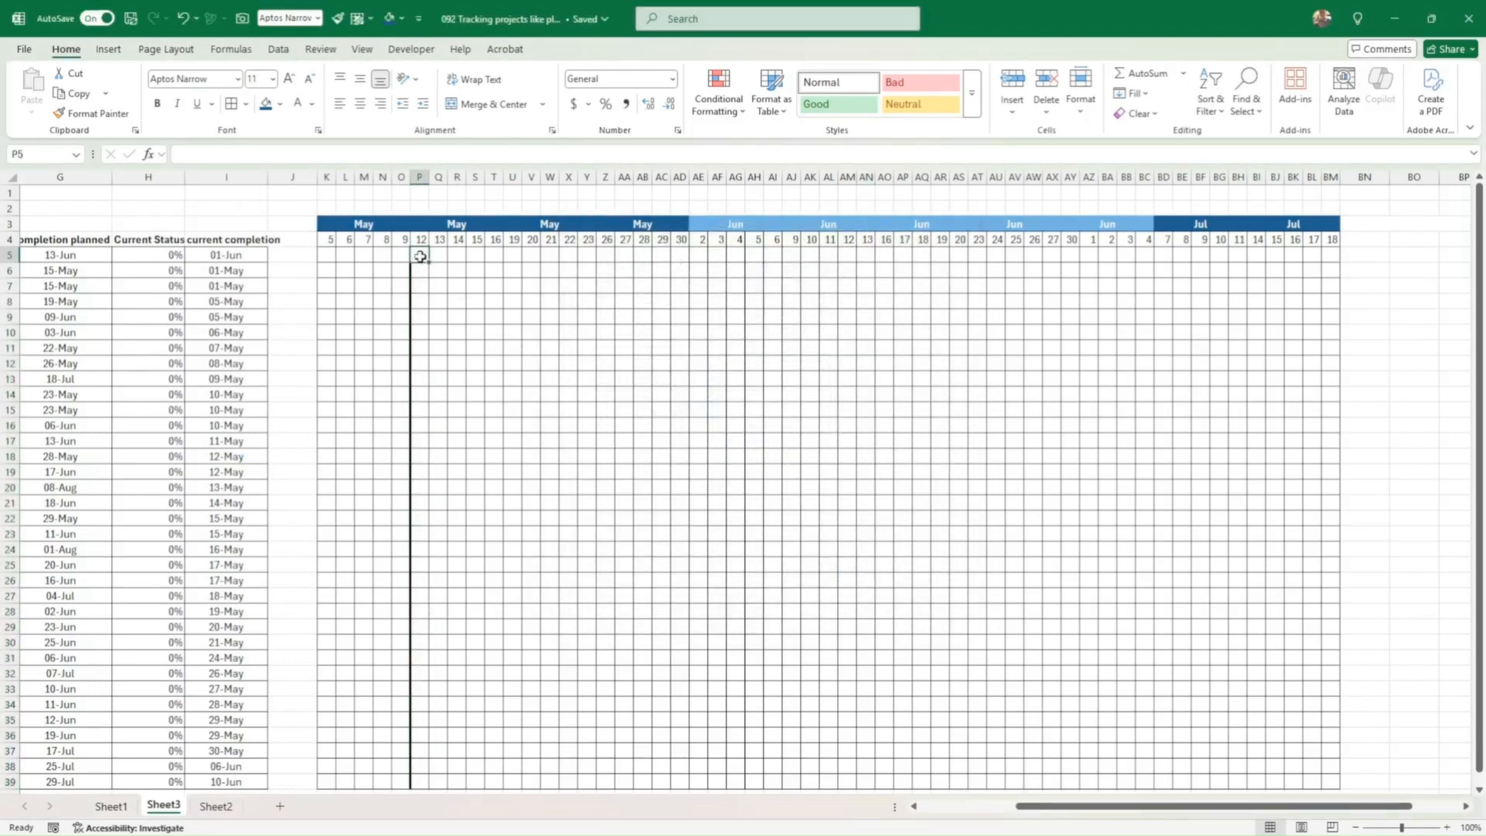
{"action": "left_click_drag", "start_coordinate": [420, 256], "coordinate": [495, 784]}
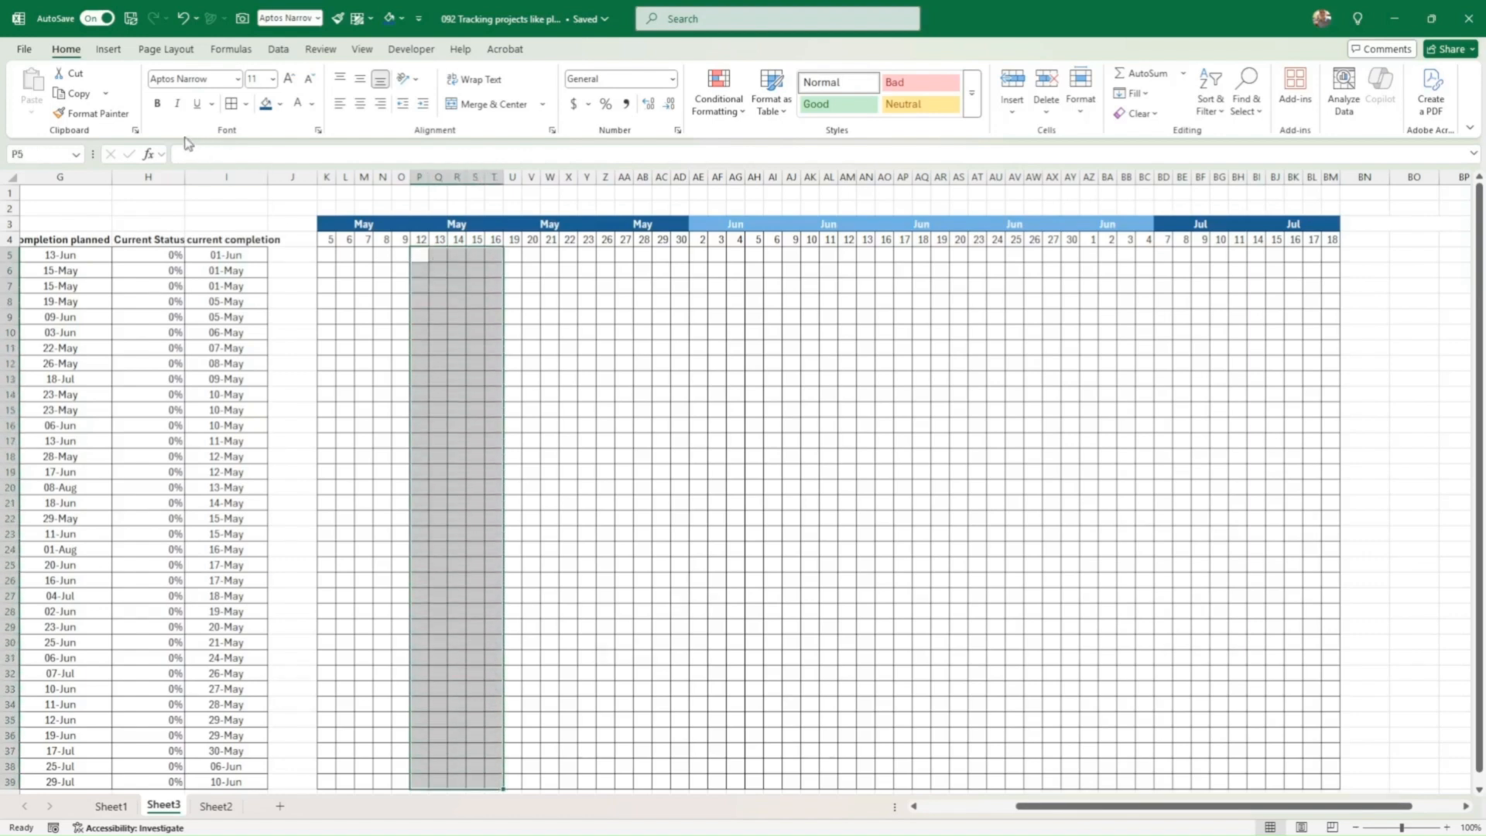
{"action": "double_click", "coordinate": [93, 115]}
{"action": "left_click", "coordinate": [513, 255]}
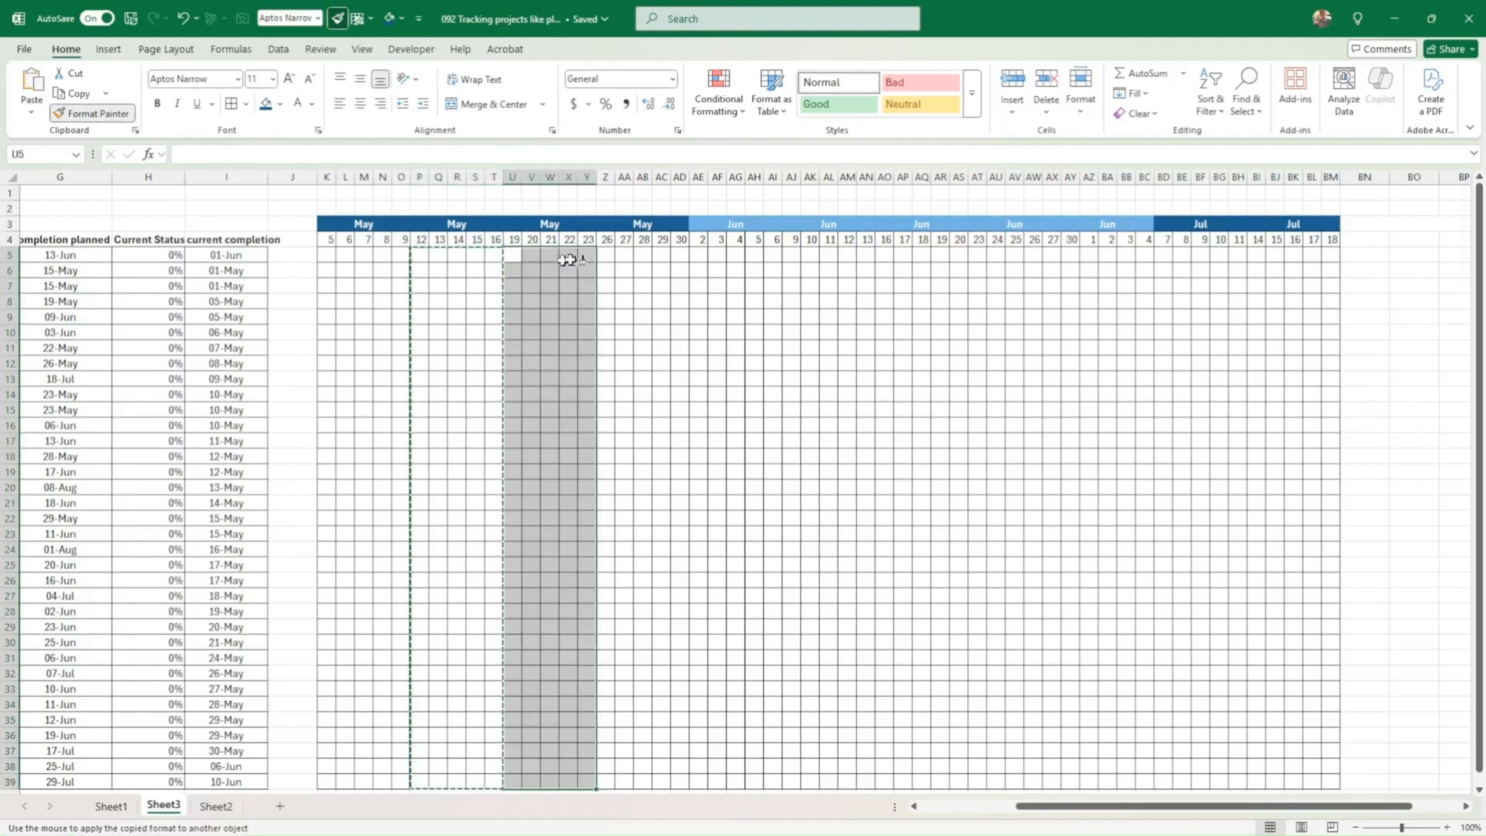
{"action": "left_click", "coordinate": [612, 256]}
{"action": "left_click", "coordinate": [701, 254]}
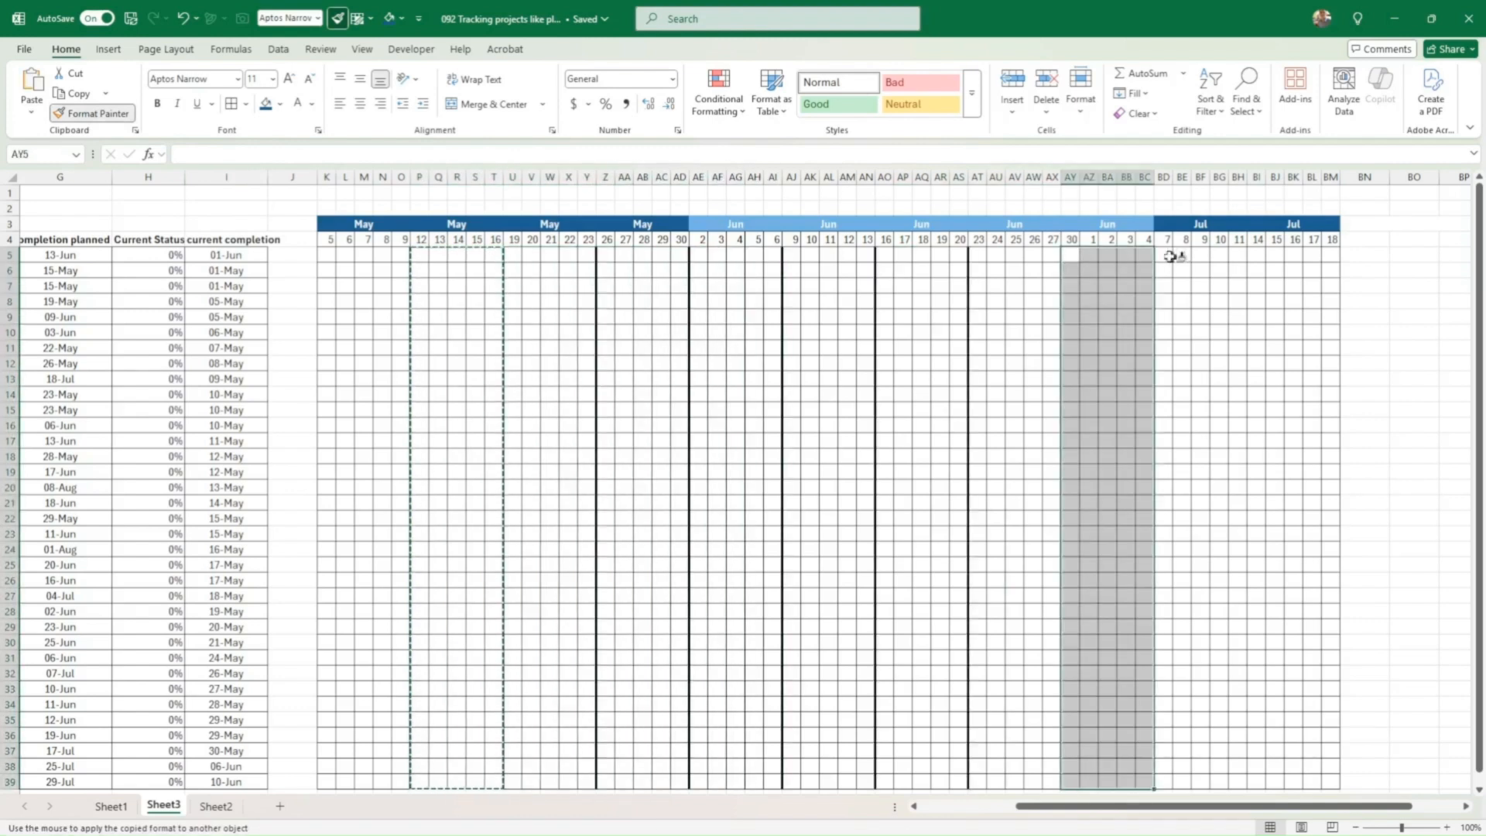
{"action": "left_click", "coordinate": [1168, 254]}
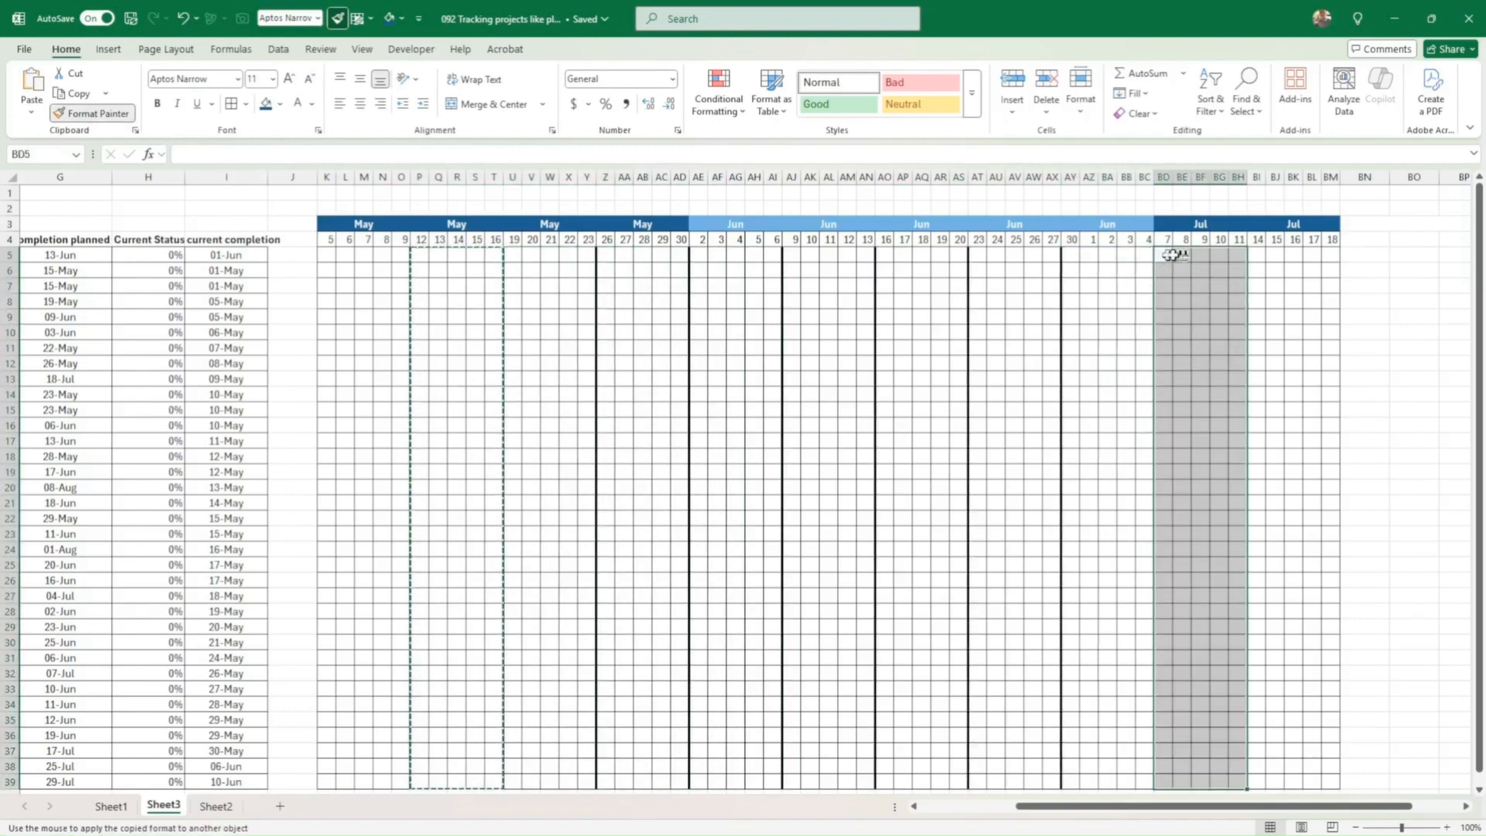
{"action": "left_click", "coordinate": [1258, 258]}
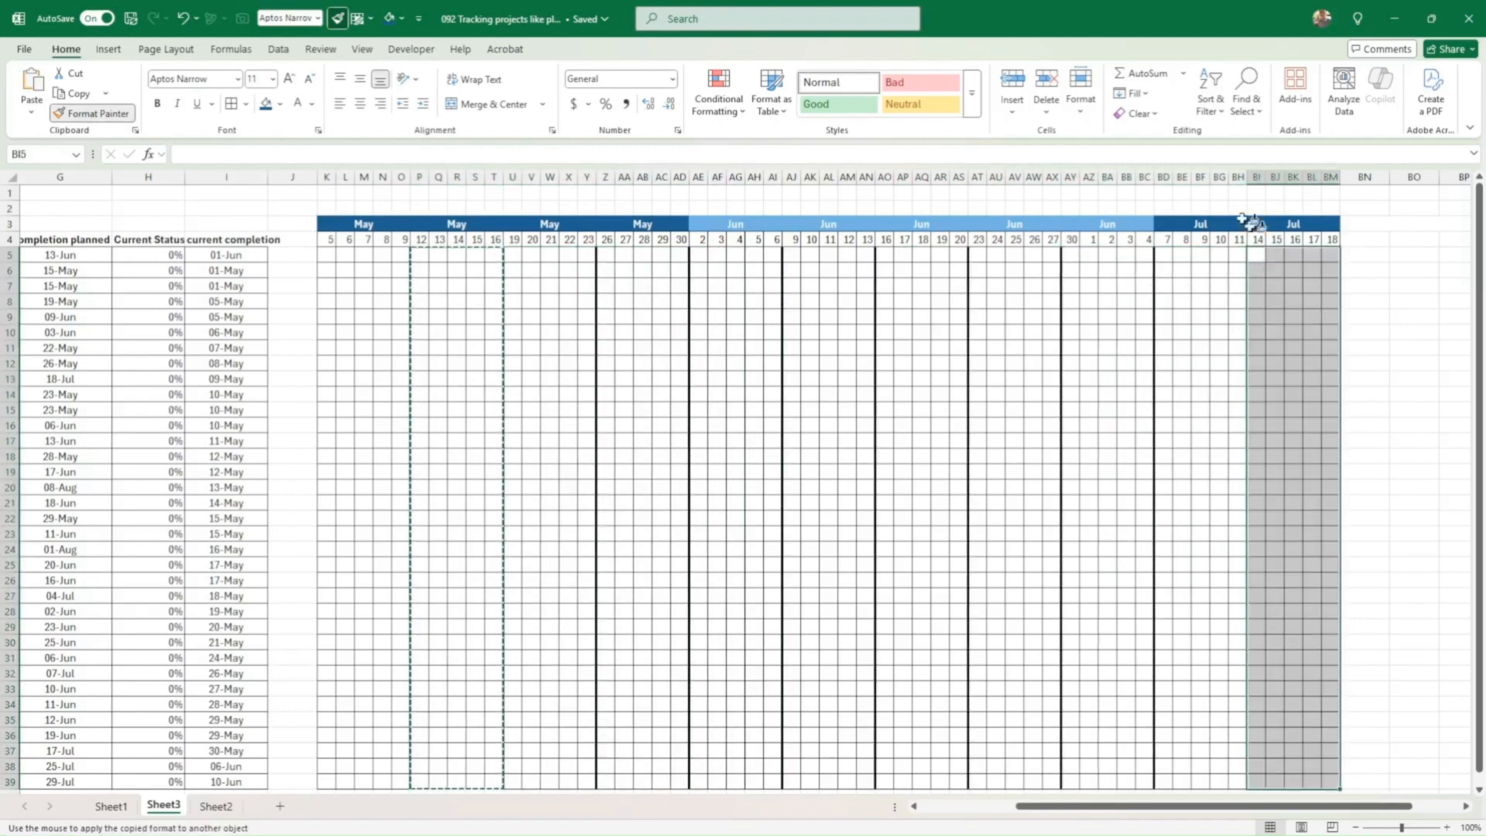
{"action": "left_click", "coordinate": [106, 116]}
{"action": "left_click", "coordinate": [345, 316]}
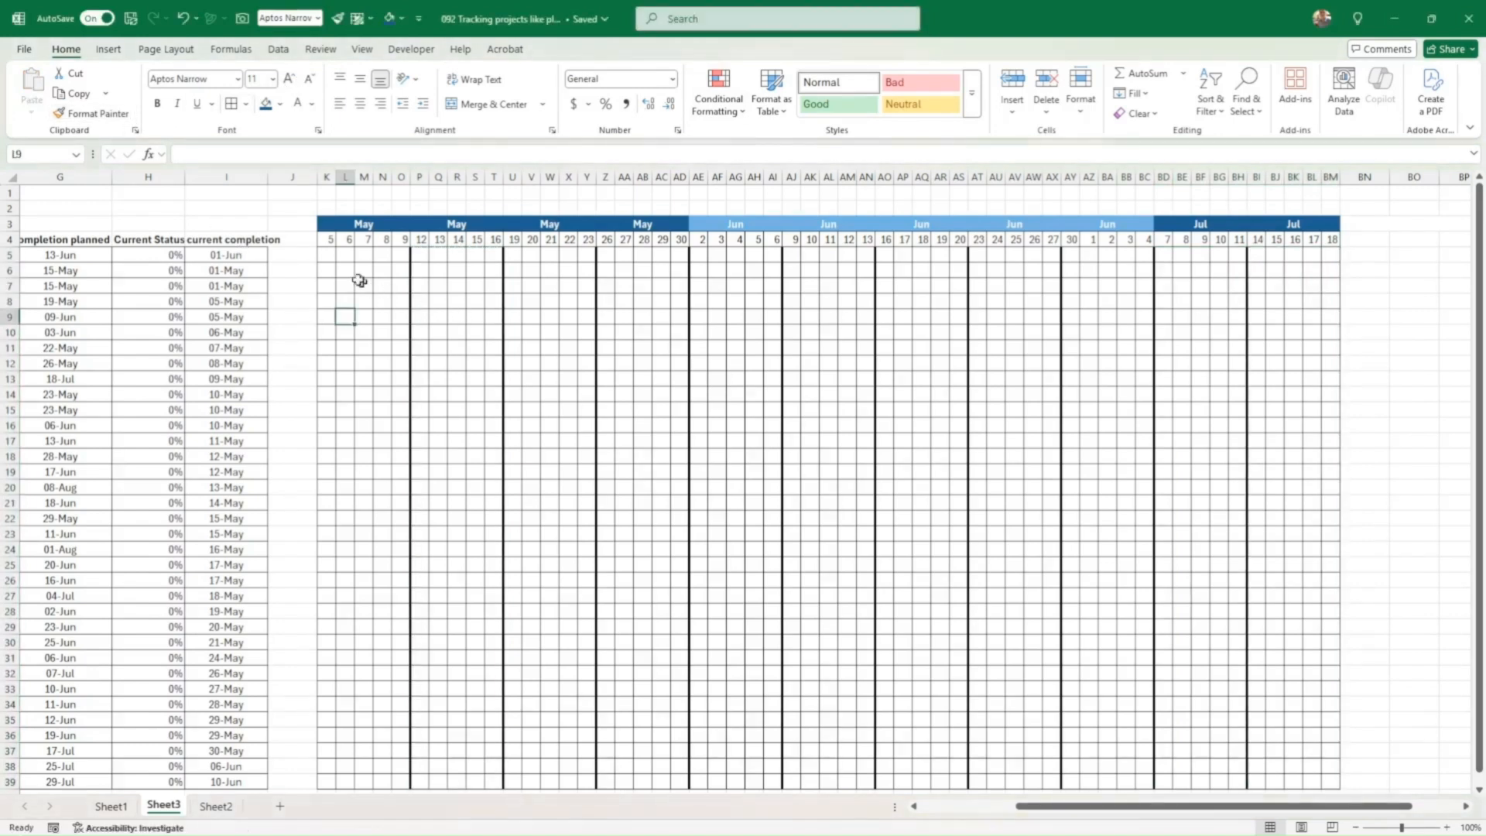
Step: Fill week K5:O39 dark red and week P5:T39 light red (255,125,125)
{"action": "left_click_drag", "start_coordinate": [322, 252], "coordinate": [398, 780]}
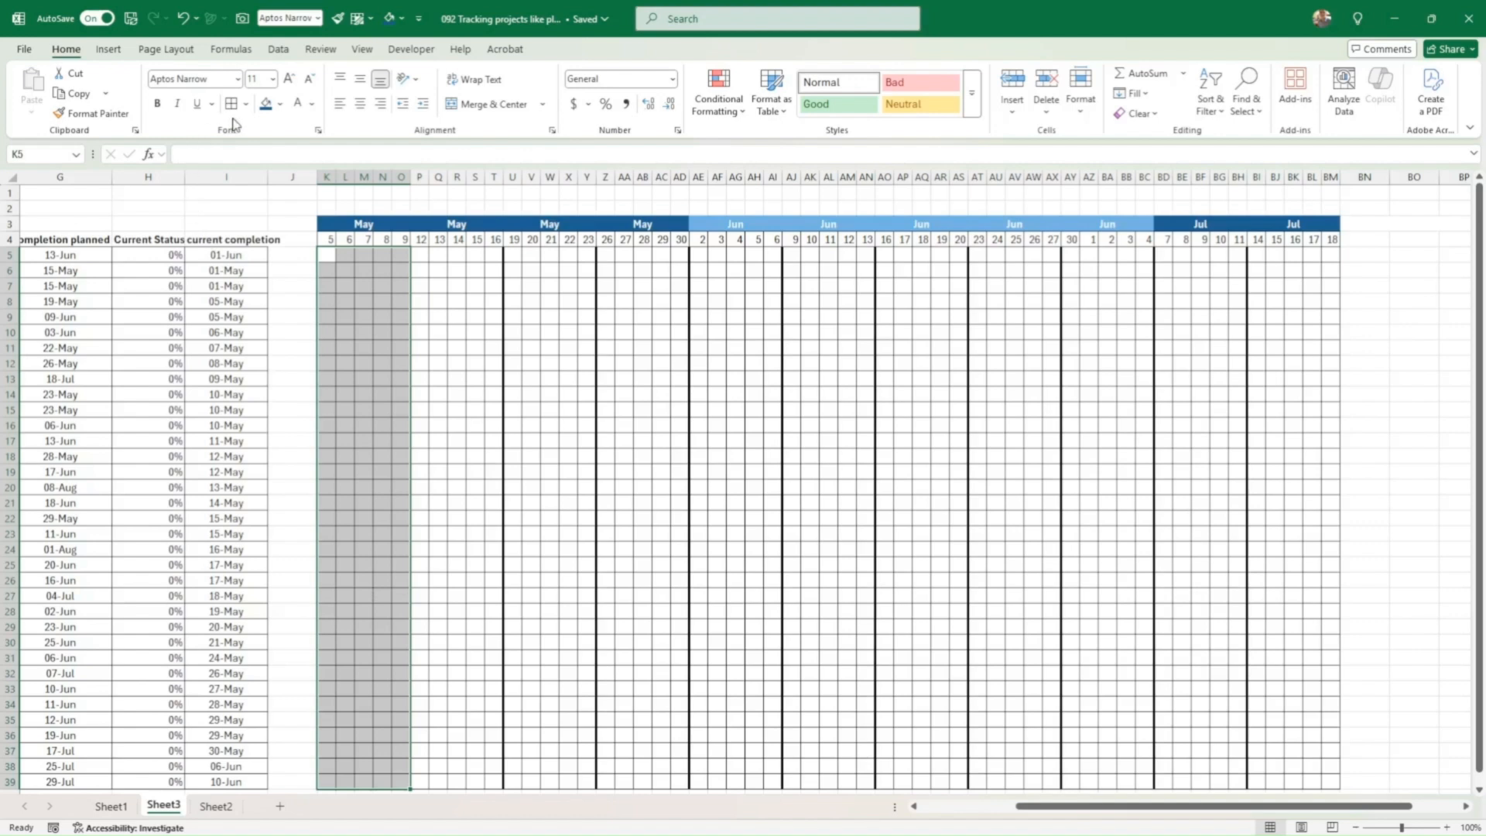
{"action": "left_click", "coordinate": [279, 103]}
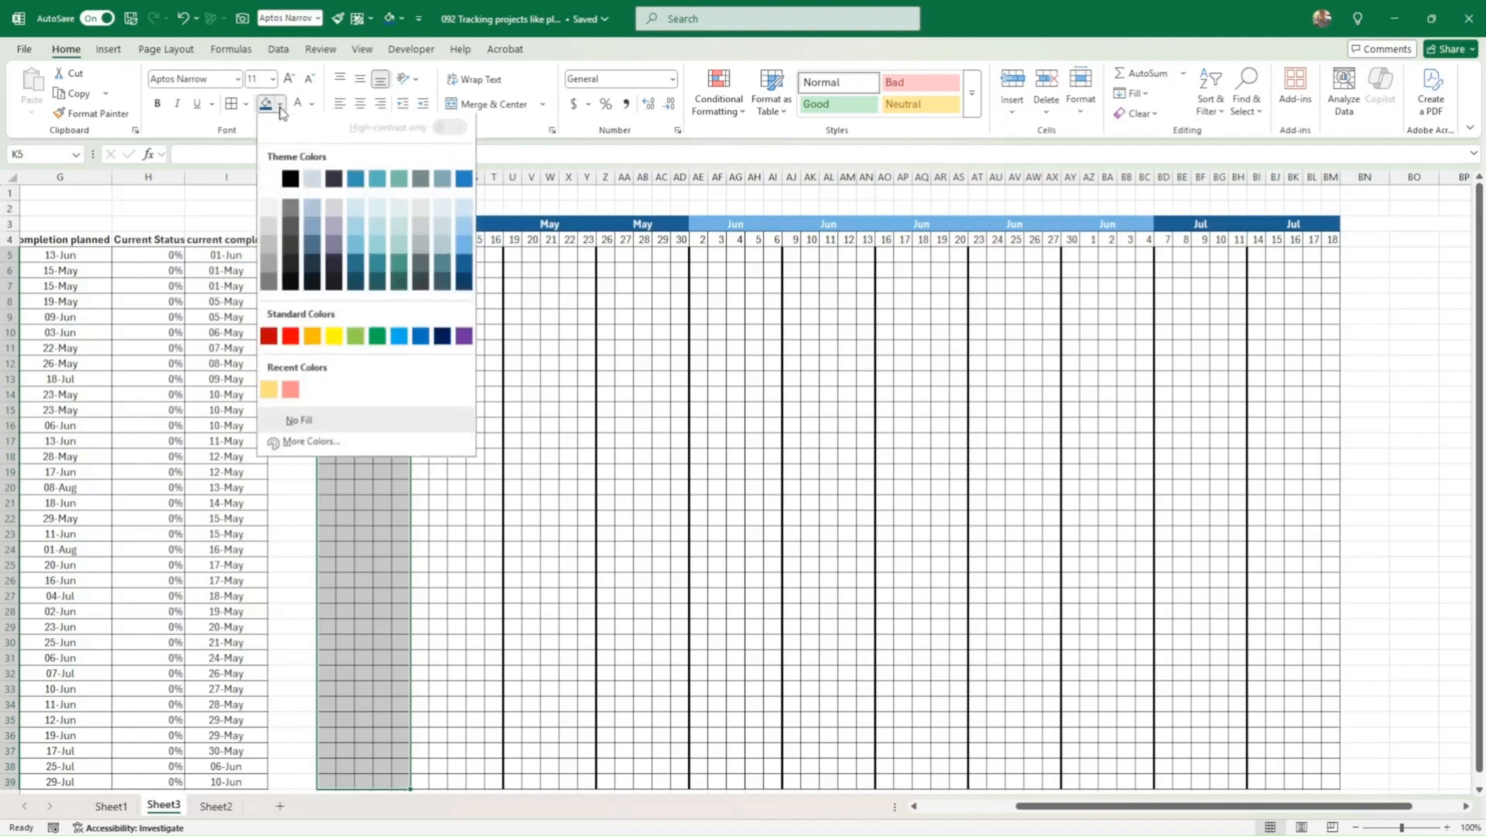
{"action": "left_click", "coordinate": [269, 340]}
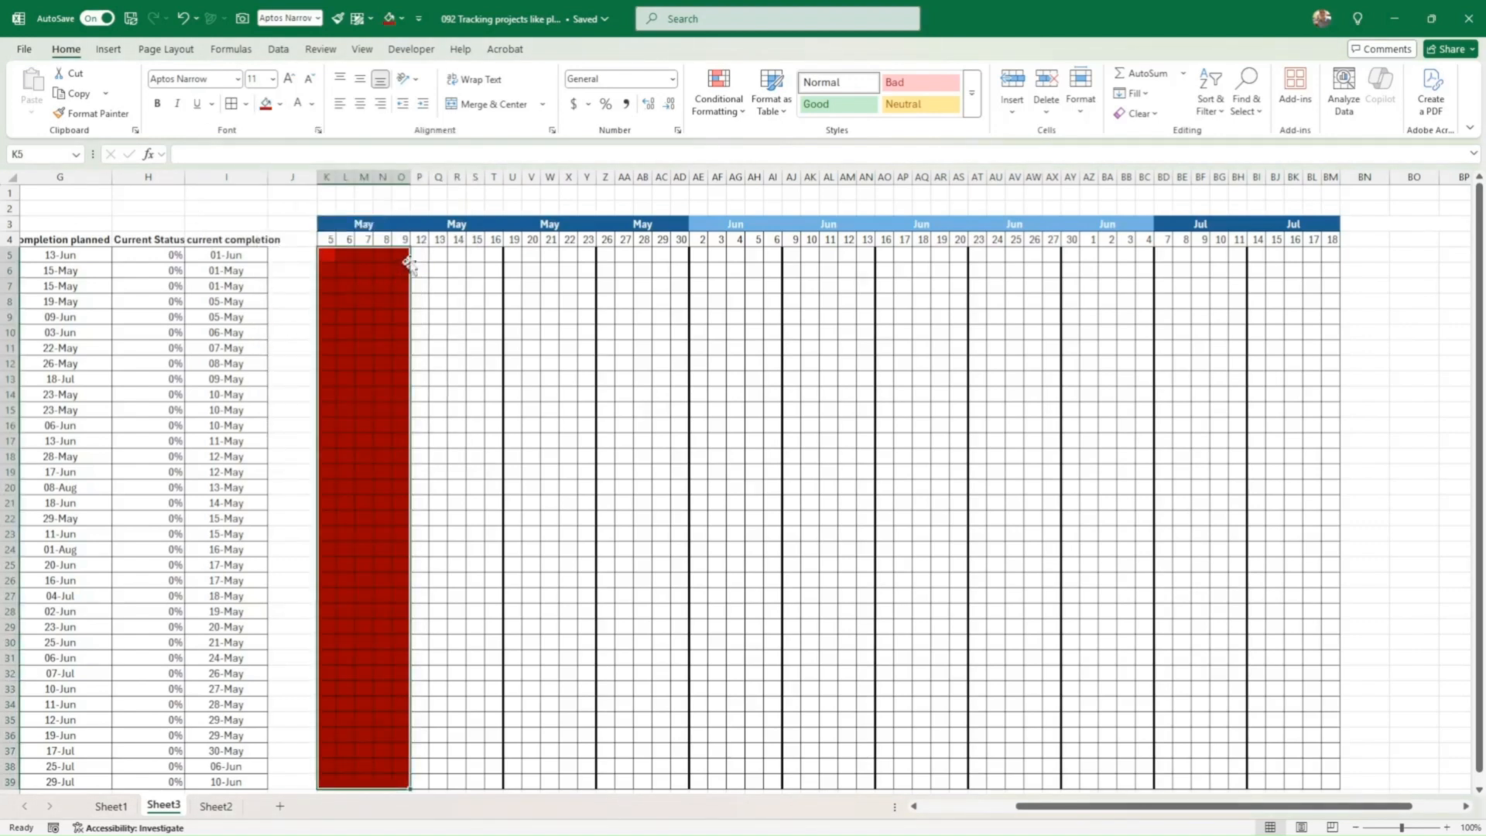
{"action": "left_click_drag", "start_coordinate": [415, 260], "coordinate": [498, 782]}
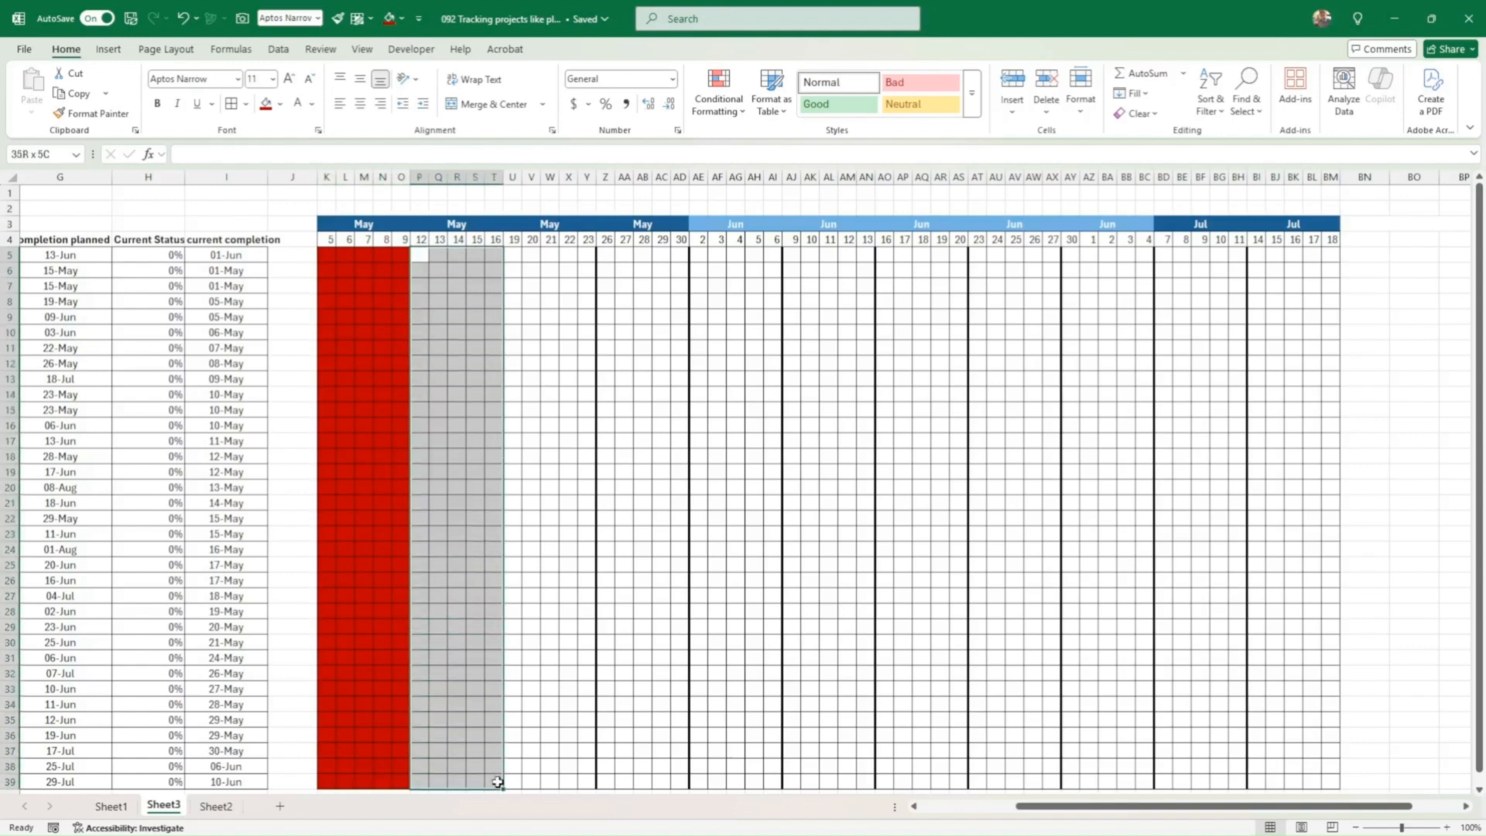
{"action": "left_click", "coordinate": [265, 104]}
{"action": "left_click", "coordinate": [280, 104]}
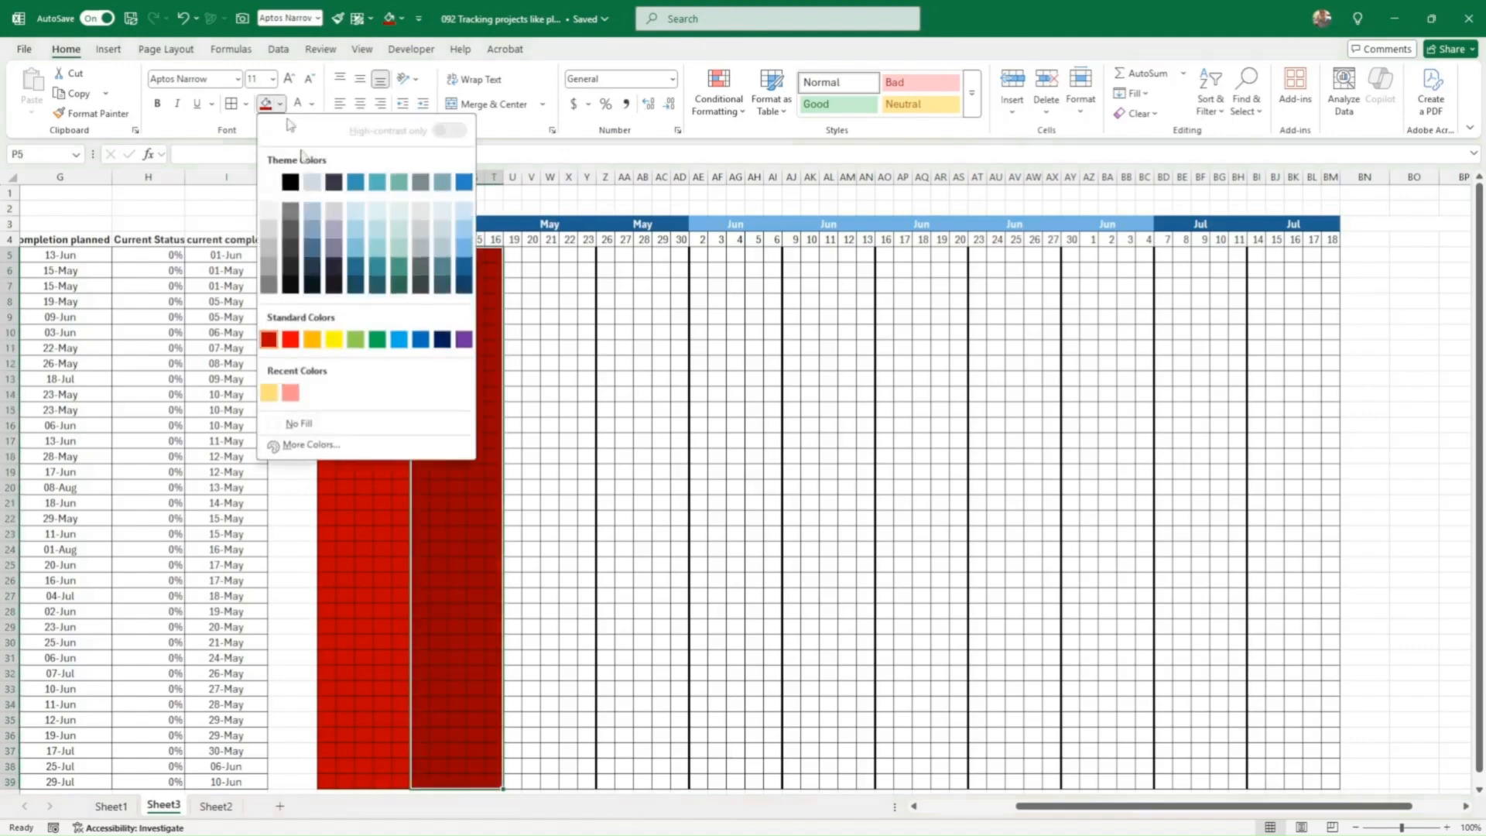
{"action": "left_click", "coordinate": [317, 453]}
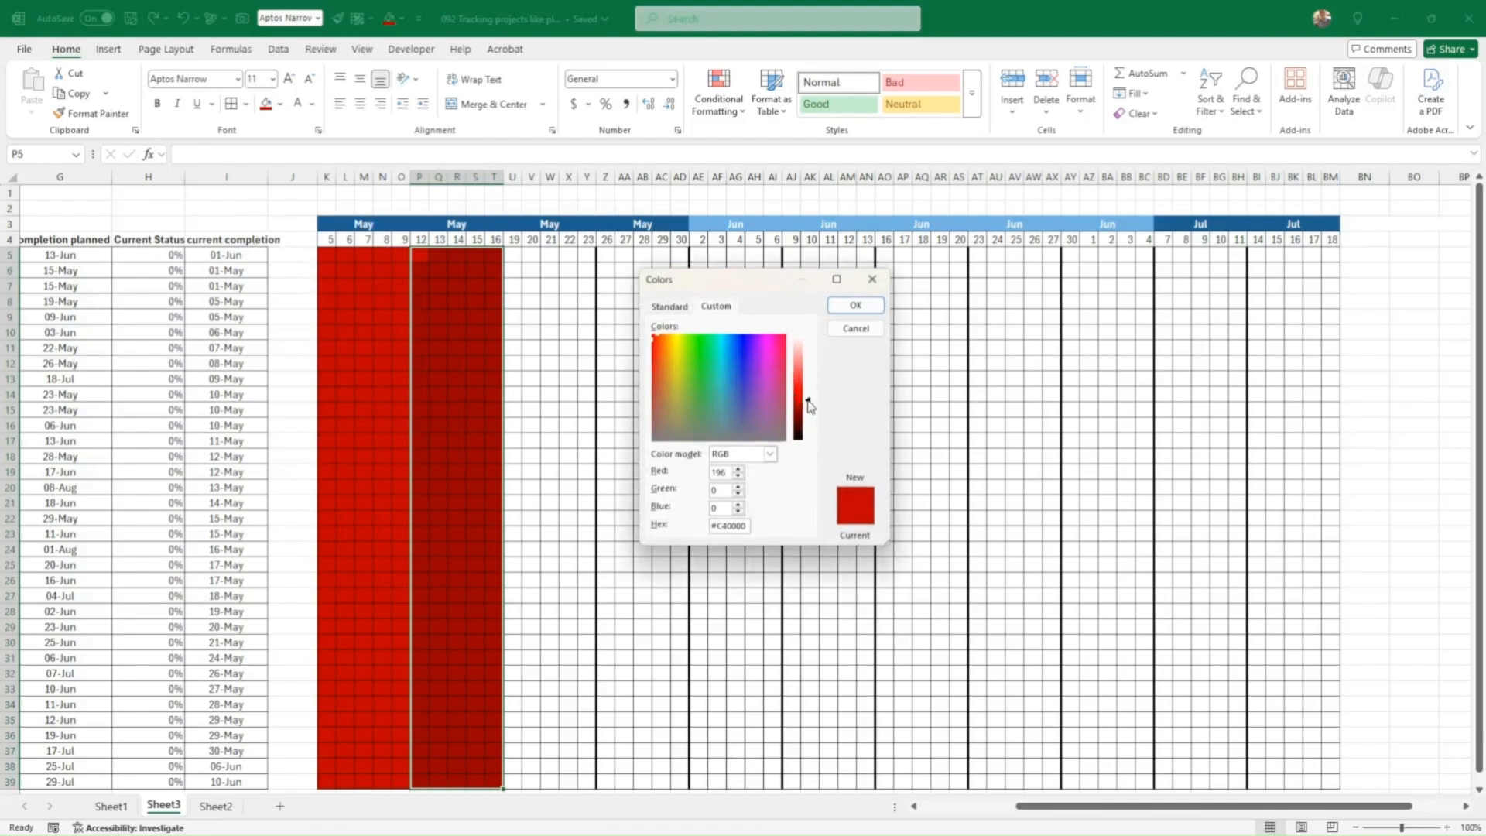
{"action": "left_click_drag", "start_coordinate": [810, 404], "coordinate": [806, 367]}
{"action": "left_click", "coordinate": [858, 304]}
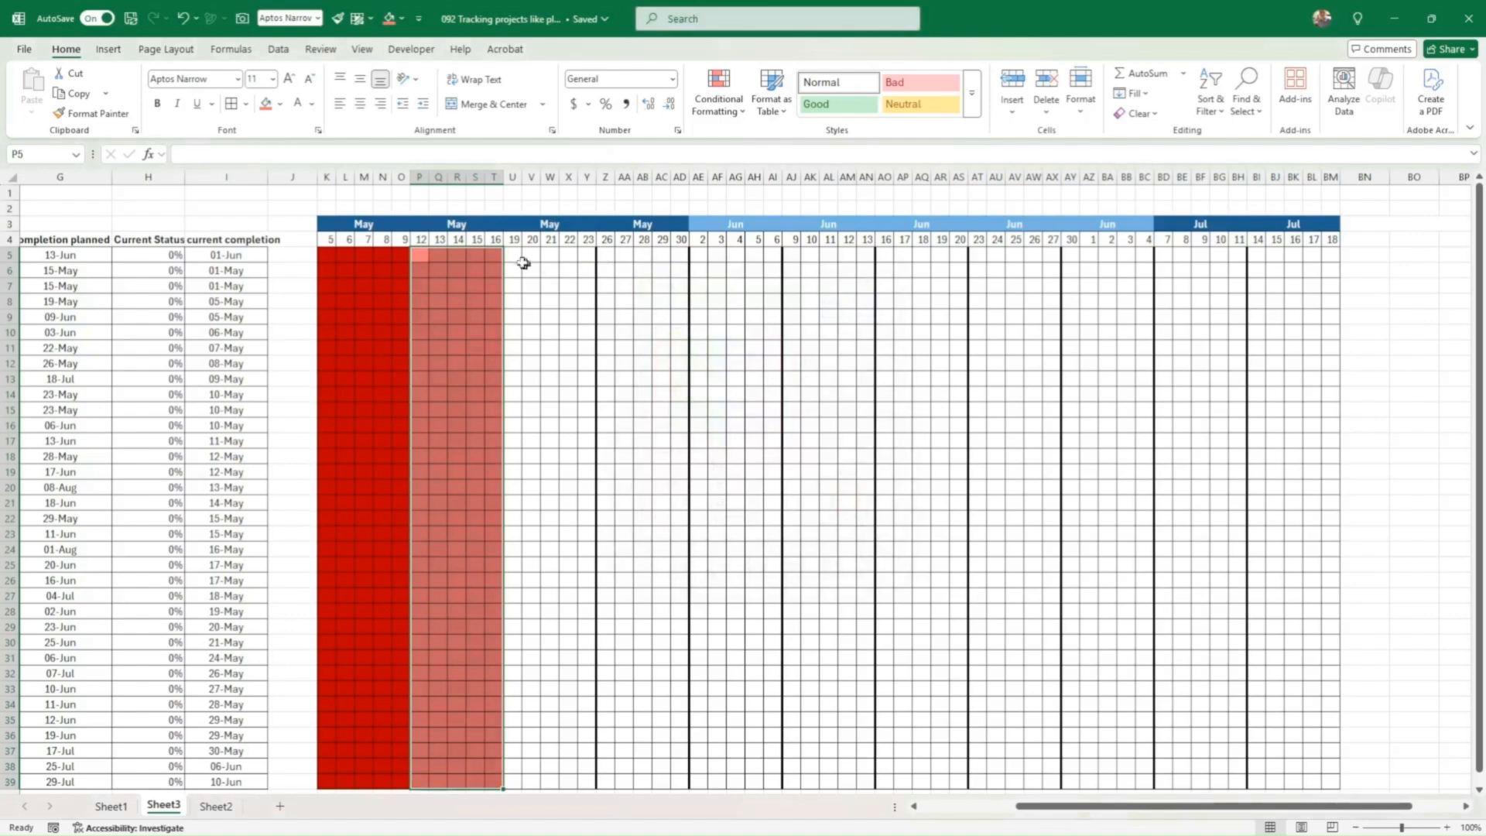
Step: Fill week U5:Y39 dark blue and week Z5:AD39 light blue
{"action": "left_click_drag", "start_coordinate": [517, 255], "coordinate": [584, 717]}
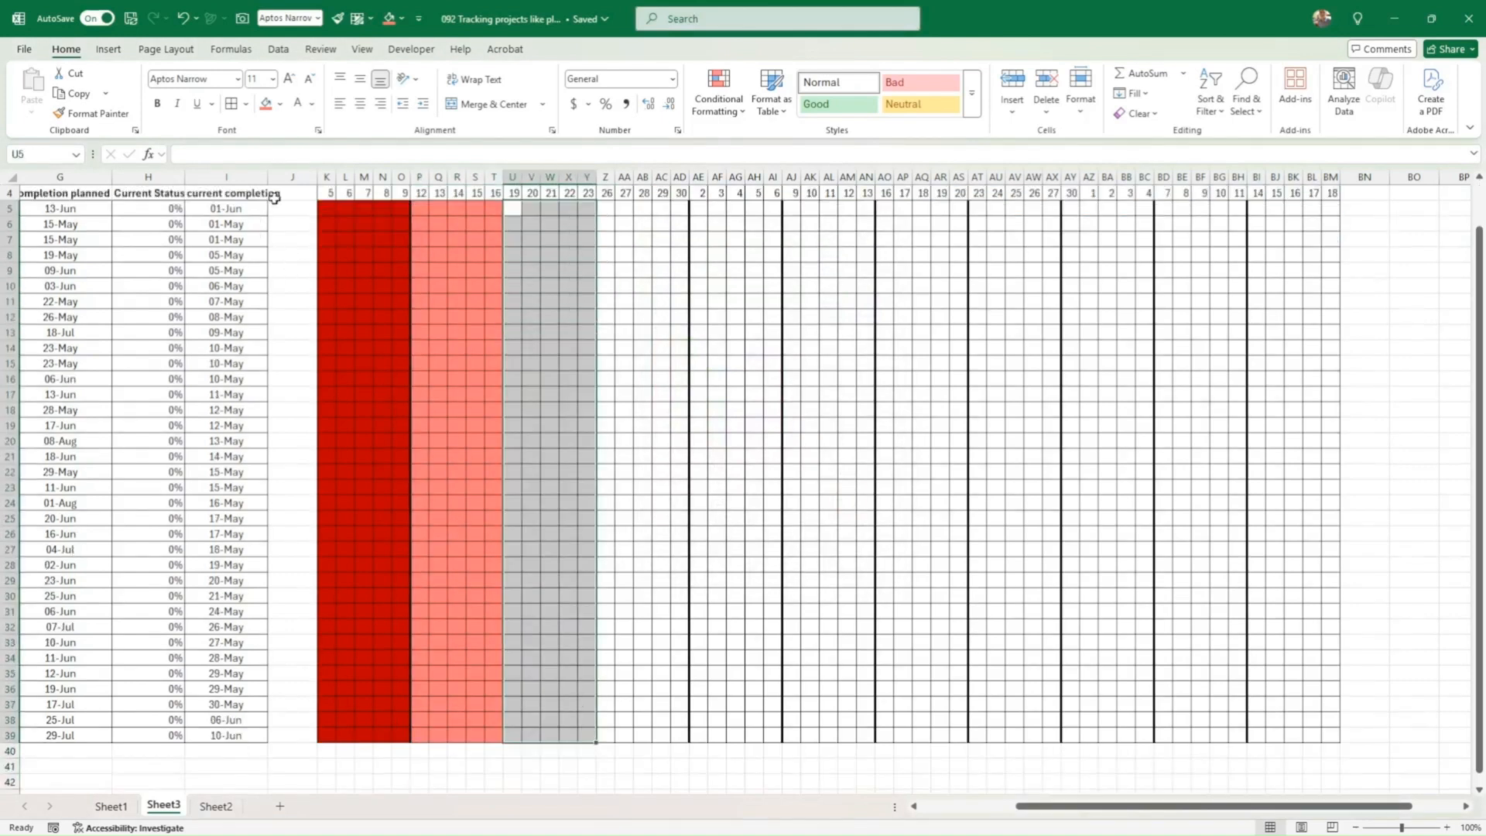
{"action": "left_click", "coordinate": [281, 105]}
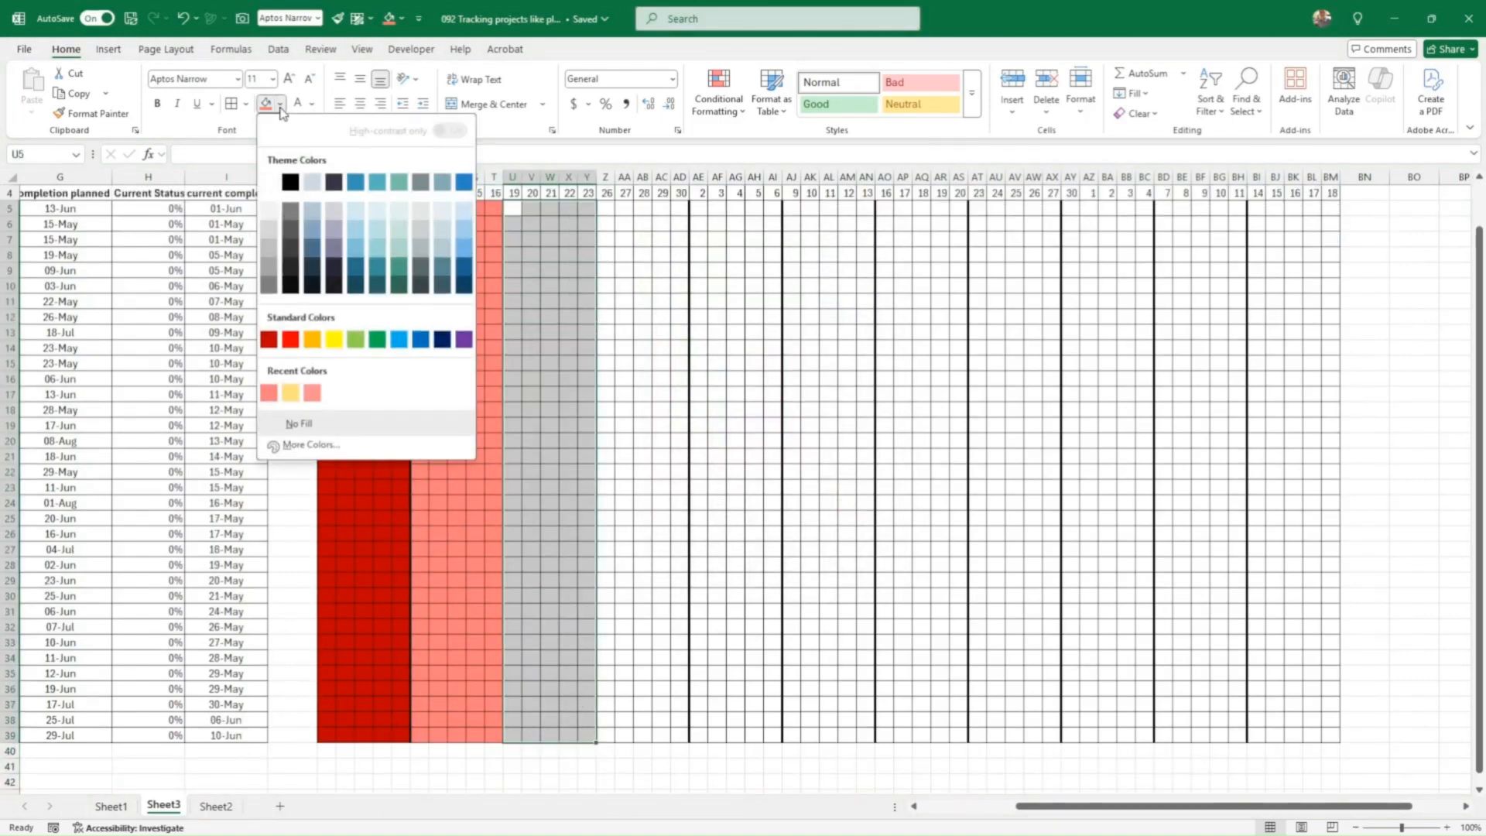
{"action": "left_click", "coordinate": [462, 269]}
{"action": "scroll", "coordinate": [616, 293], "scroll_direction": "up", "scroll_amount": 1}
{"action": "left_click_drag", "start_coordinate": [607, 256], "coordinate": [680, 781]}
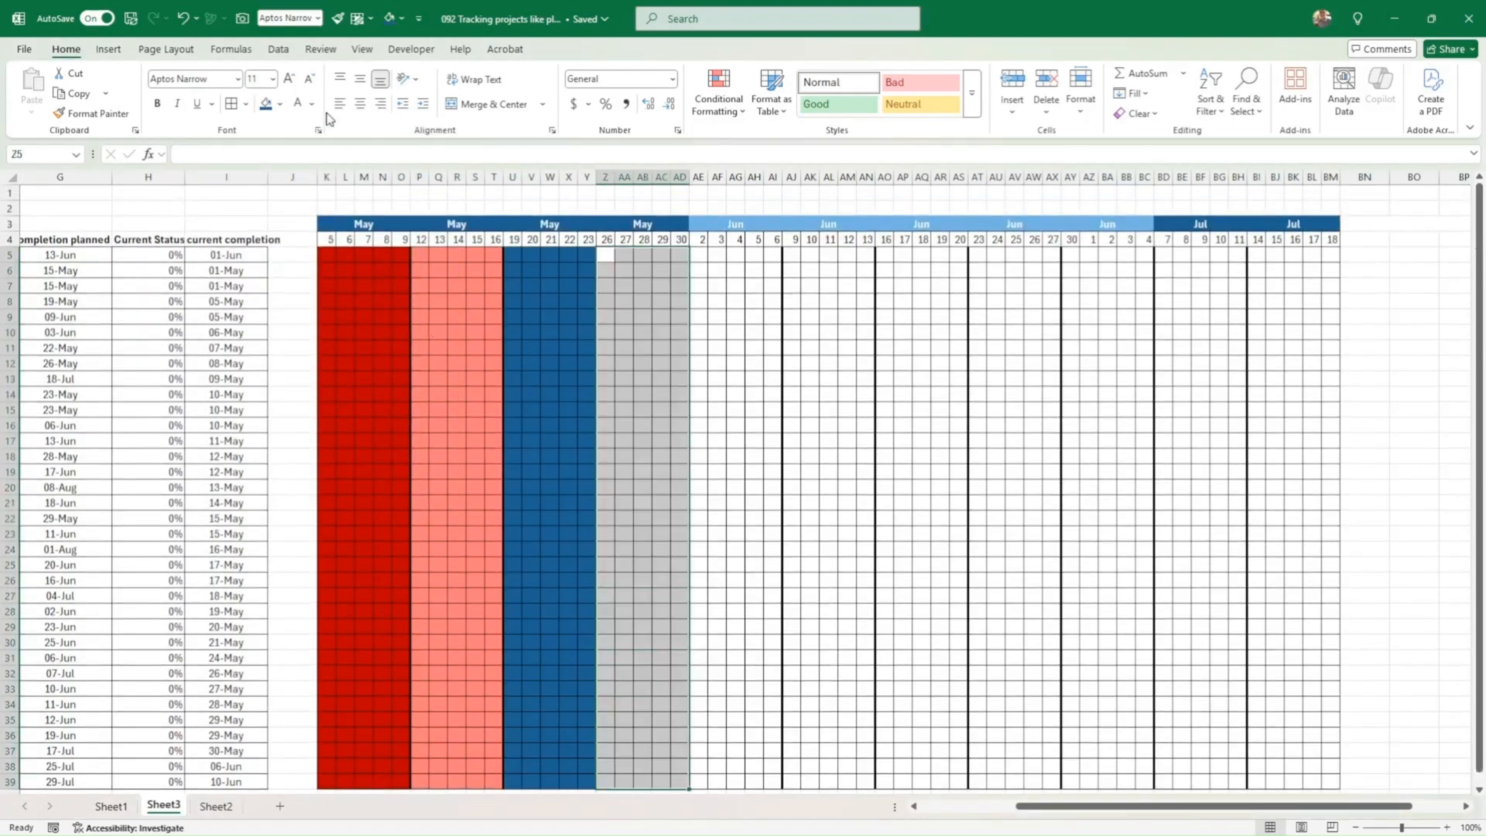
{"action": "left_click", "coordinate": [279, 104]}
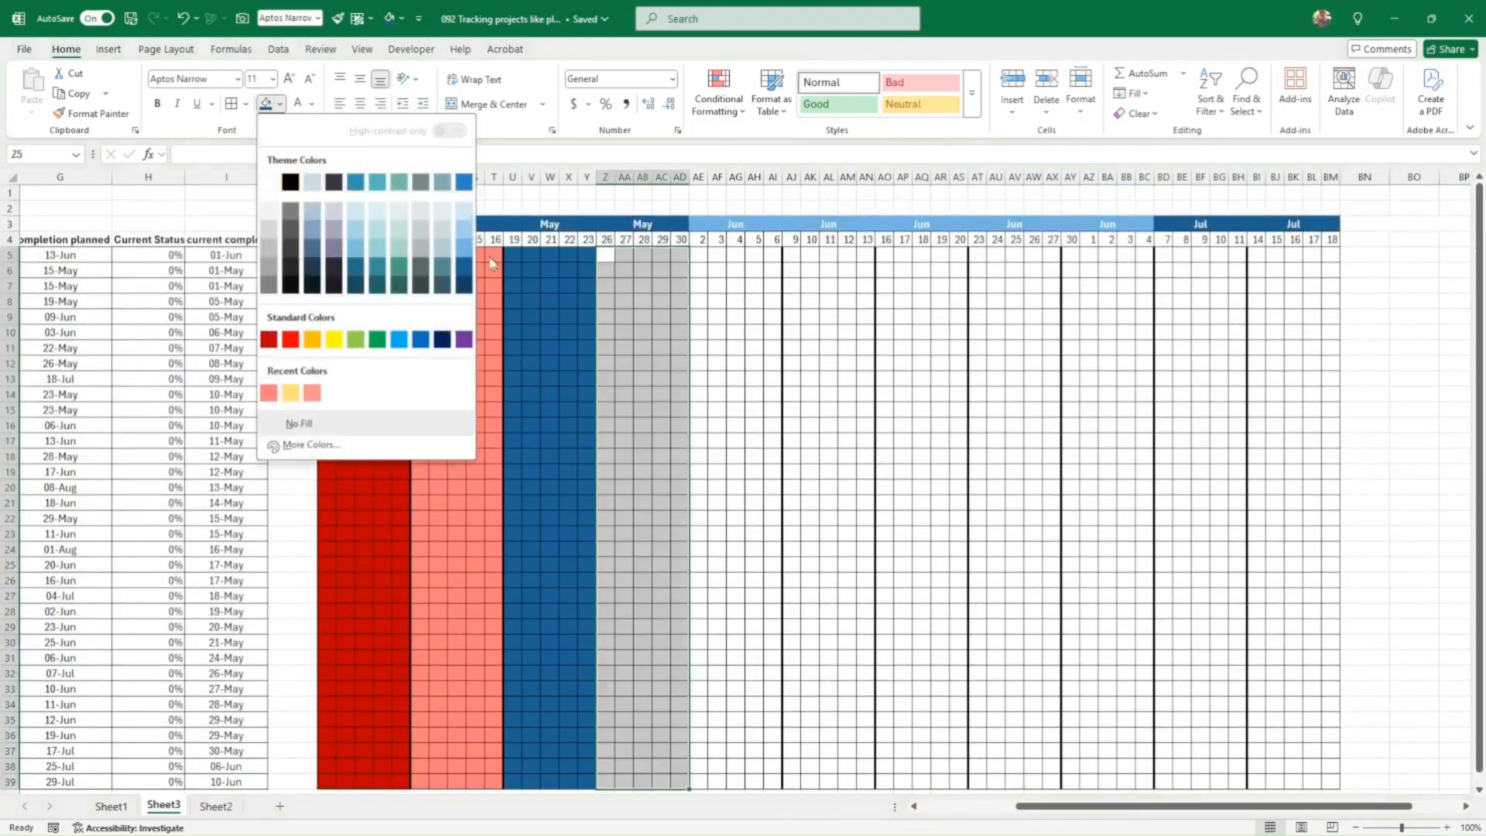
{"action": "left_click", "coordinate": [464, 248]}
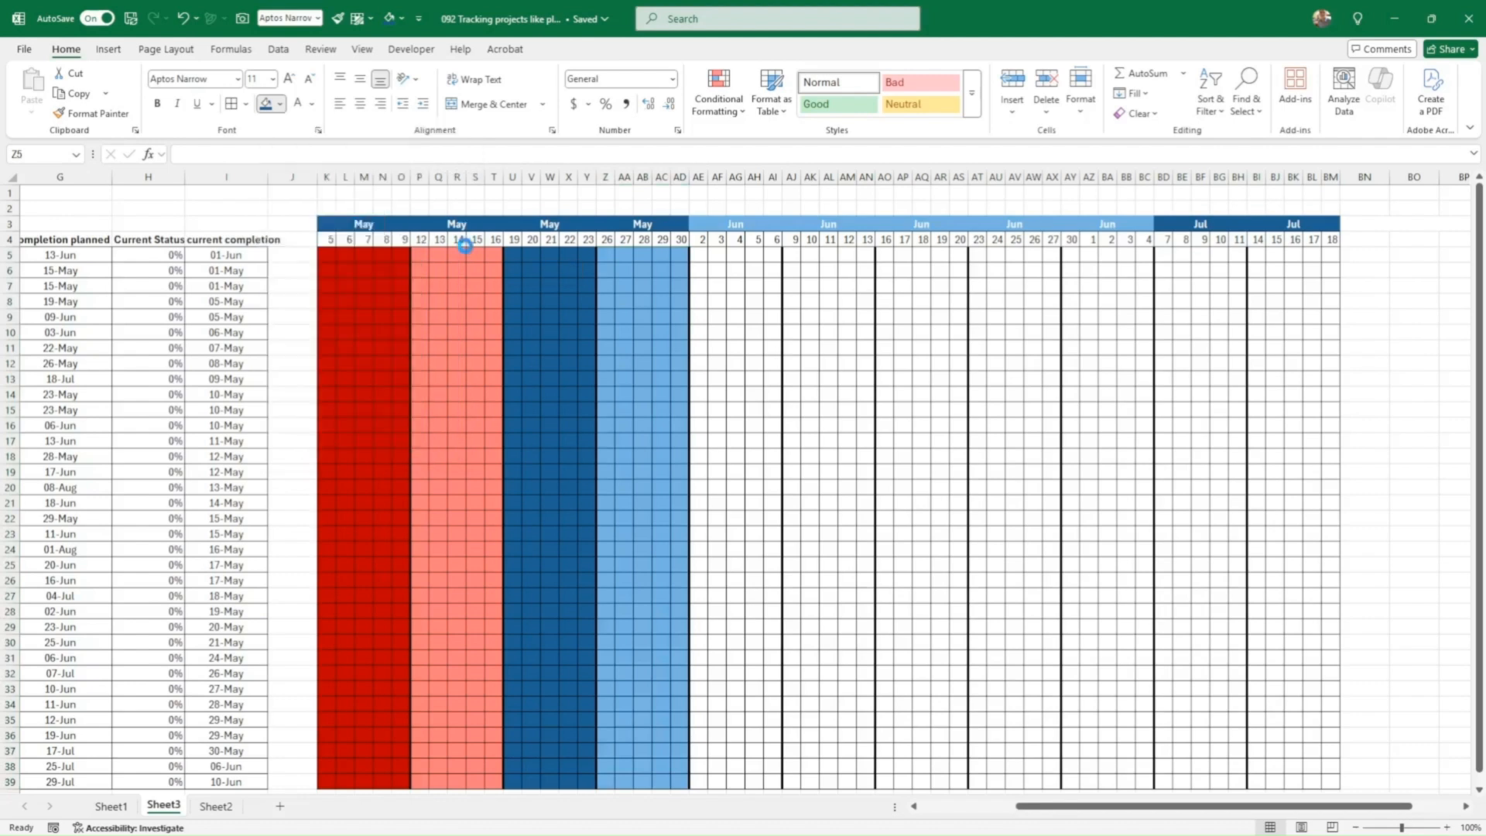
Step: Fill week AE5:AI39 dark teal and week AJ5:AN39 light teal
{"action": "left_click_drag", "start_coordinate": [702, 258], "coordinate": [761, 752]}
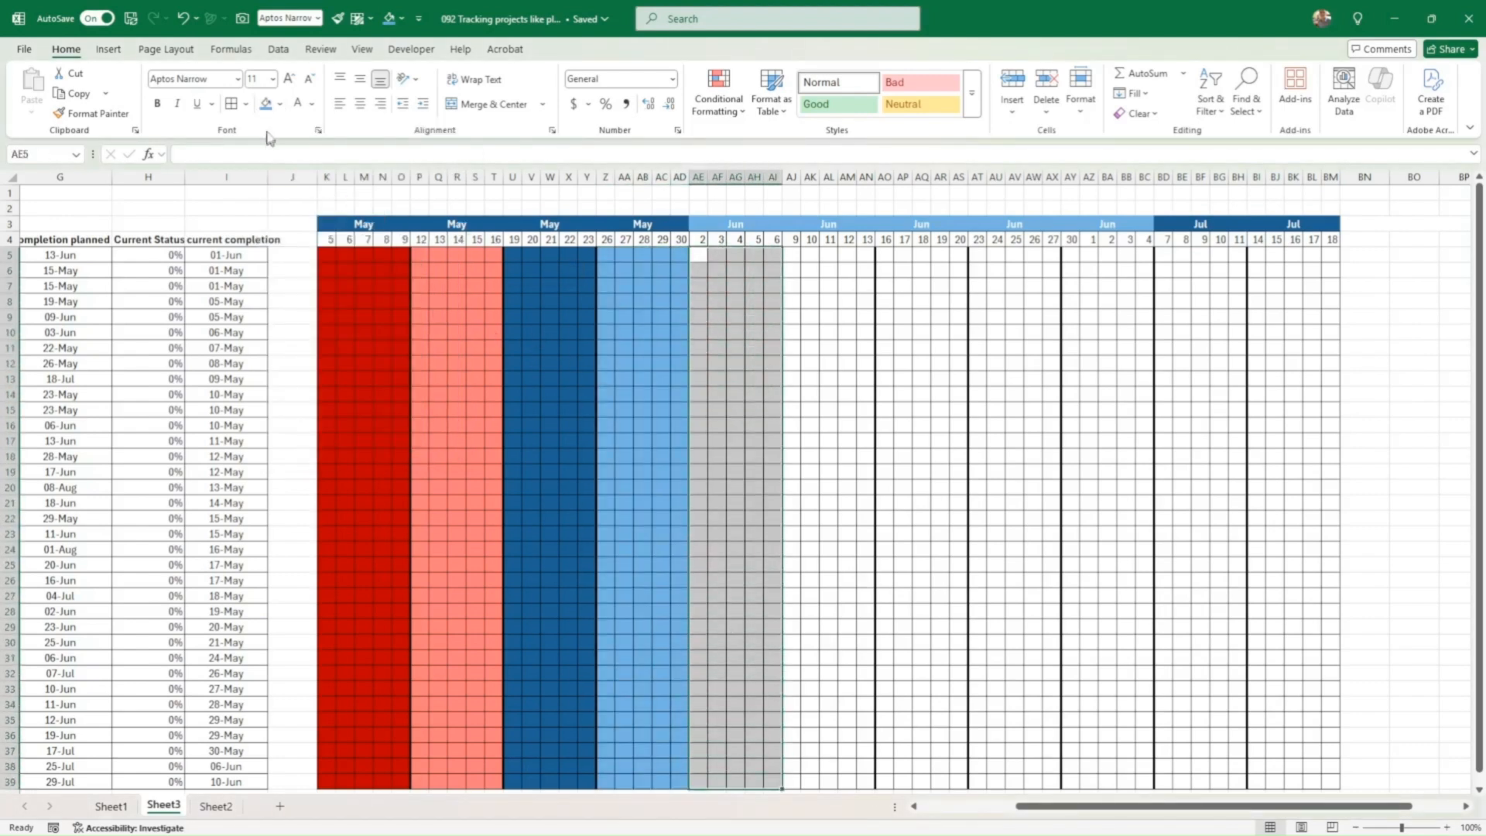
{"action": "left_click", "coordinate": [282, 105]}
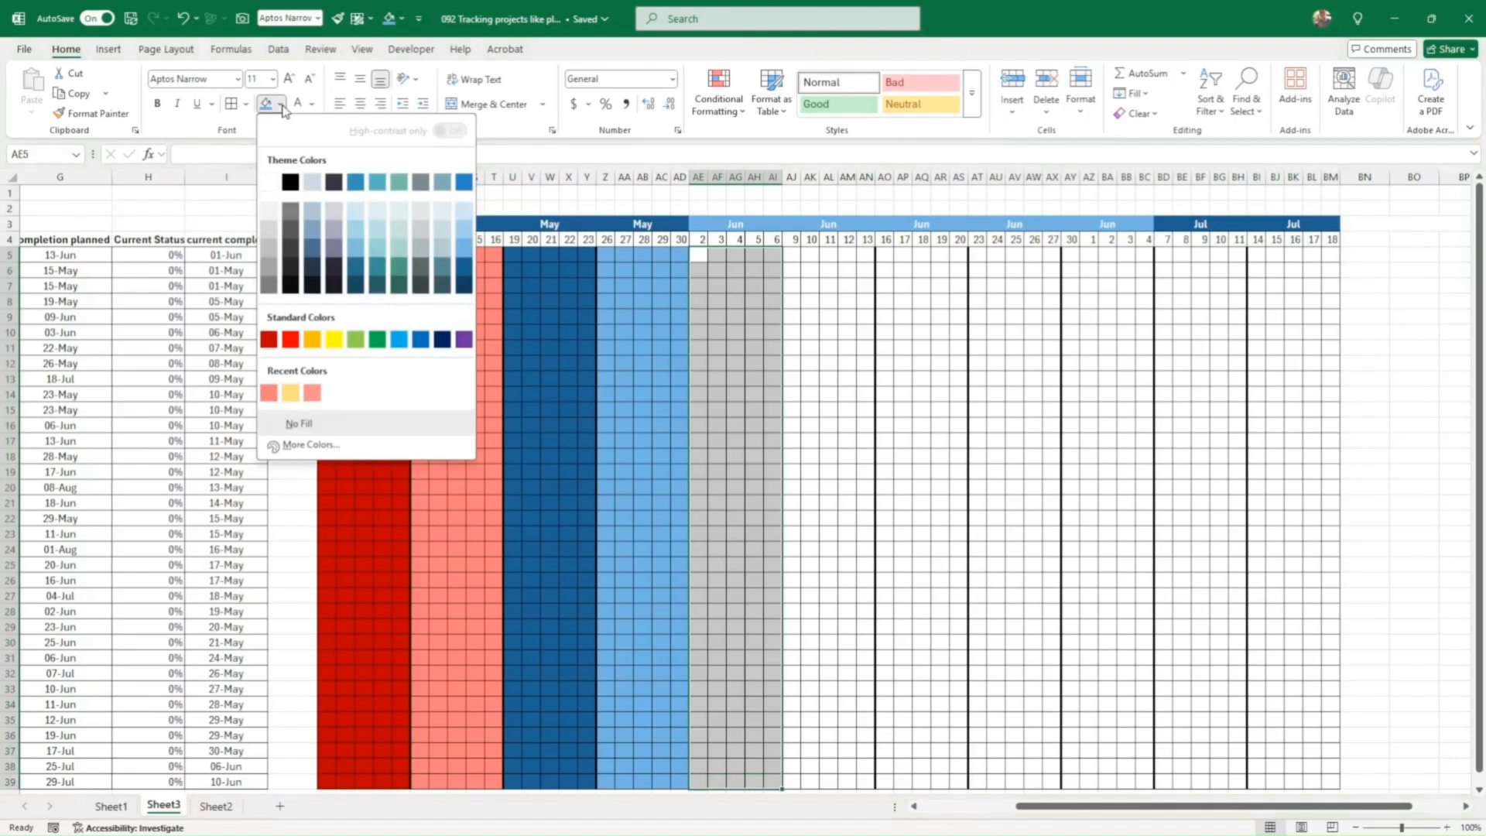
{"action": "left_click", "coordinate": [395, 270]}
{"action": "left_click", "coordinate": [794, 256]}
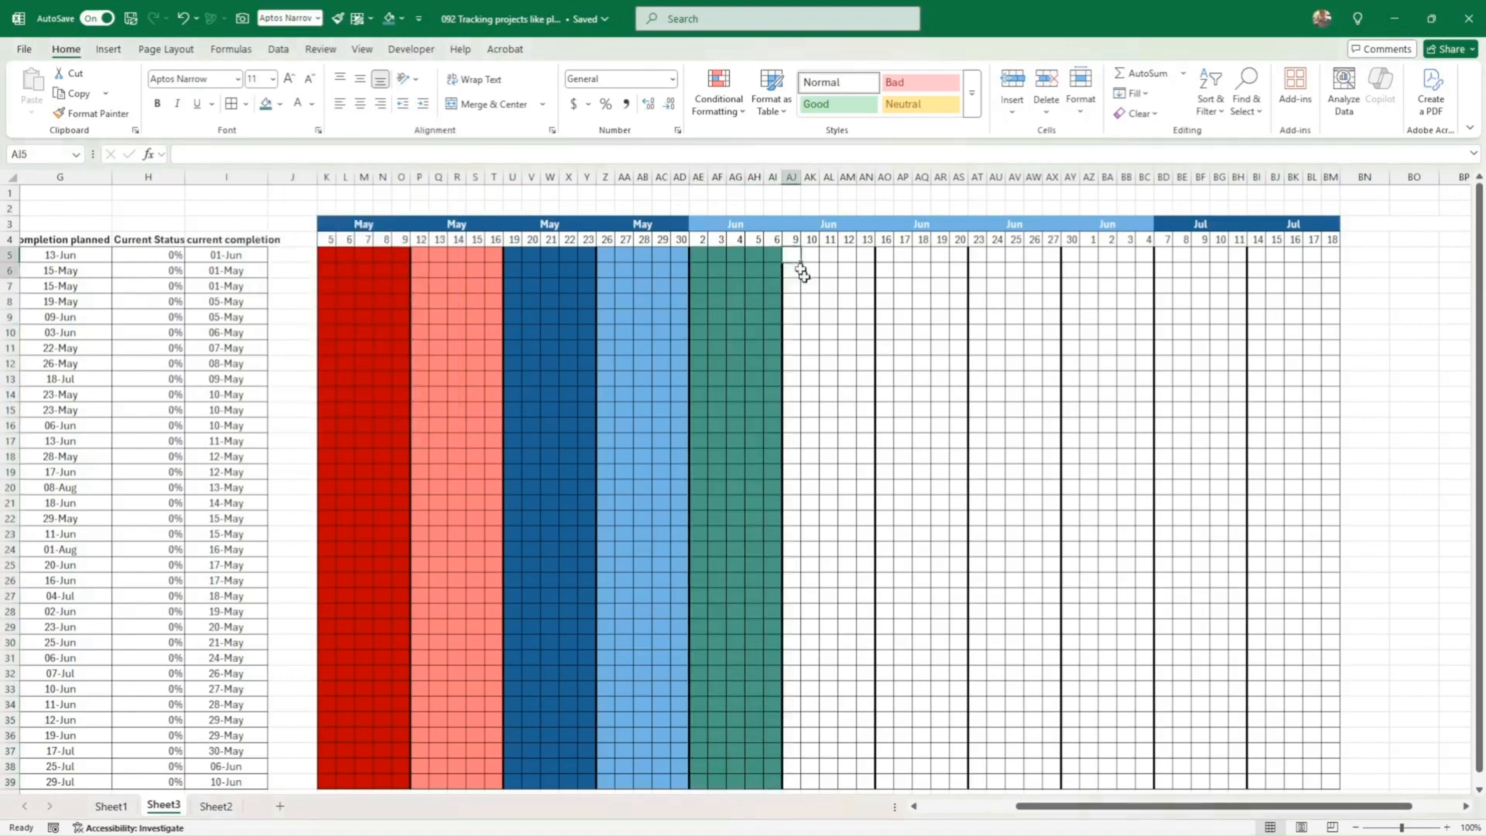
{"action": "left_click_drag", "start_coordinate": [801, 263], "coordinate": [866, 783]}
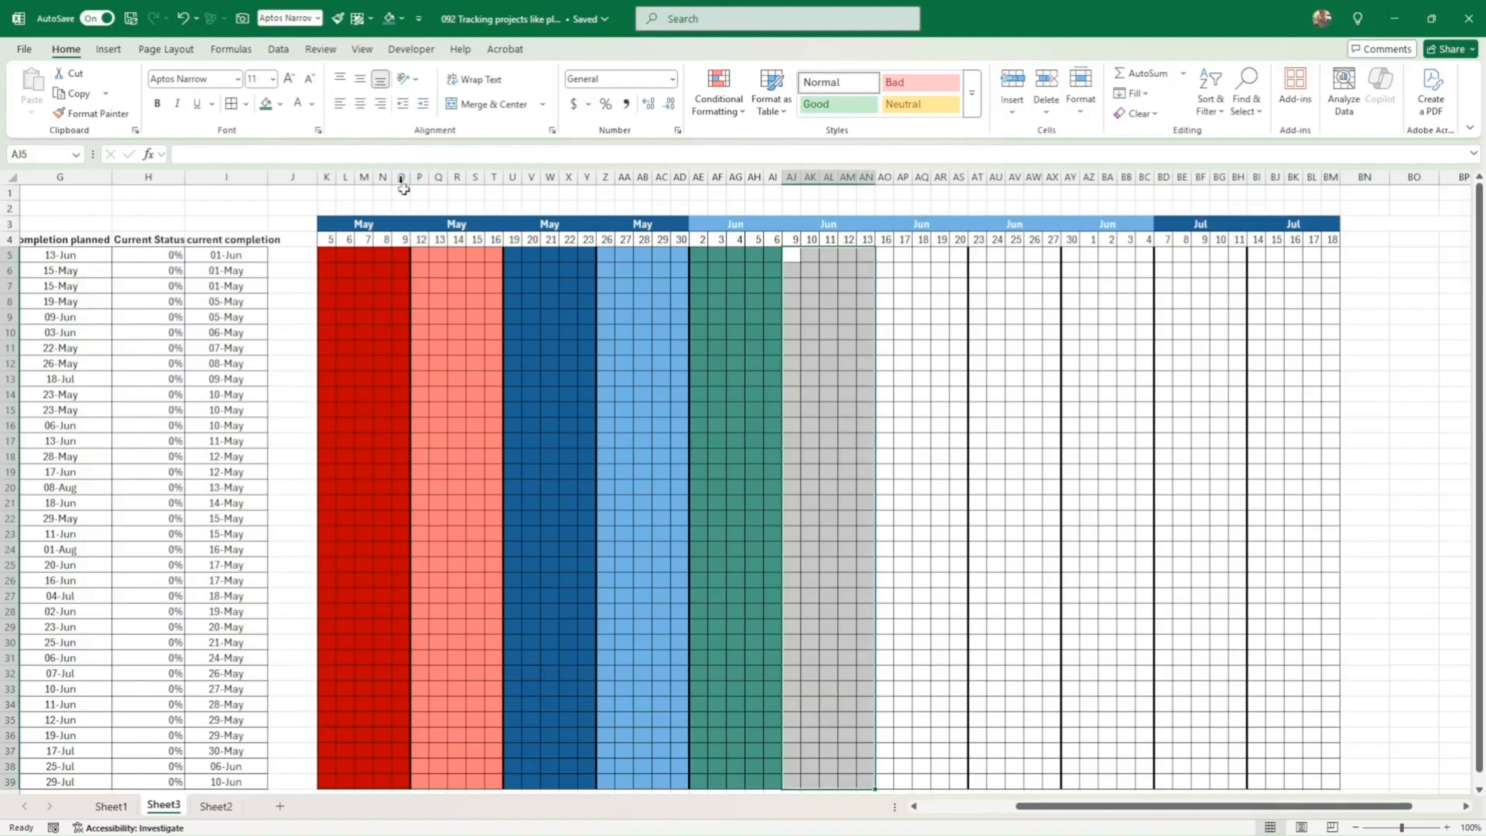
{"action": "left_click", "coordinate": [280, 104]}
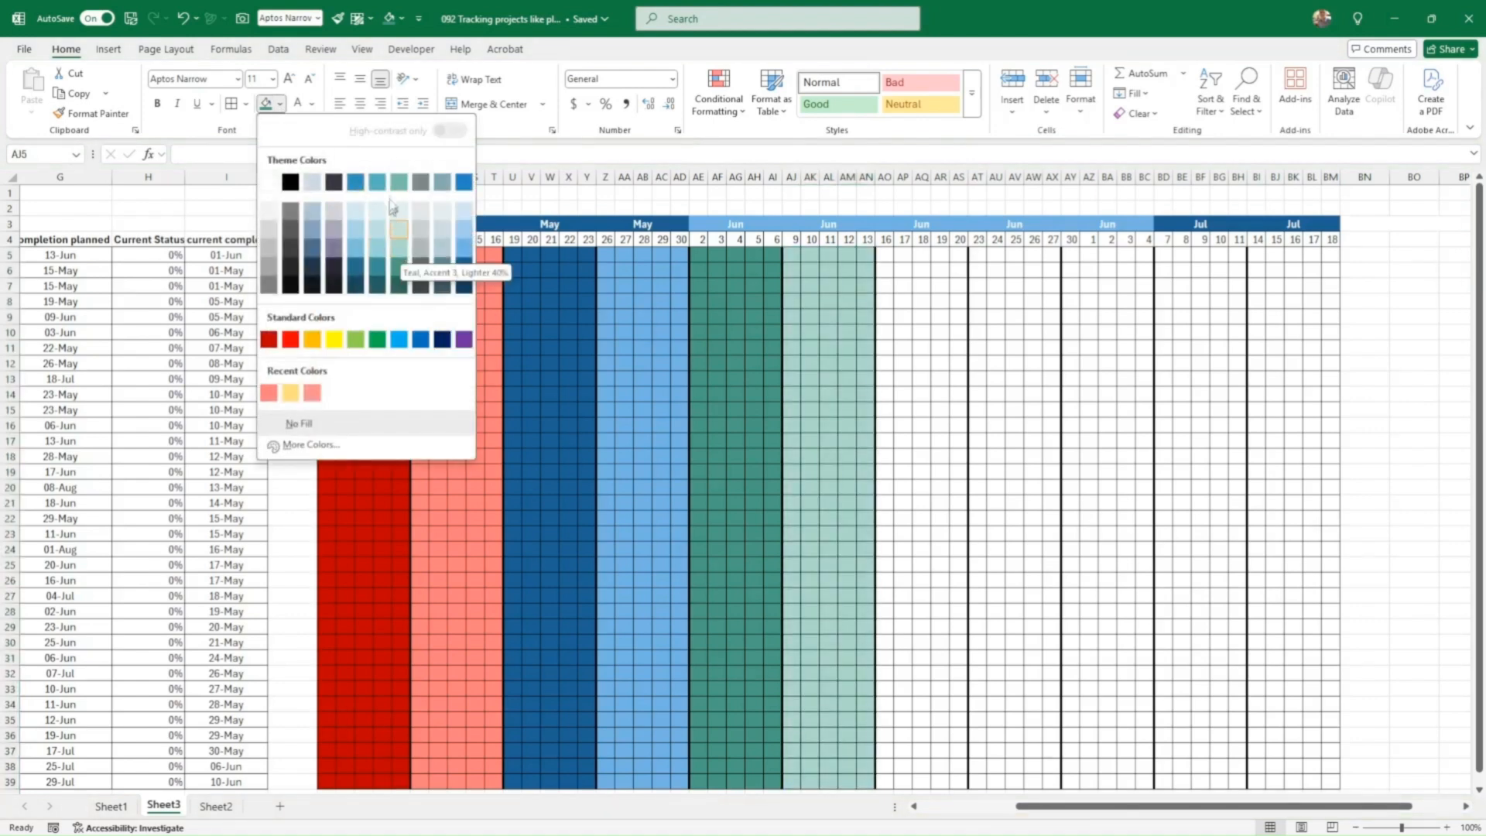
{"action": "left_click", "coordinate": [400, 251]}
Step: Fill week AO5:AS39 orange and week AT5:AX39 pale yellow
{"action": "left_click_drag", "start_coordinate": [886, 257], "coordinate": [956, 767]}
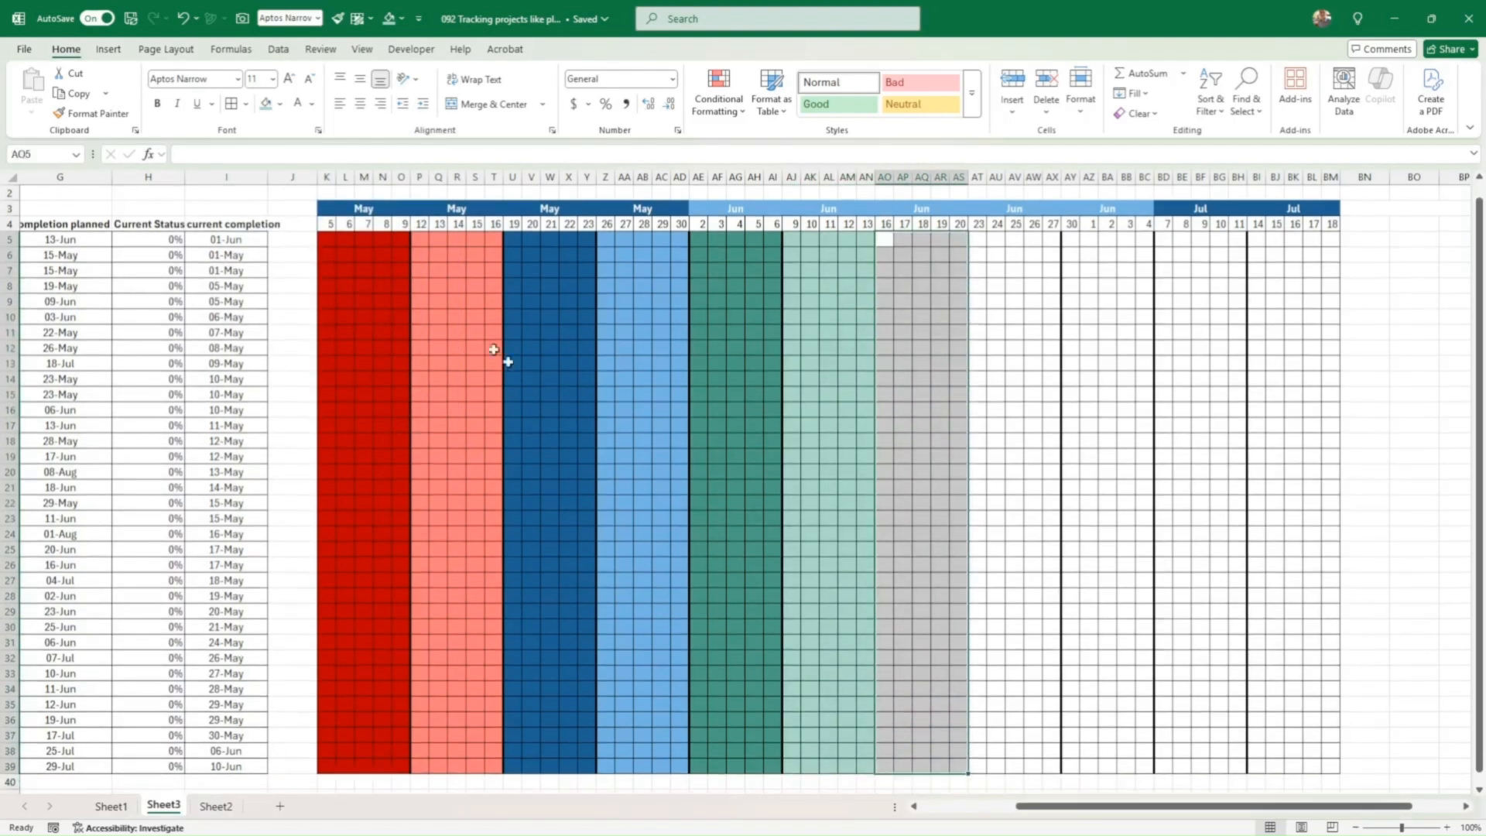
{"action": "left_click", "coordinate": [280, 103]}
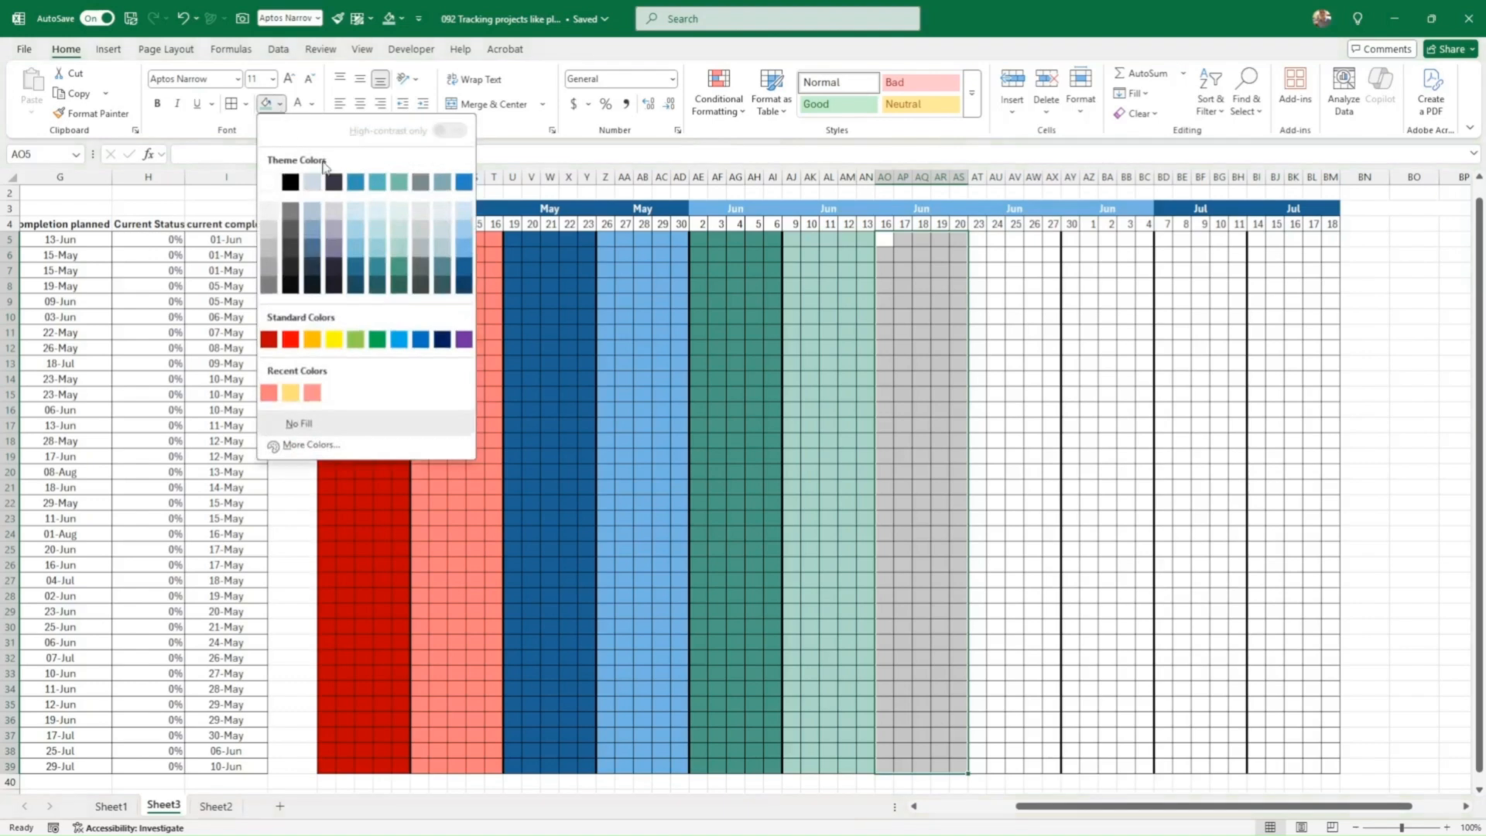
{"action": "left_click", "coordinate": [311, 343]}
{"action": "scroll", "coordinate": [982, 291], "scroll_direction": "up", "scroll_amount": 1}
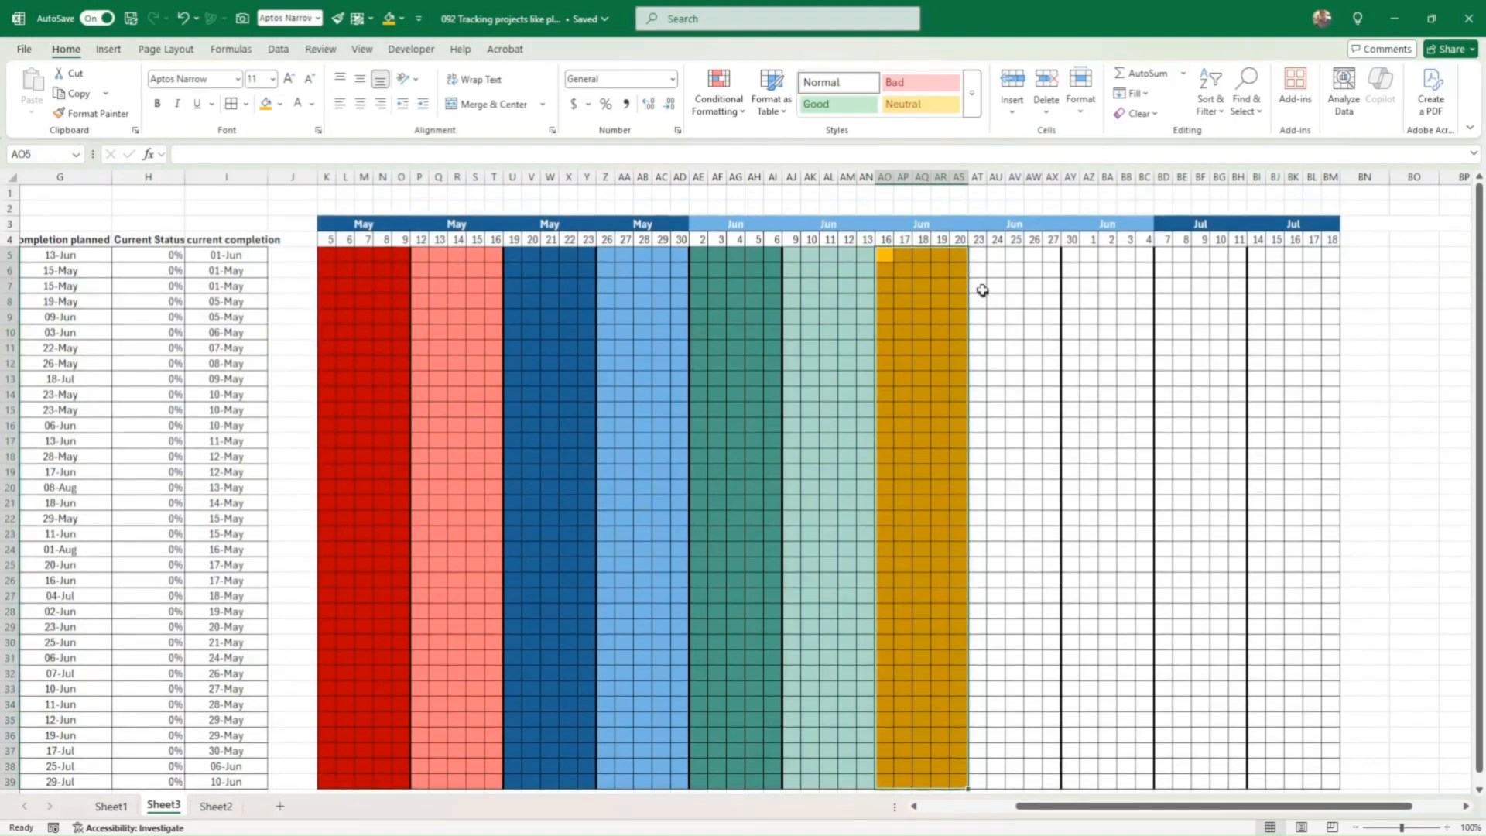
{"action": "left_click_drag", "start_coordinate": [980, 253], "coordinate": [1048, 784]}
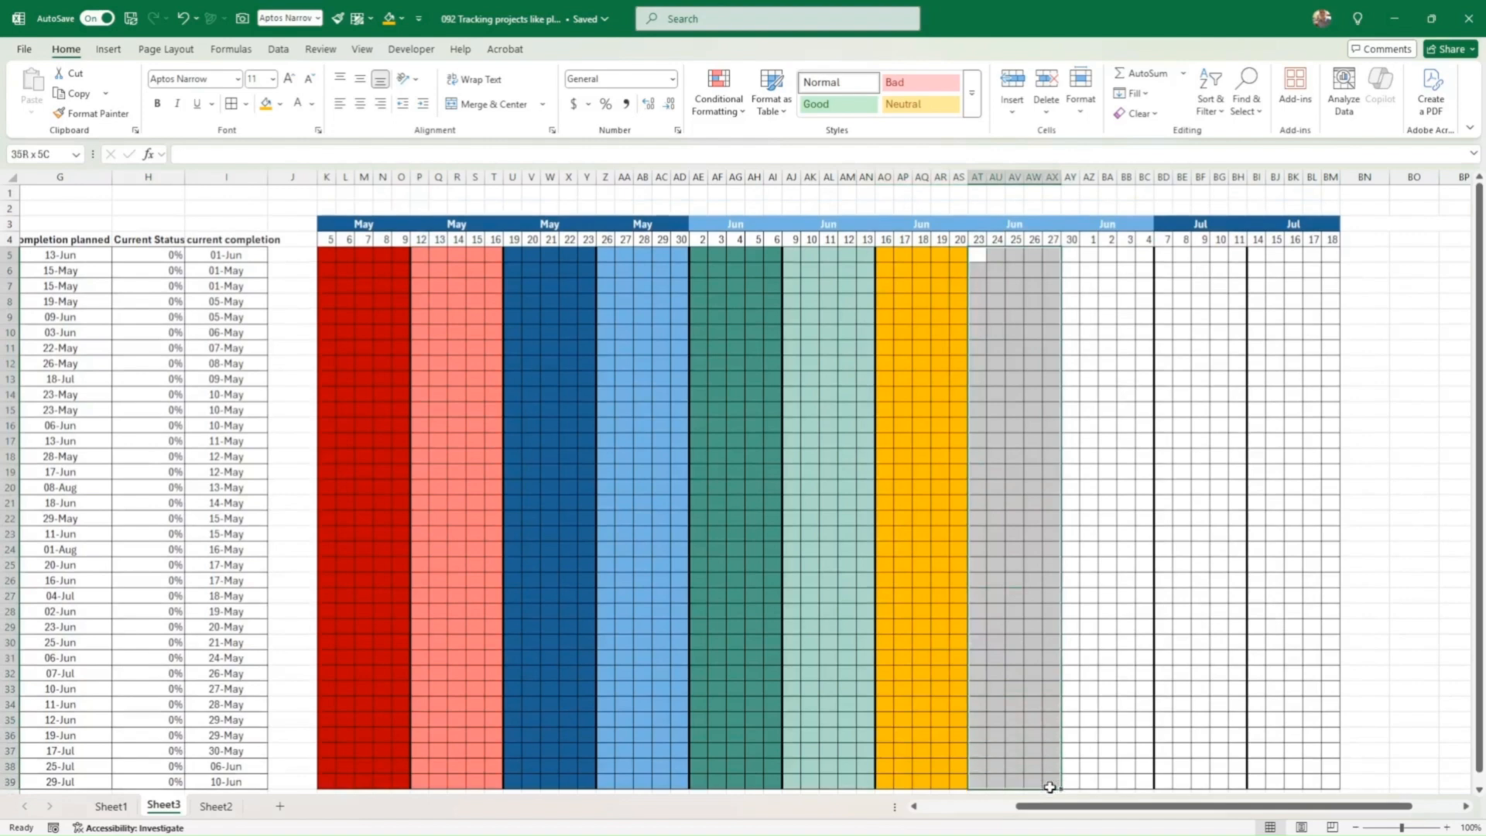
{"action": "left_click", "coordinate": [281, 105]}
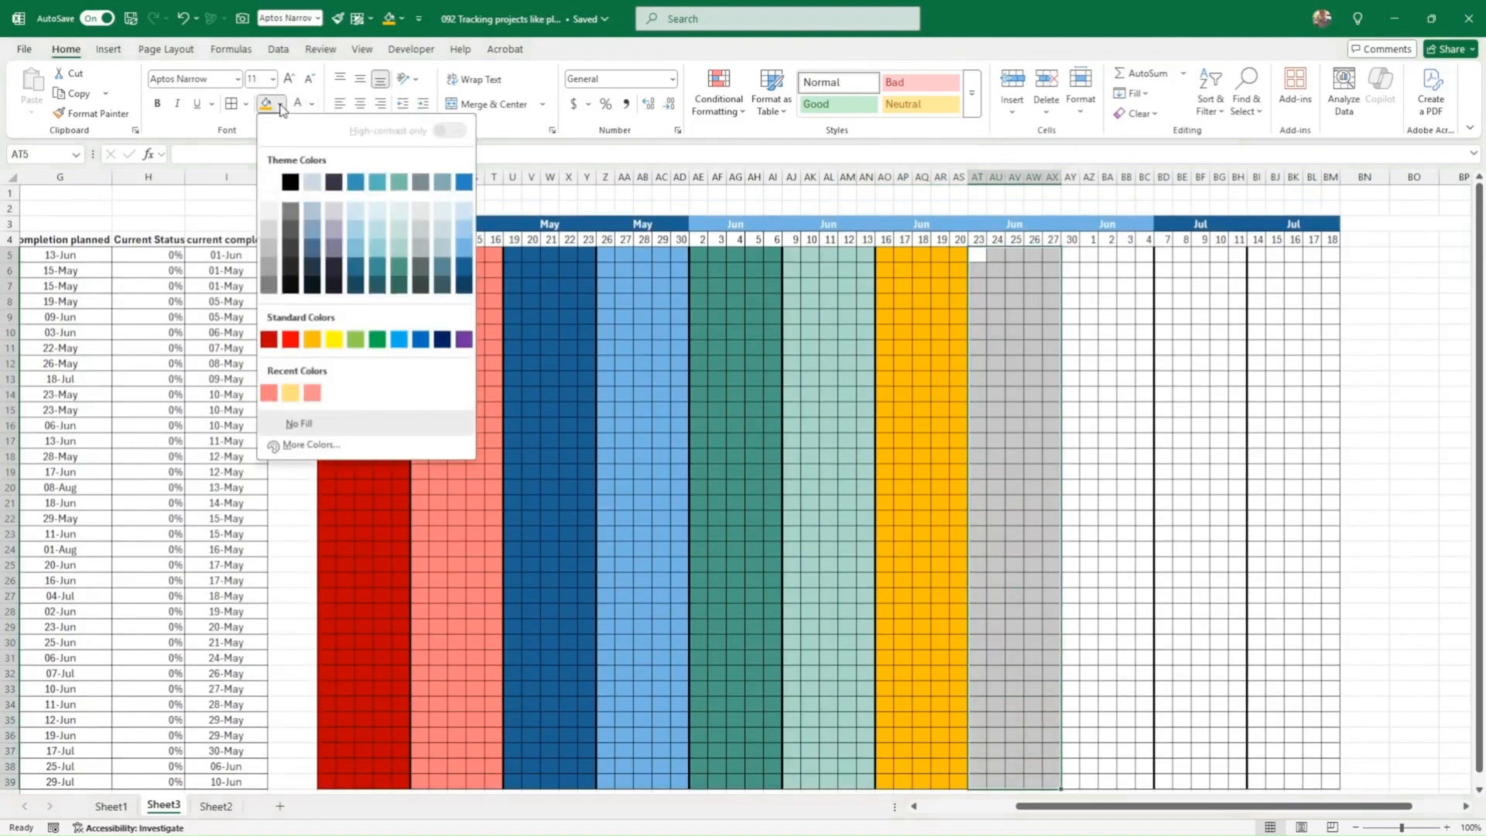
{"action": "left_click", "coordinate": [312, 338]}
{"action": "left_click", "coordinate": [280, 104]}
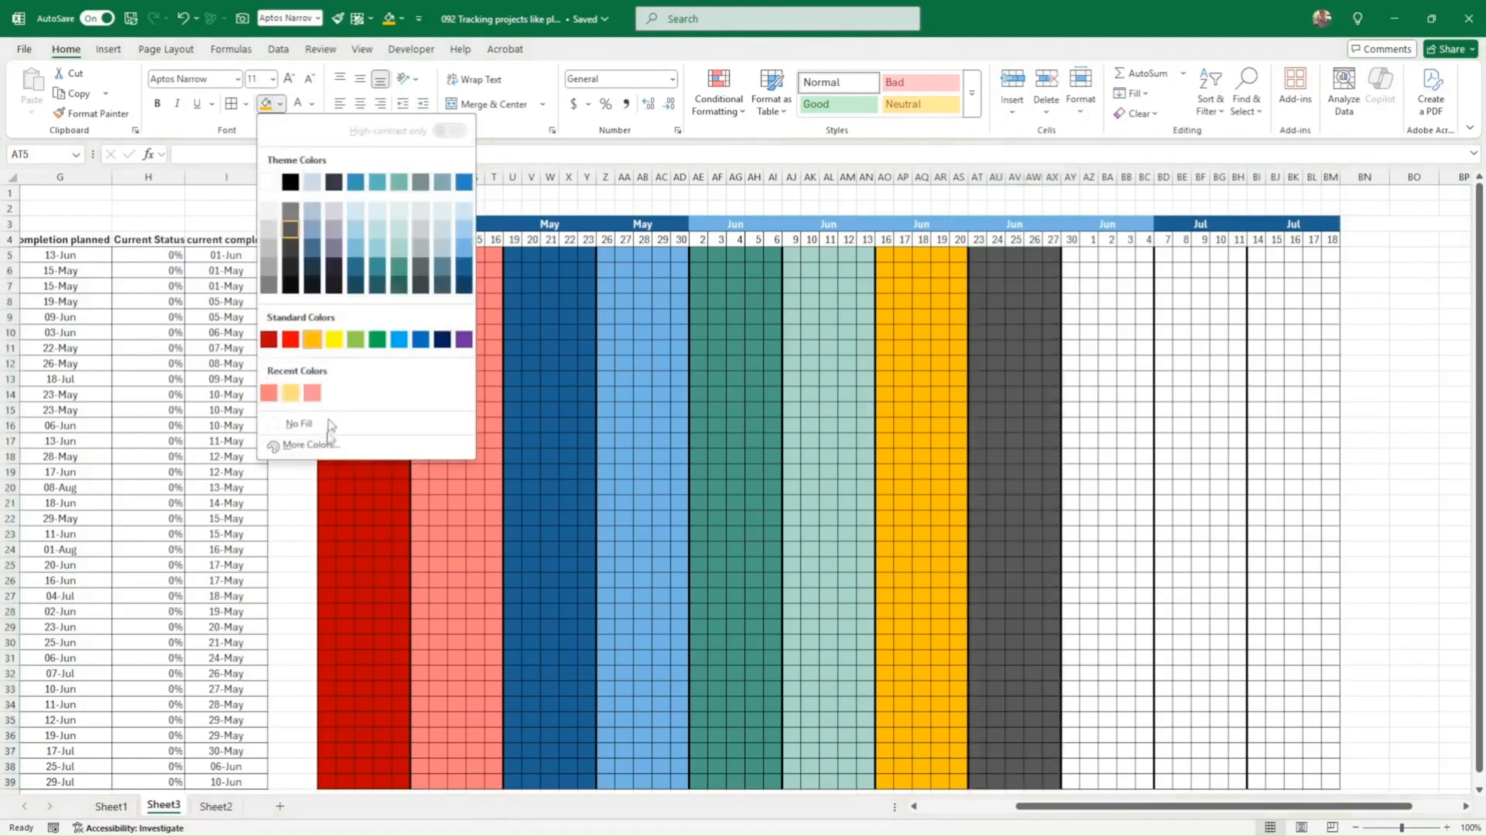
{"action": "left_click", "coordinate": [309, 445]}
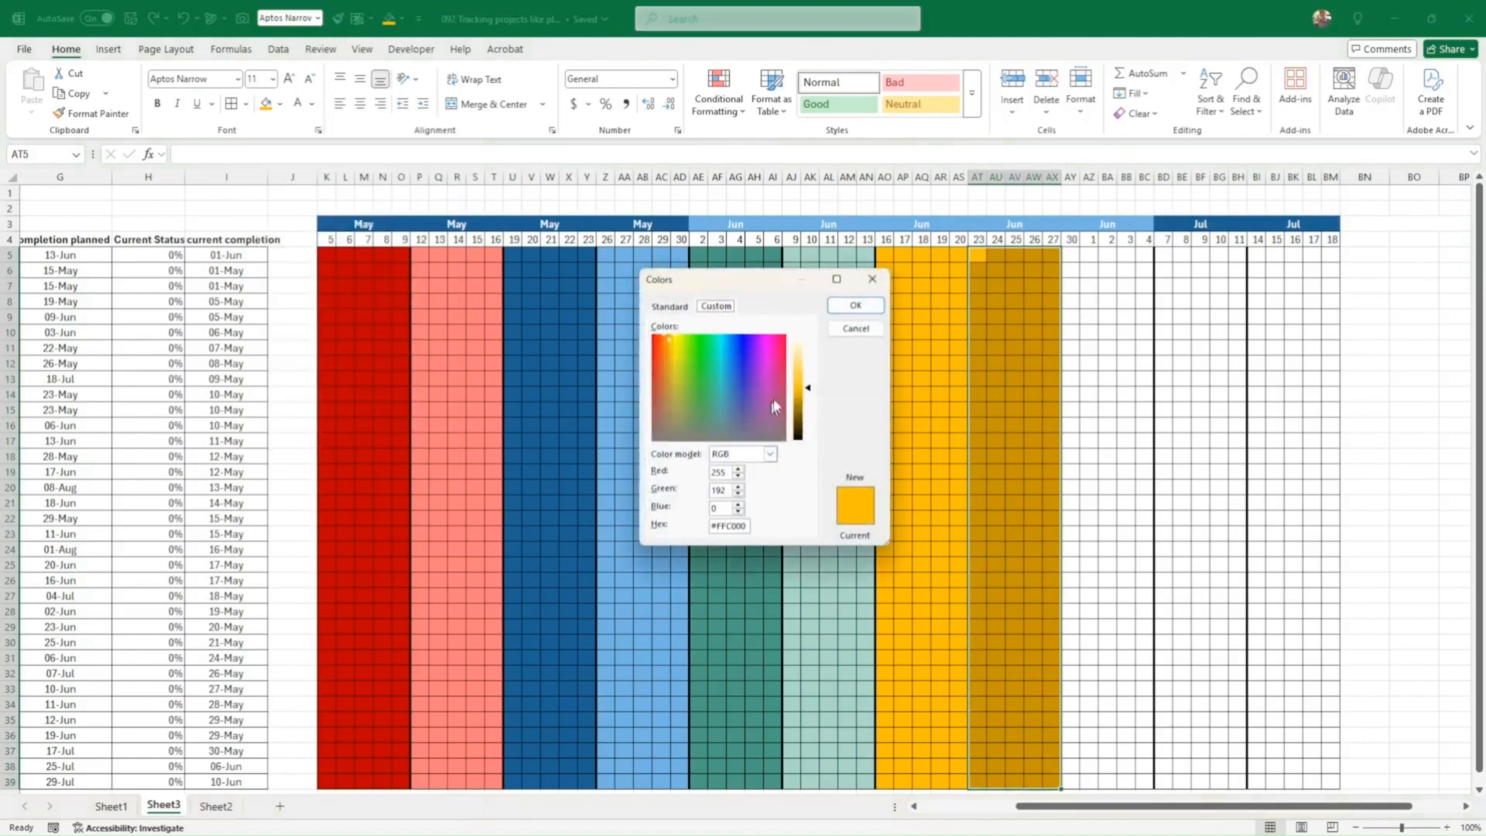
{"action": "left_click_drag", "start_coordinate": [808, 372], "coordinate": [806, 362]}
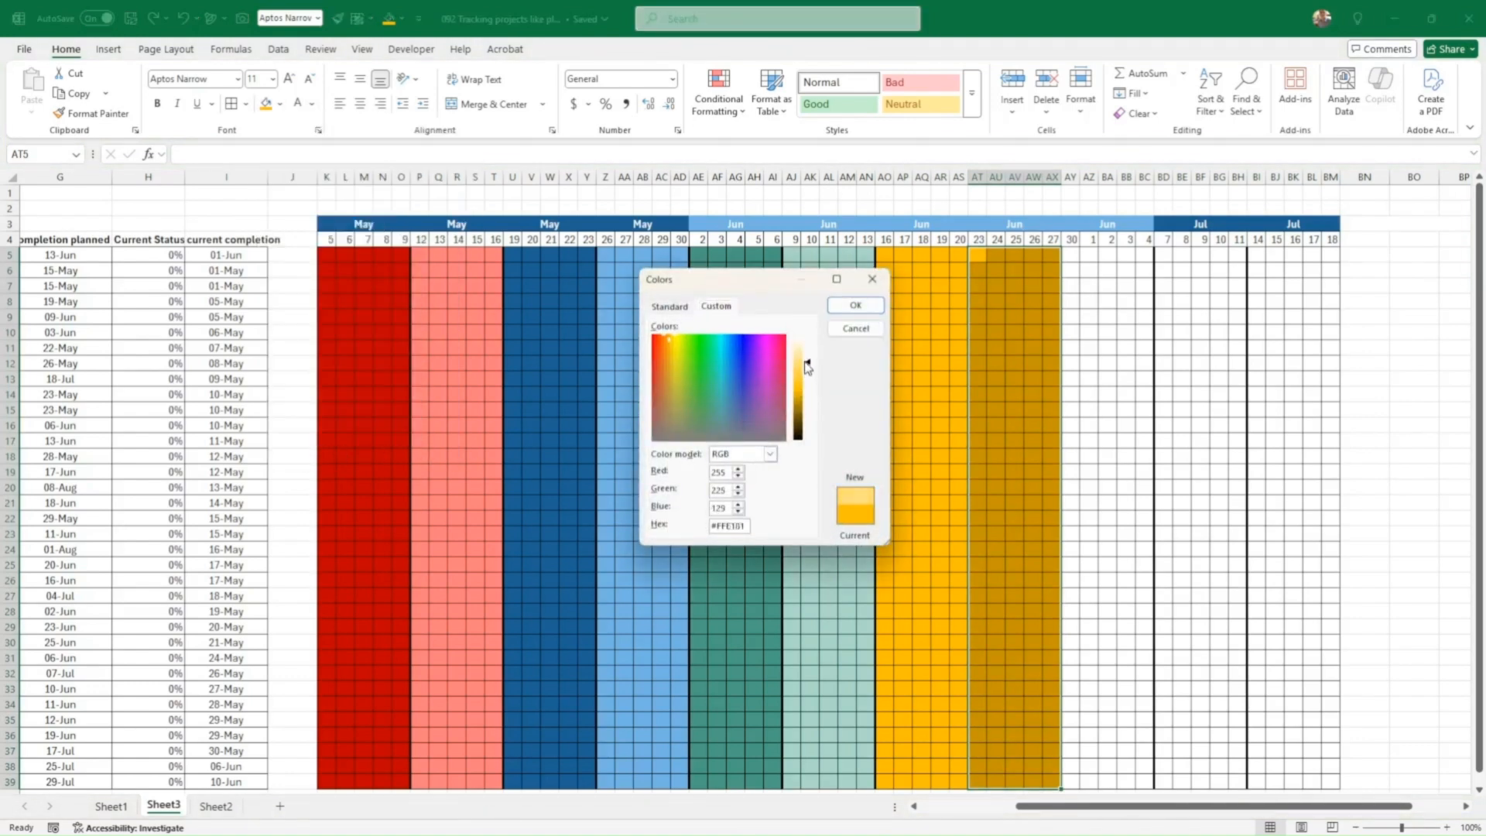
{"action": "left_click", "coordinate": [855, 304]}
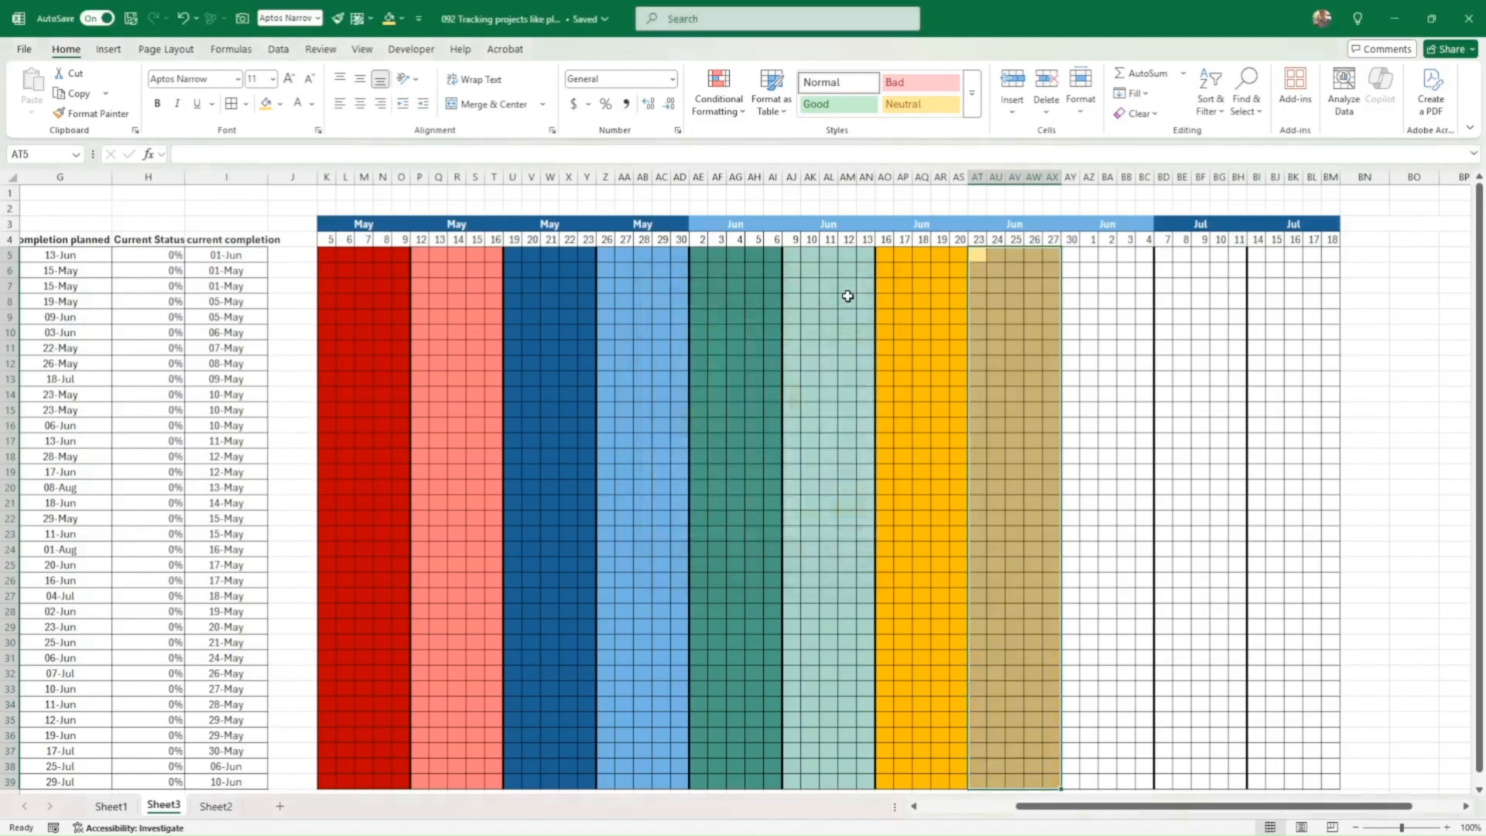
Step: Paint the K5:Y39 colour pattern onto the July columns AY5:BM39
{"action": "mouse_move", "coordinate": [327, 255]}
{"action": "left_mouse_down"}
{"action": "mouse_move", "coordinate": [657, 717]}
{"action": "mouse_move", "coordinate": [592, 718]}
{"action": "left_mouse_up"}
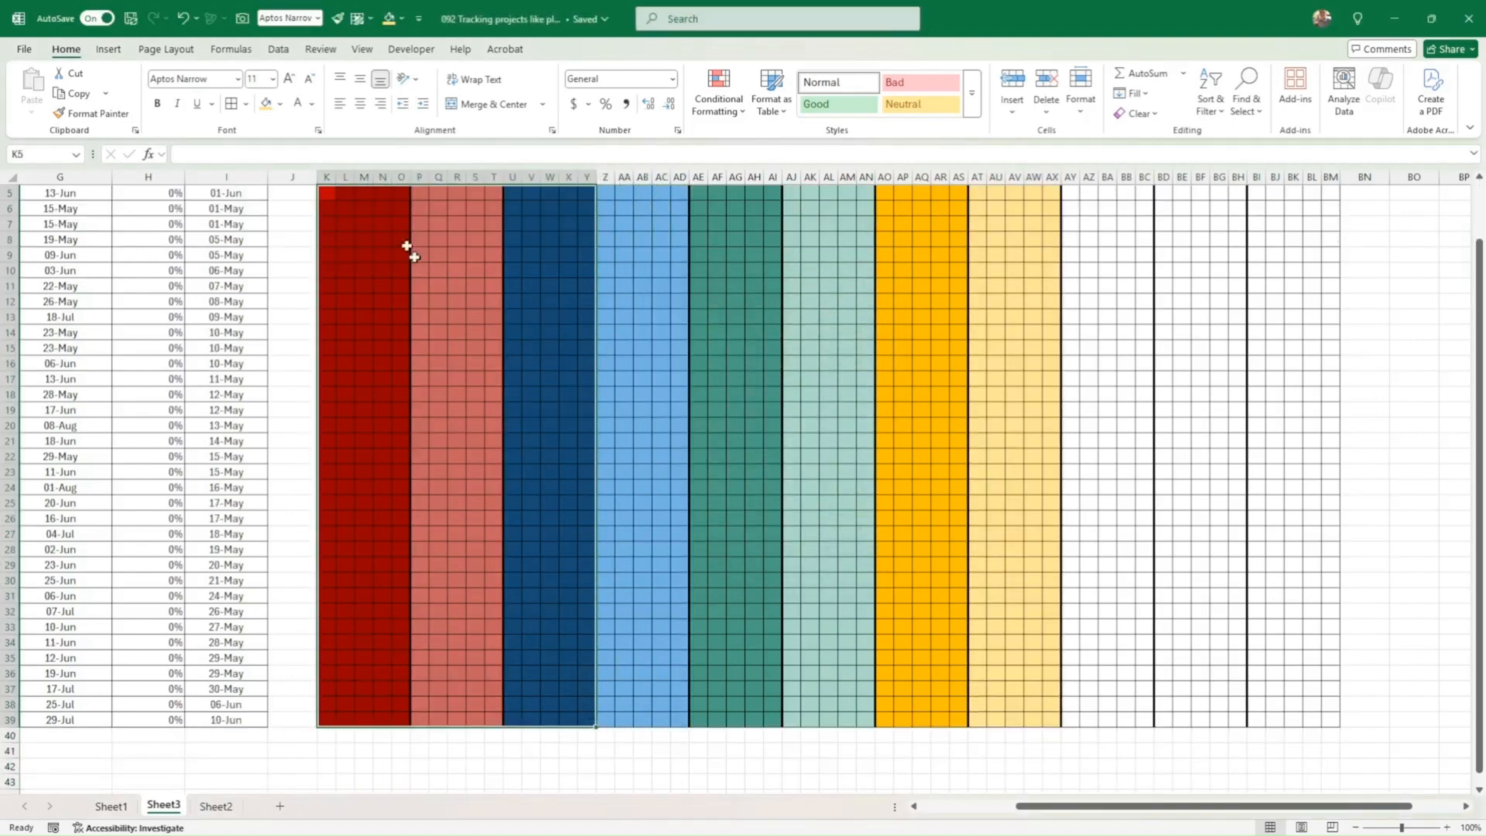
{"action": "left_click", "coordinate": [90, 111]}
{"action": "scroll", "coordinate": [968, 372], "scroll_direction": "up", "scroll_amount": 2}
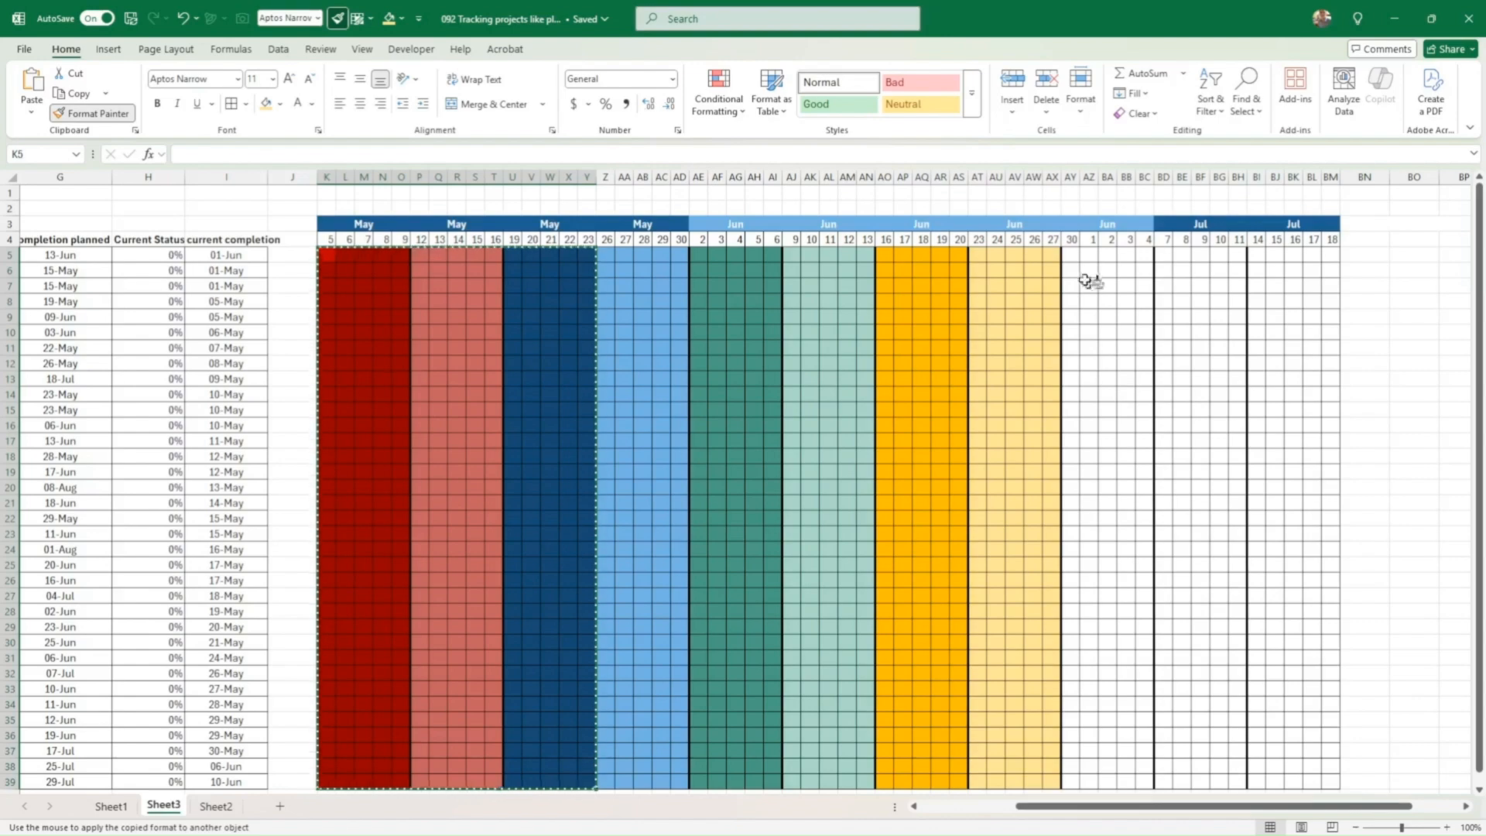
{"action": "left_click", "coordinate": [1068, 257]}
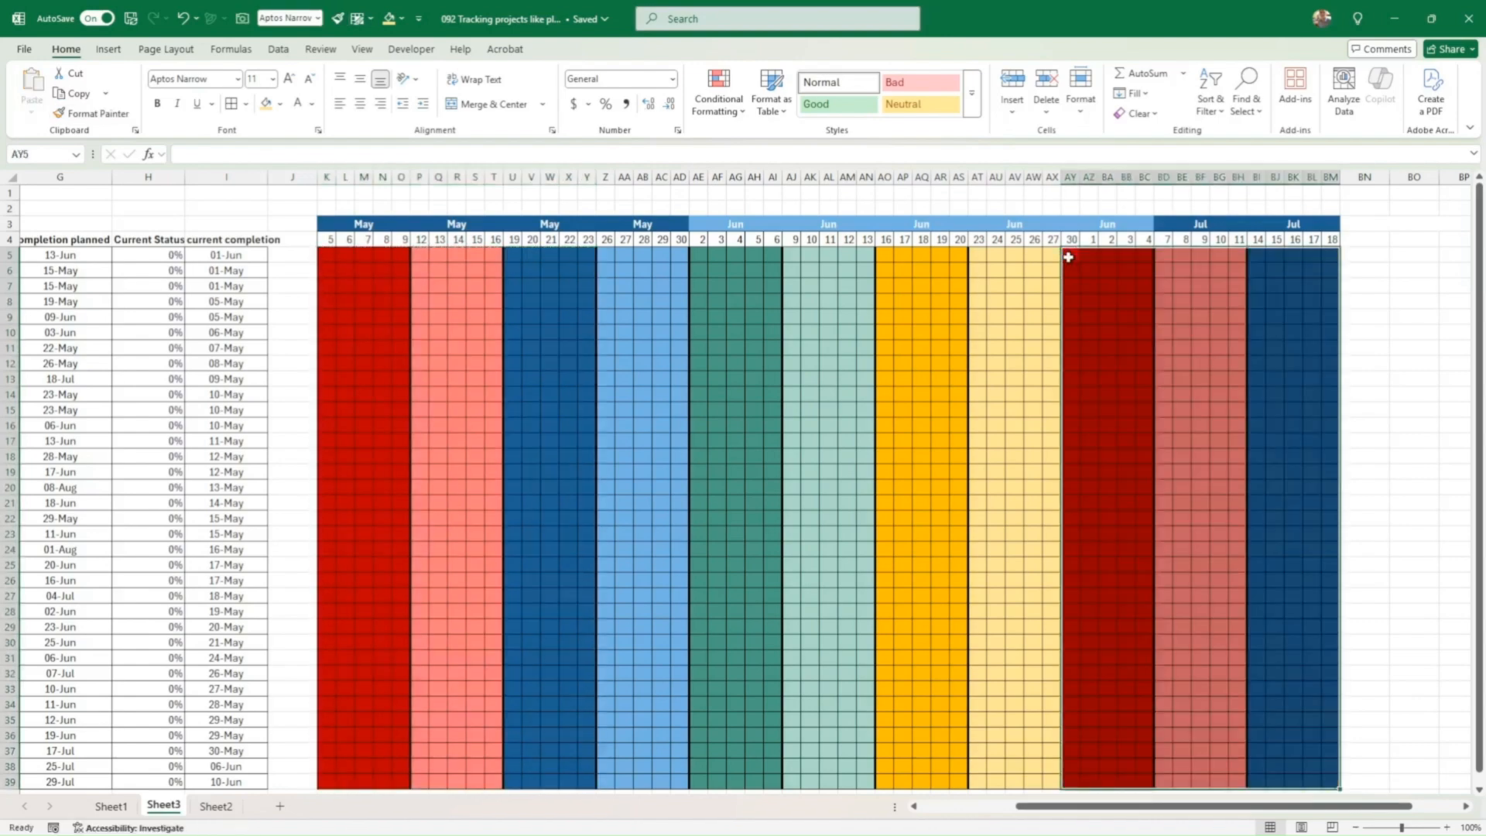
{"action": "left_click", "coordinate": [1015, 343]}
{"action": "scroll", "coordinate": [896, 547], "scroll_direction": "down", "scroll_amount": 2}
{"action": "scroll", "coordinate": [897, 548], "scroll_direction": "down", "scroll_amount": 1}
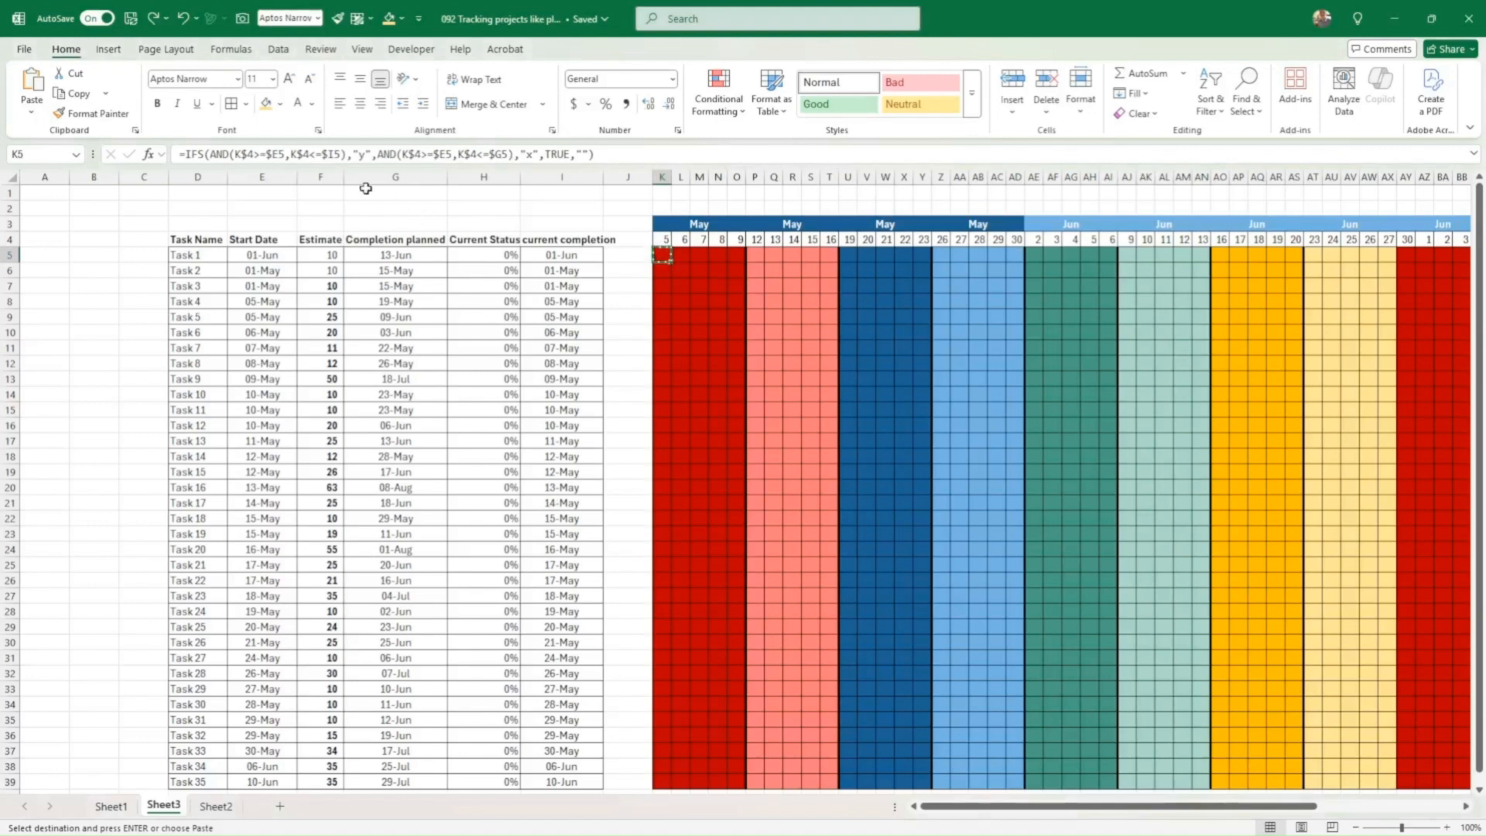
Step: Confirm K5's IFS formula and fill it down column K
{"action": "double_click", "coordinate": [664, 255]}
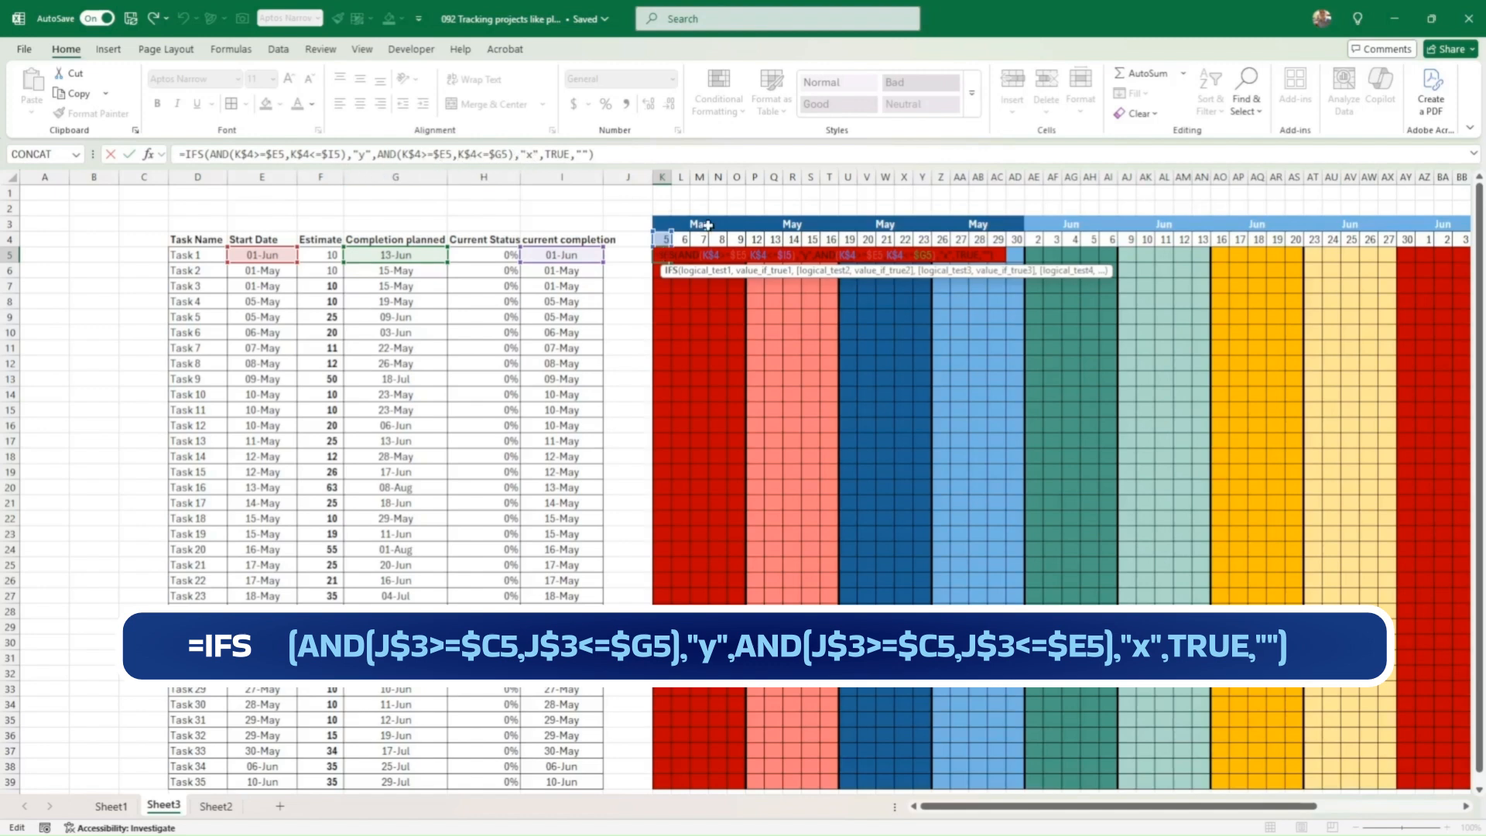
{"action": "key", "text": "Return"}
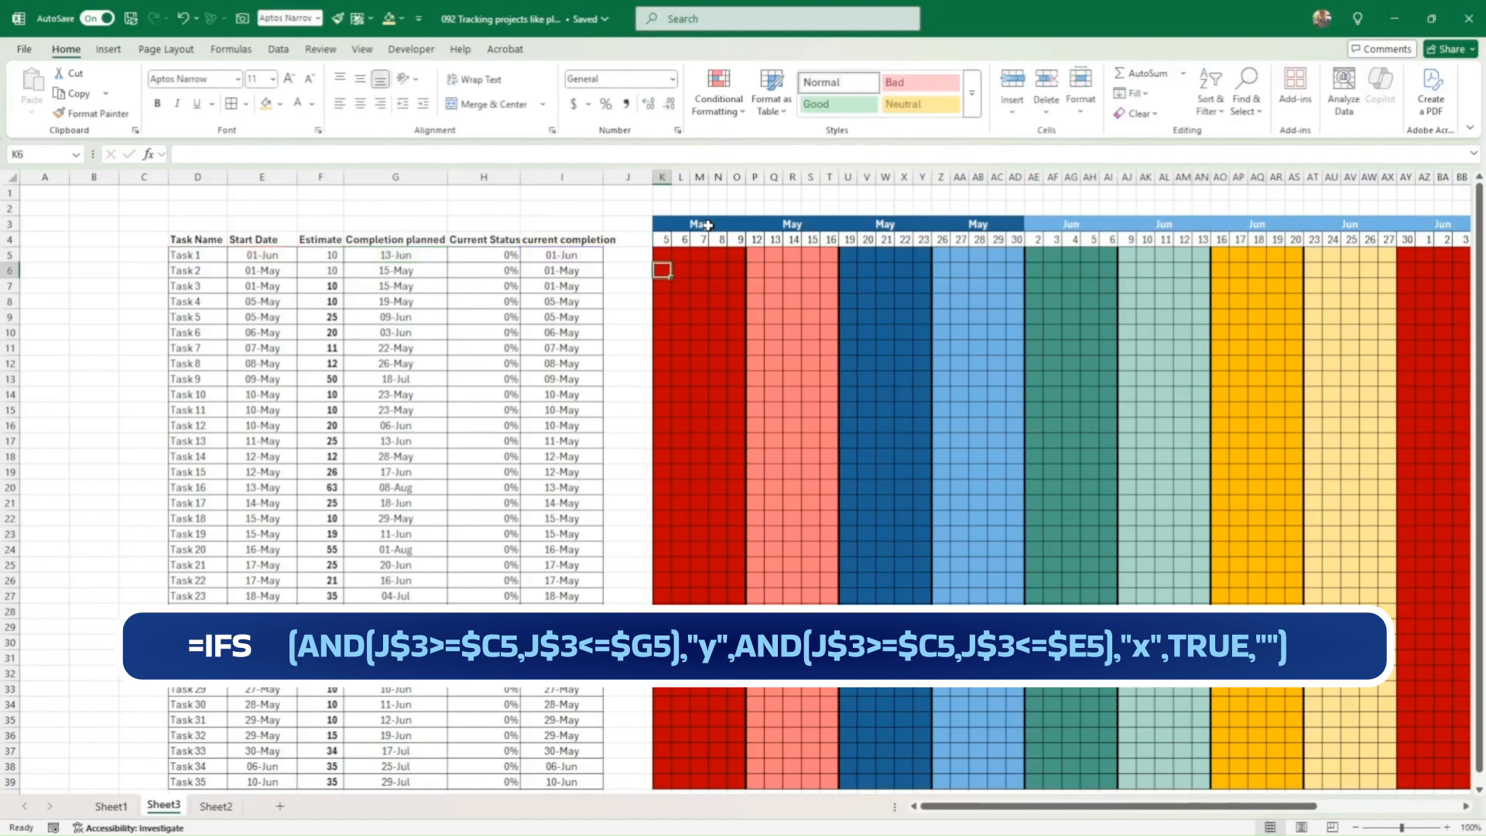
{"action": "left_click", "coordinate": [662, 253]}
{"action": "left_click_drag", "start_coordinate": [672, 263], "coordinate": [664, 786]}
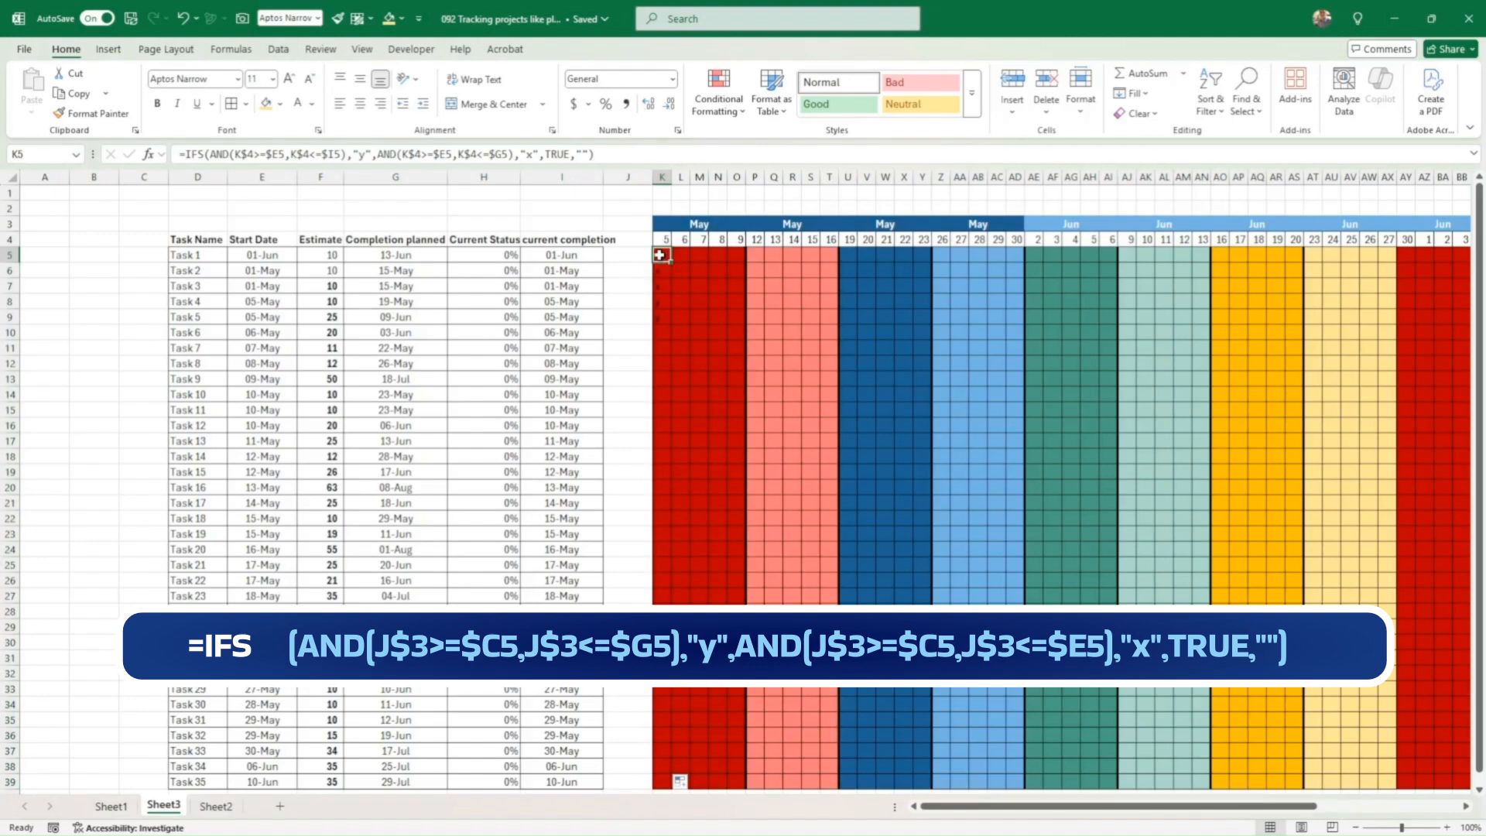
Step: Copy the K5:K39 formulas and select the rest of the grid through BM39
{"action": "left_click_drag", "start_coordinate": [659, 255], "coordinate": [656, 785]}
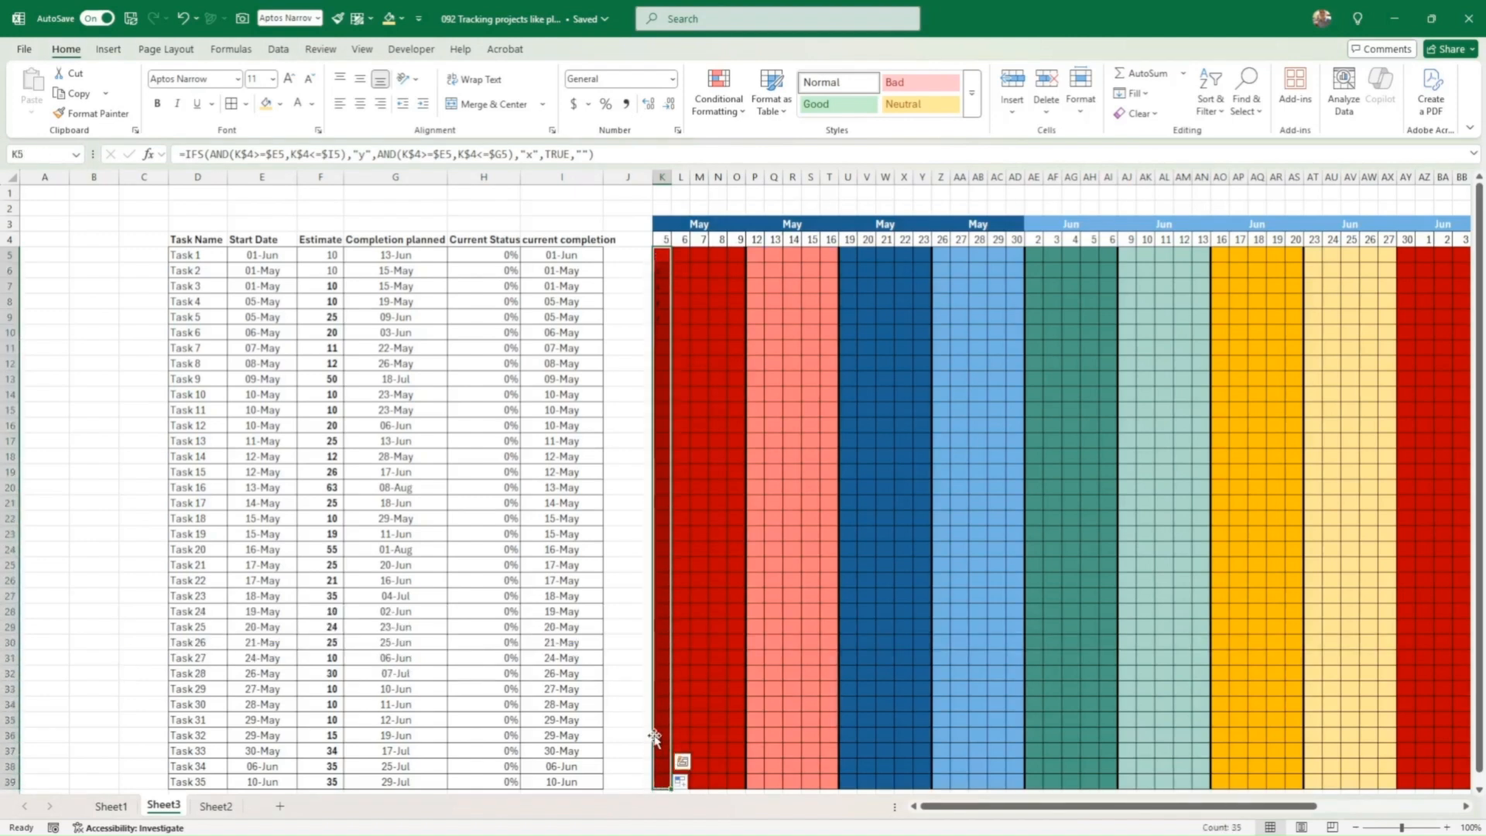
{"action": "key", "text": "ctrl+c"}
{"action": "left_click_drag", "start_coordinate": [681, 255], "coordinate": [1336, 699]}
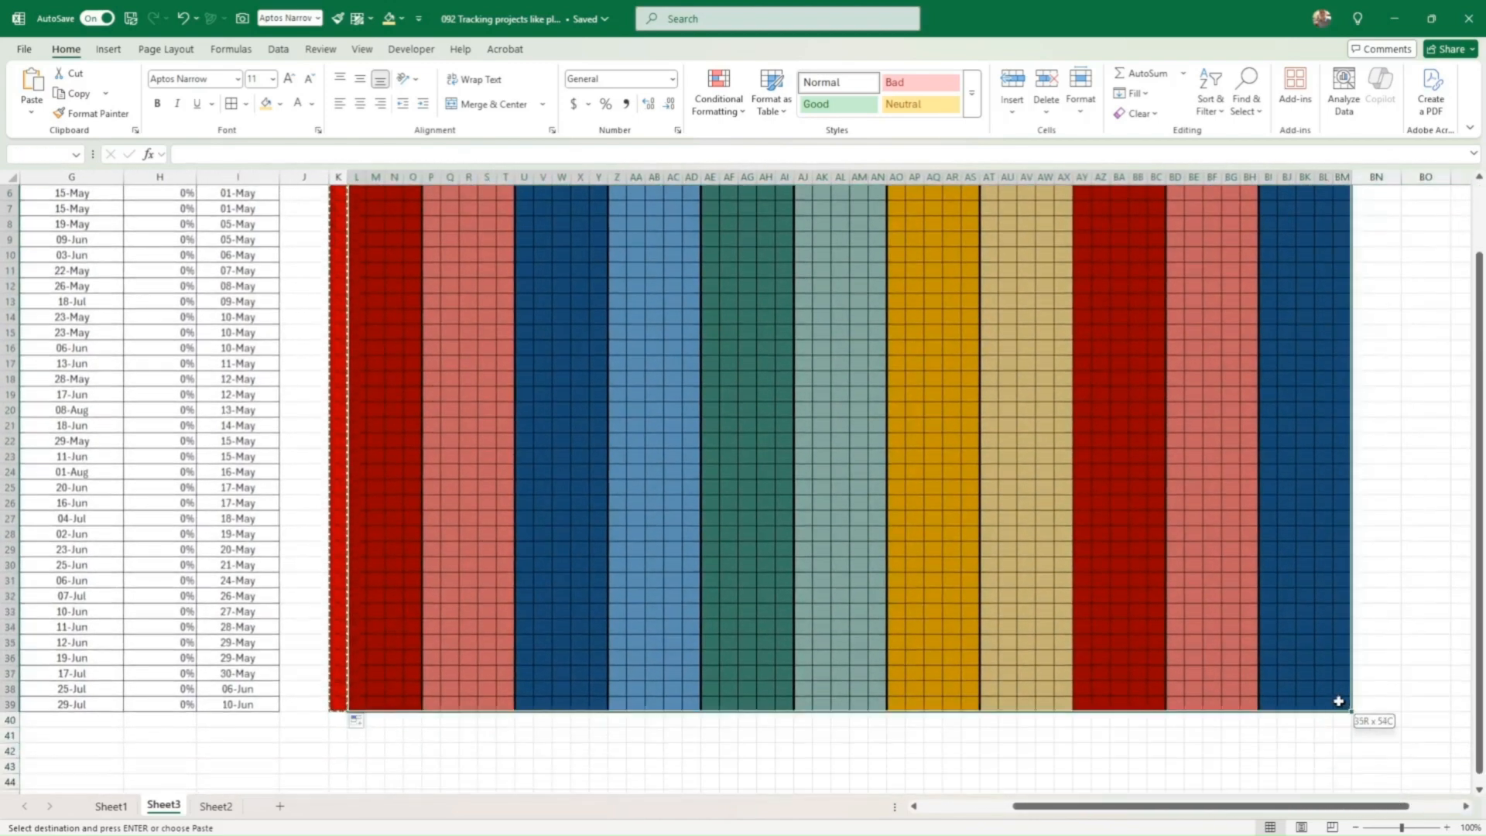
Step: Paste only the formulas into the selected chart grid
{"action": "right_click", "coordinate": [715, 384]}
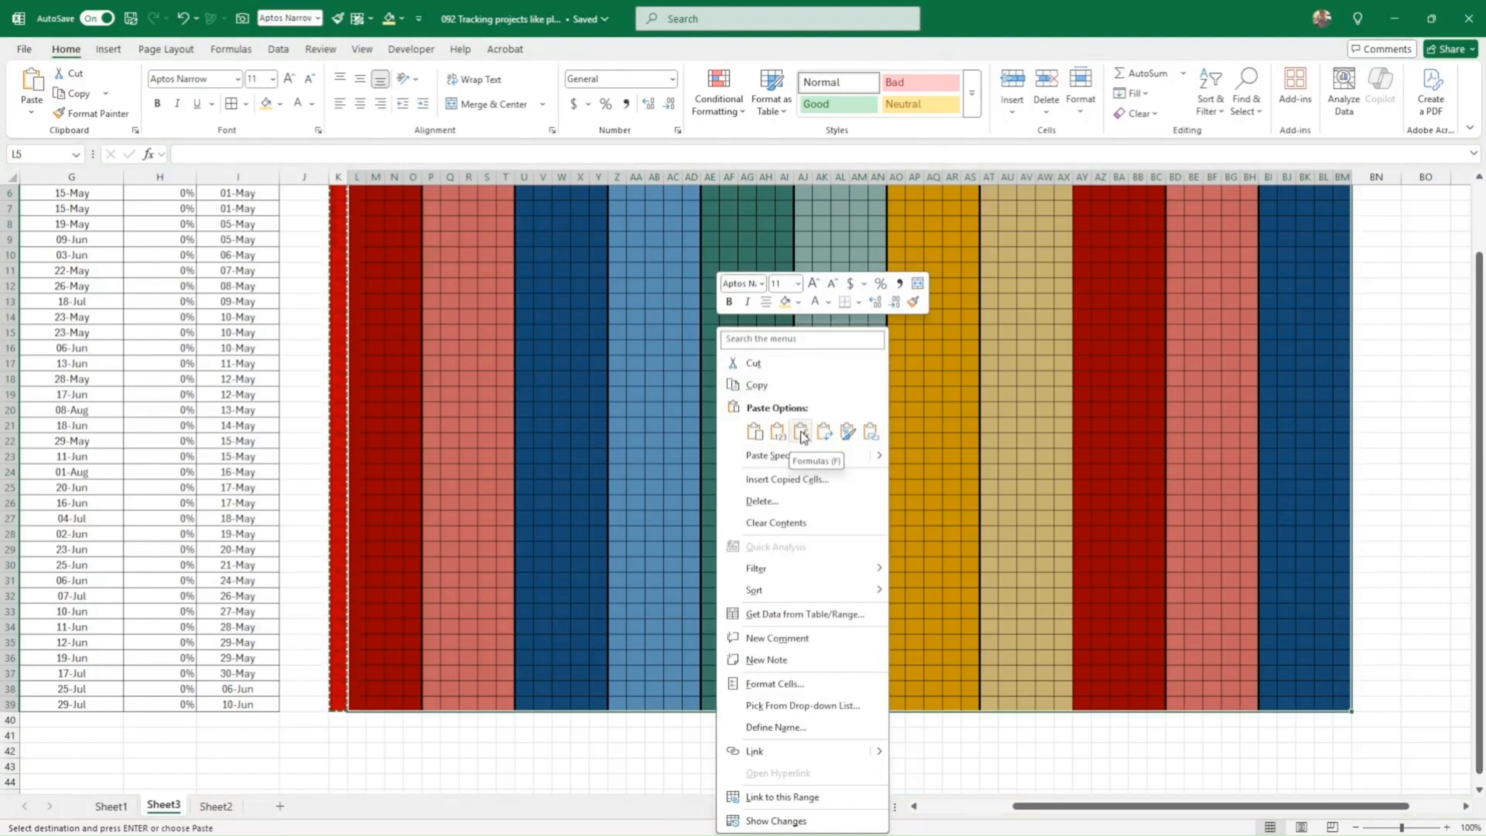
{"action": "left_click", "coordinate": [801, 435]}
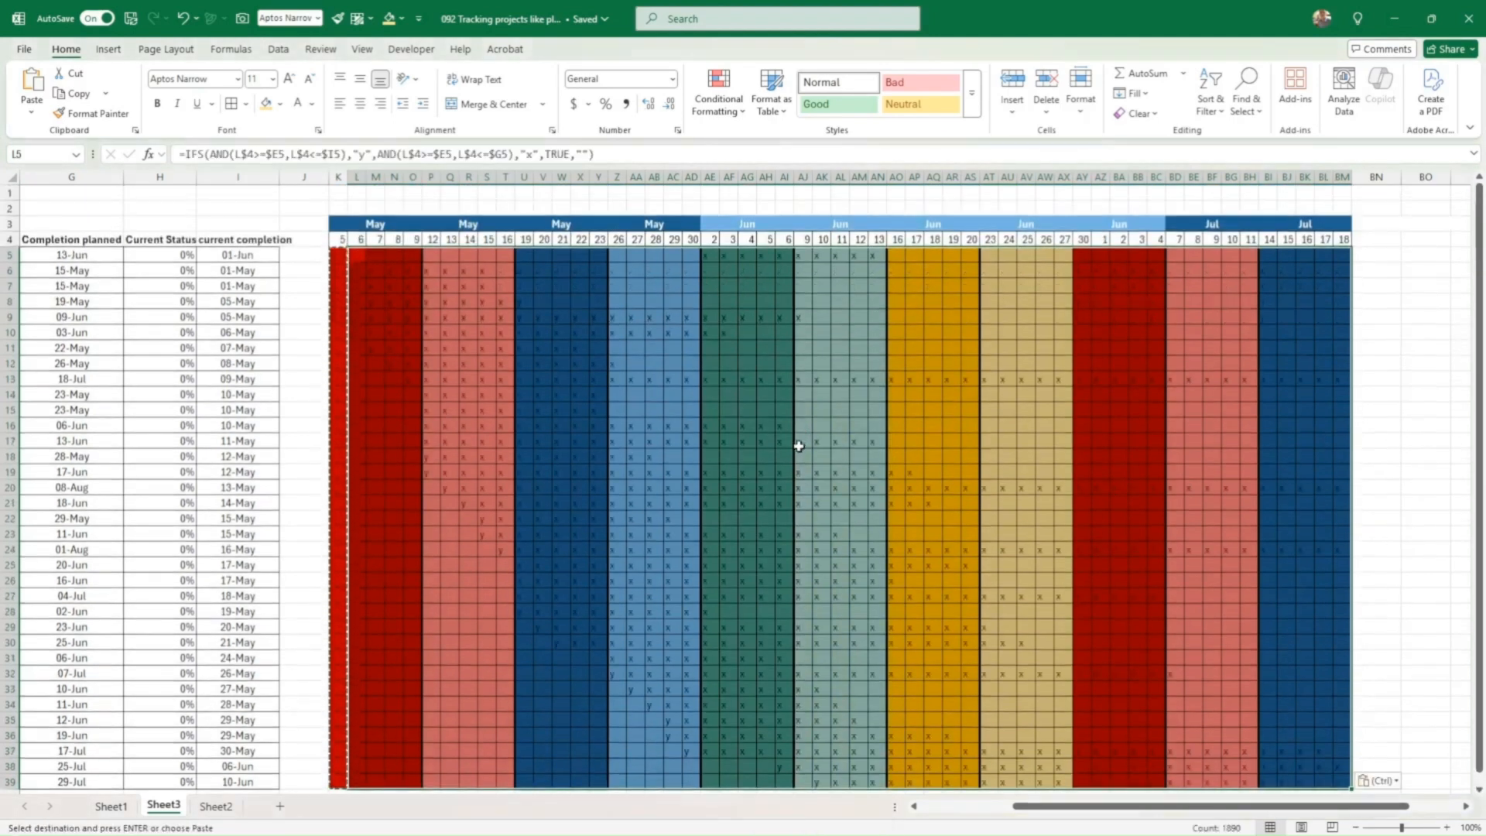
{"action": "left_click", "coordinate": [630, 414]}
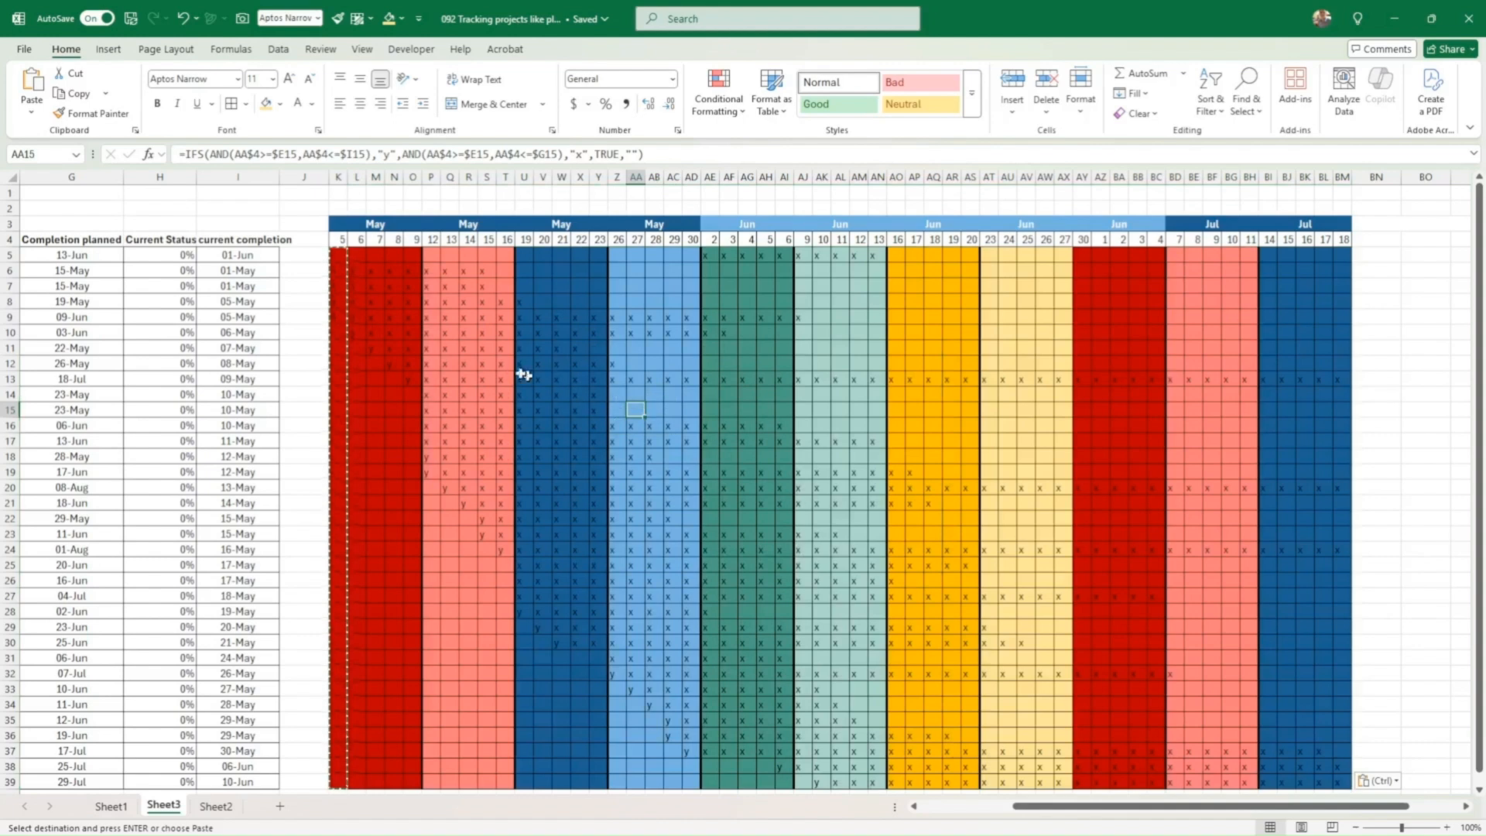
Step: Zoom in on the marks around R12, return to 100%, and check S32's formula
{"action": "left_click_drag", "start_coordinate": [463, 365], "coordinate": [678, 489]}
{"action": "left_click", "coordinate": [361, 49]}
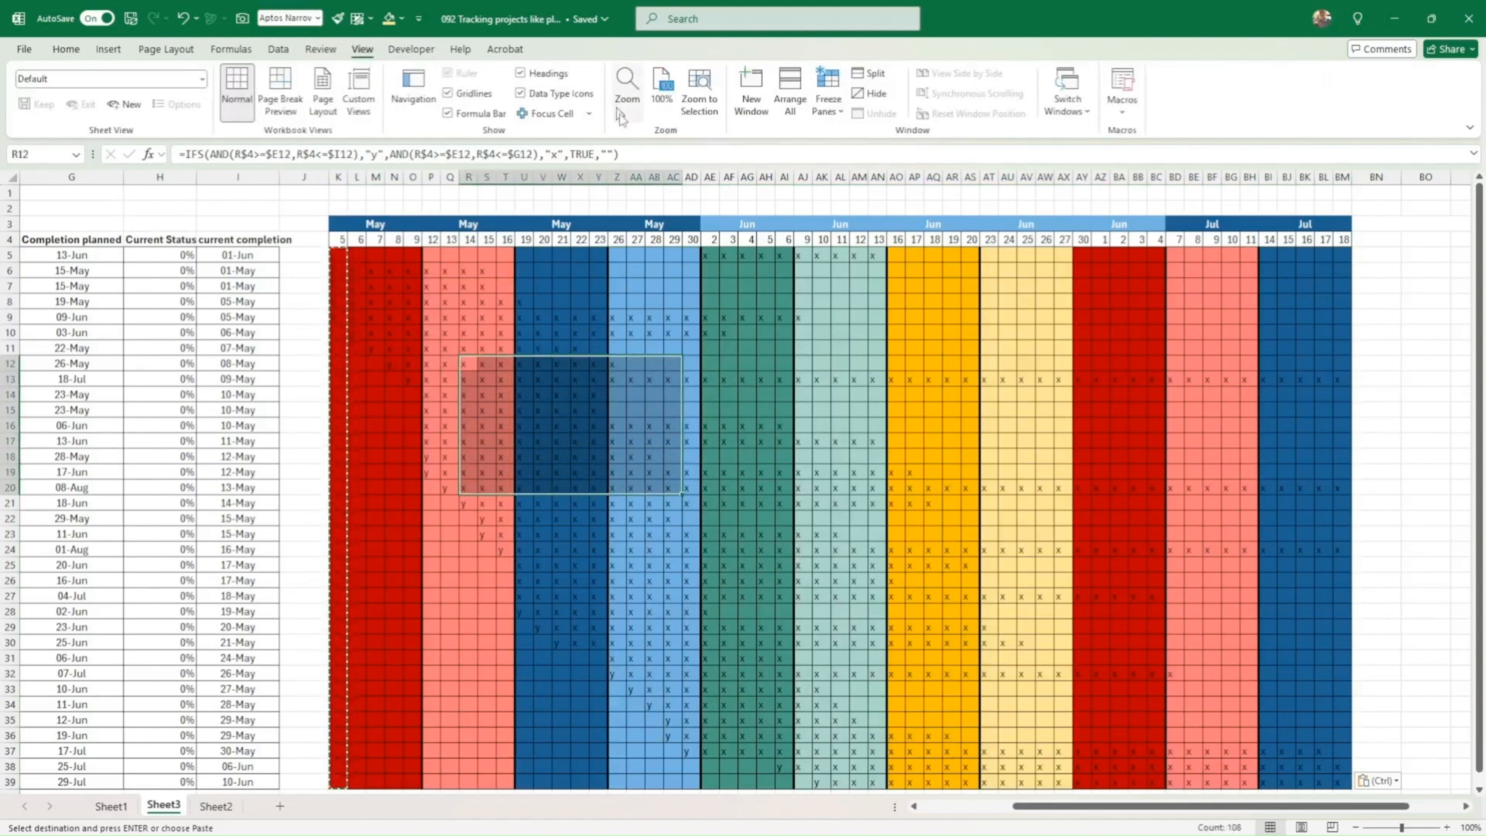
{"action": "left_click", "coordinate": [699, 99]}
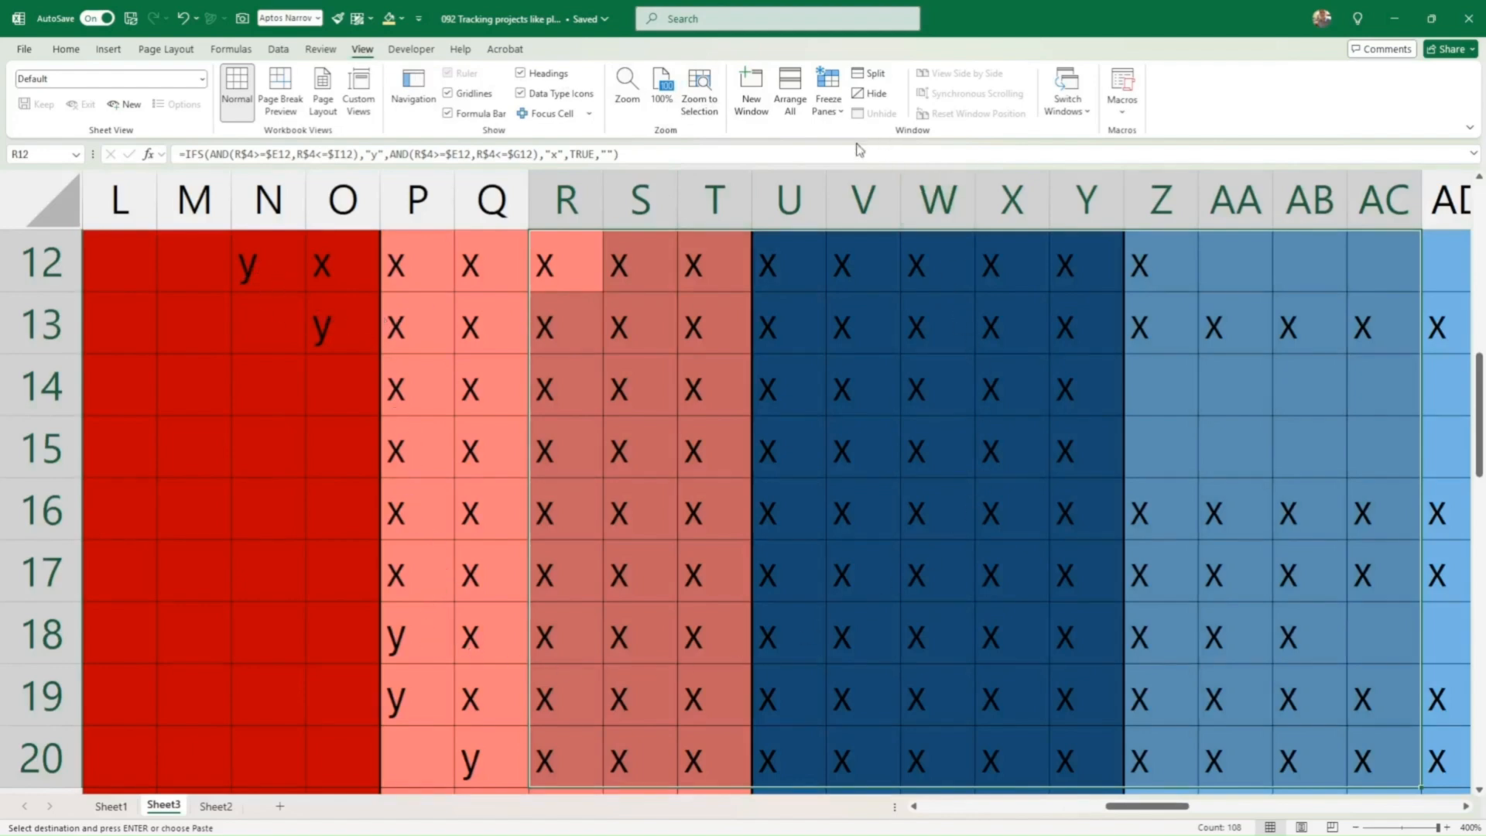
{"action": "left_click", "coordinate": [661, 99]}
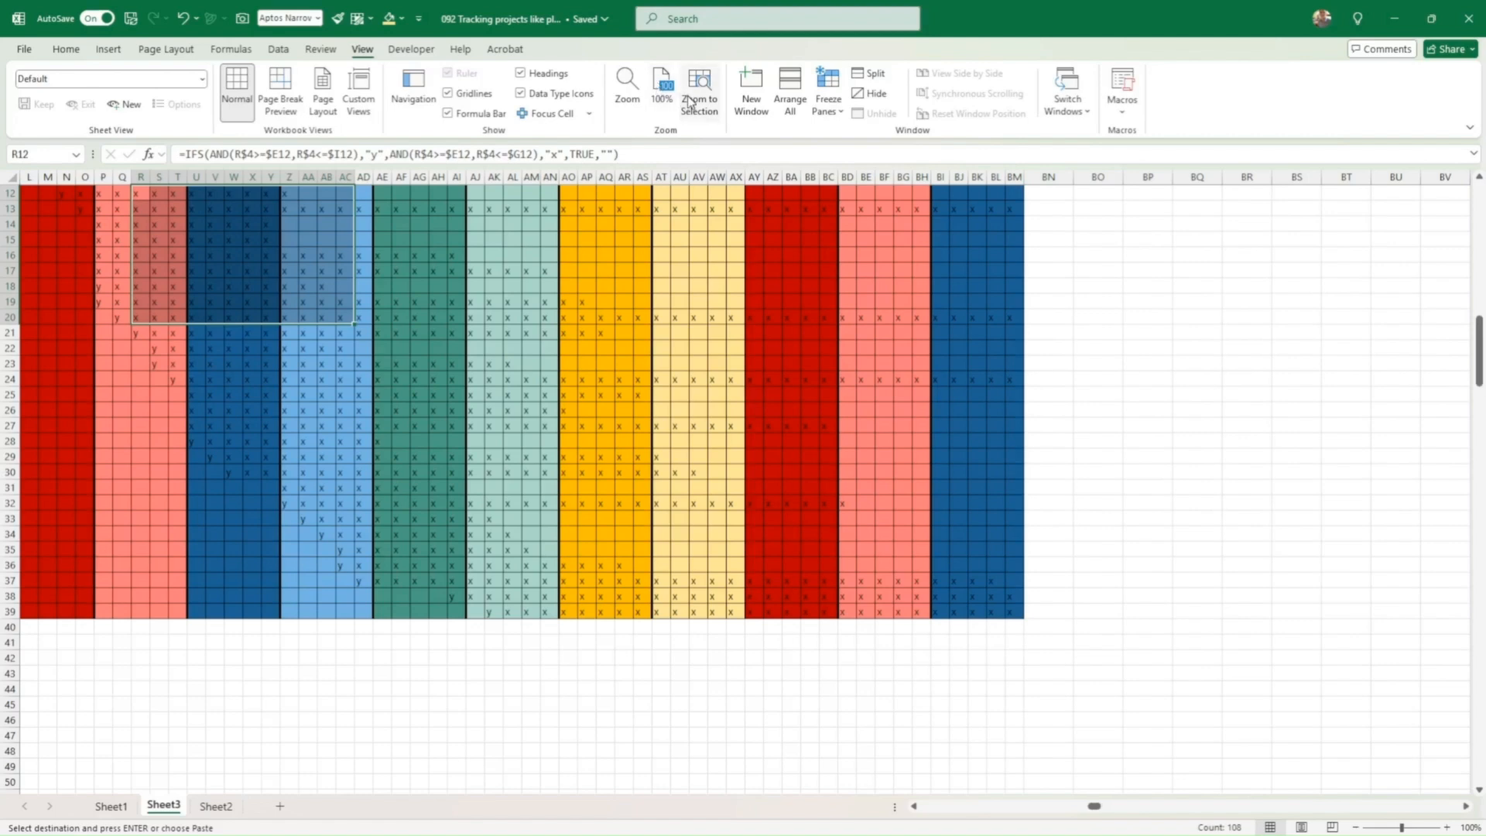
{"action": "left_click", "coordinate": [585, 436]}
{"action": "left_click_drag", "start_coordinate": [563, 658], "coordinate": [23, 658]}
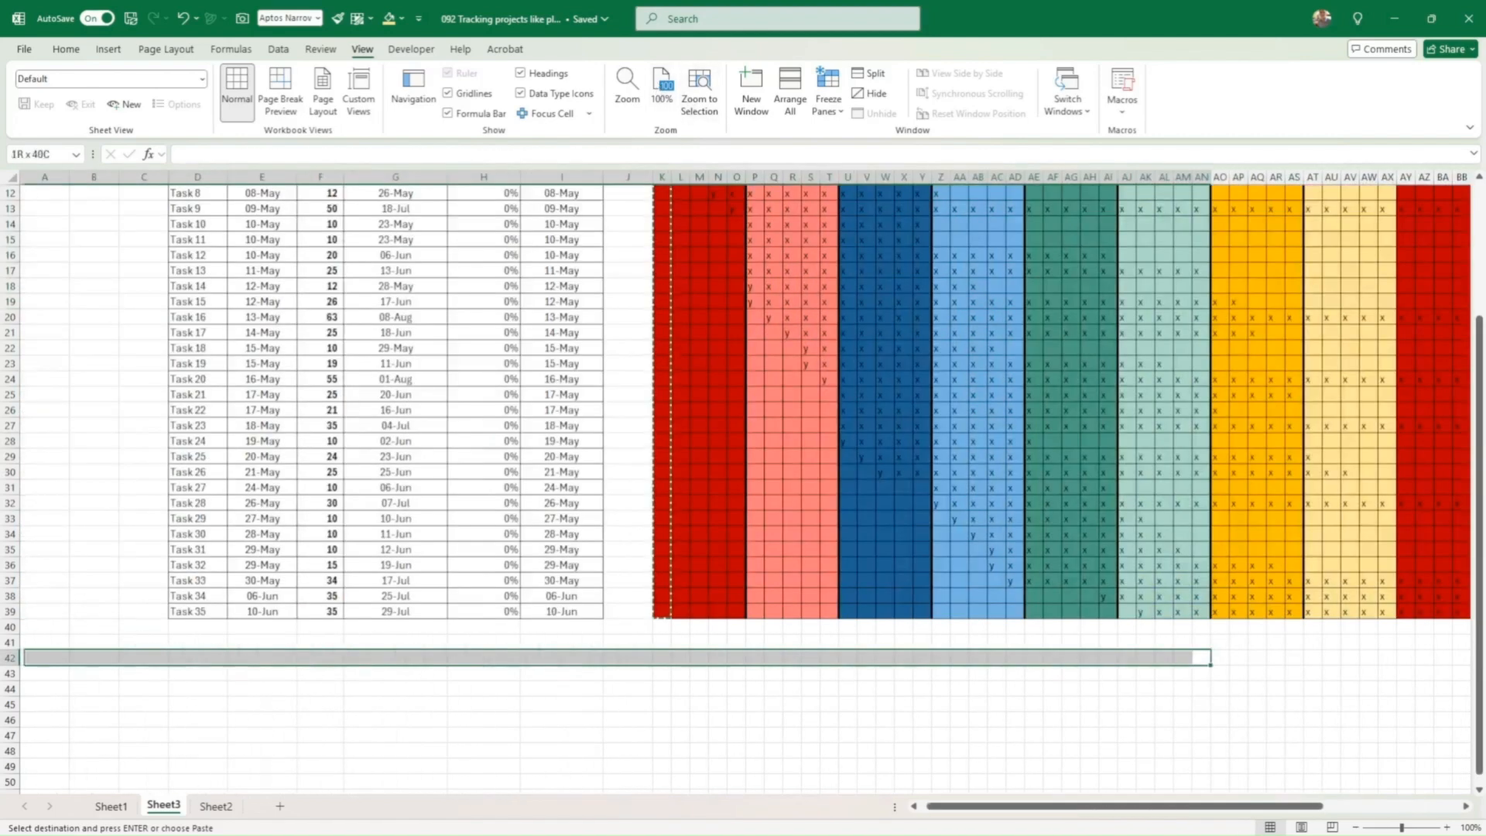
{"action": "left_click", "coordinate": [819, 505]}
{"action": "scroll", "coordinate": [915, 496], "scroll_direction": "up", "scroll_amount": 4}
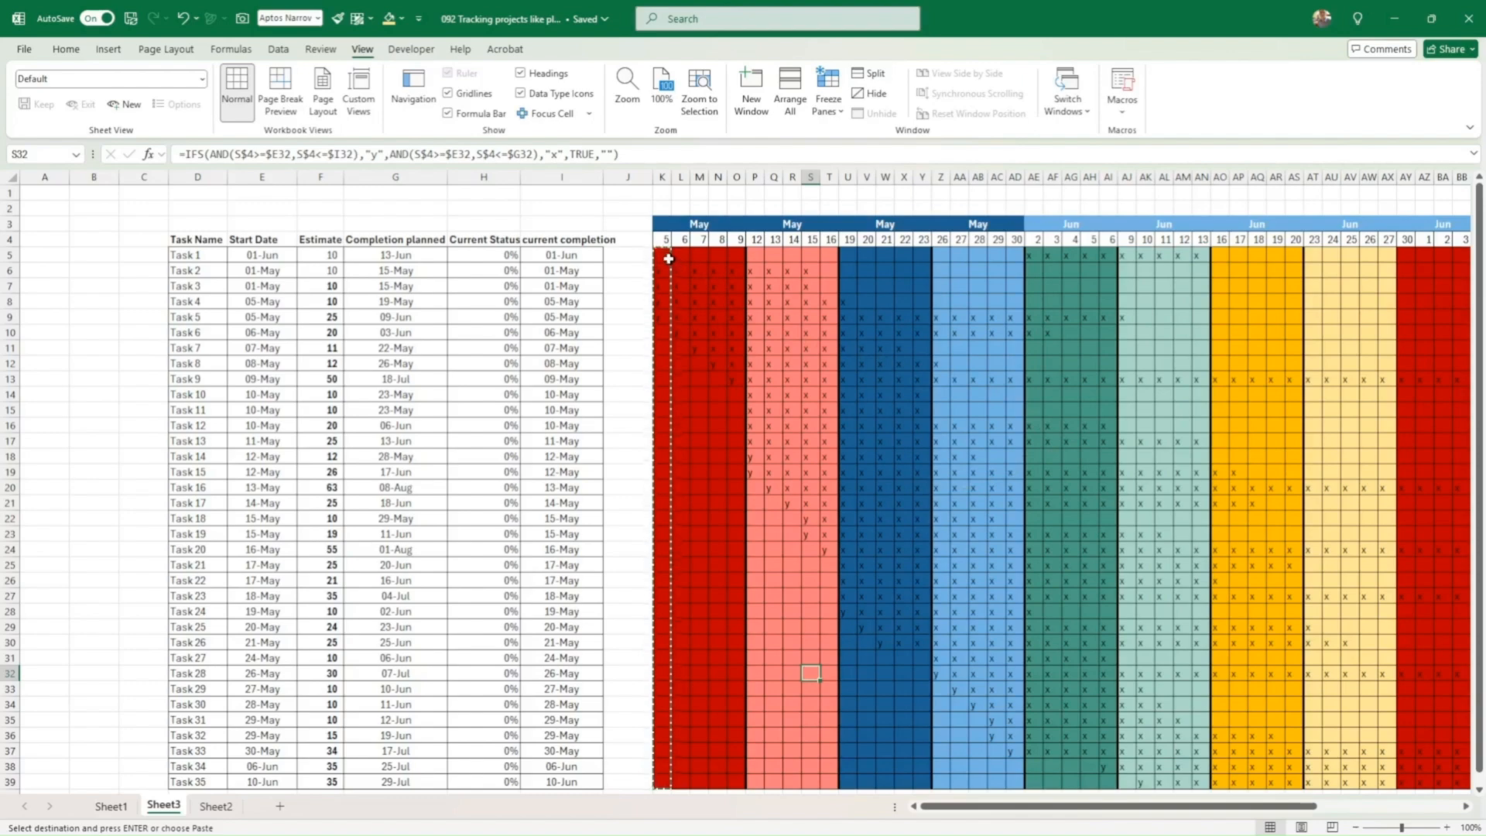
{"action": "left_click_drag", "start_coordinate": [663, 256], "coordinate": [1386, 729]}
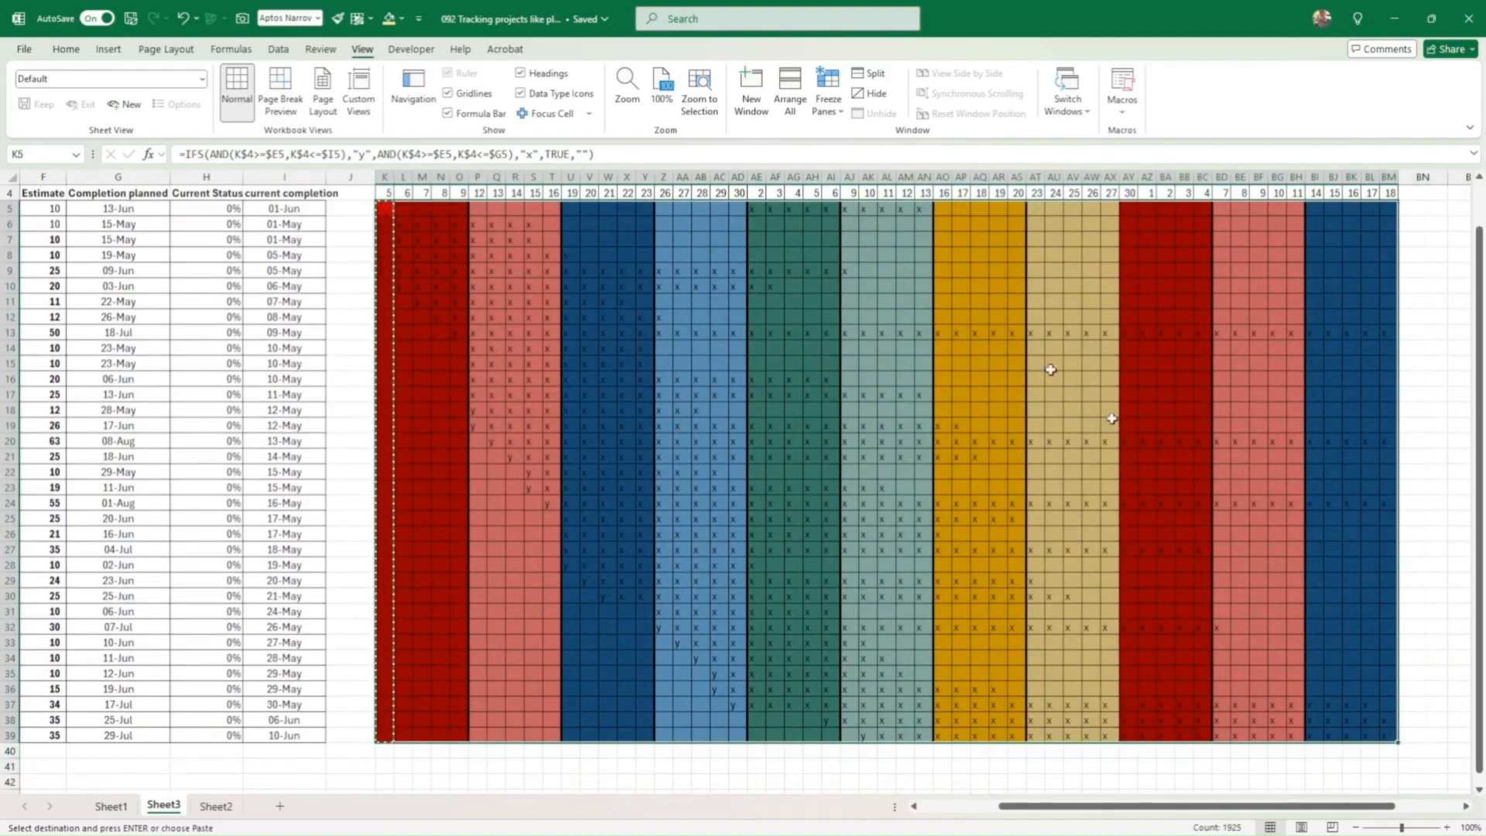
Step: Add a conditional formatting rule that fills blank chart cells light grey
{"action": "left_click", "coordinate": [65, 49]}
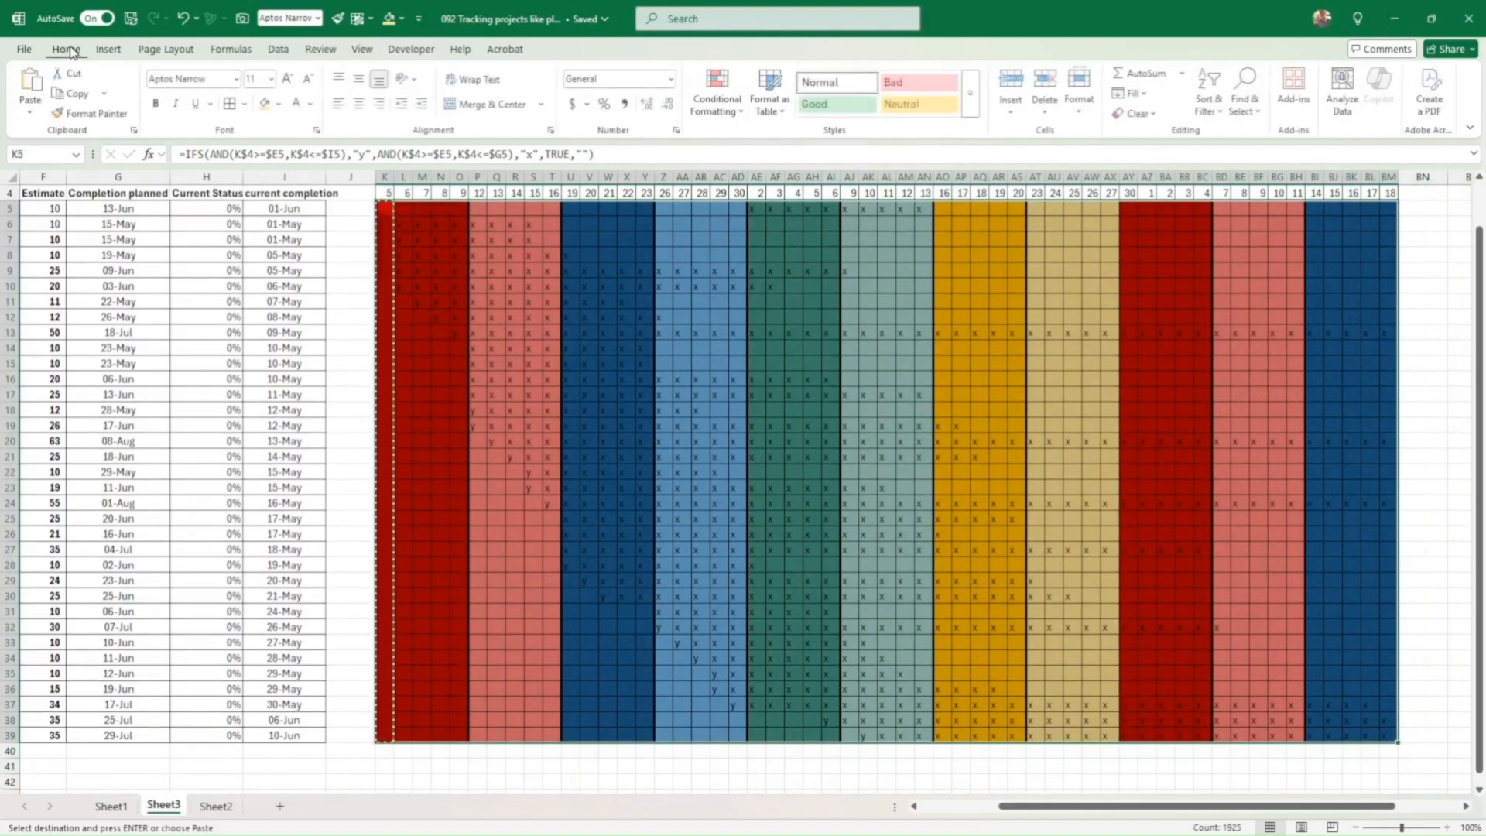
{"action": "left_click", "coordinate": [718, 92]}
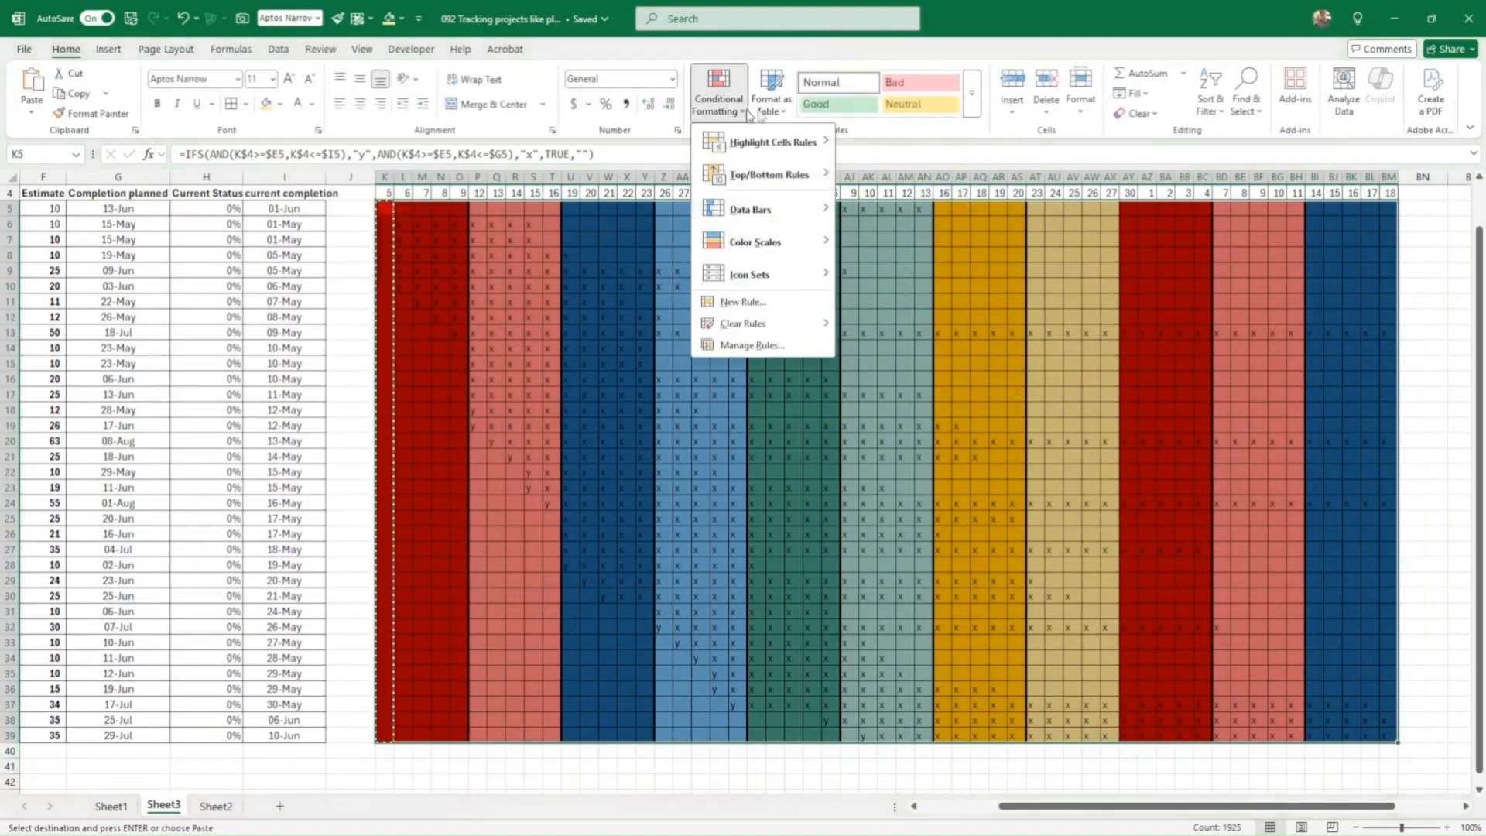
{"action": "left_click", "coordinate": [736, 303]}
{"action": "left_click", "coordinate": [681, 336]}
{"action": "left_click", "coordinate": [590, 476]}
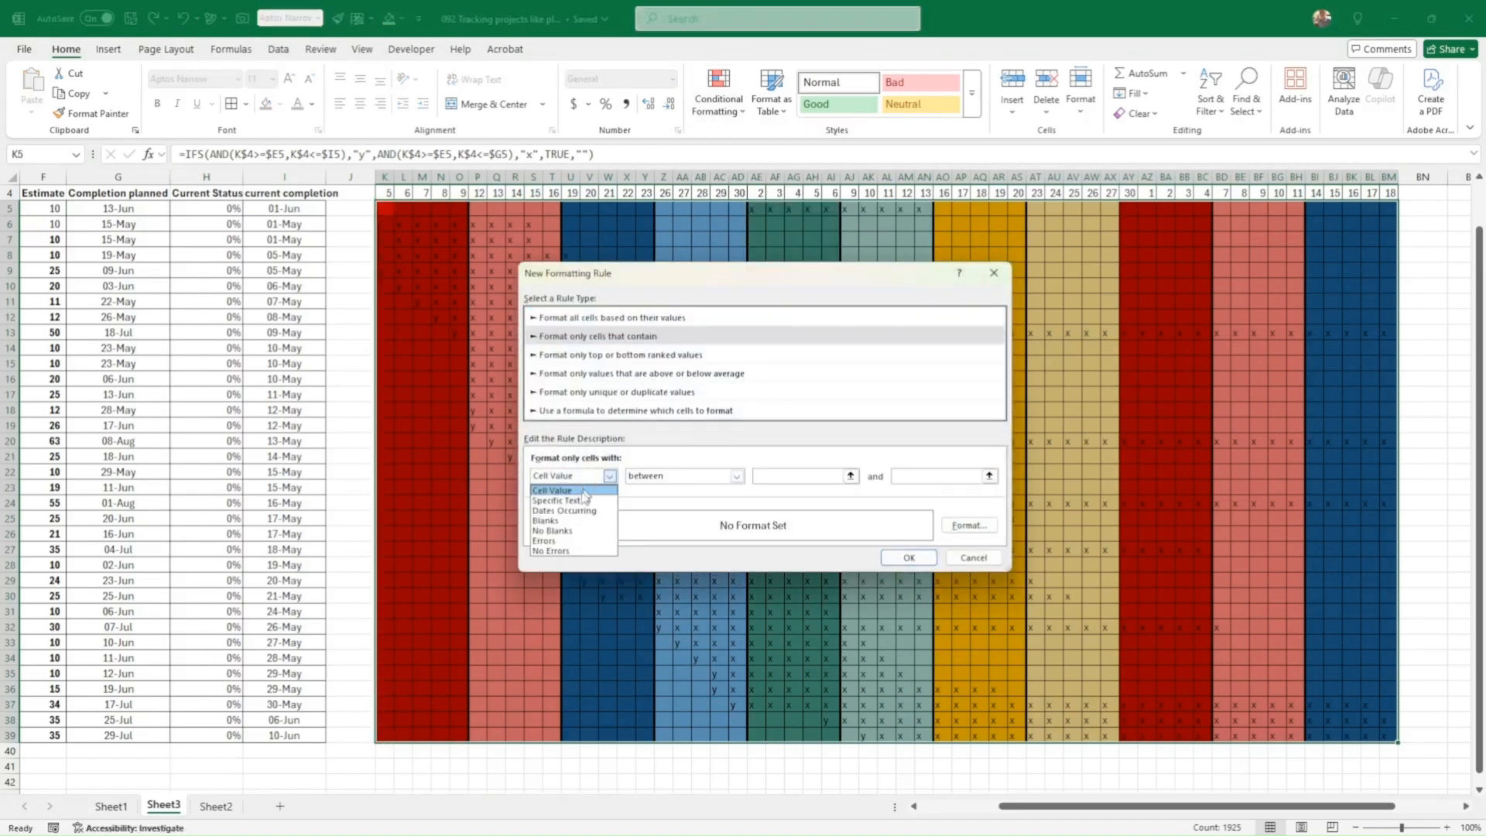
{"action": "left_click", "coordinate": [561, 521]}
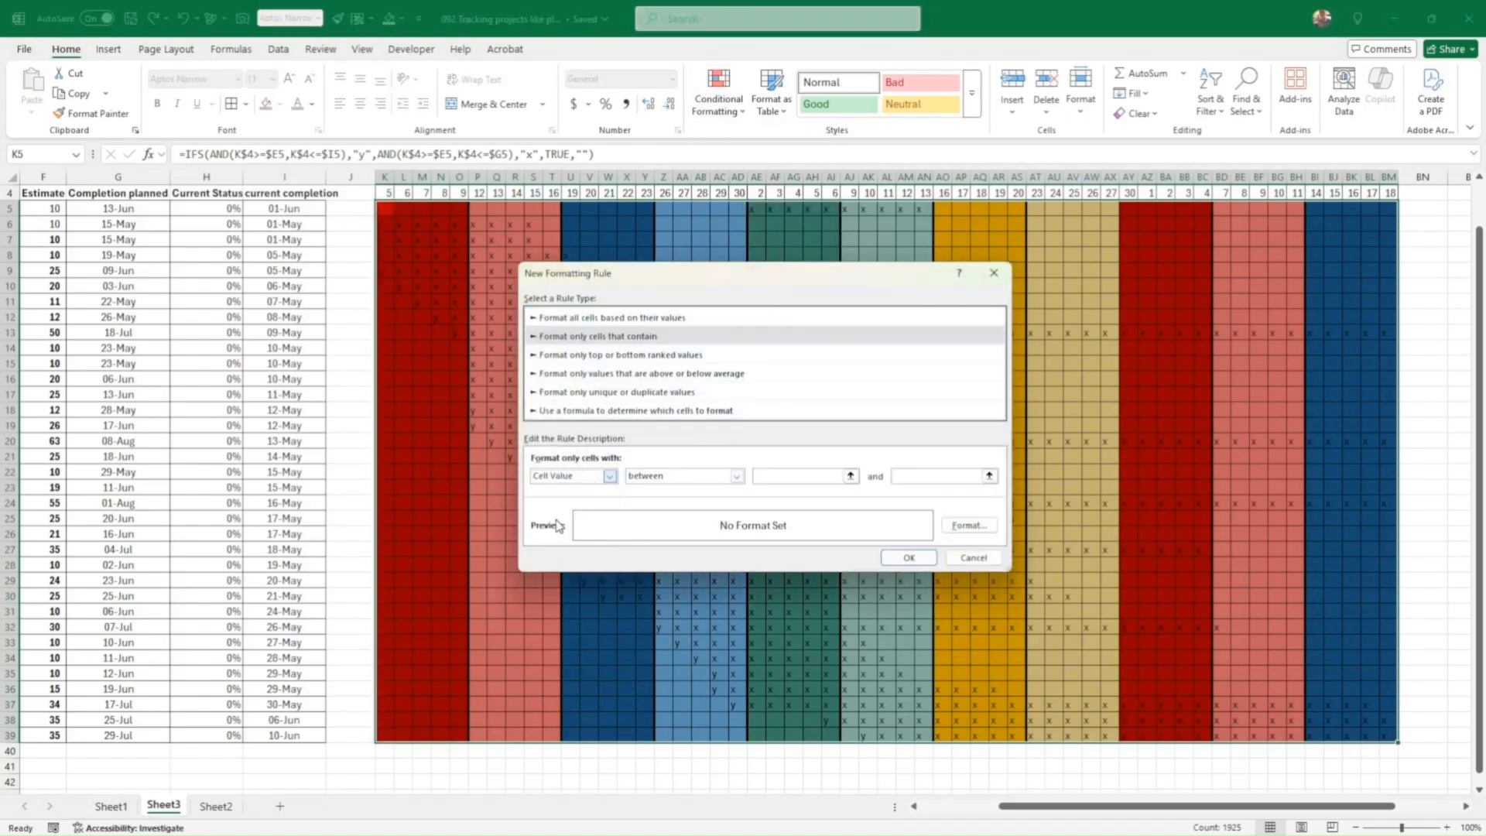
{"action": "left_click", "coordinate": [968, 525]}
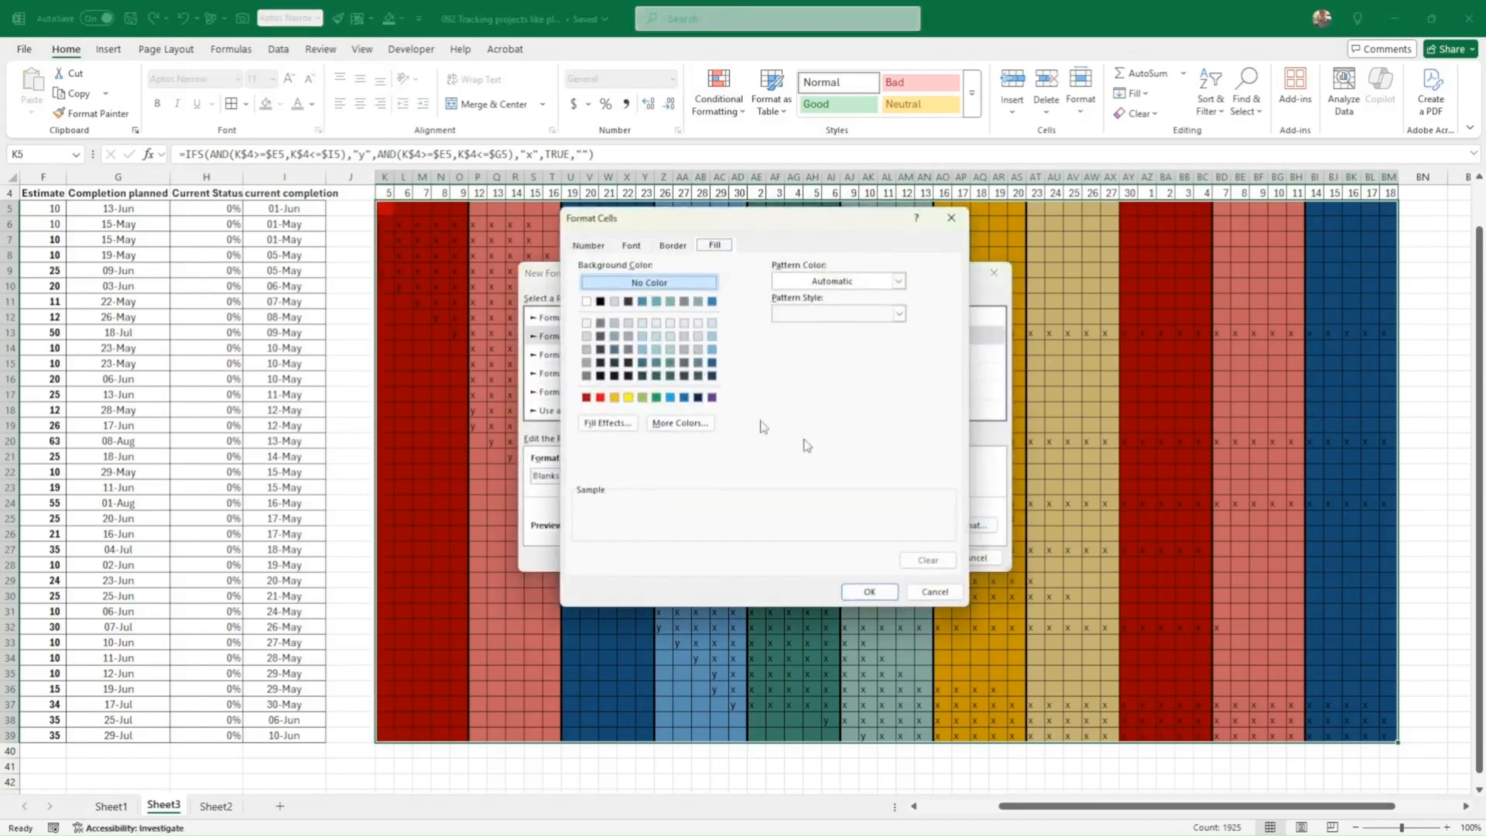
{"action": "left_click", "coordinate": [588, 349]}
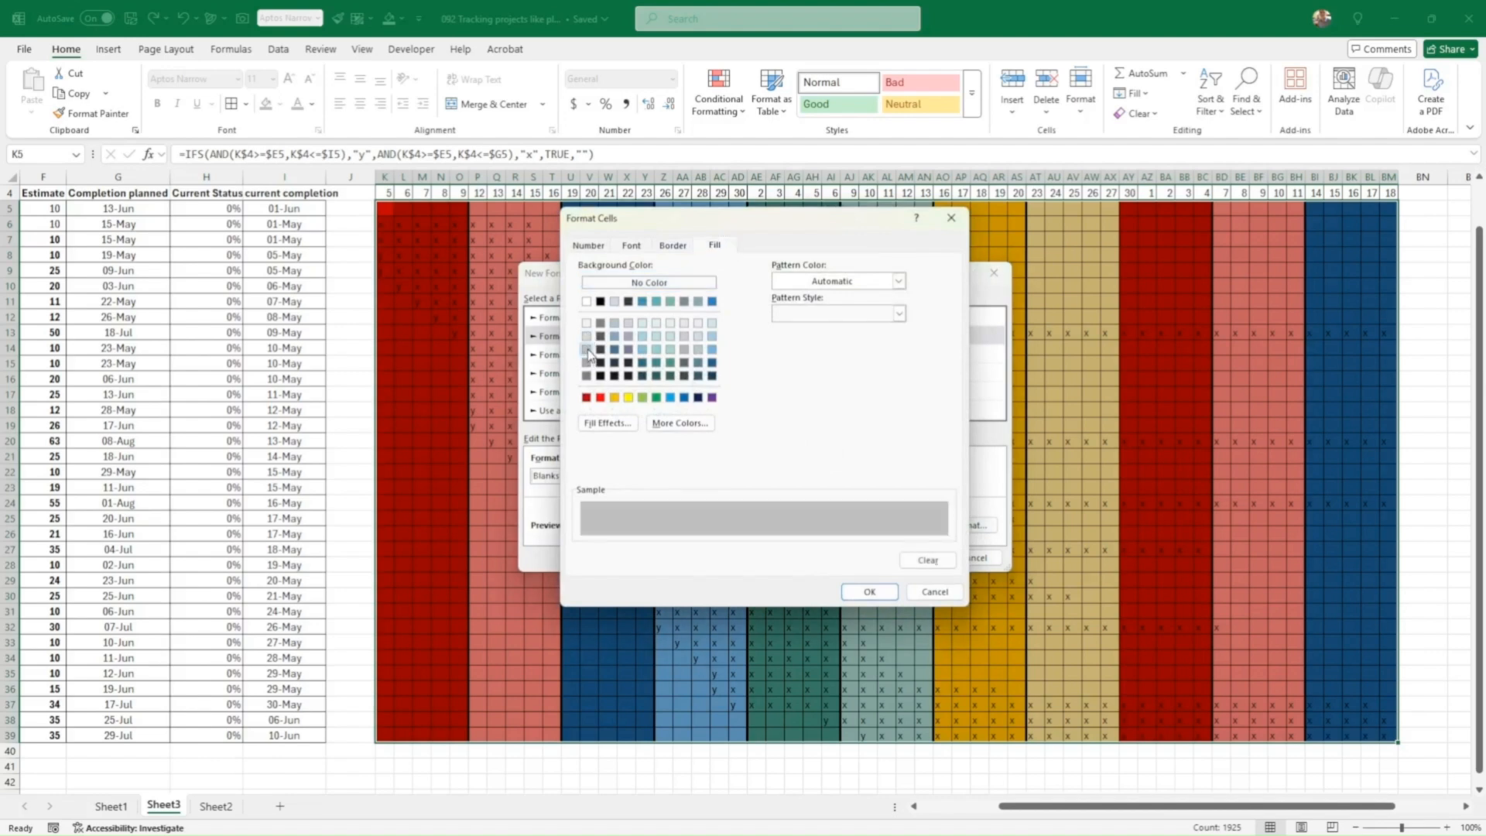
{"action": "left_click", "coordinate": [587, 336]}
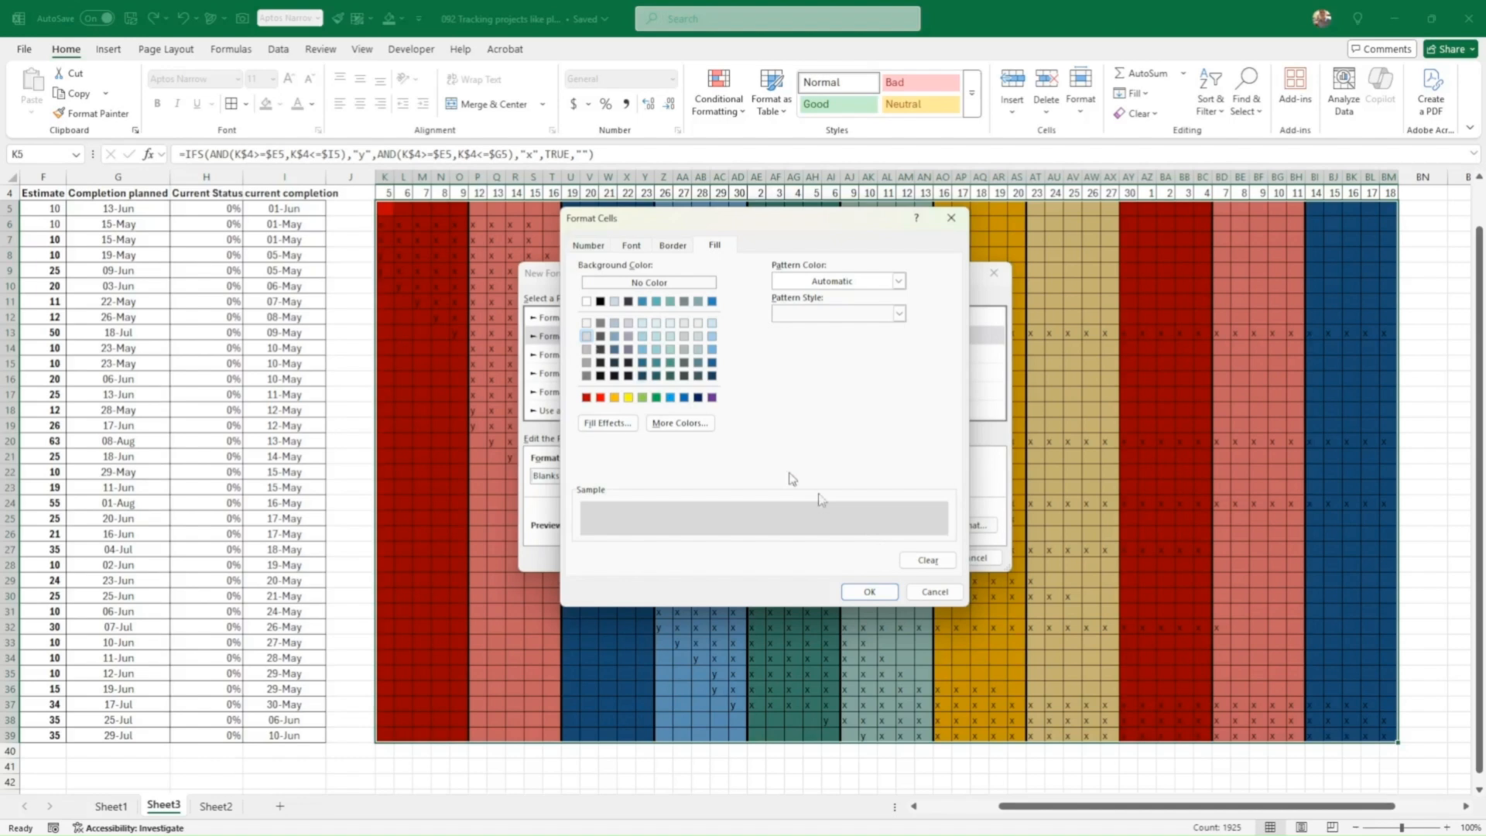
{"action": "left_click", "coordinate": [870, 592]}
{"action": "left_click", "coordinate": [908, 558]}
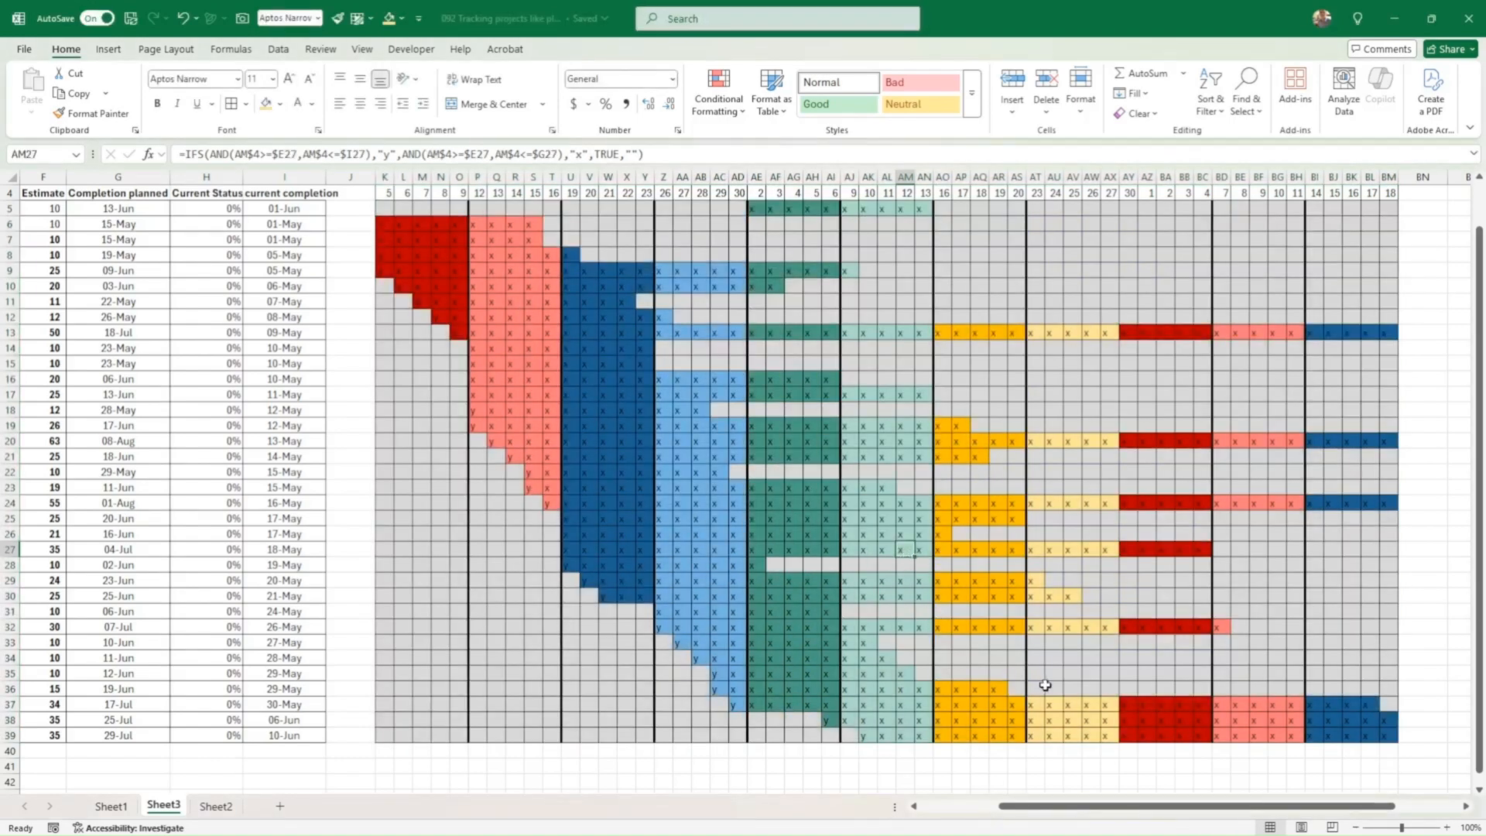
Step: Select the Gantt grid again, starting from cell K5
{"action": "scroll", "coordinate": [1041, 639], "scroll_direction": "up", "scroll_amount": 1}
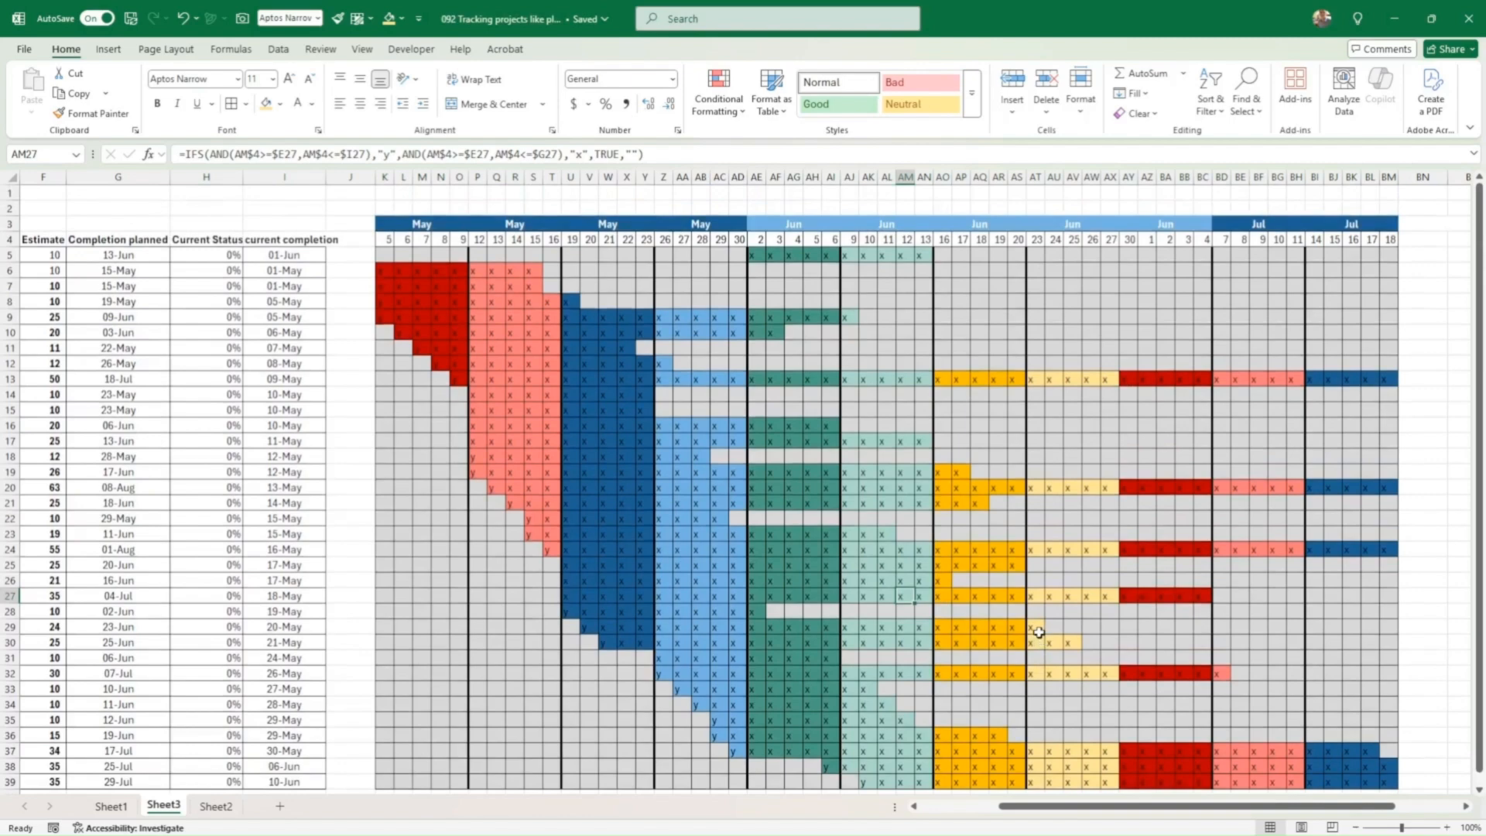
{"action": "scroll", "coordinate": [1039, 632], "scroll_direction": "down", "scroll_amount": 1}
{"action": "scroll", "coordinate": [1037, 630], "scroll_direction": "up", "scroll_amount": 1}
{"action": "scroll", "coordinate": [1037, 630], "scroll_direction": "left", "scroll_amount": 1}
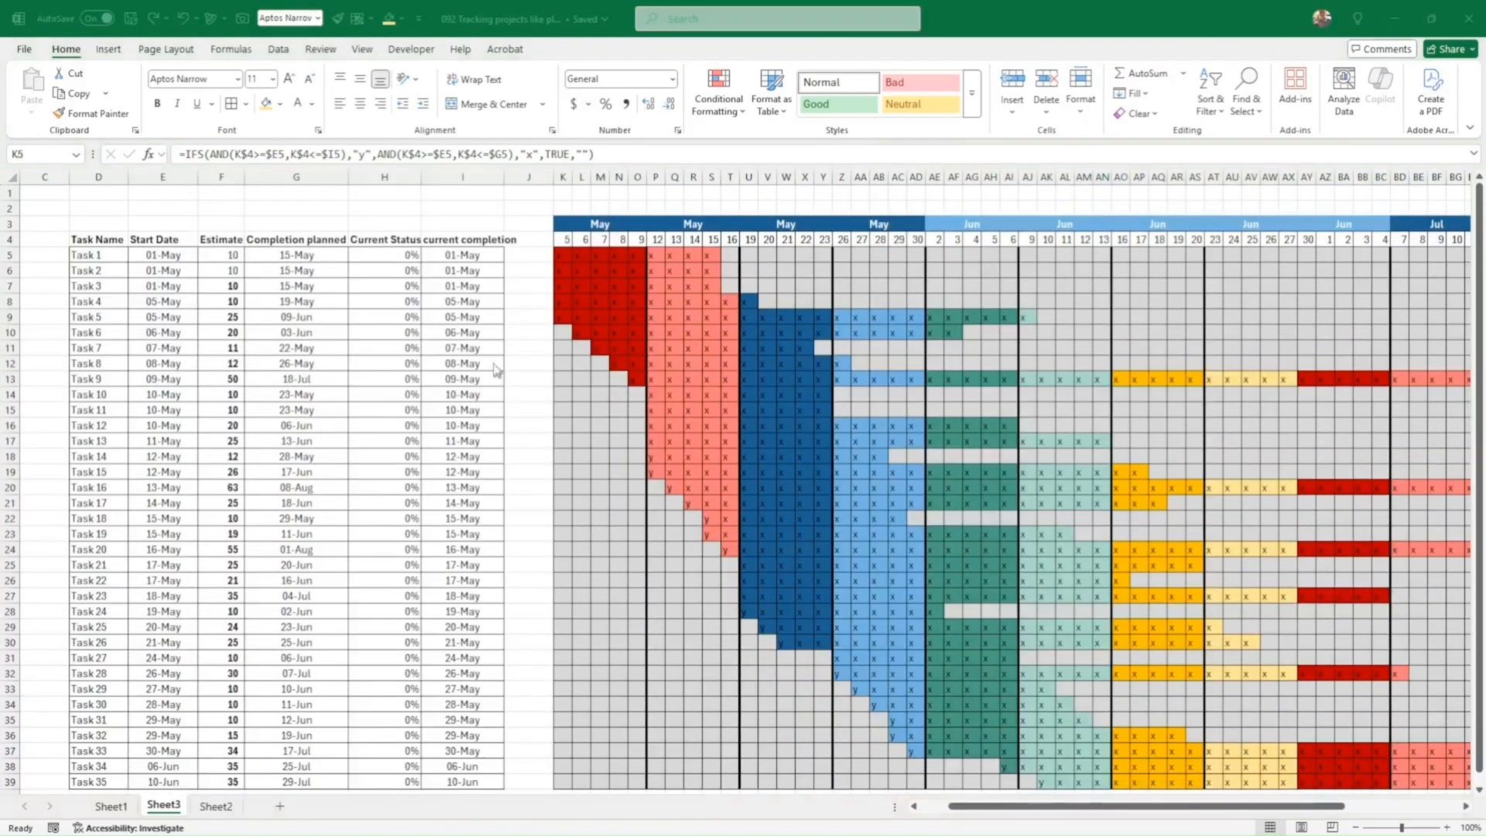
{"action": "left_click", "coordinate": [560, 259]}
{"action": "left_click_drag", "start_coordinate": [560, 252], "coordinate": [1386, 749]}
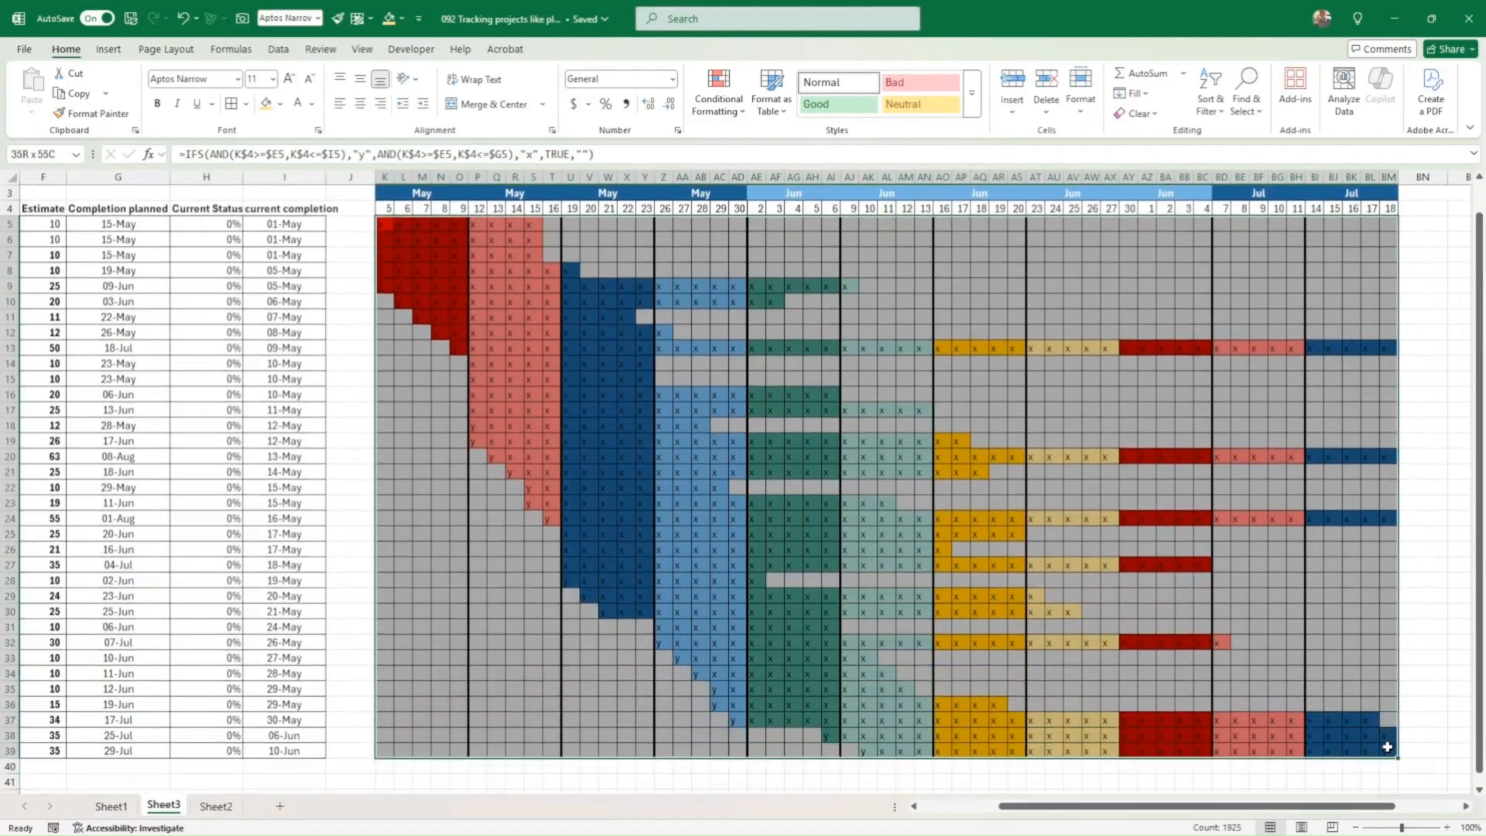
Step: Start a new conditional formatting rule for cells whose value equals y
{"action": "left_click", "coordinate": [722, 109]}
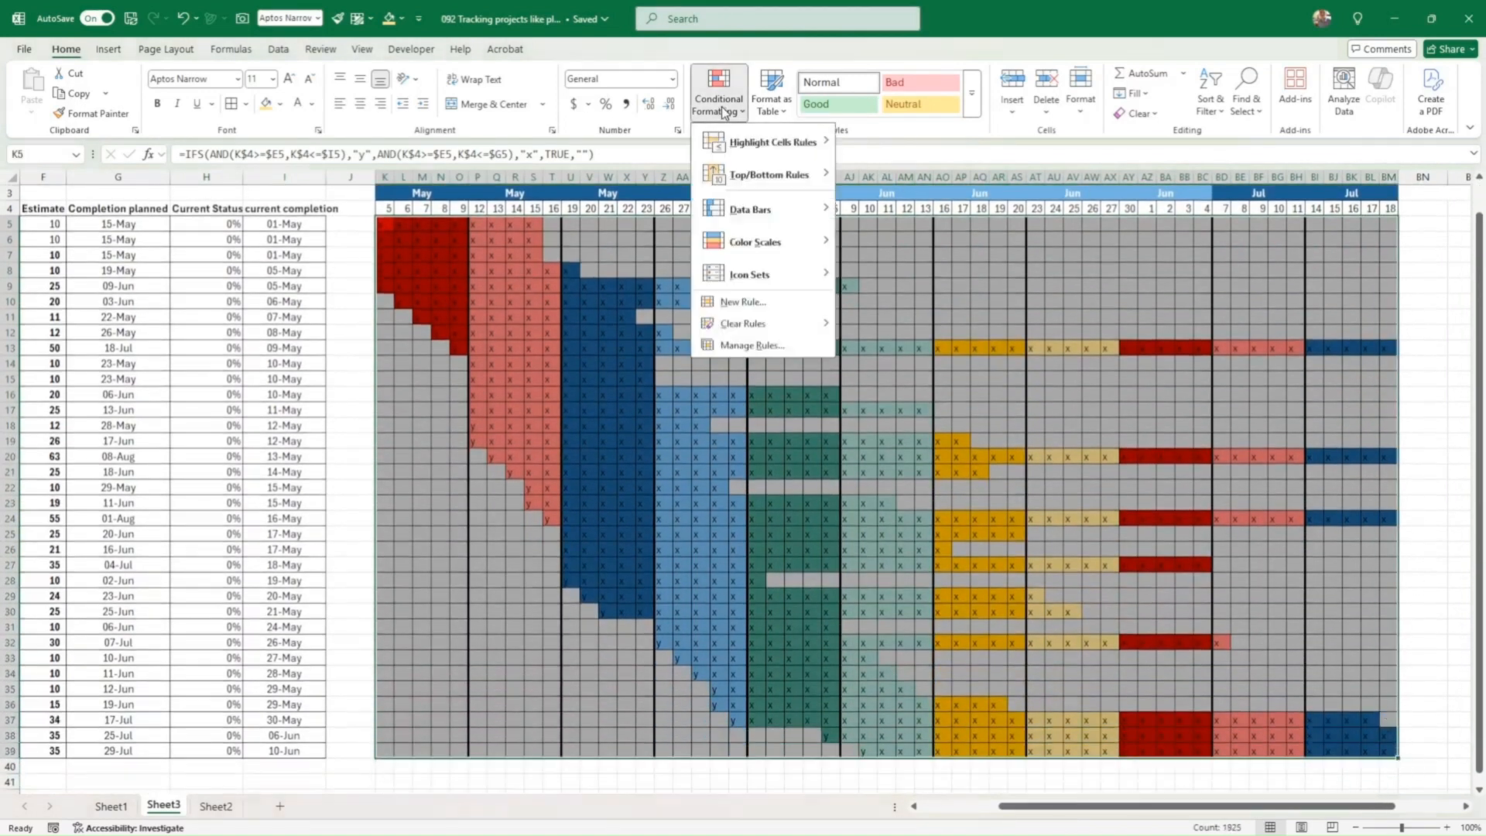
{"action": "left_click", "coordinate": [739, 302]}
{"action": "left_click", "coordinate": [618, 319]}
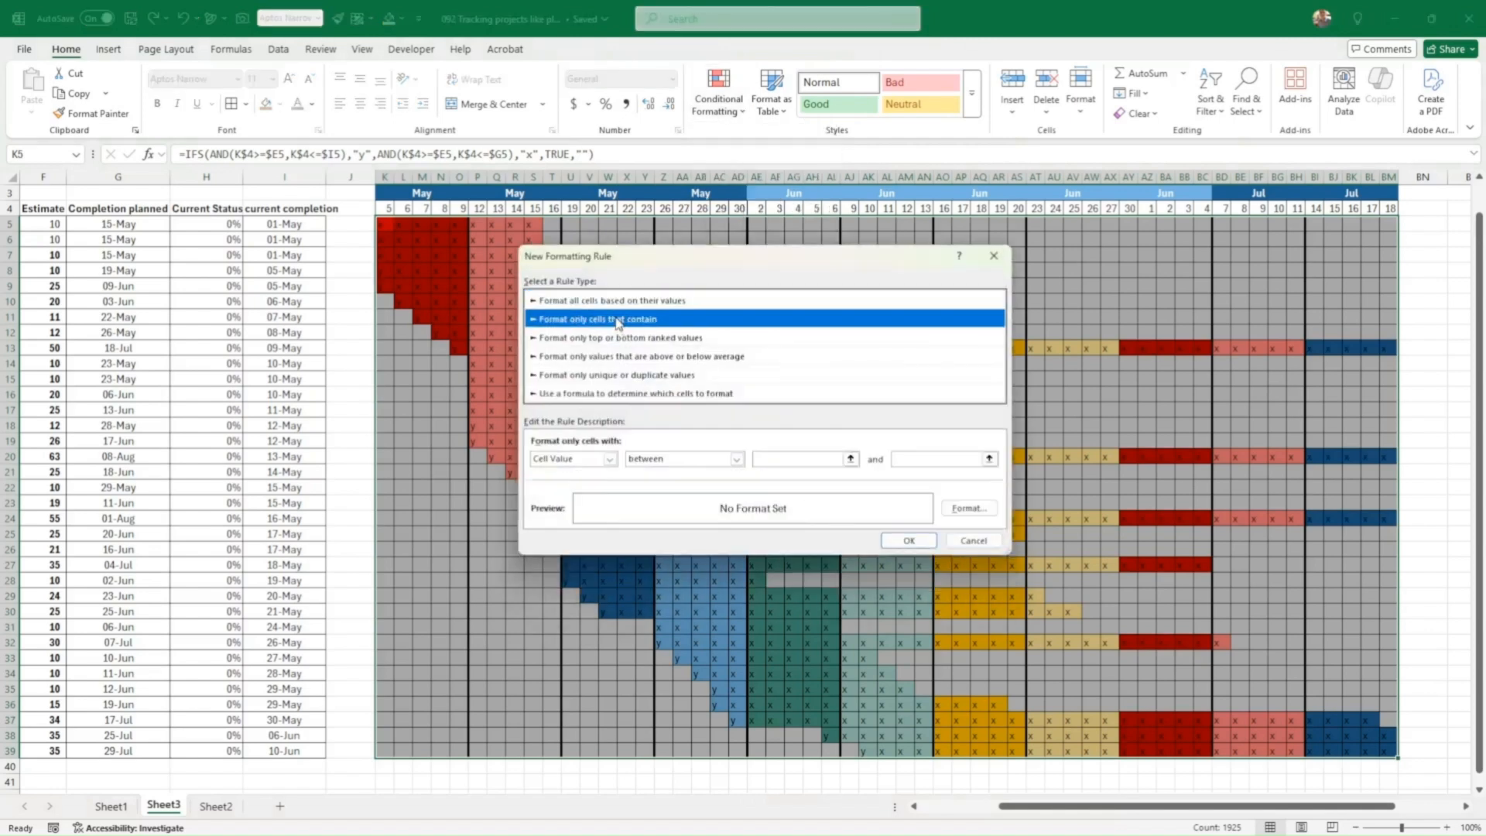
{"action": "left_click", "coordinate": [608, 460]}
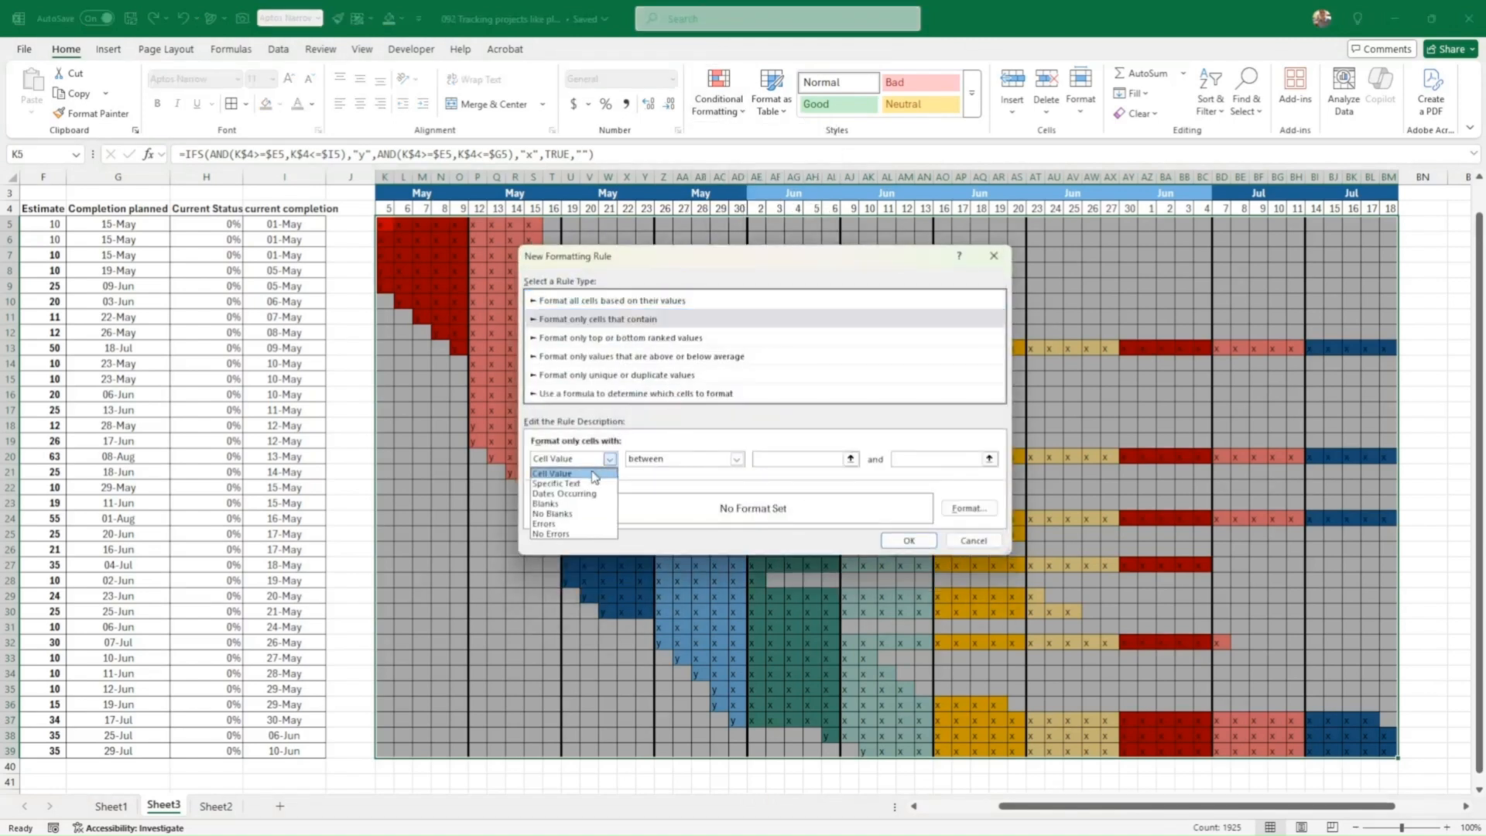
{"action": "left_click", "coordinate": [594, 475]}
{"action": "left_click", "coordinate": [736, 459]}
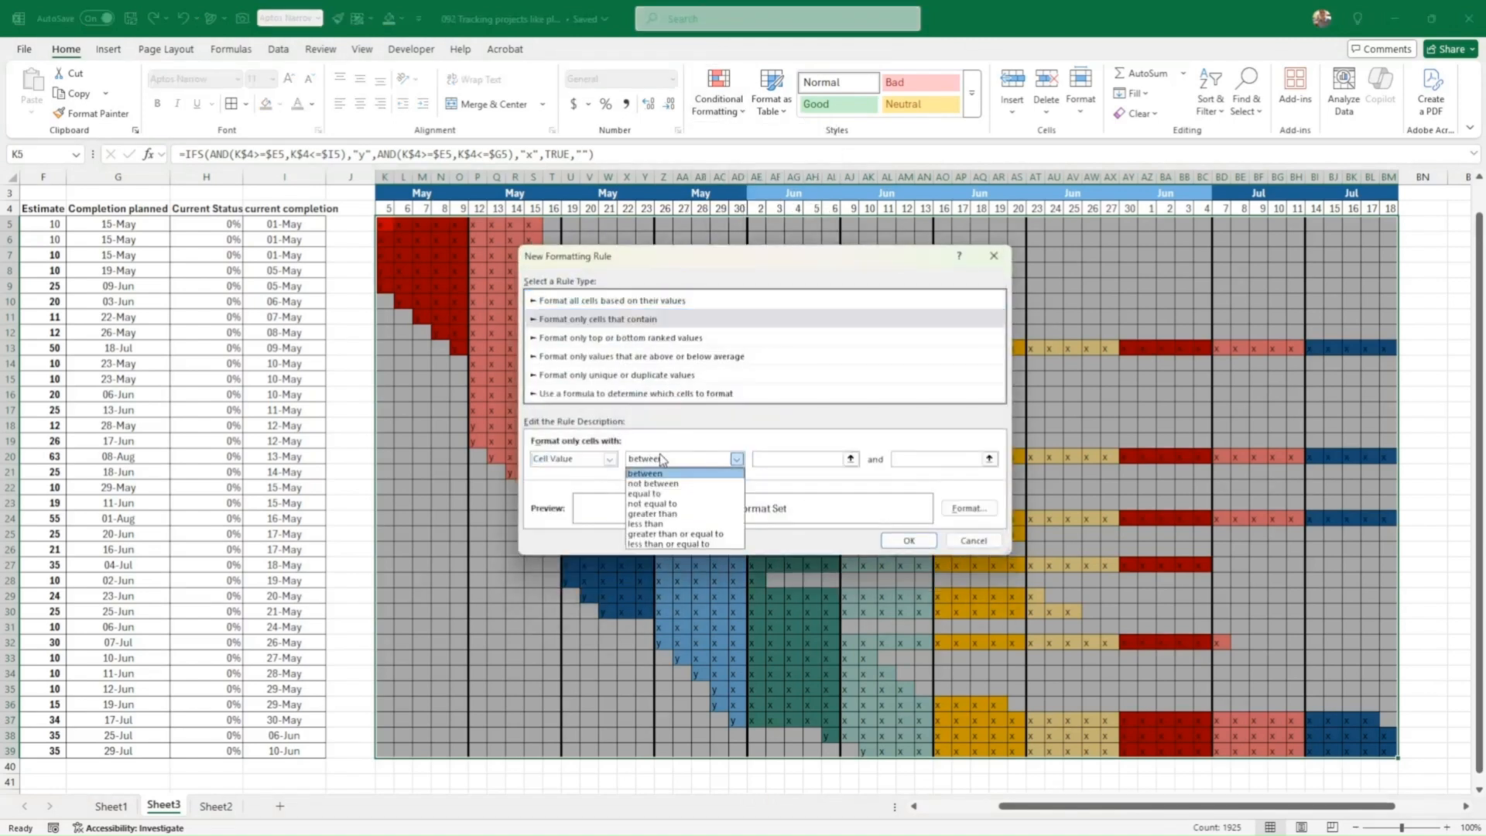
{"action": "left_click", "coordinate": [671, 494]}
{"action": "left_click", "coordinate": [775, 459]}
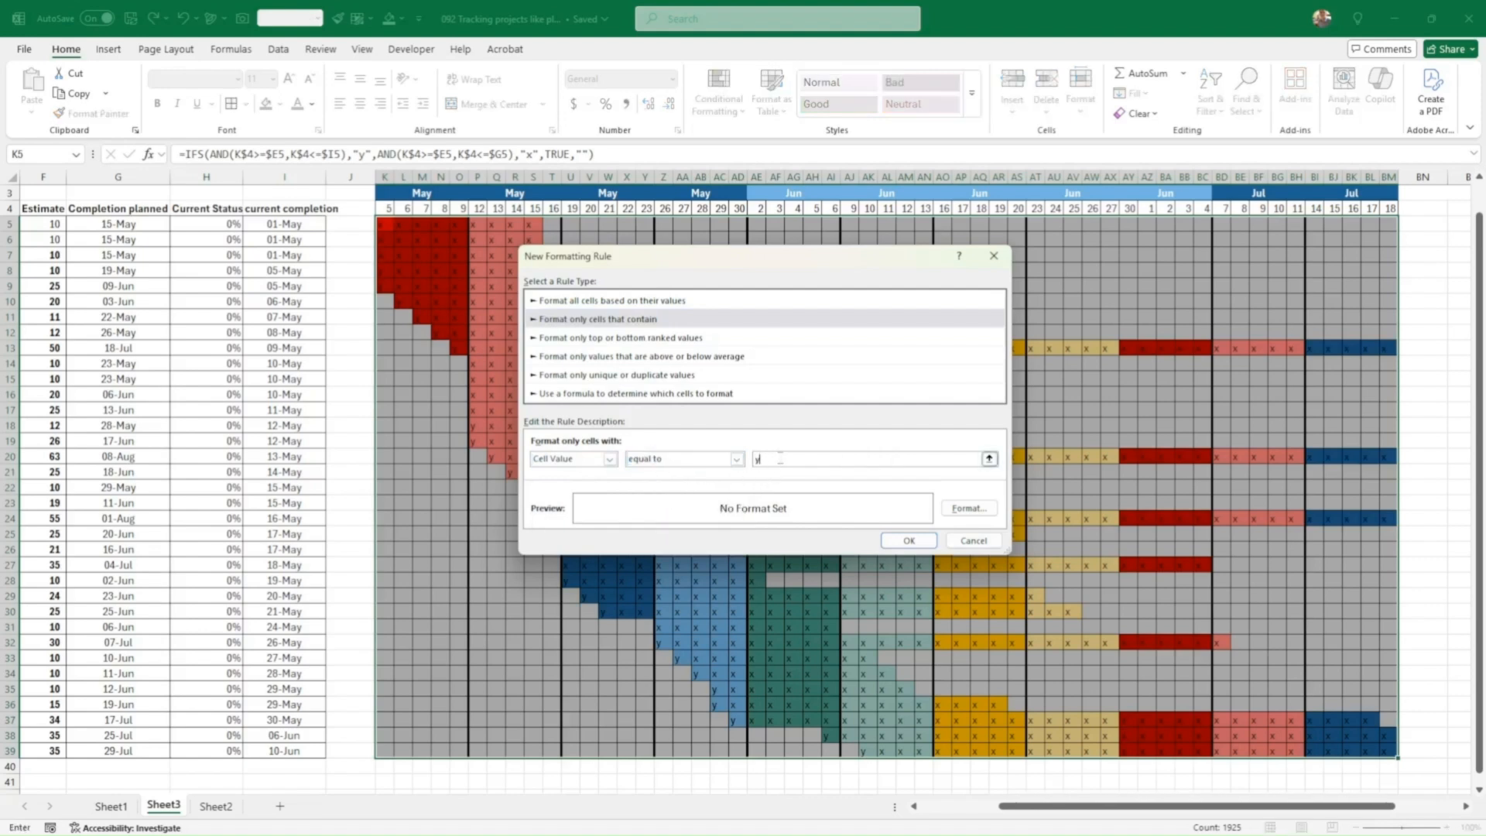
Step: Give the matching cells a white diagonal-stripe pattern fill and apply the rule
{"action": "left_click", "coordinate": [969, 508]}
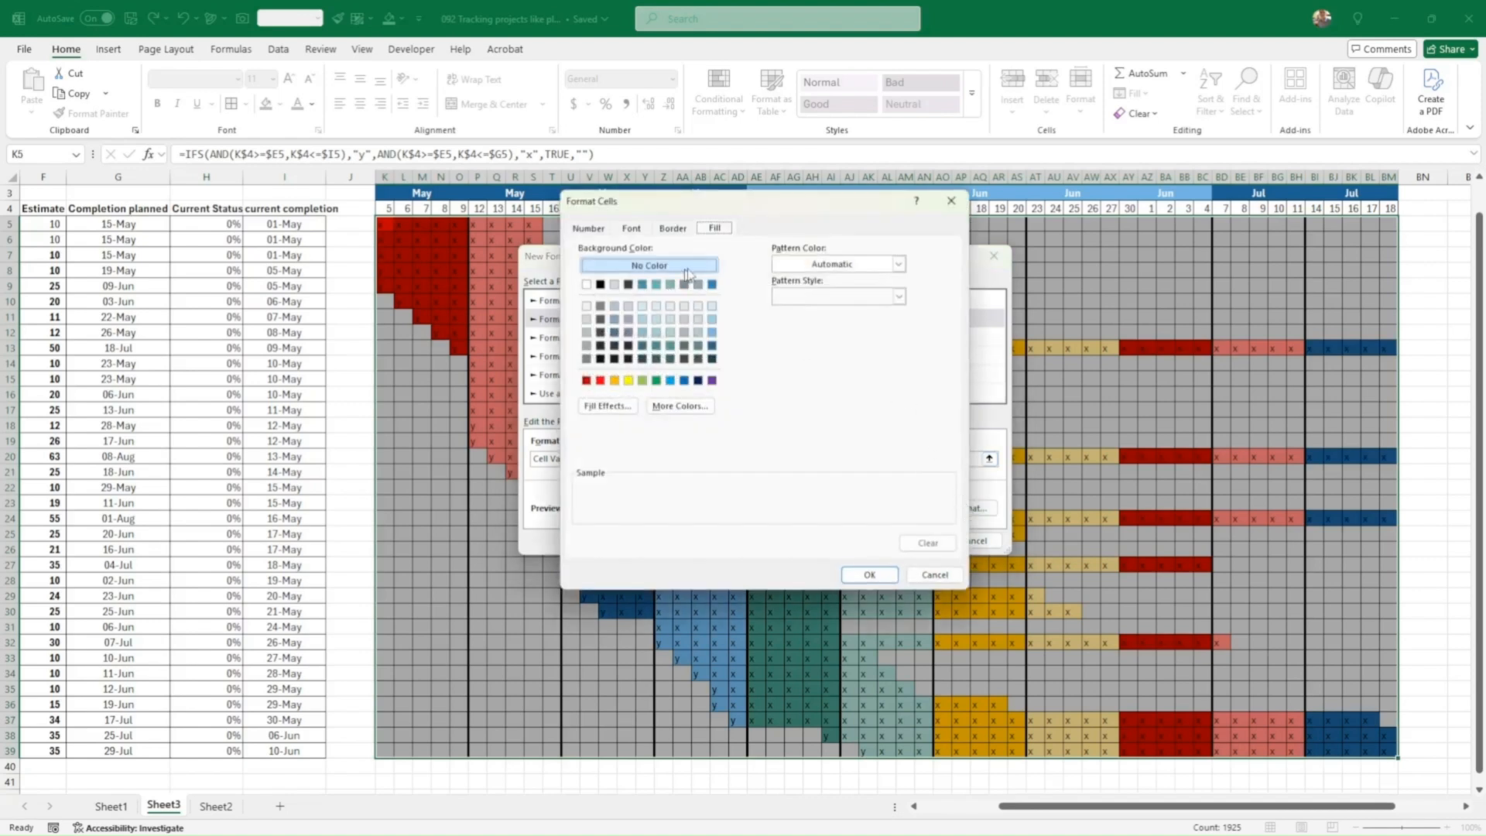
{"action": "left_click", "coordinate": [898, 264]}
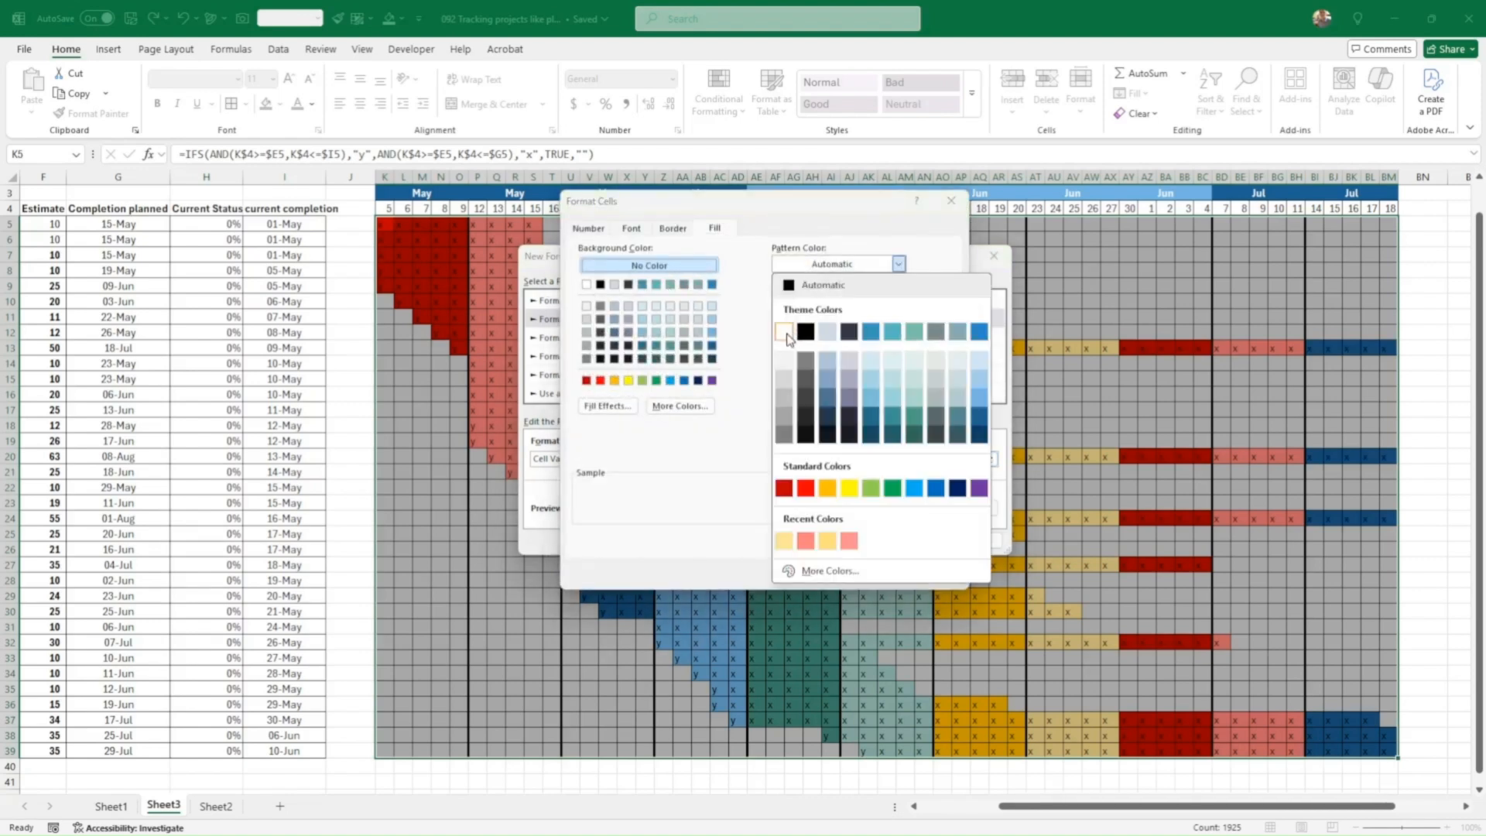
{"action": "left_click", "coordinate": [784, 332]}
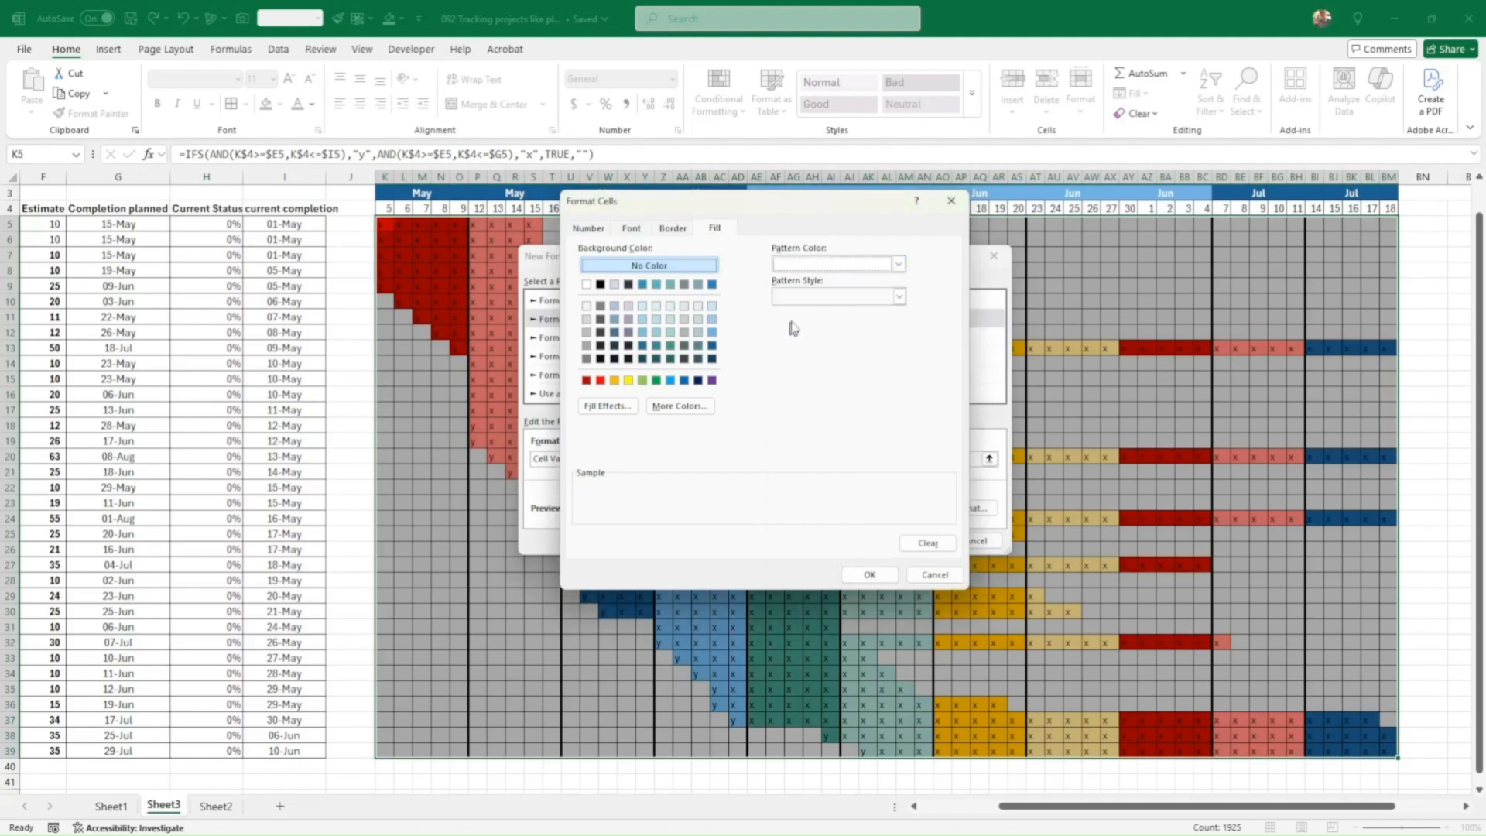
{"action": "left_click", "coordinate": [826, 298]}
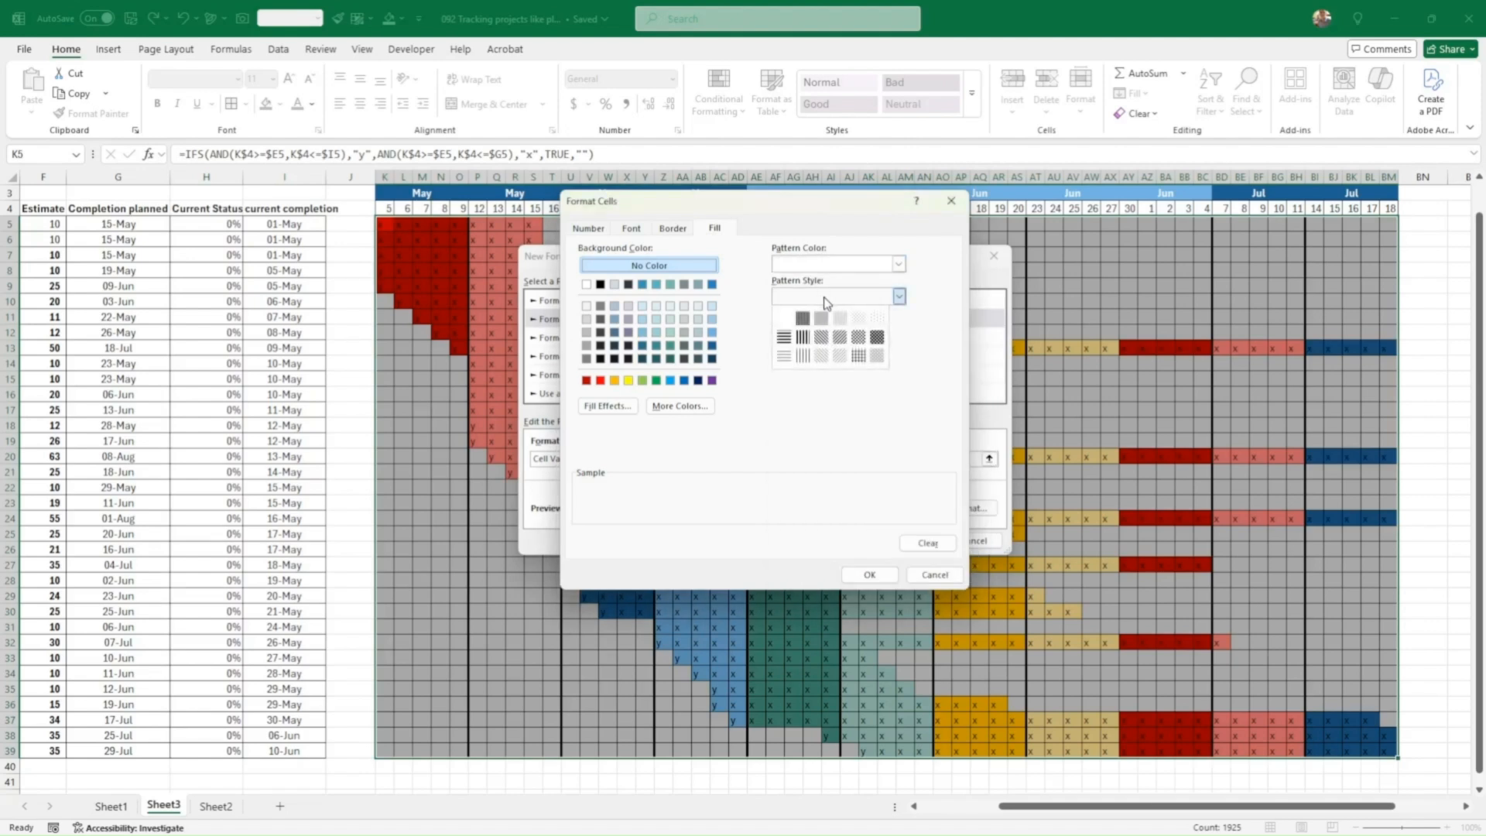
{"action": "left_click", "coordinate": [839, 337]}
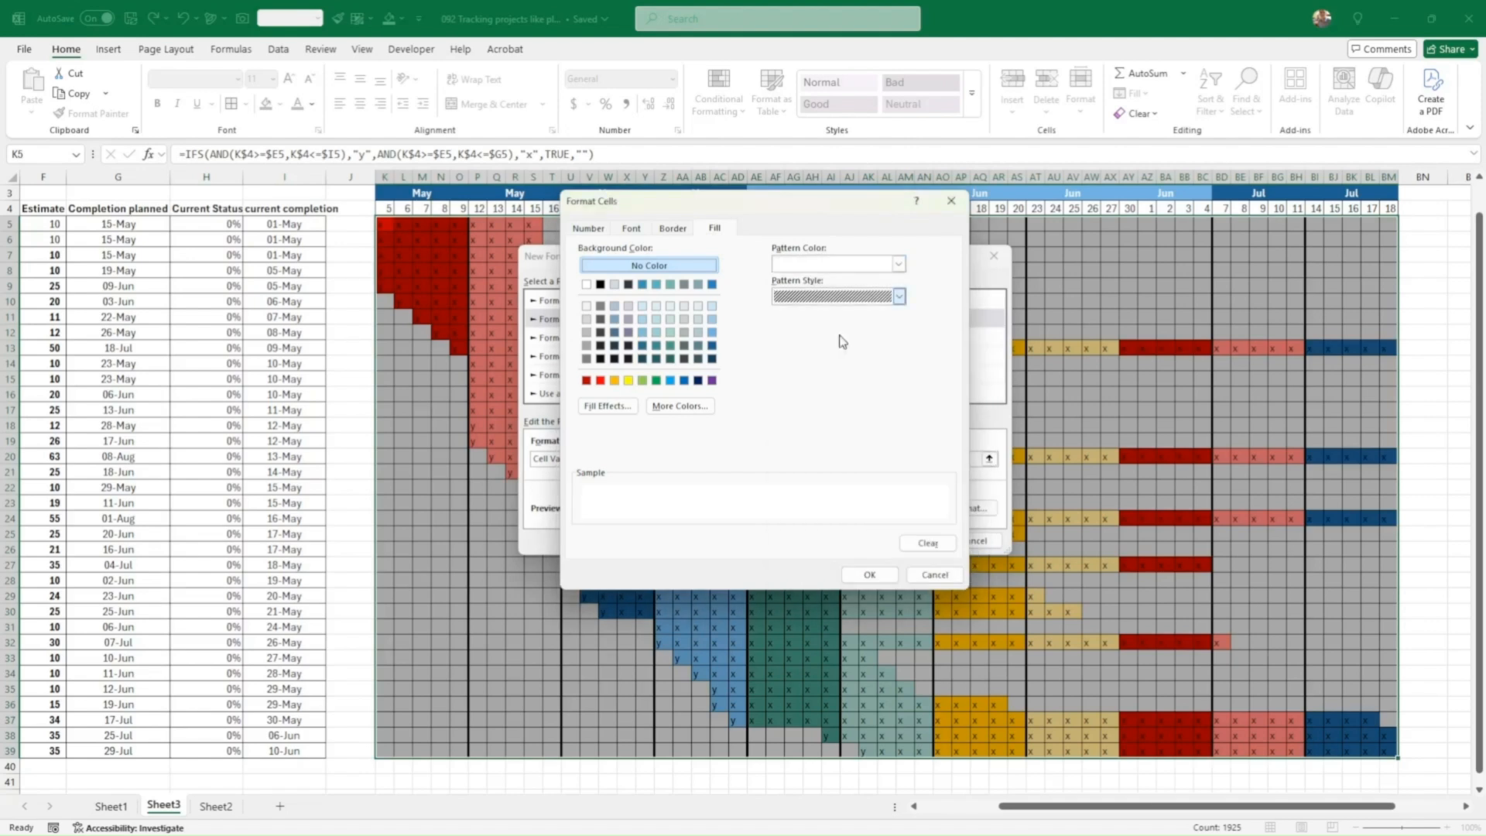
{"action": "left_click", "coordinate": [873, 573]}
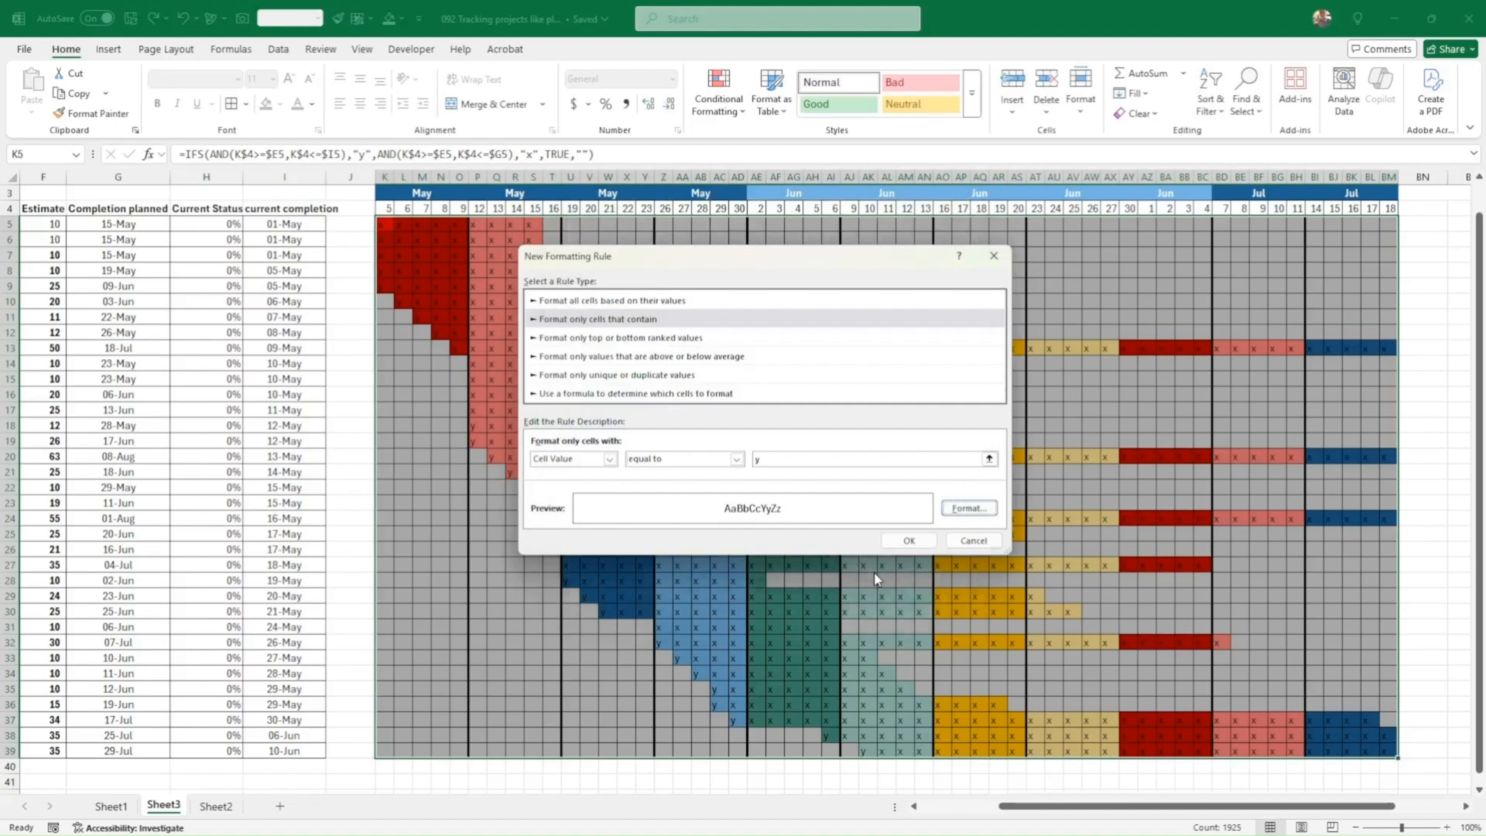
{"action": "left_click", "coordinate": [903, 542]}
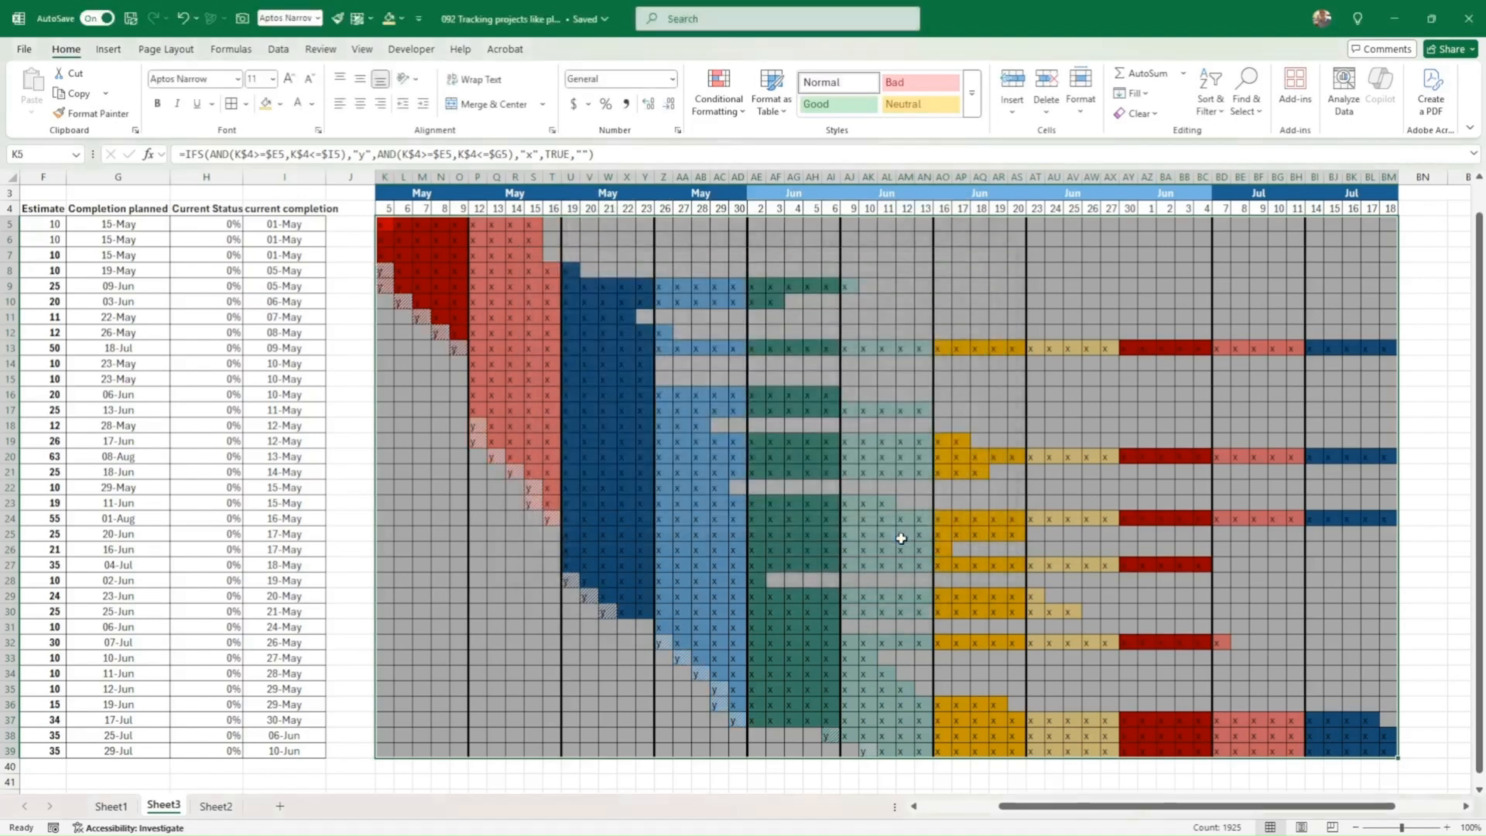
{"action": "left_click", "coordinate": [901, 535]}
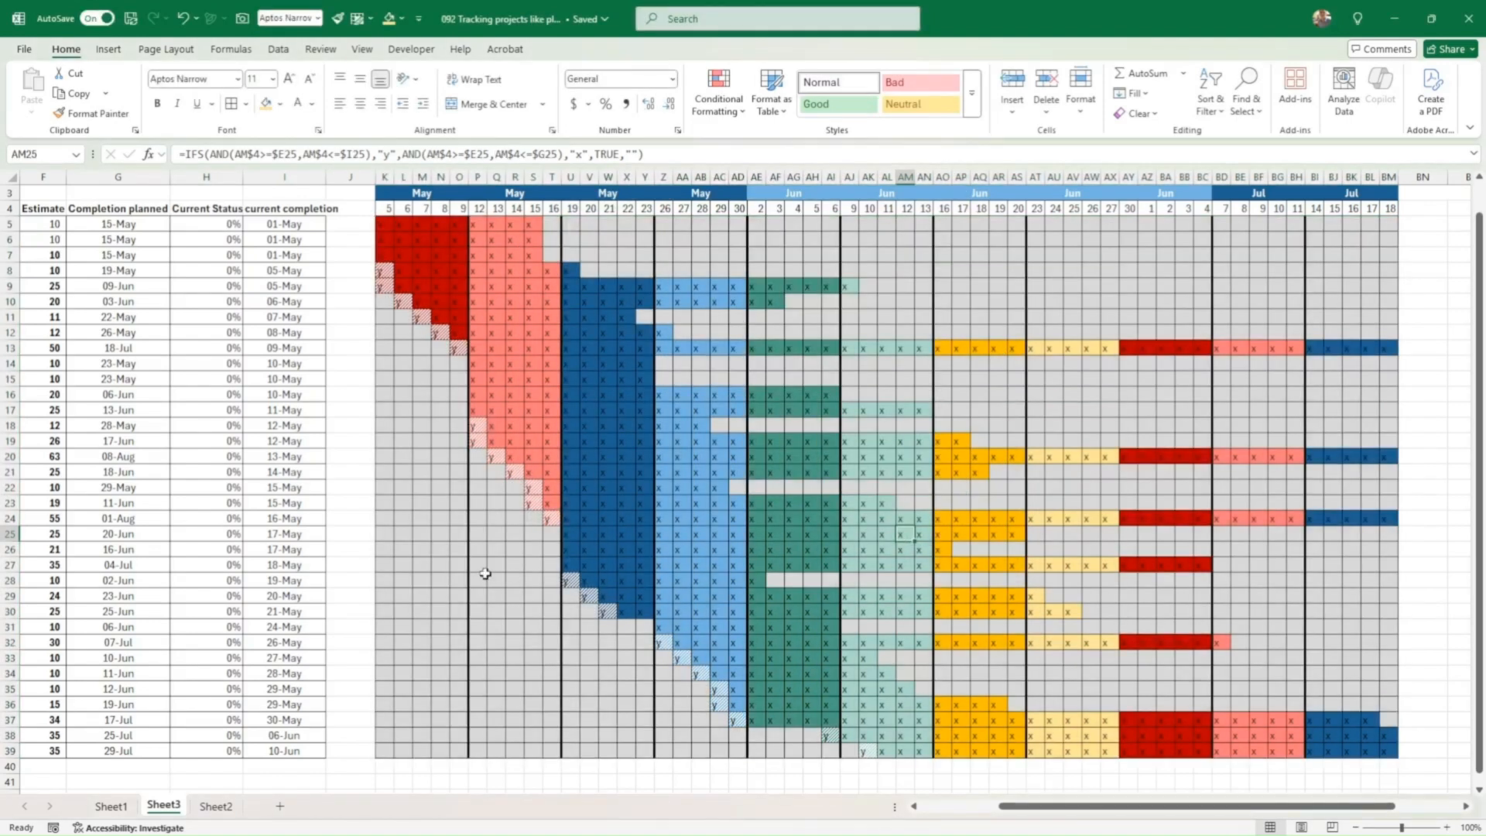
Step: Check Task 5's completion formulas and set its status in H9 to 0%
{"action": "left_click", "coordinate": [213, 288]}
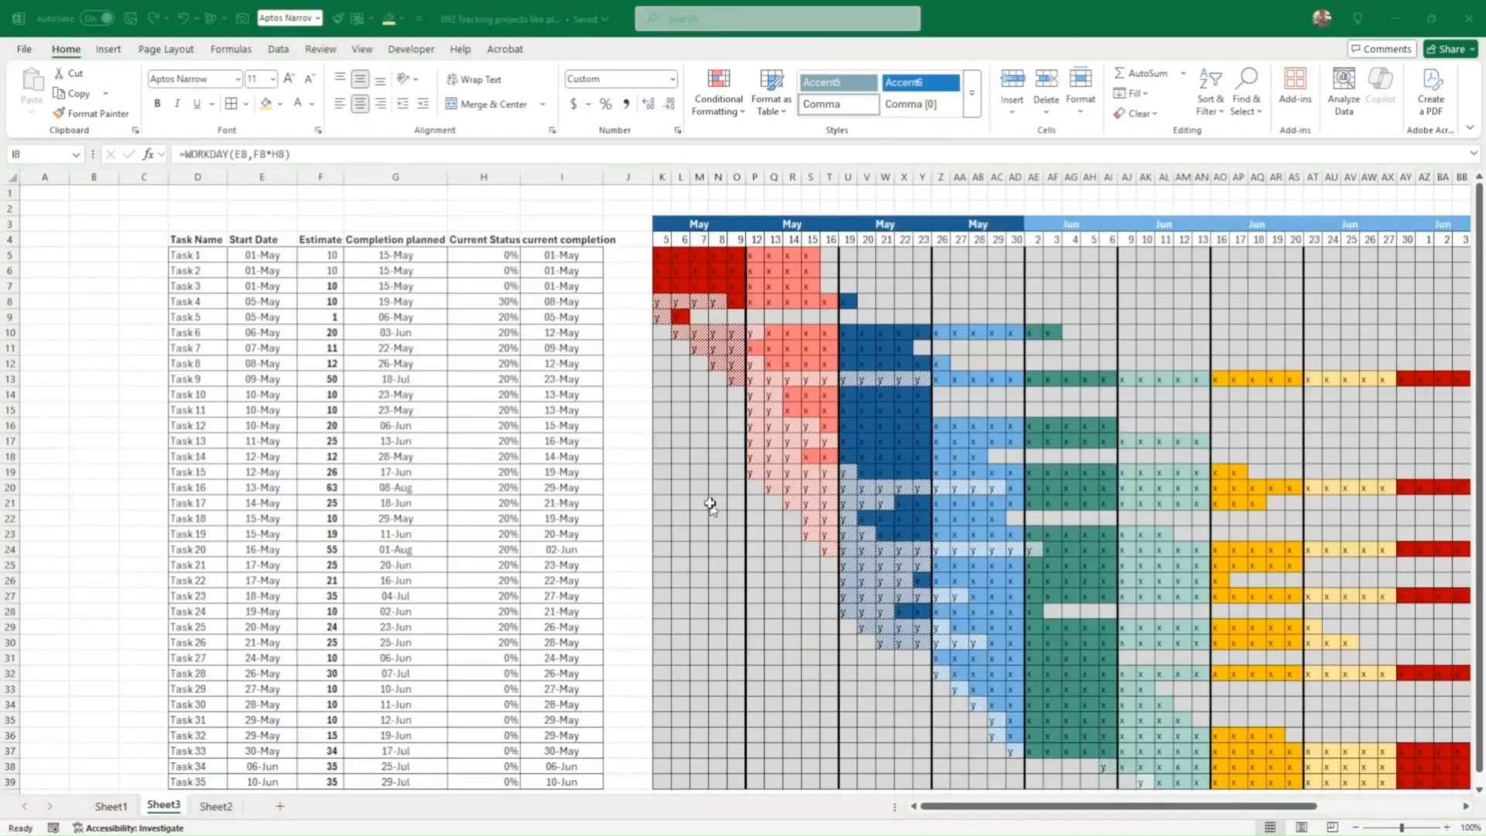
{"action": "left_click", "coordinate": [286, 316]}
{"action": "left_click", "coordinate": [433, 315]}
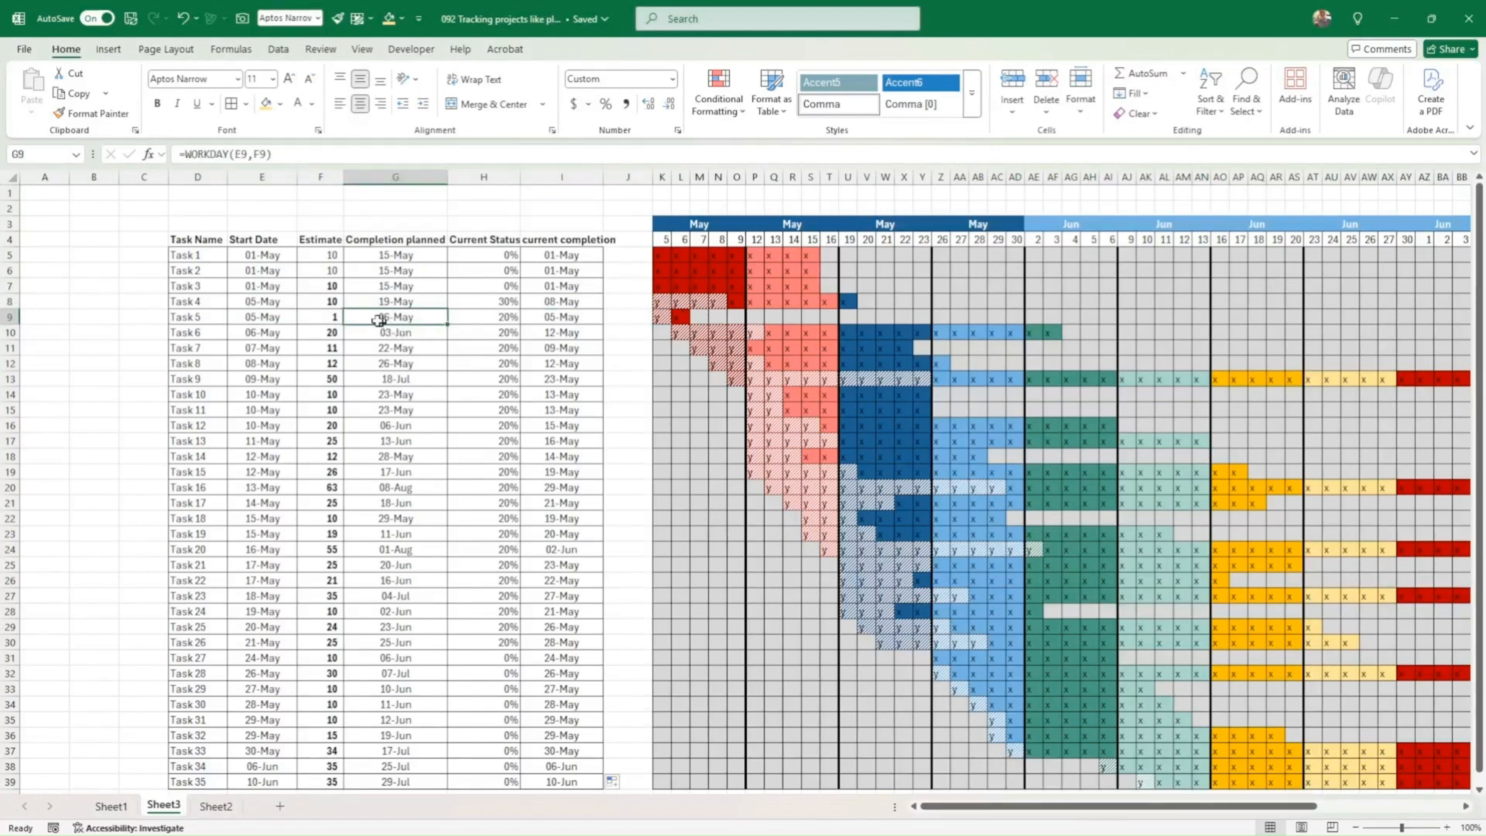
{"action": "left_click", "coordinate": [493, 316]}
{"action": "type", "text": "0"}
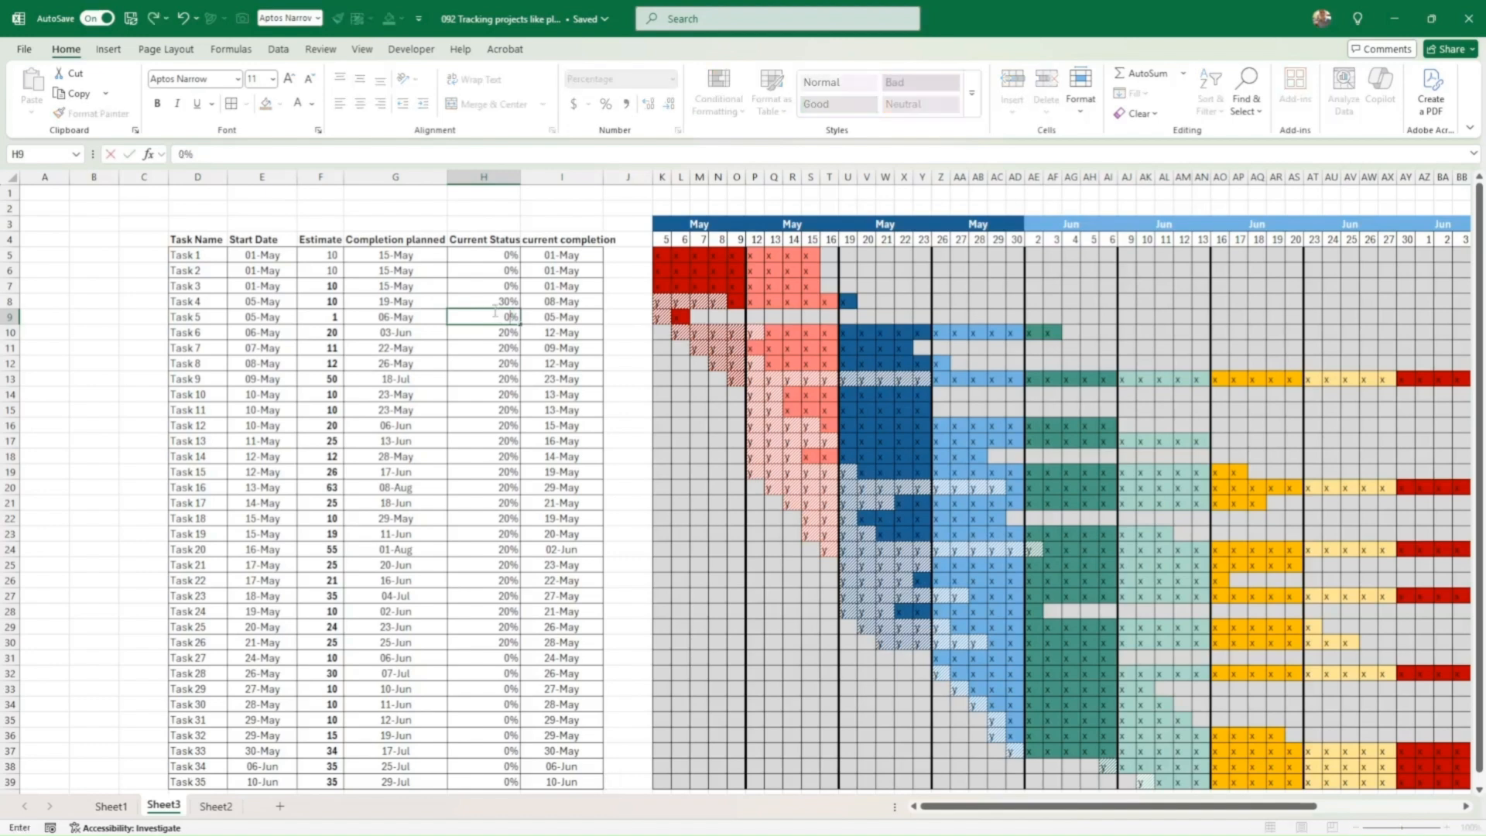
{"action": "key", "text": "Return"}
{"action": "left_click", "coordinate": [489, 318]}
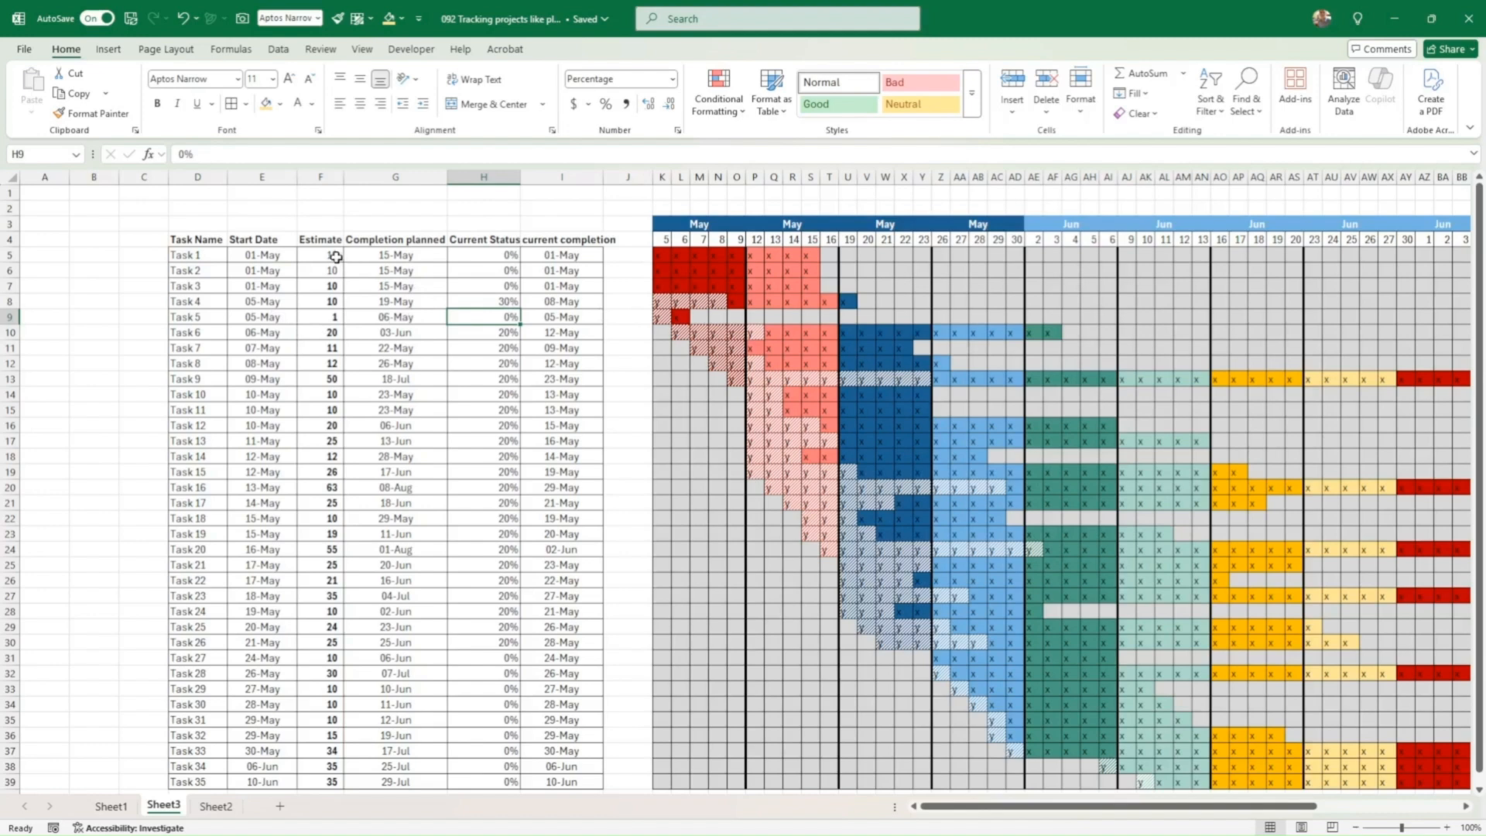
Step: Append -1 to the WORKDAY completion formulas in G5 and I5
{"action": "double_click", "coordinate": [367, 257]}
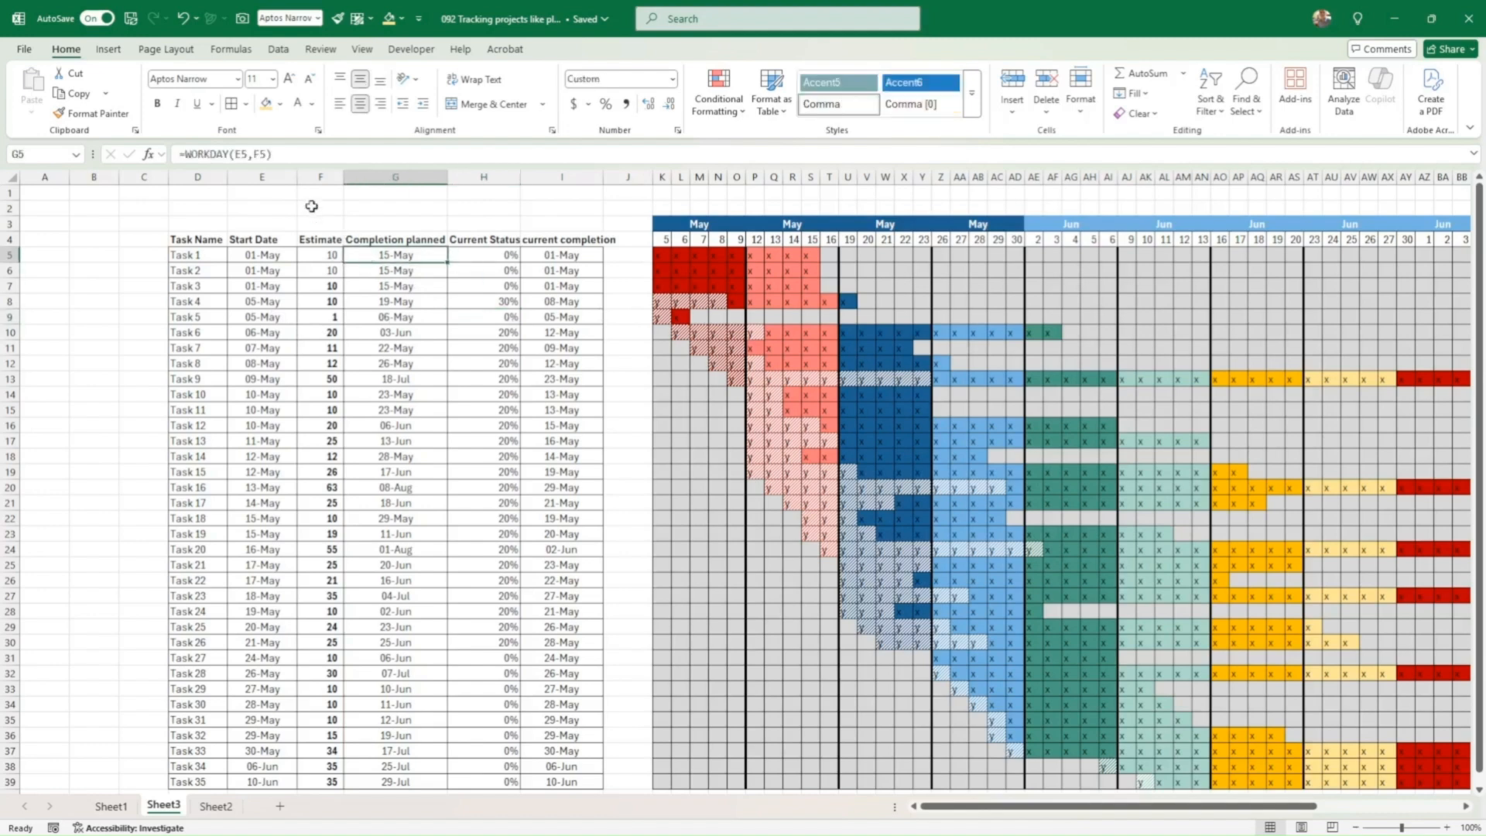
{"action": "type", "text": "-"}
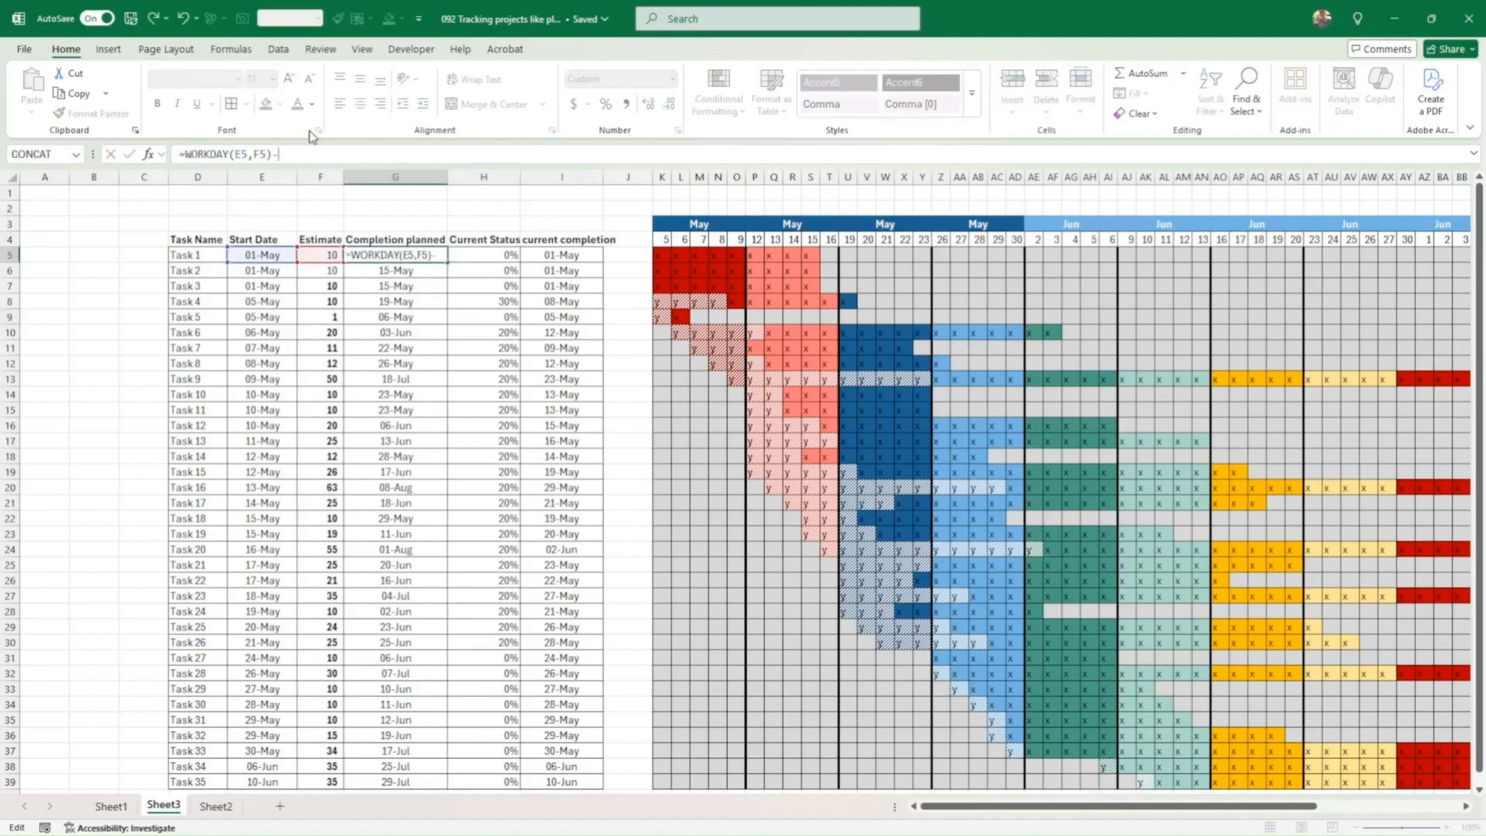
{"action": "type", "text": "1"}
{"action": "key", "text": "Return"}
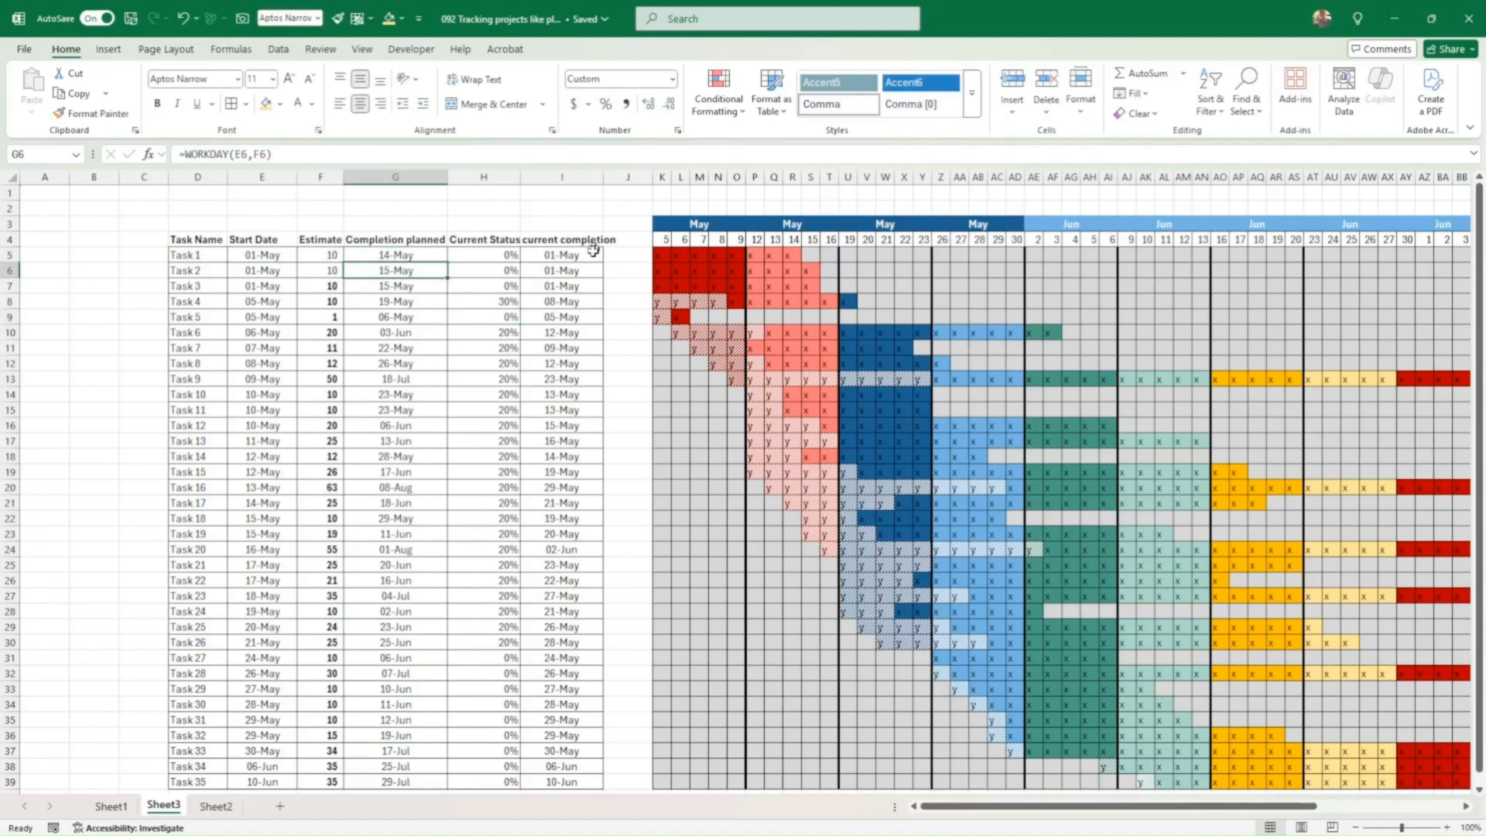
{"action": "left_click", "coordinate": [593, 250]}
{"action": "left_click", "coordinate": [336, 152]}
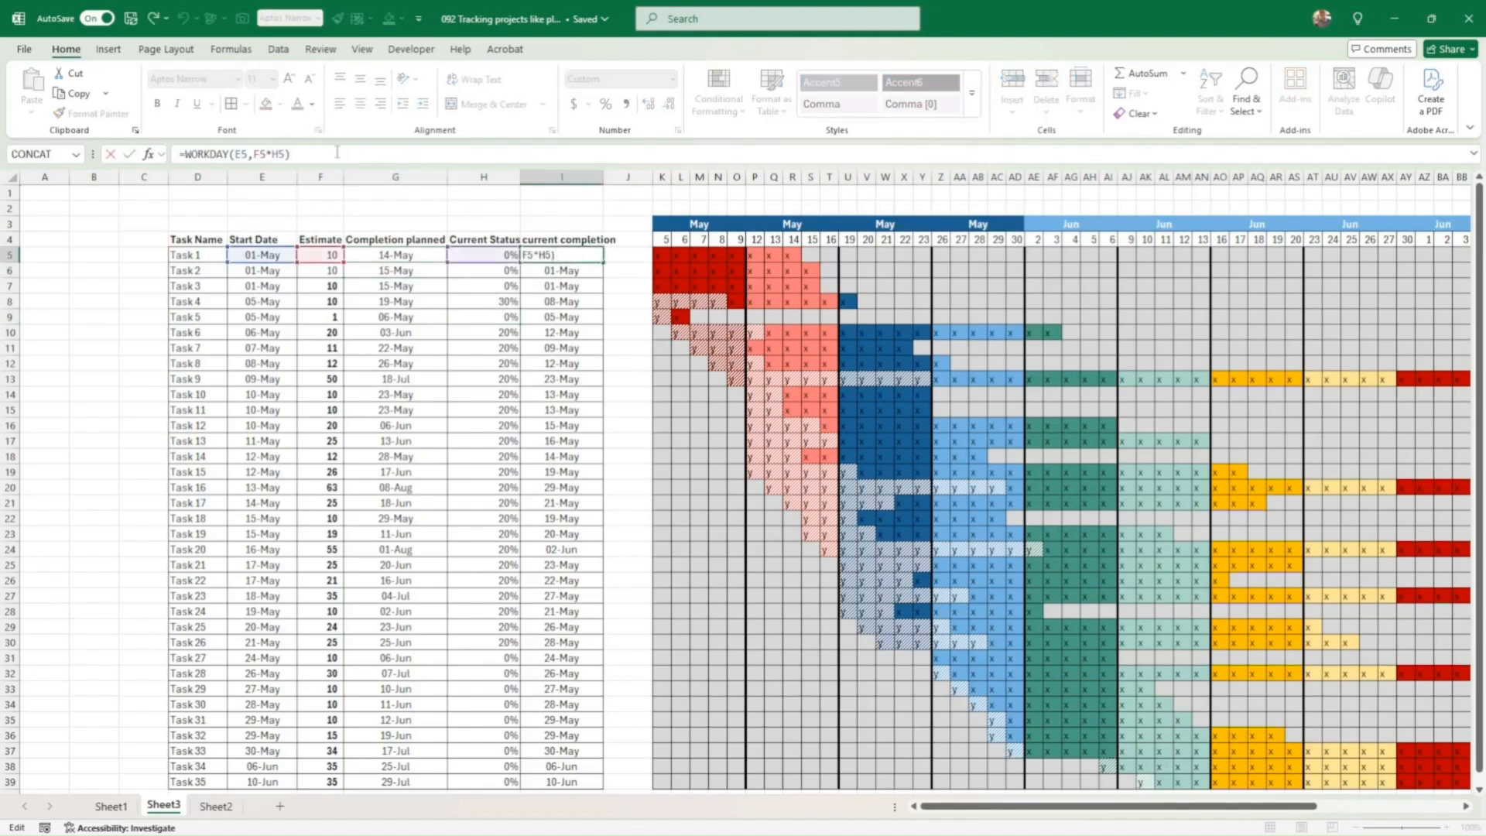
{"action": "type", "text": "-1"}
{"action": "key", "text": "Return"}
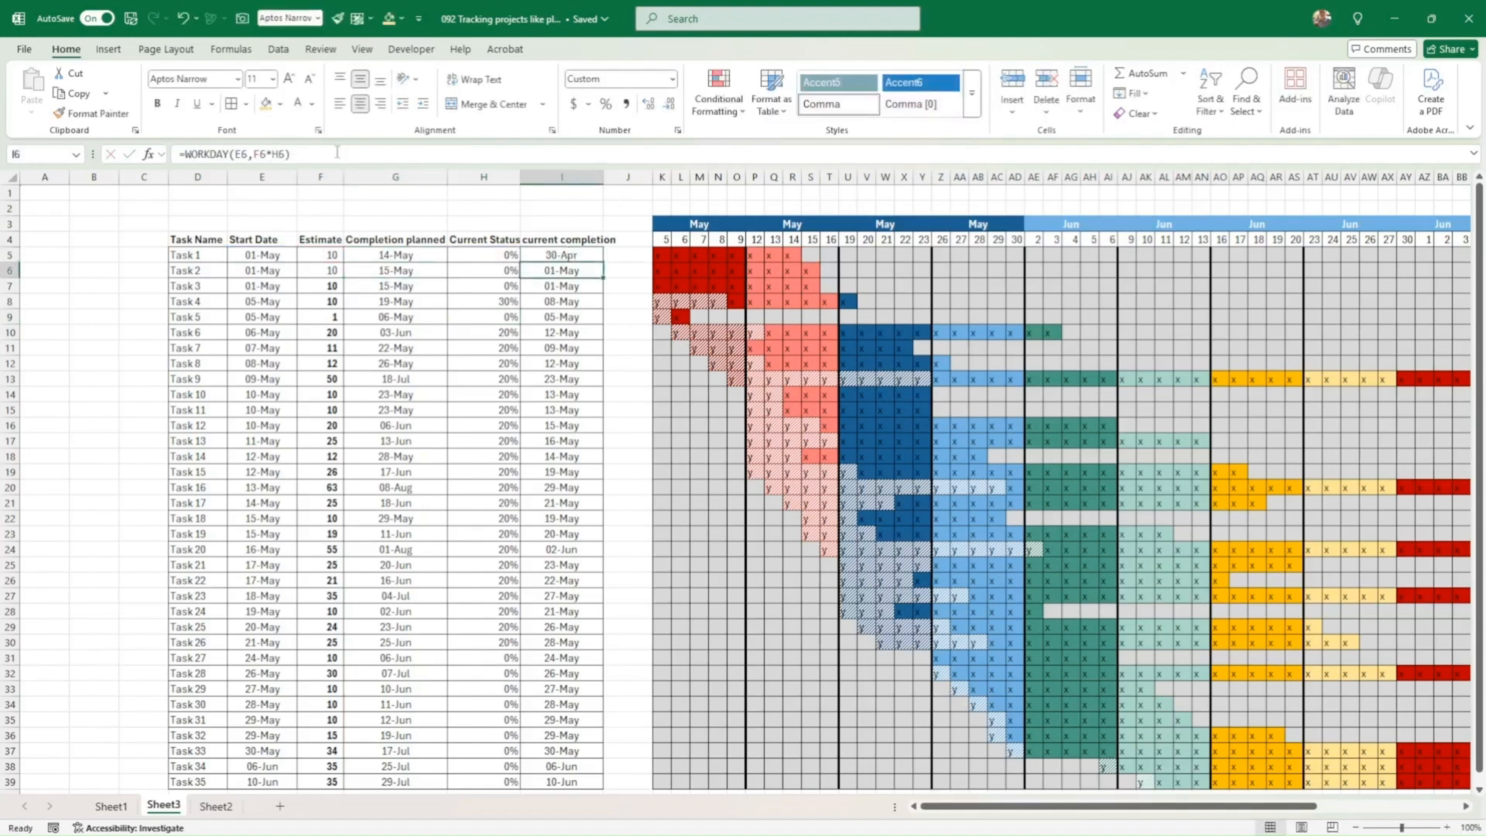
Step: Fill the G5 and I5 formulas down through row 39
{"action": "left_click", "coordinate": [415, 251]}
{"action": "double_click", "coordinate": [446, 264]}
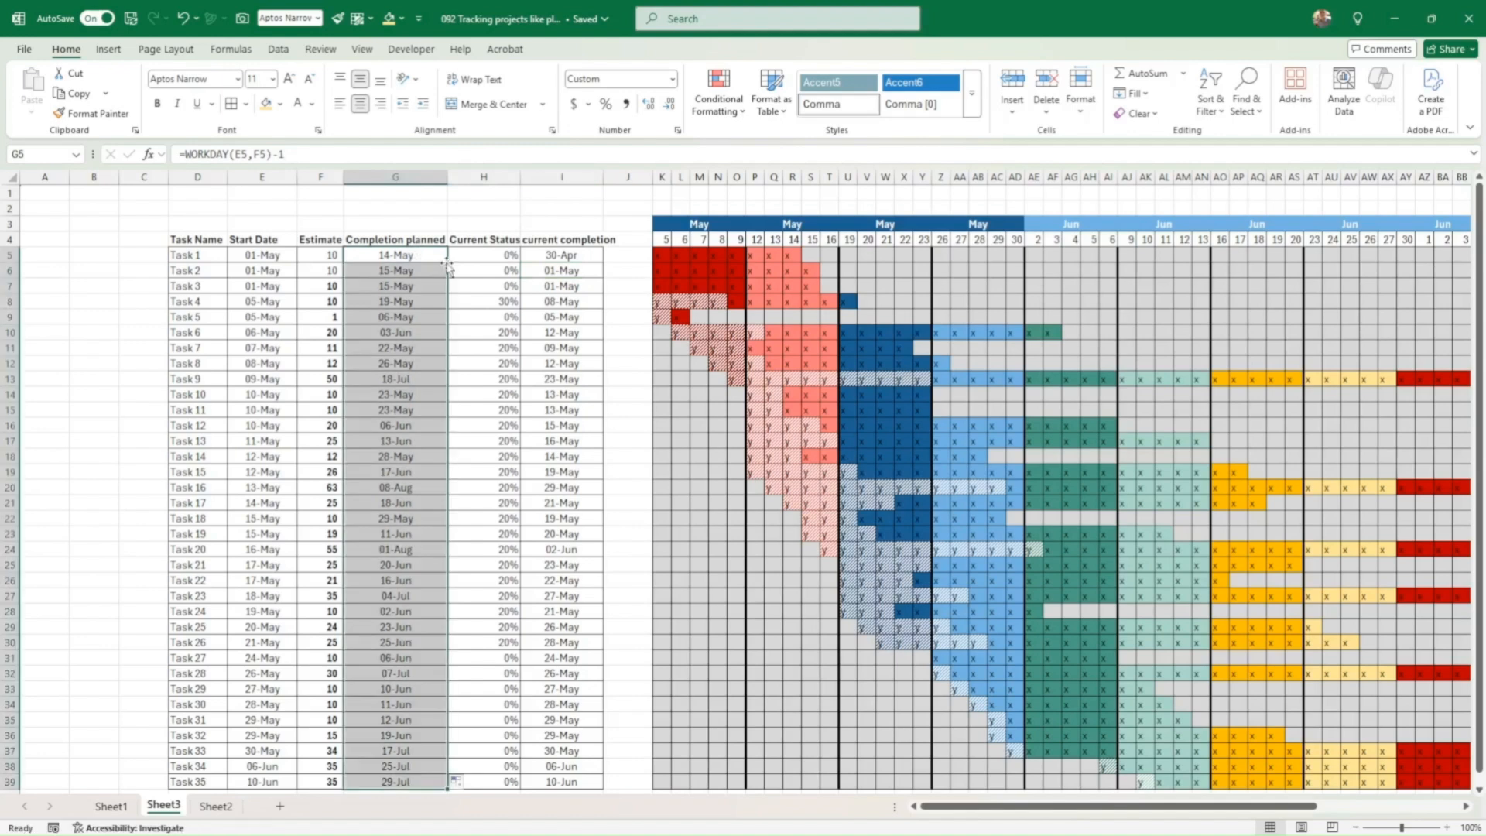
{"action": "left_click", "coordinate": [561, 254]}
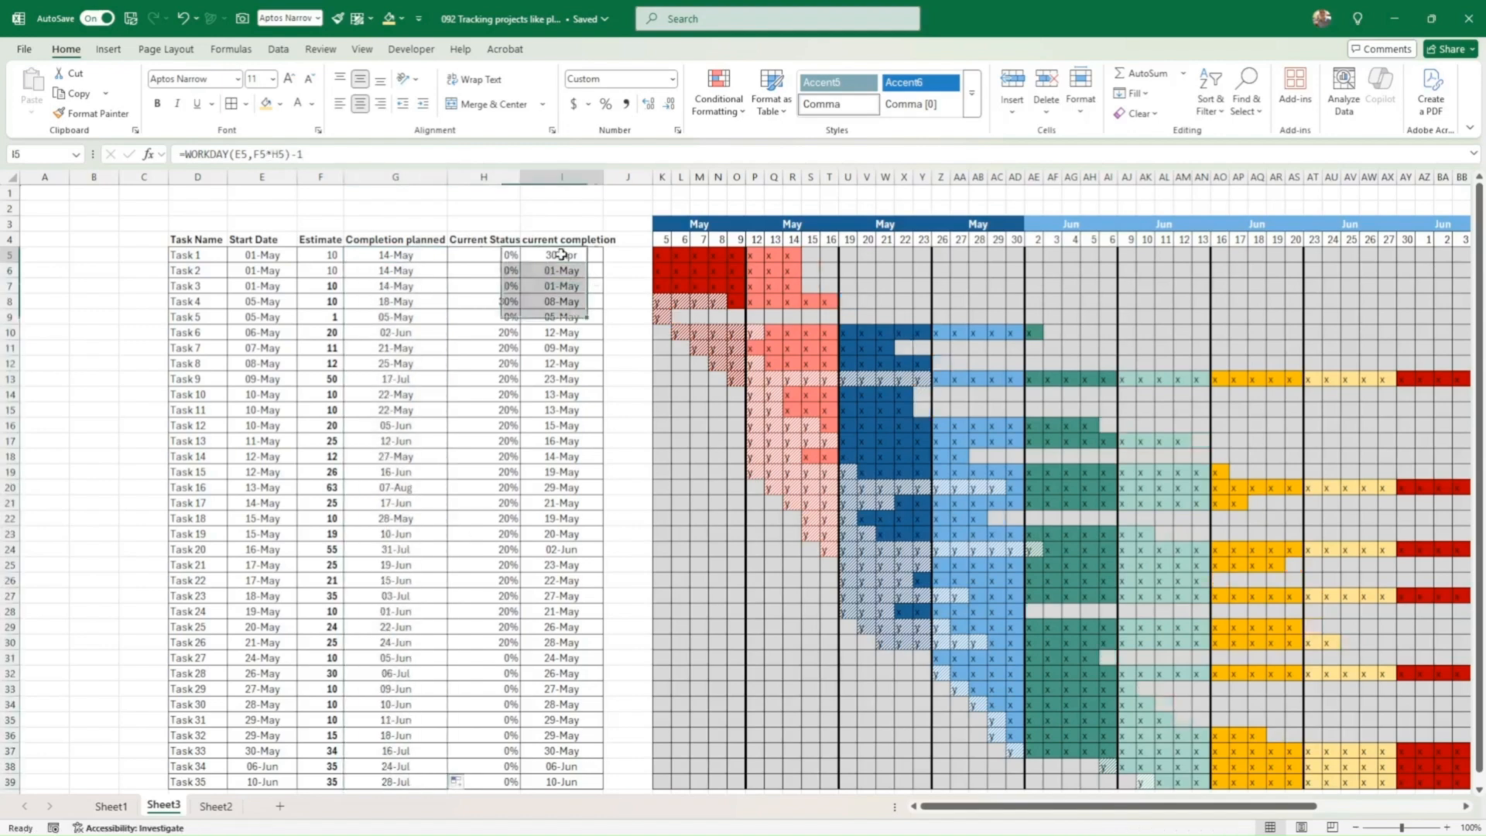
{"action": "double_click", "coordinate": [604, 263]}
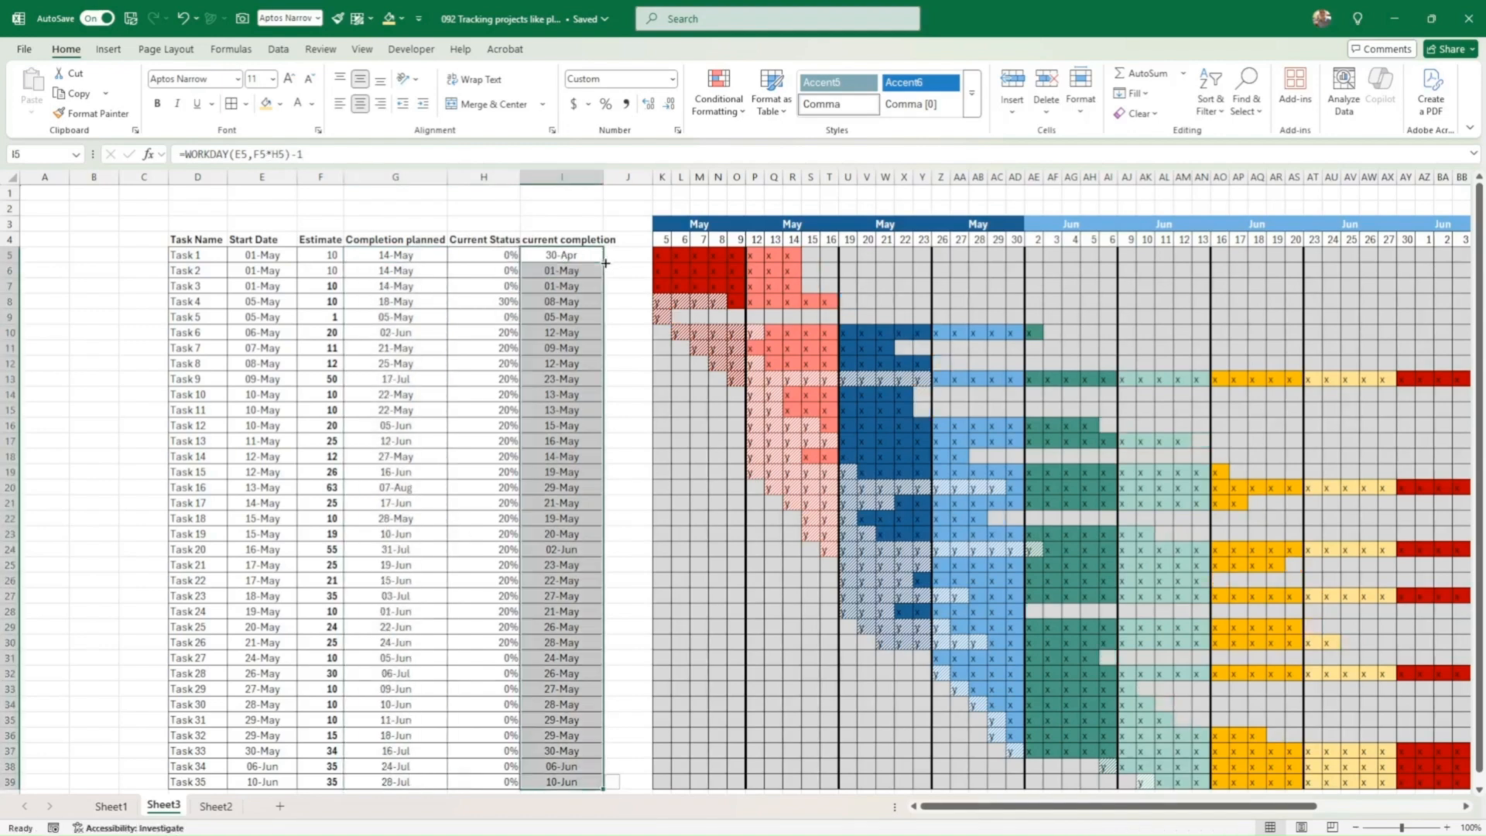
{"action": "left_click", "coordinate": [656, 315]}
Step: Set Task 5's Current Status in H9 to 100%
{"action": "left_click_drag", "start_coordinate": [279, 316], "coordinate": [421, 316]}
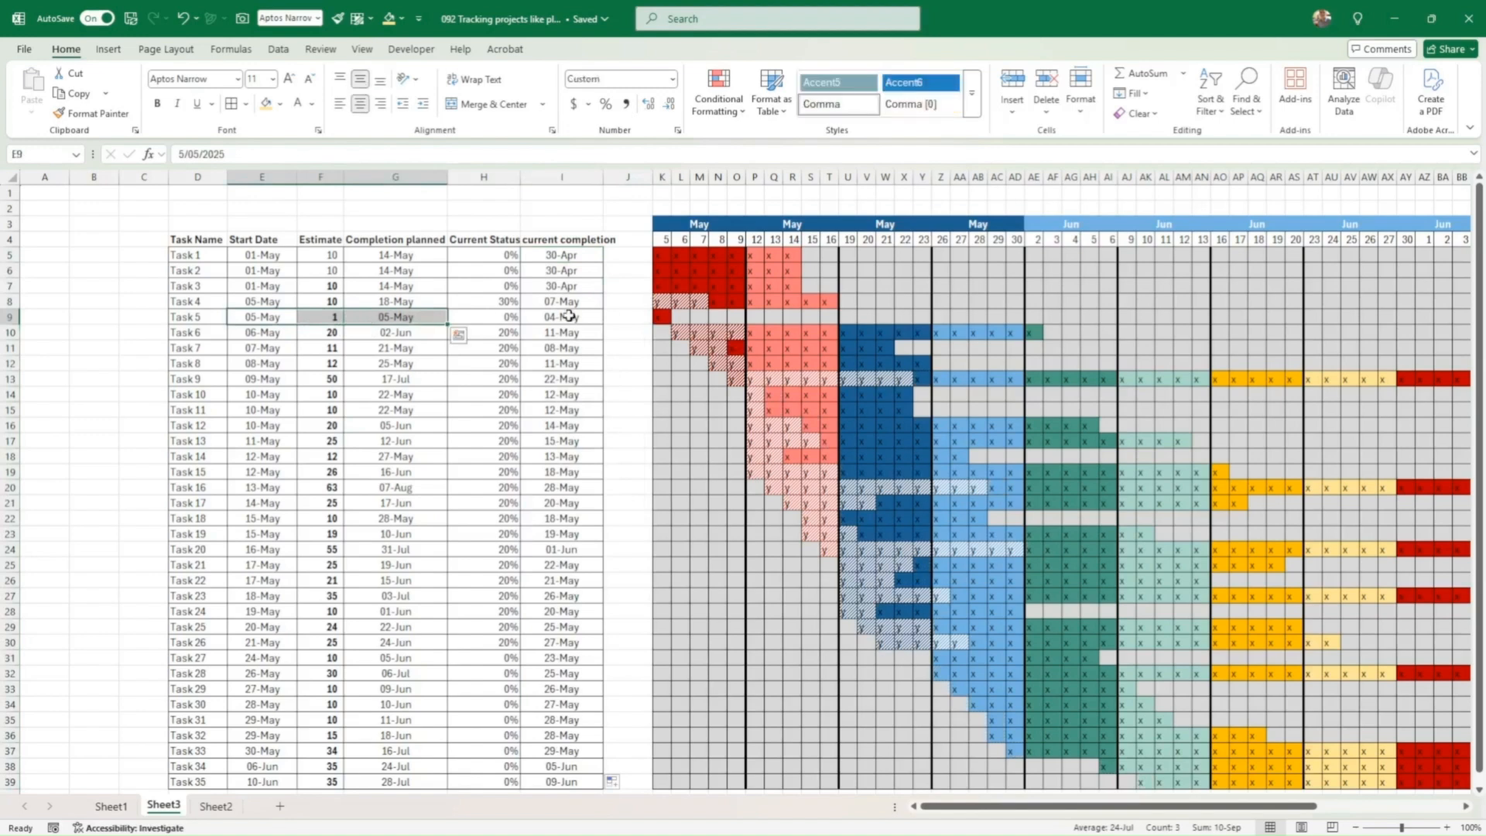
{"action": "left_click", "coordinate": [660, 316]}
{"action": "left_click", "coordinate": [513, 317]}
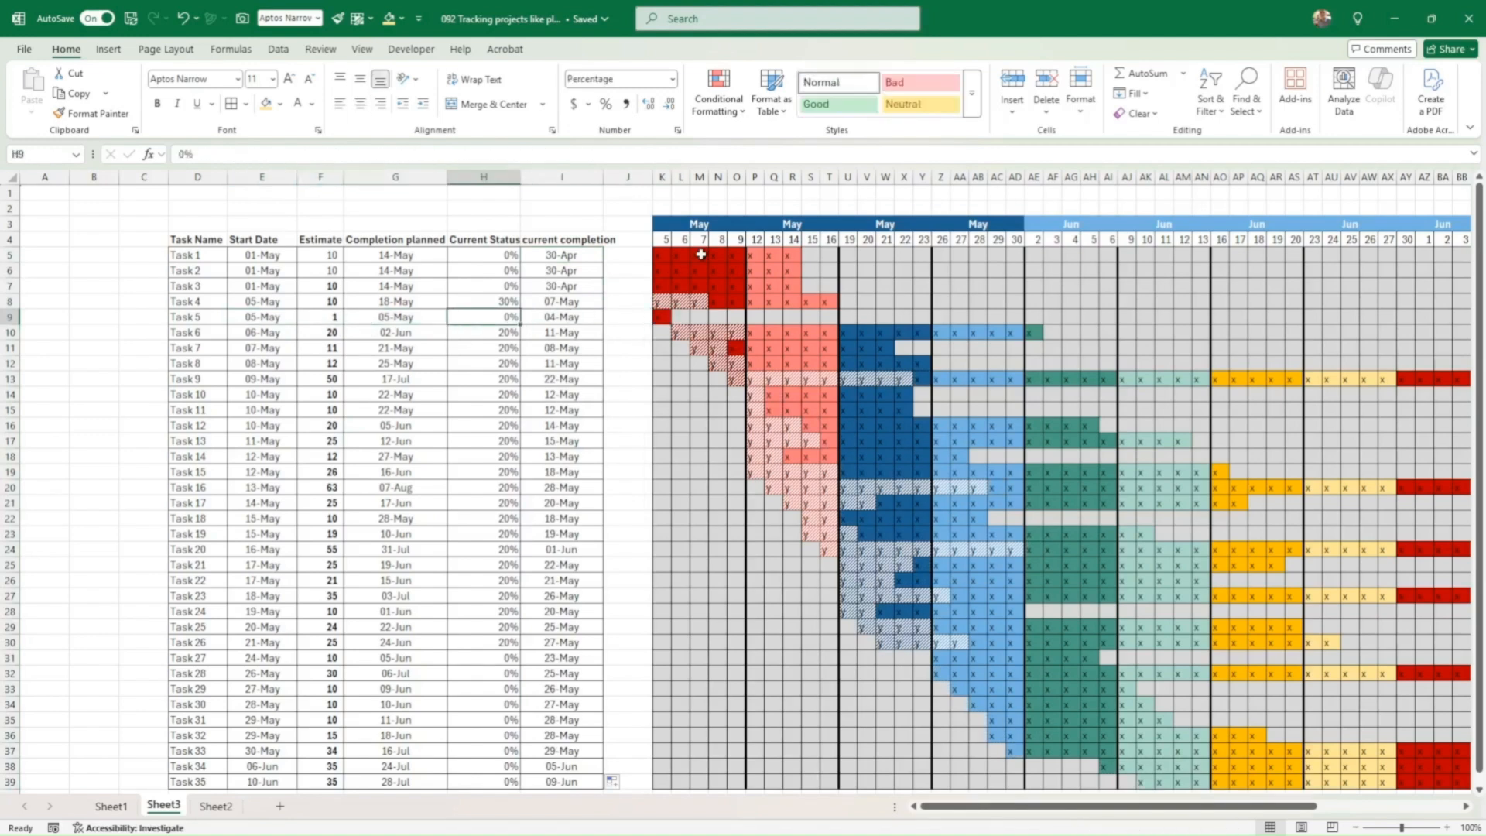
{"action": "type", "text": "10"}
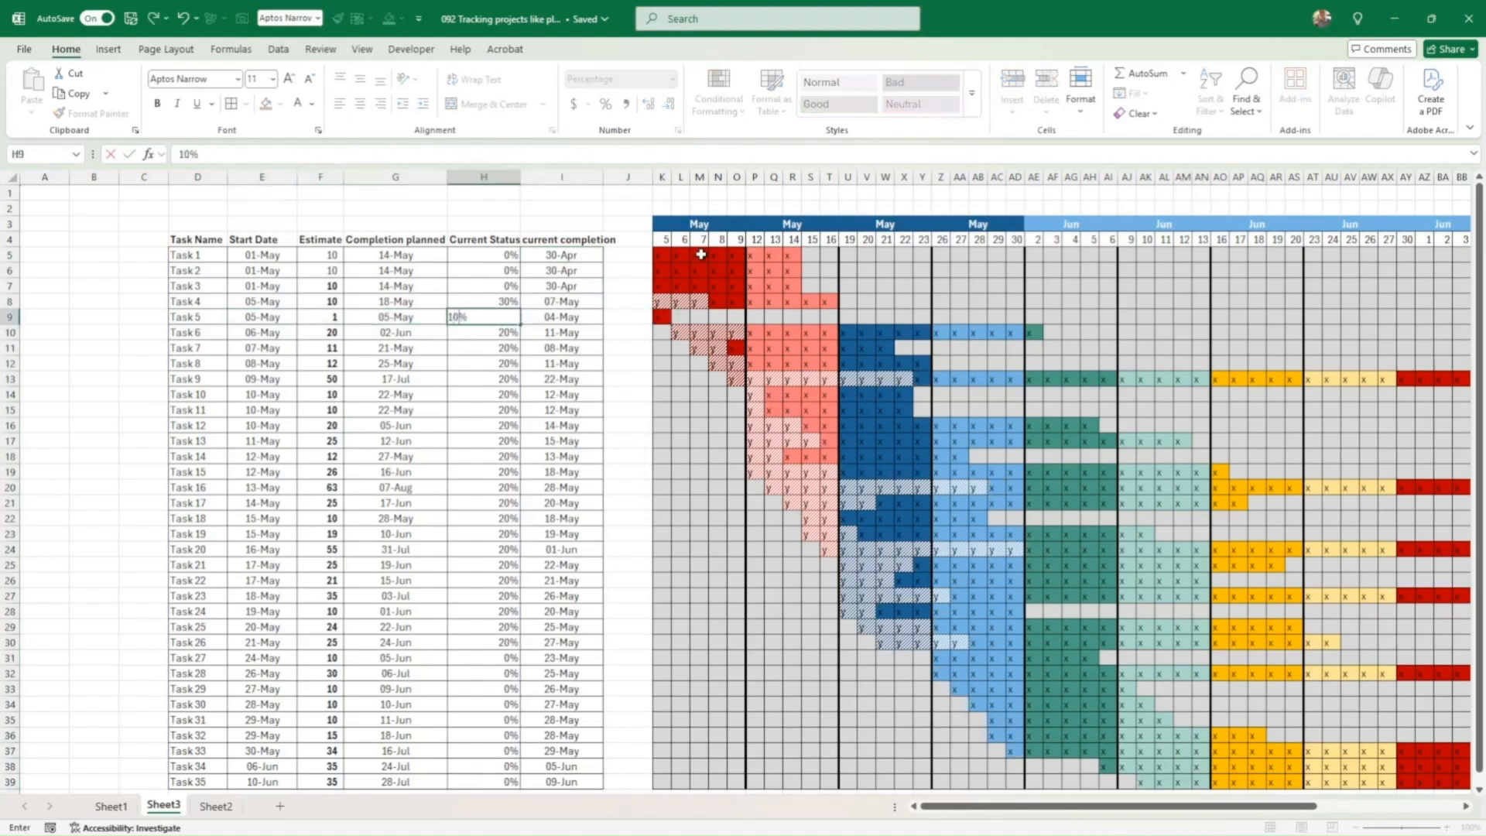
{"action": "type", "text": "0"}
{"action": "key", "text": "Tab"}
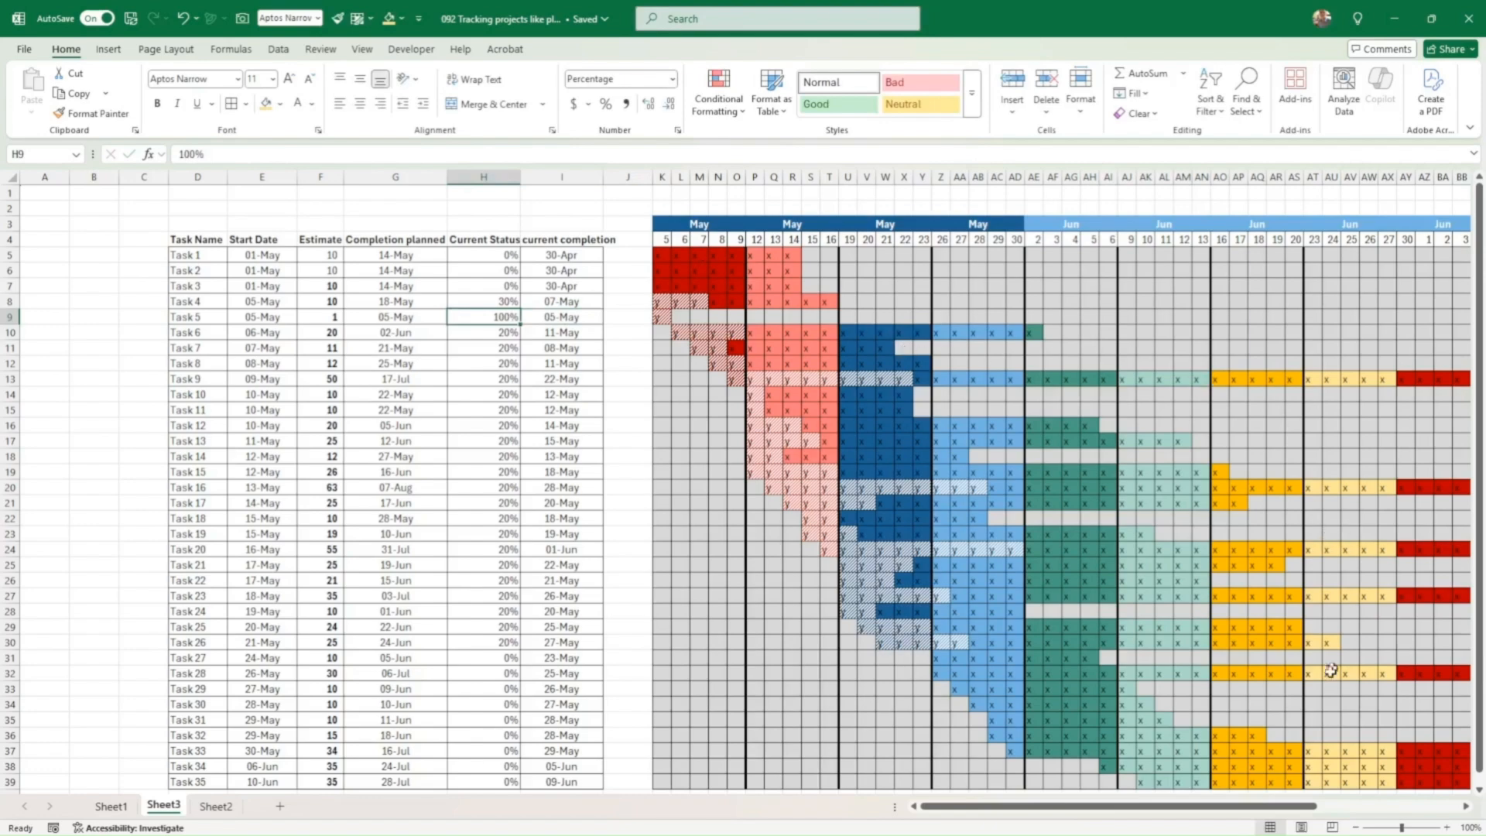
{"action": "left_click", "coordinate": [1354, 828]}
Step: Apply the custom number format ;; to the Gantt grid K5:BM39 to hide its letters
{"action": "left_click_drag", "start_coordinate": [1393, 761], "coordinate": [1465, 761]}
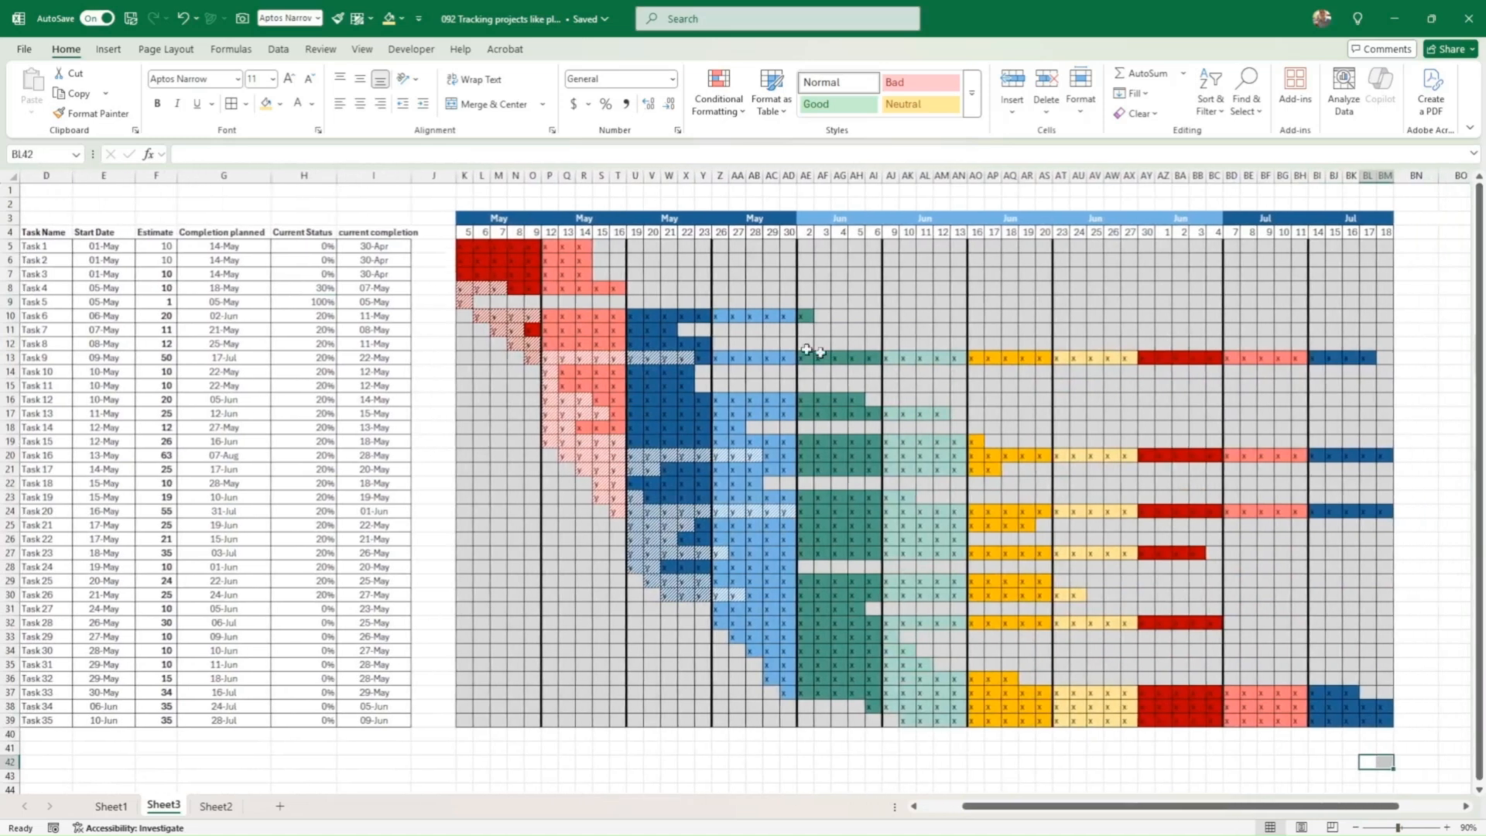
{"action": "left_click", "coordinate": [465, 250]}
{"action": "left_click_drag", "start_coordinate": [465, 249], "coordinate": [1387, 720]}
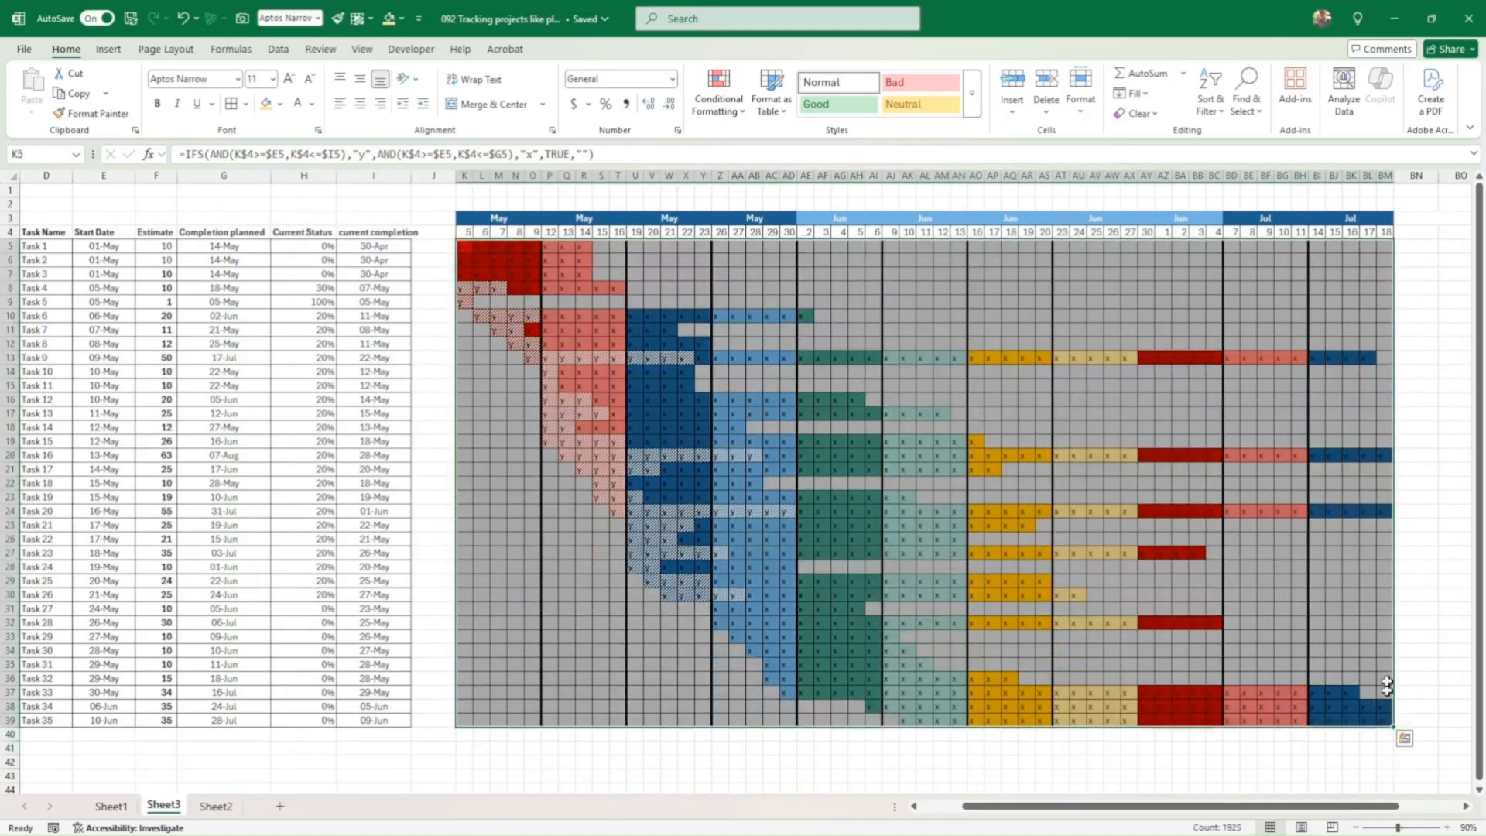
{"action": "right_click", "coordinate": [698, 476]}
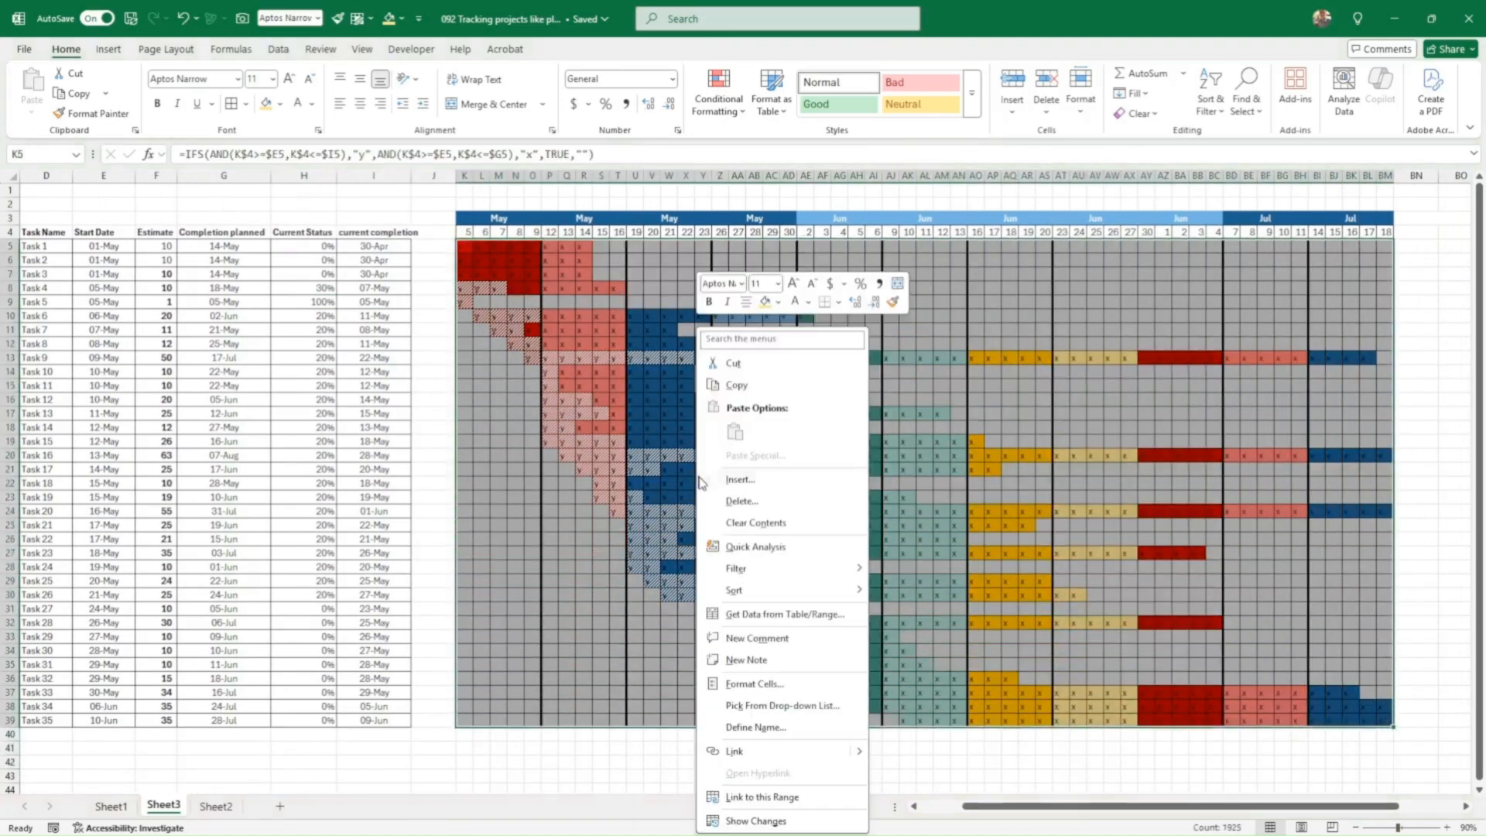
{"action": "left_click", "coordinate": [762, 685]}
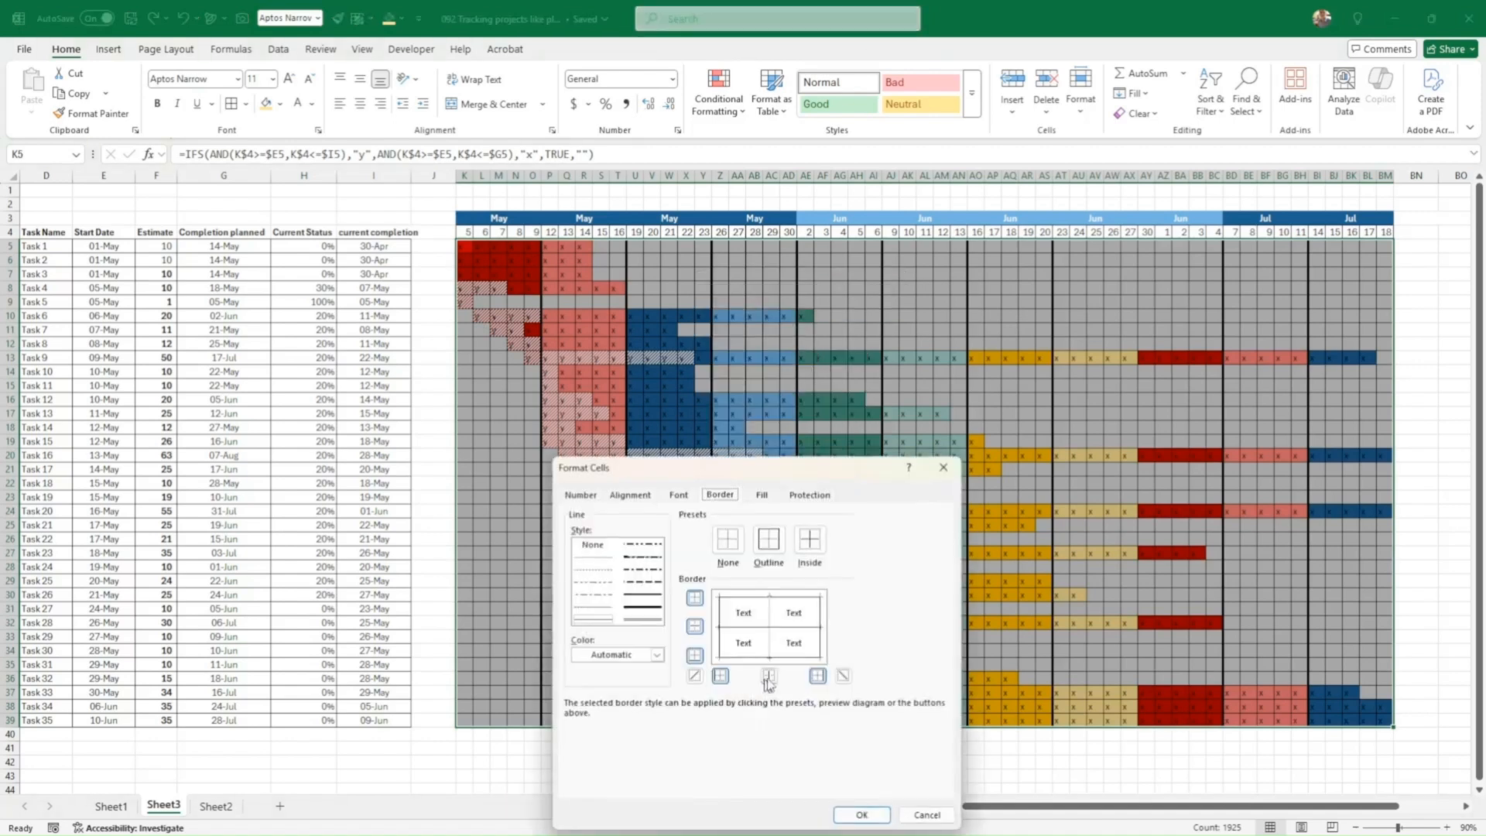
{"action": "left_click", "coordinate": [578, 494]}
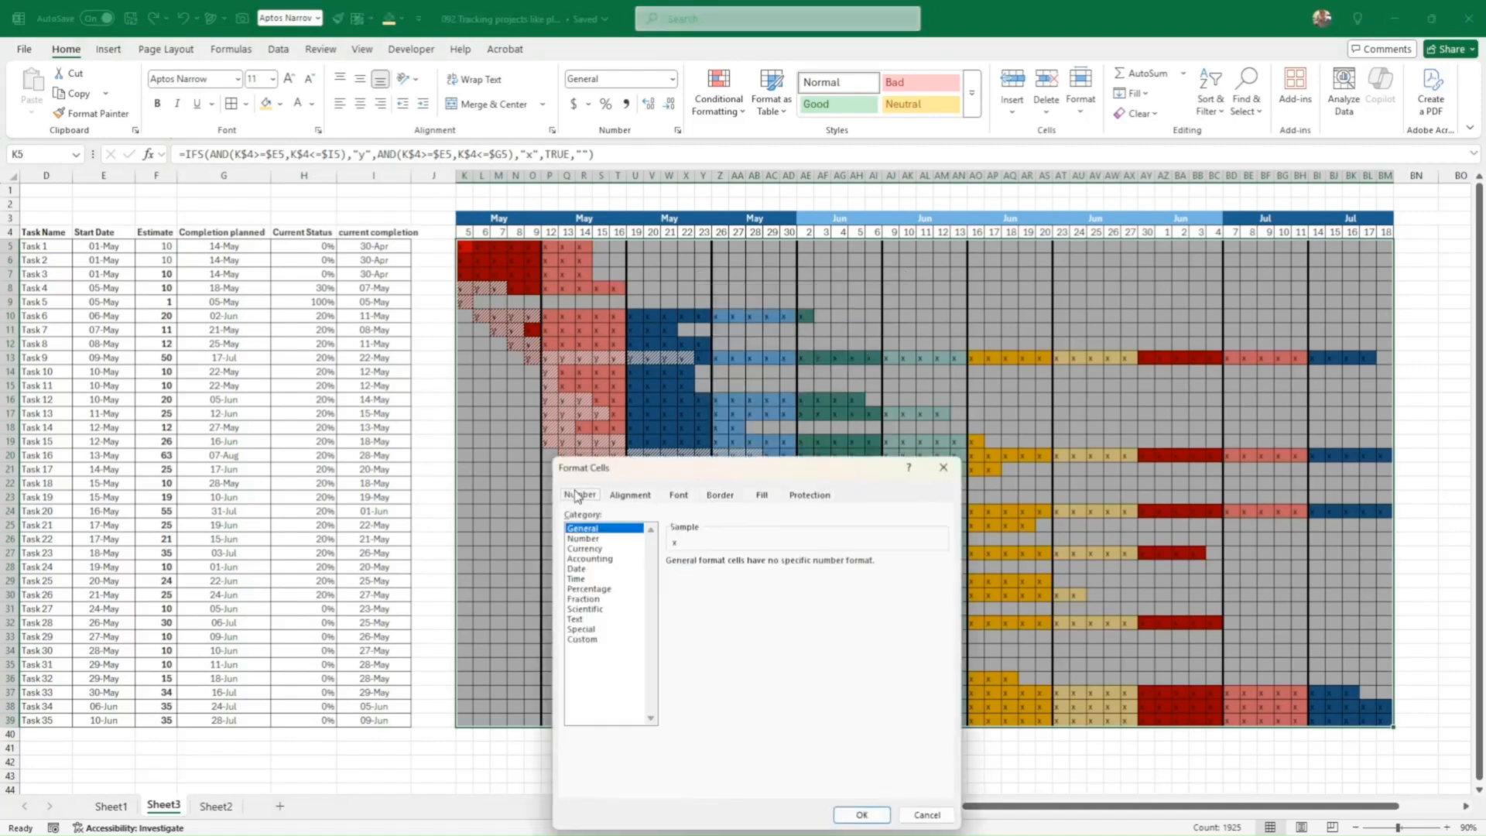
{"action": "left_click", "coordinate": [602, 640]}
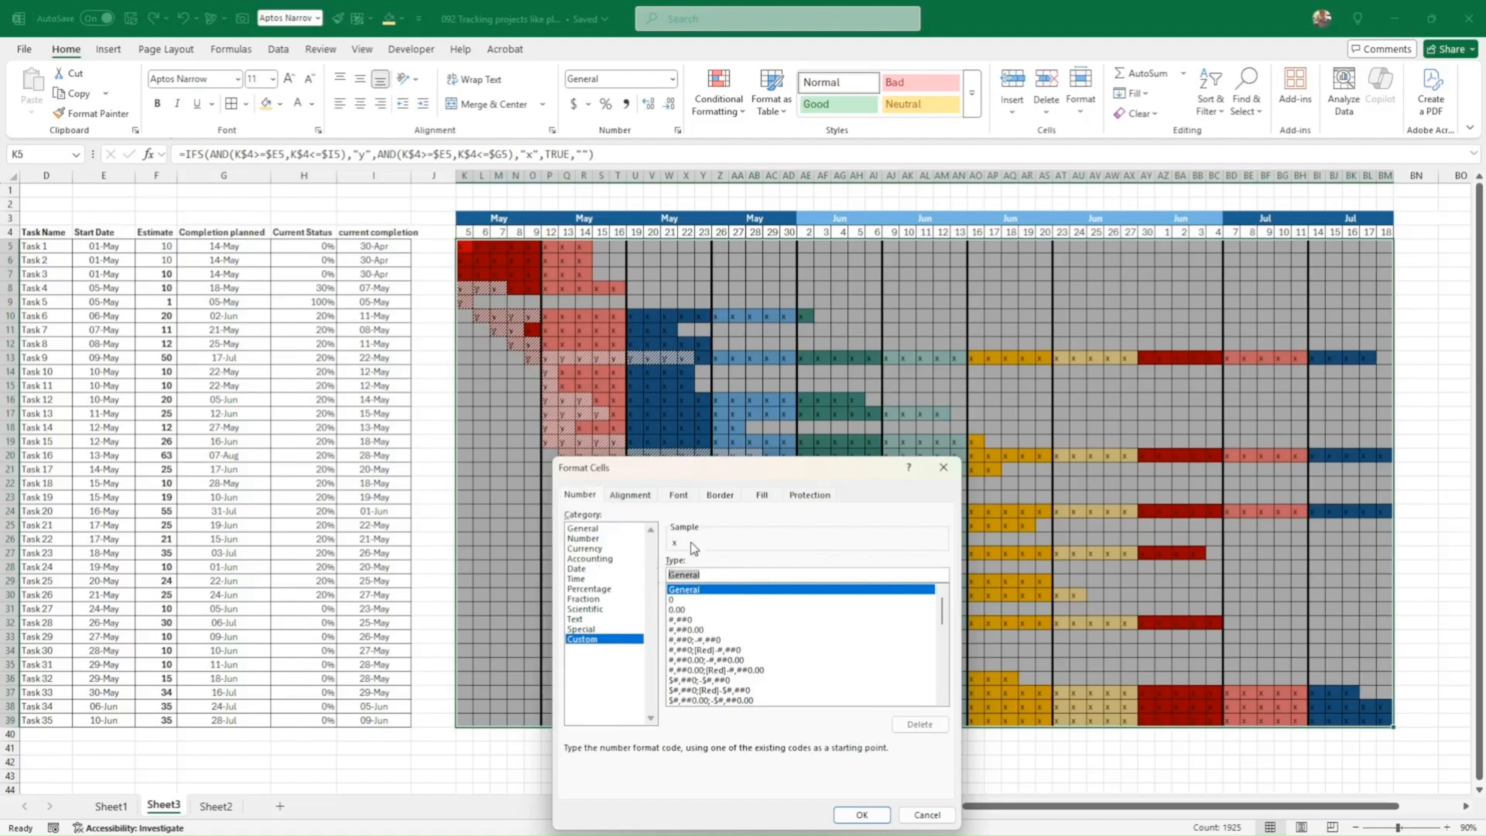
{"action": "type", "text": ";;;"}
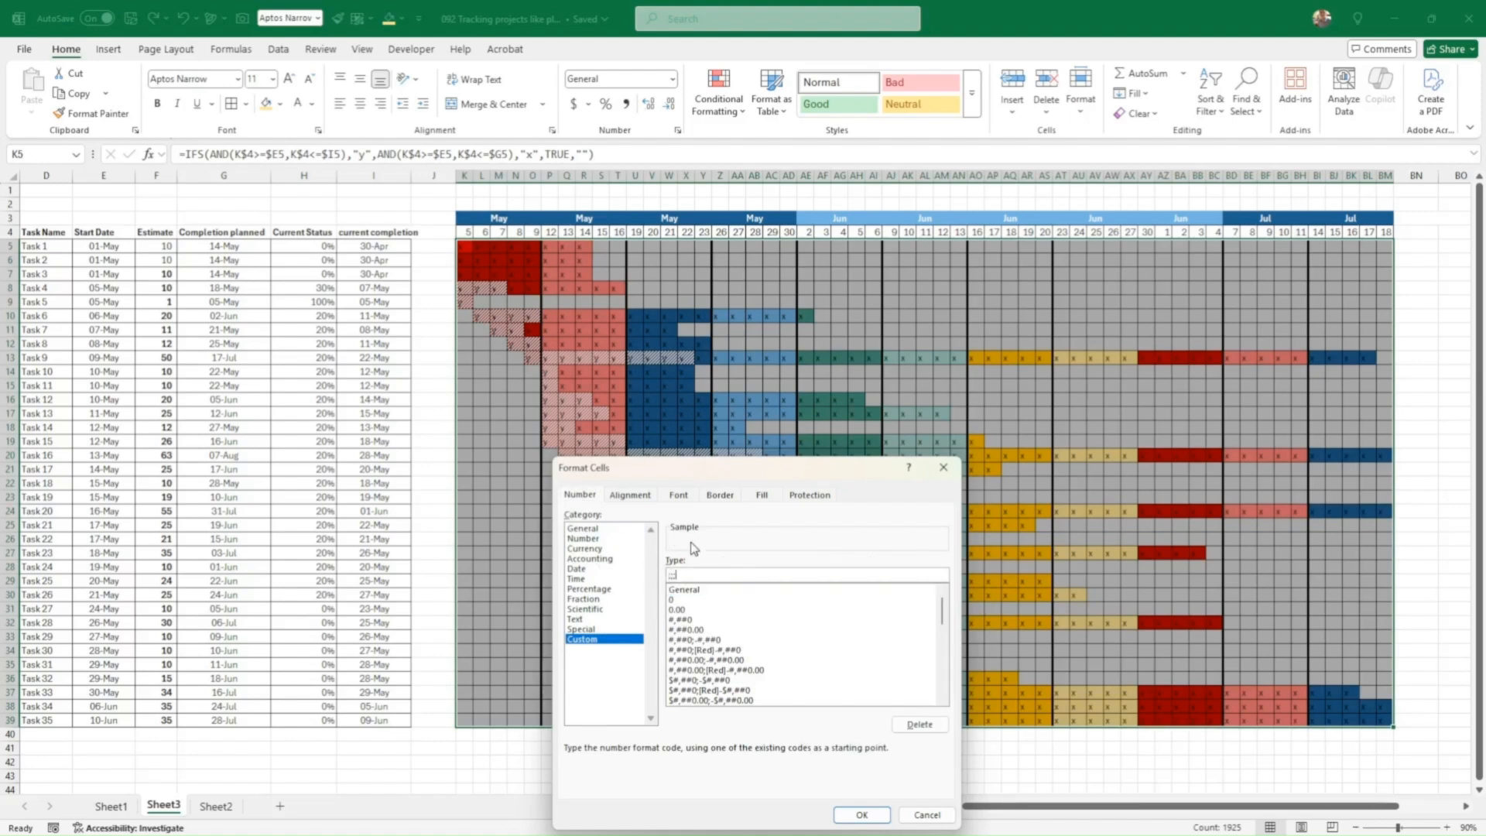
{"action": "left_click", "coordinate": [861, 815]}
{"action": "left_click", "coordinate": [826, 624]}
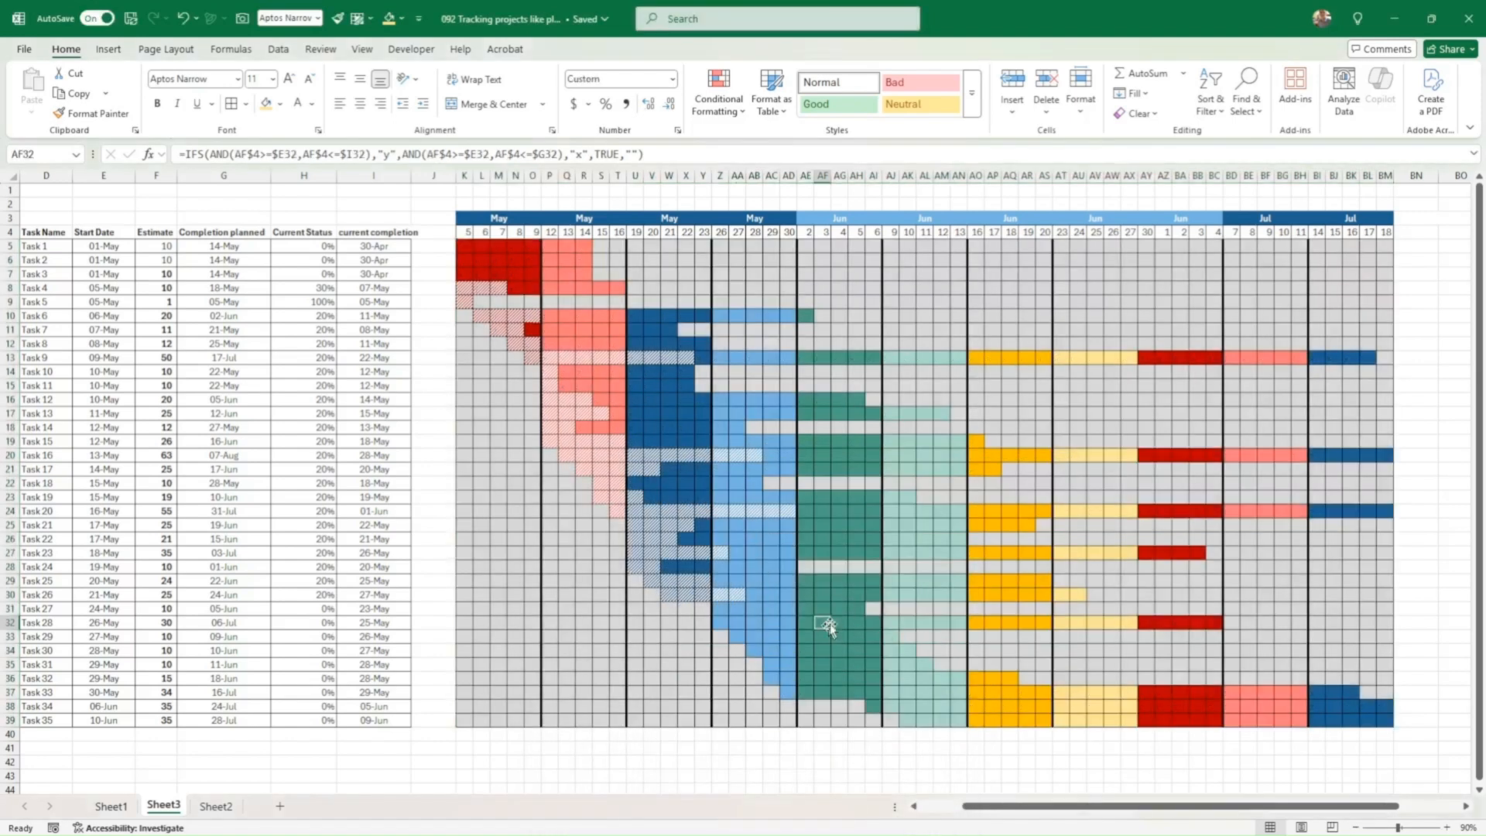
Step: Make the task names Task 1 through Task 35 bold
{"action": "left_click", "coordinate": [335, 511]}
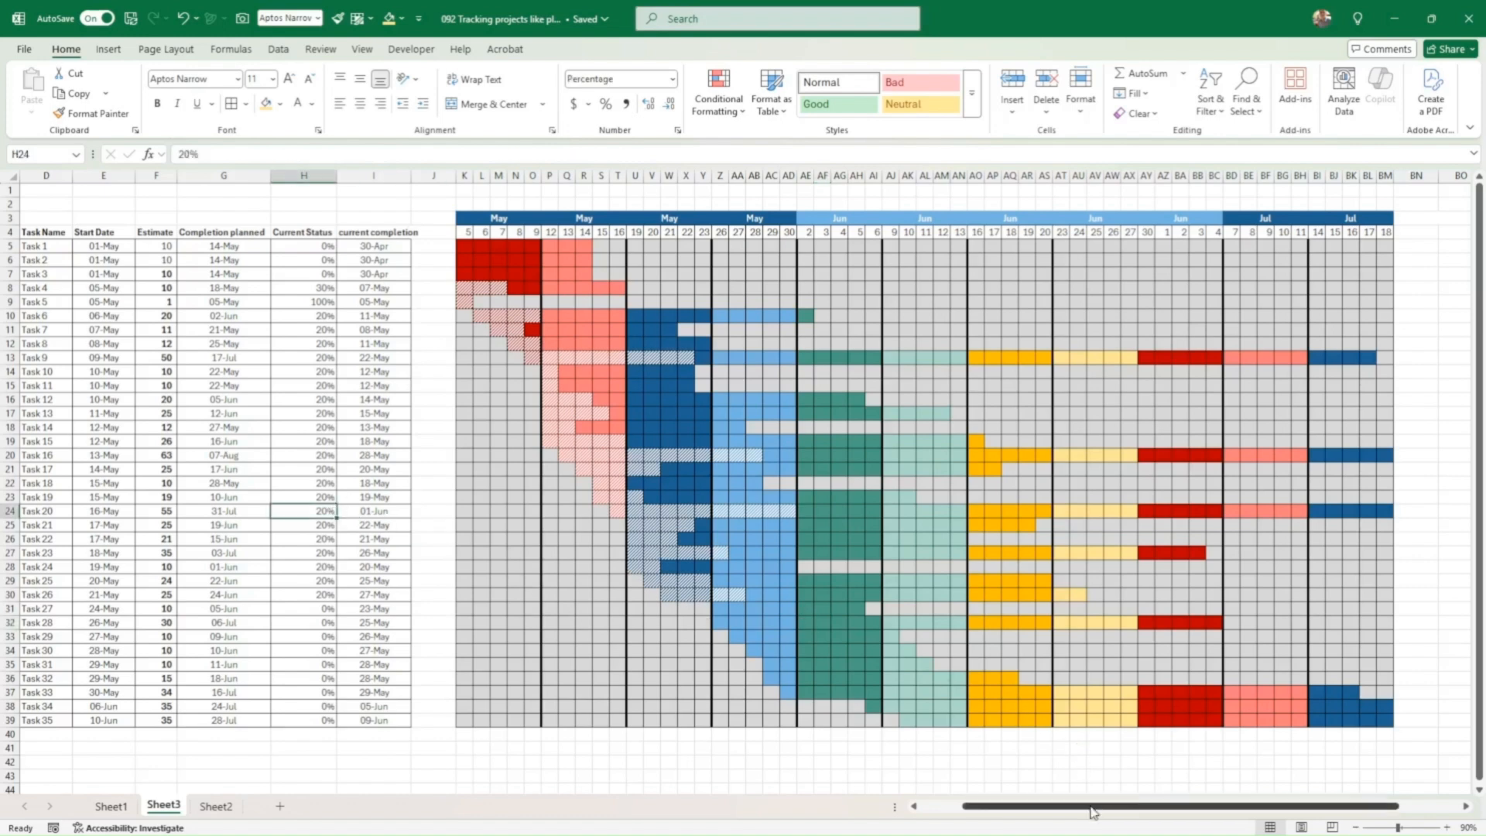
{"action": "left_click_drag", "start_coordinate": [1093, 807], "coordinate": [1079, 807]}
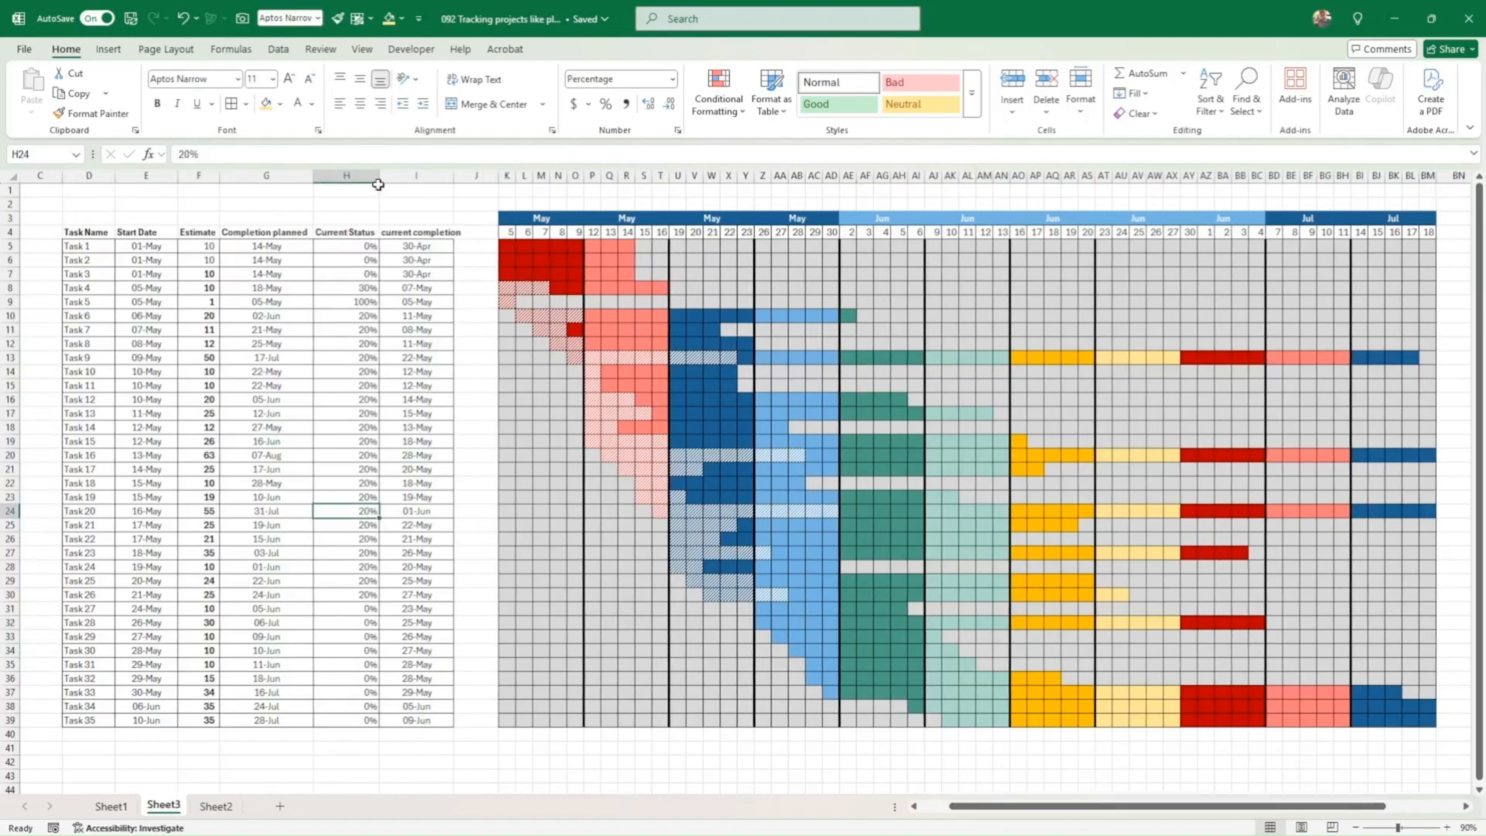
{"action": "left_click_drag", "start_coordinate": [378, 184], "coordinate": [346, 182]}
{"action": "left_click_drag", "start_coordinate": [80, 247], "coordinate": [85, 721]}
{"action": "left_click", "coordinate": [157, 102]}
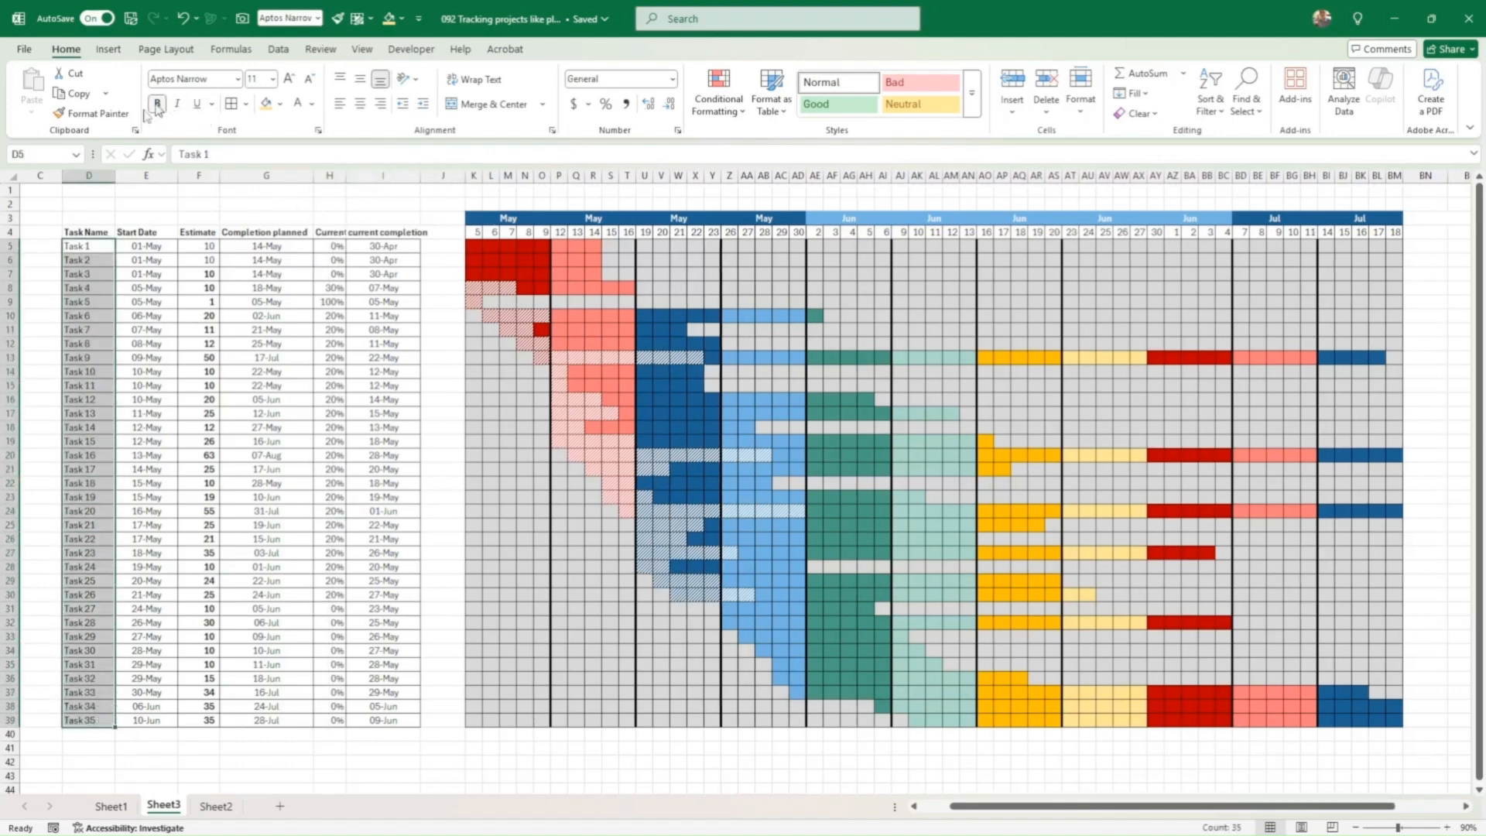
Step: Move the Task Name column next to the chart, then widen it and narrow the spacer column
{"action": "right_click", "coordinate": [99, 179]}
{"action": "left_click", "coordinate": [140, 235]}
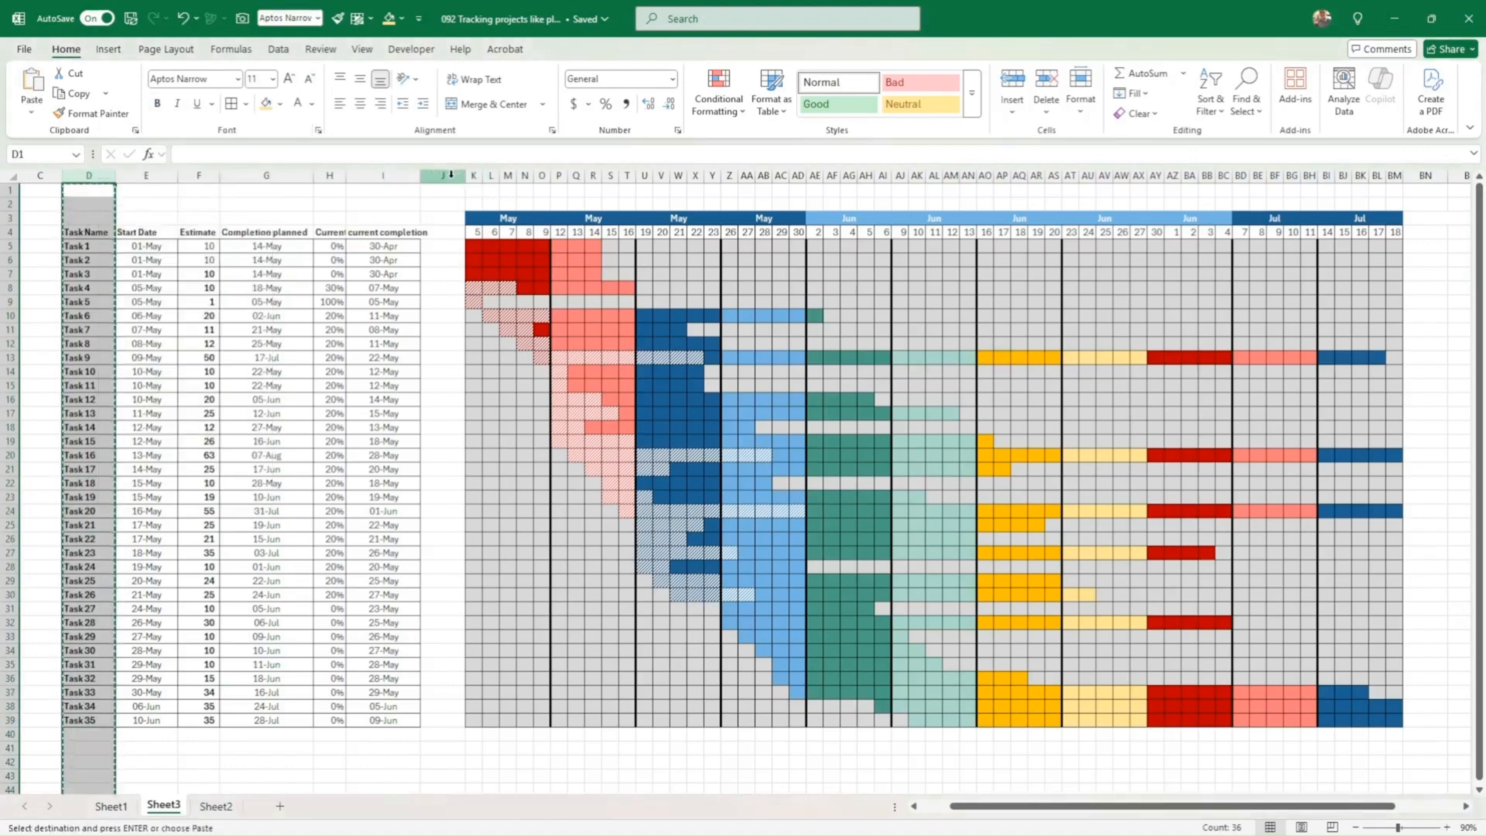
{"action": "left_click", "coordinate": [448, 177]}
{"action": "right_click", "coordinate": [453, 181]}
{"action": "left_click", "coordinate": [511, 330]}
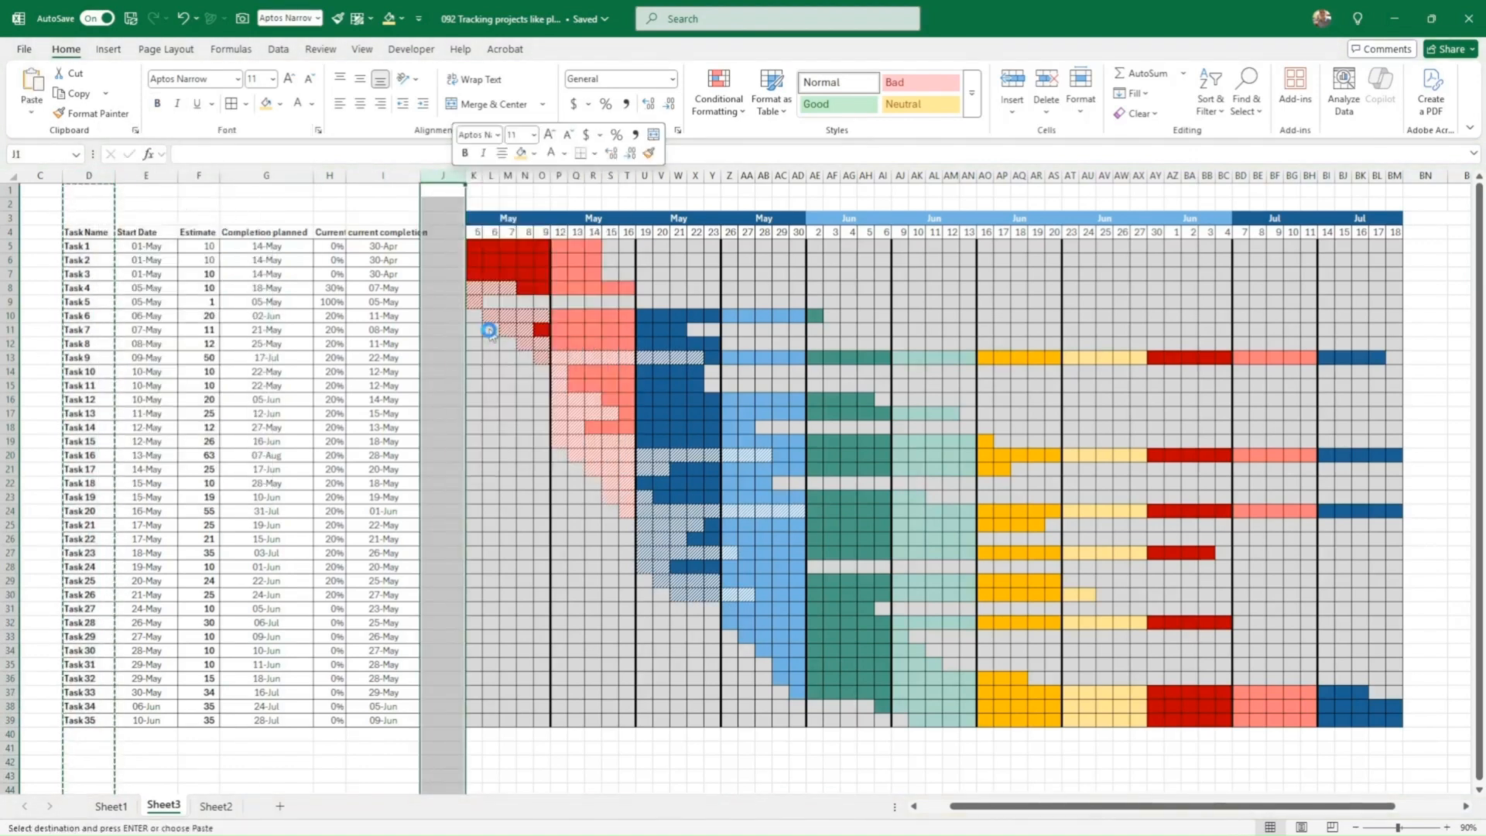
{"action": "left_click_drag", "start_coordinate": [413, 175], "coordinate": [451, 177]}
{"action": "left_click", "coordinate": [468, 190]}
Step: Hide the sheet gridlines and insert a blank row above the header row
{"action": "left_click", "coordinate": [357, 51]}
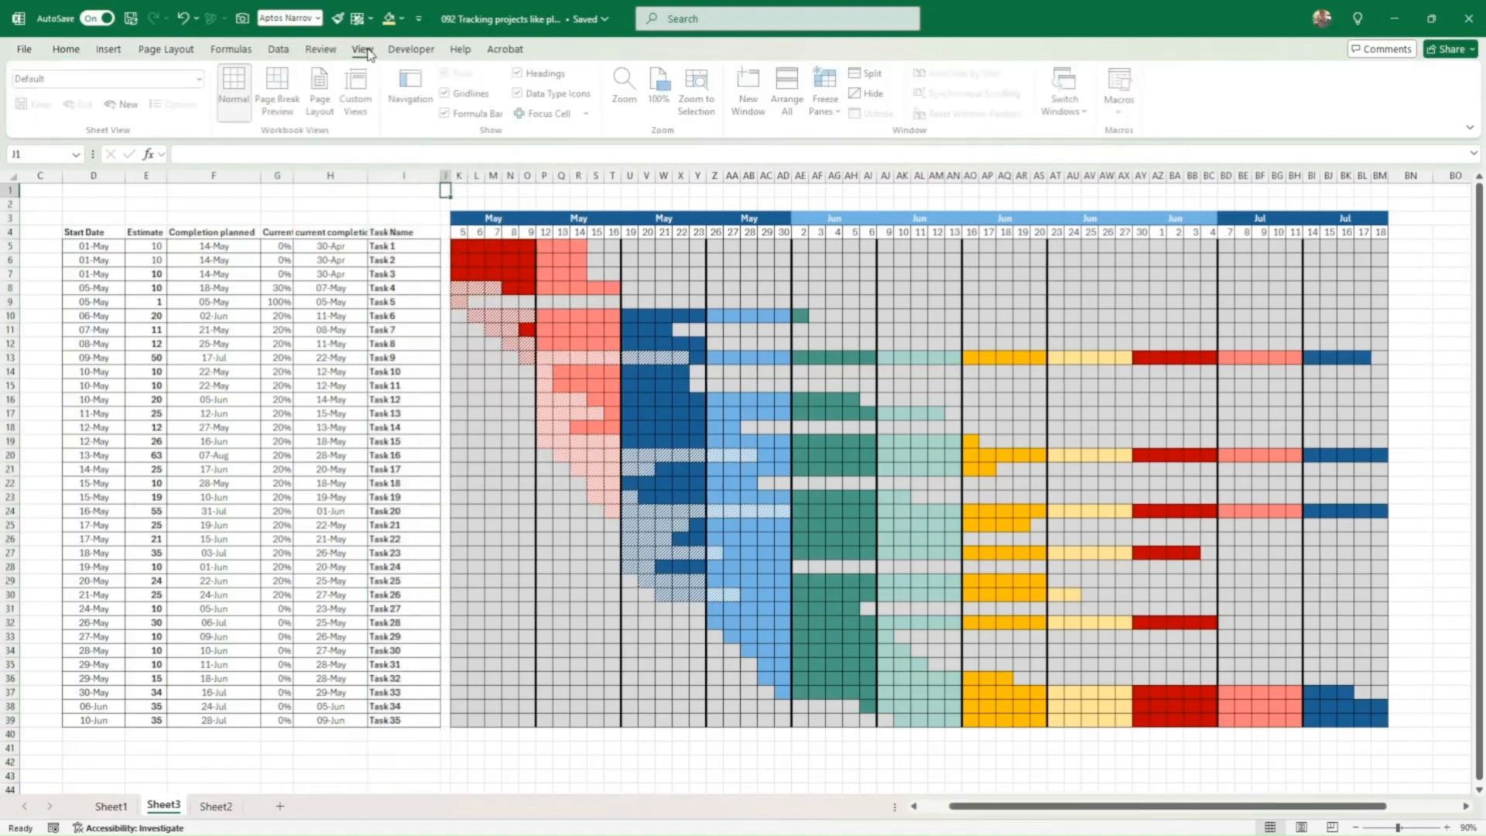
{"action": "left_click", "coordinate": [447, 93]}
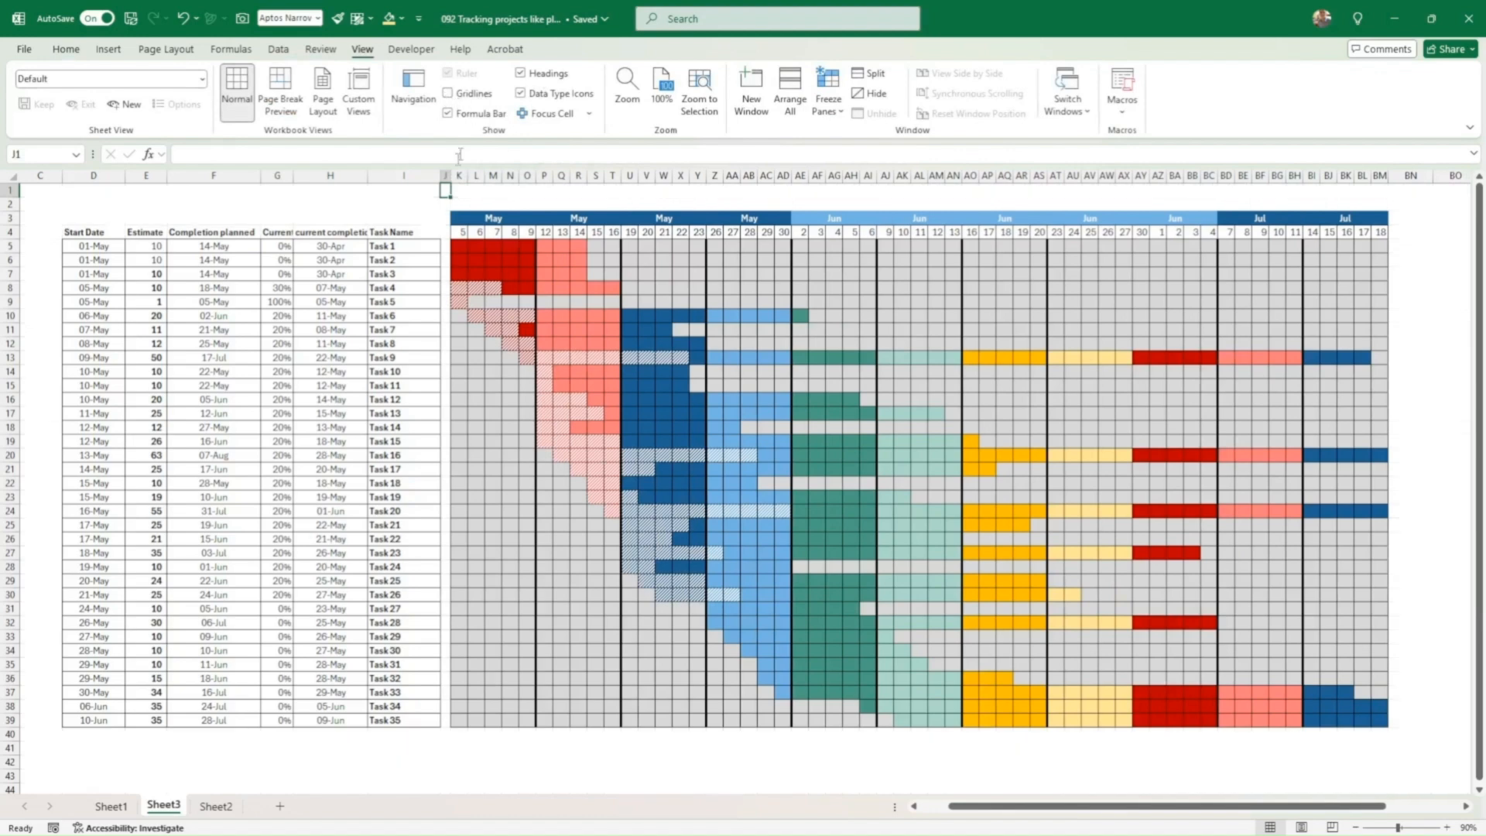
{"action": "left_click", "coordinate": [370, 204]}
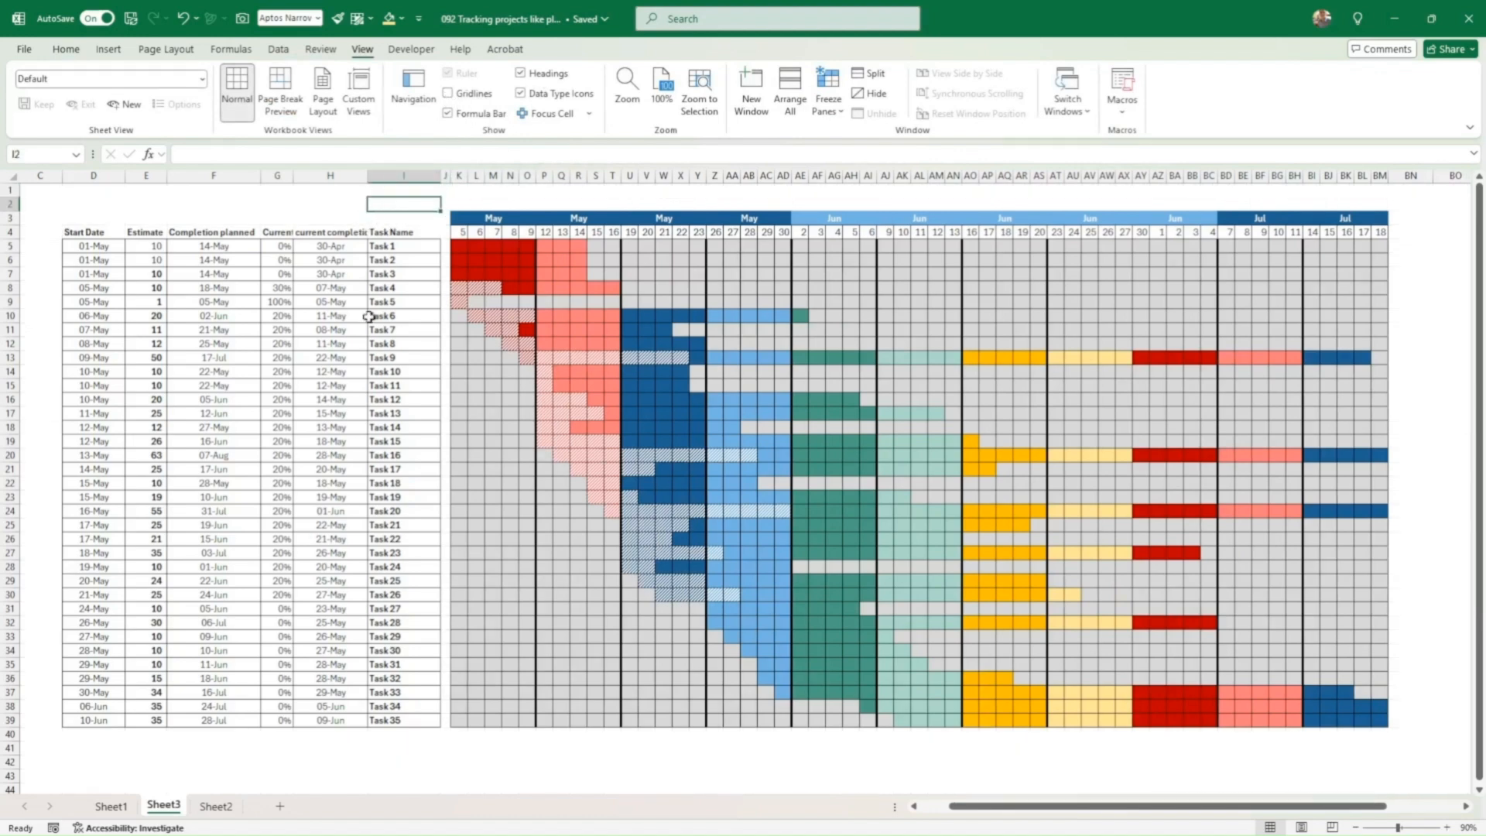
{"action": "left_click", "coordinate": [15, 233]}
{"action": "right_click", "coordinate": [11, 232]}
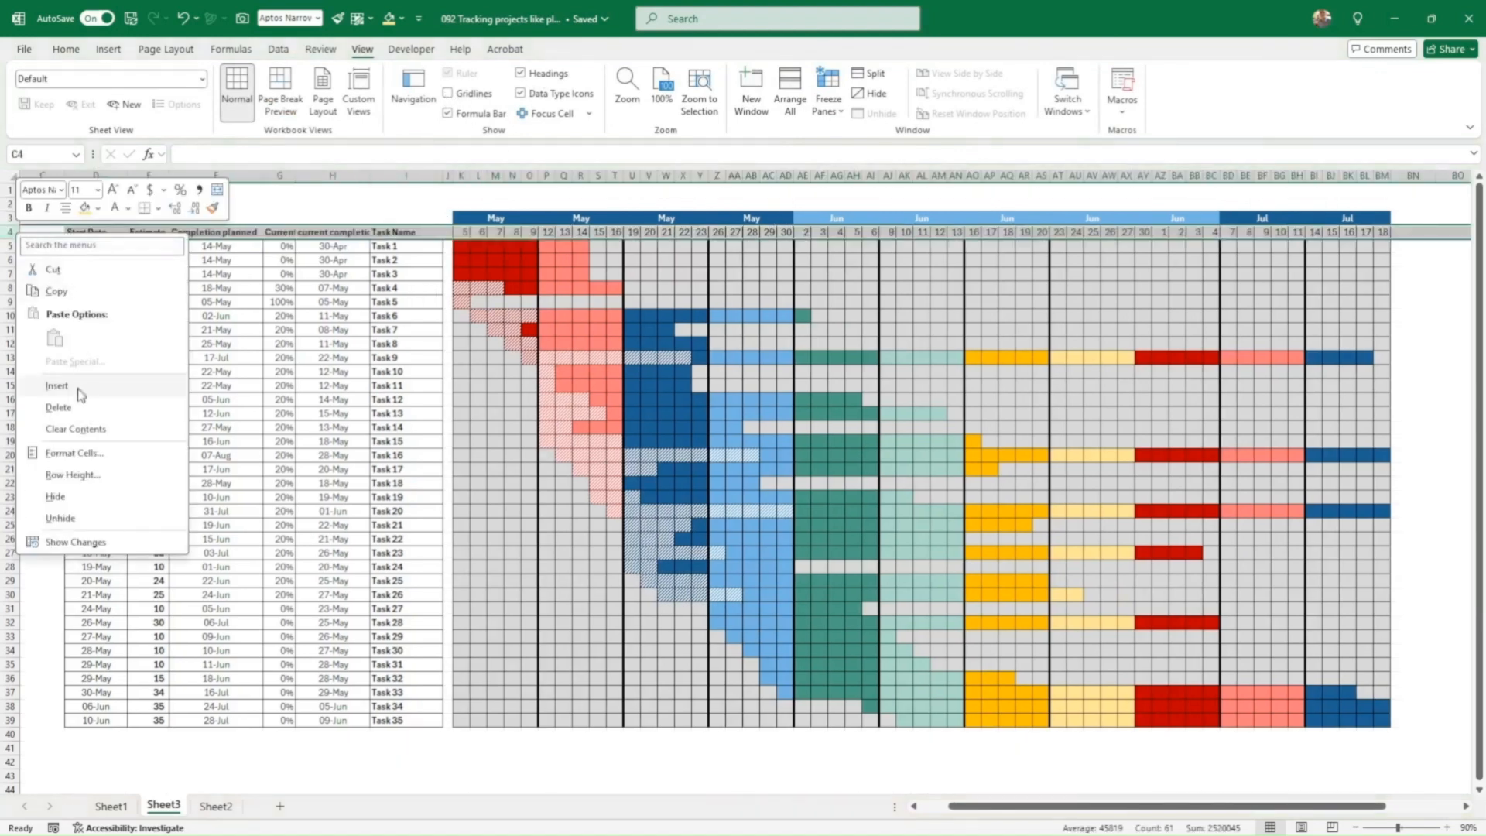
{"action": "left_click", "coordinate": [76, 385]}
{"action": "left_click_drag", "start_coordinate": [462, 232], "coordinate": [1384, 248]}
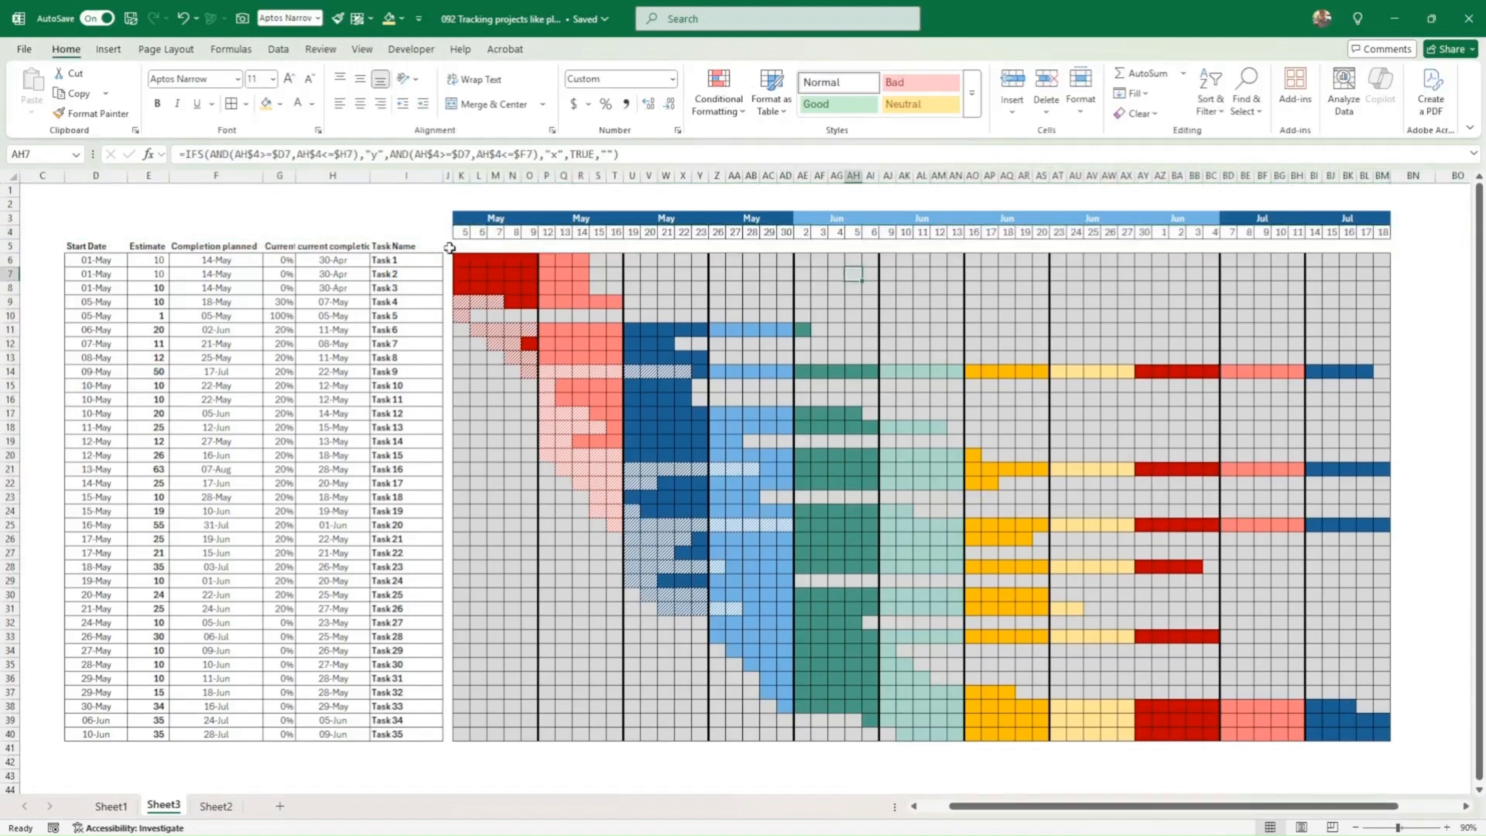
{"action": "left_click_drag", "start_coordinate": [86, 246], "coordinate": [1373, 246]}
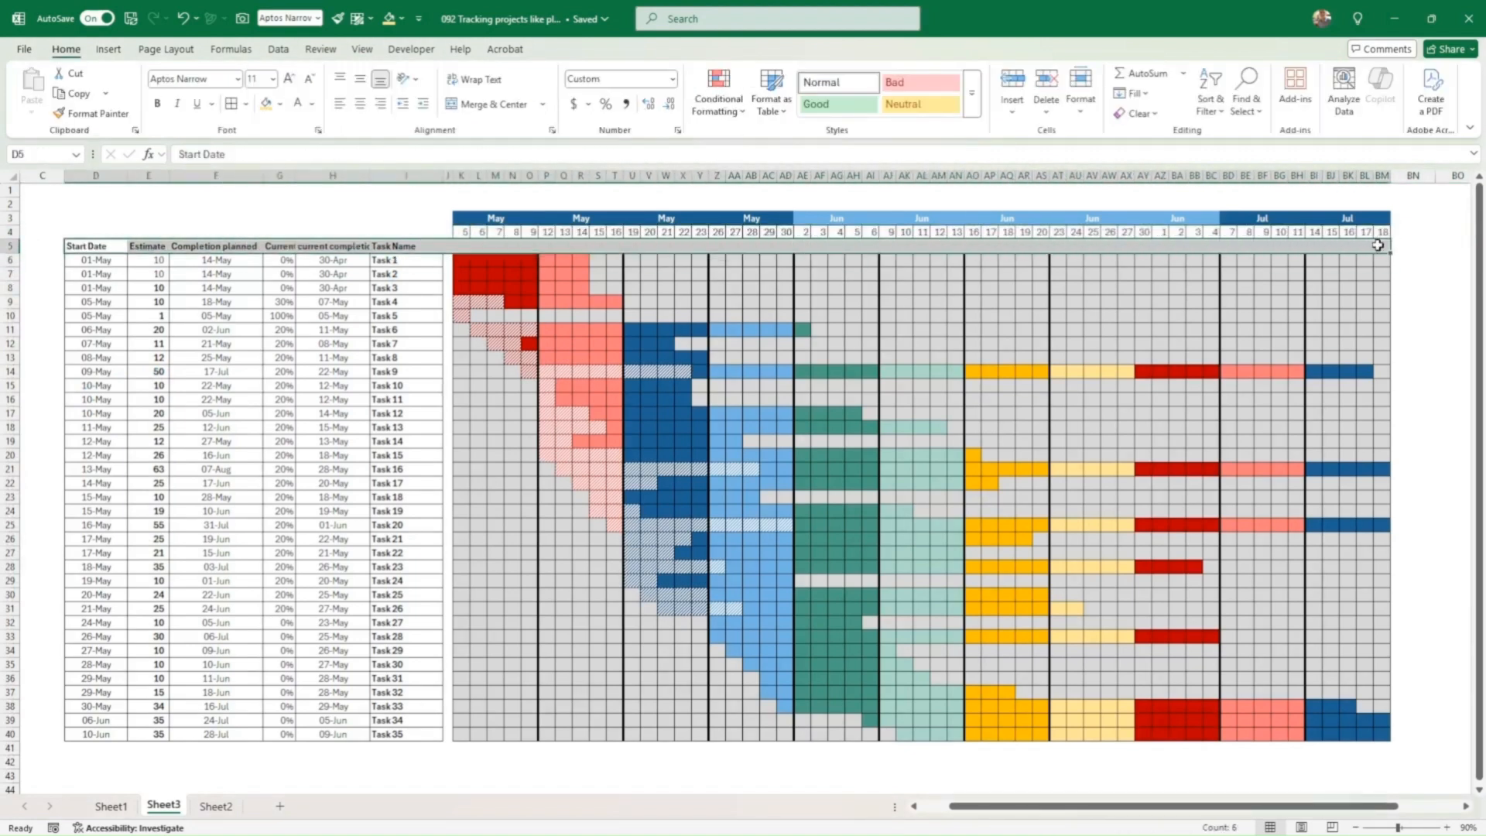
Step: Add filters to the header row and sort tasks by Start Date, newest first
{"action": "left_click", "coordinate": [278, 49]}
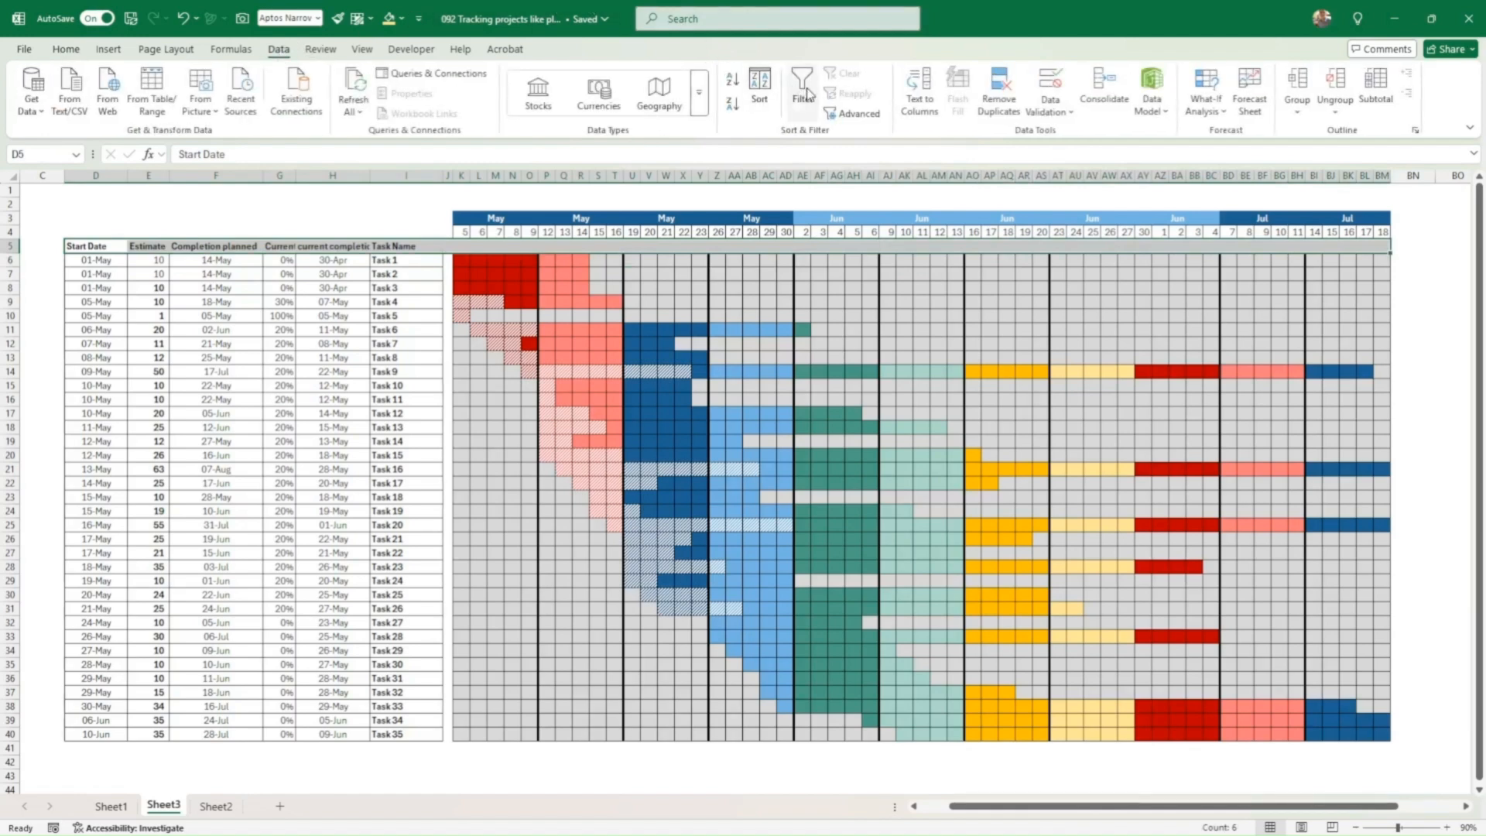
{"action": "left_click", "coordinate": [801, 92]}
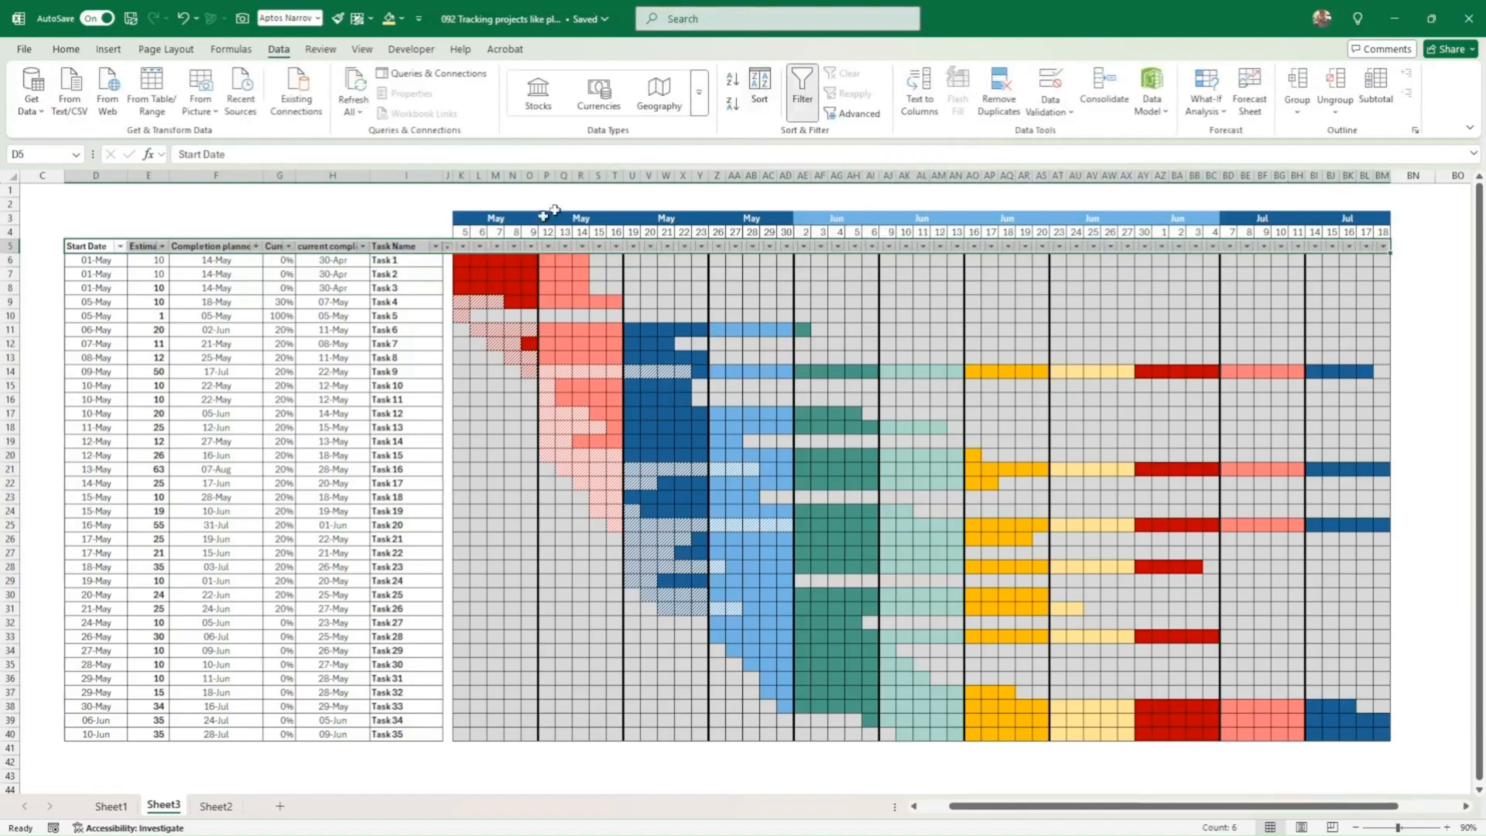
{"action": "left_click", "coordinate": [419, 299]}
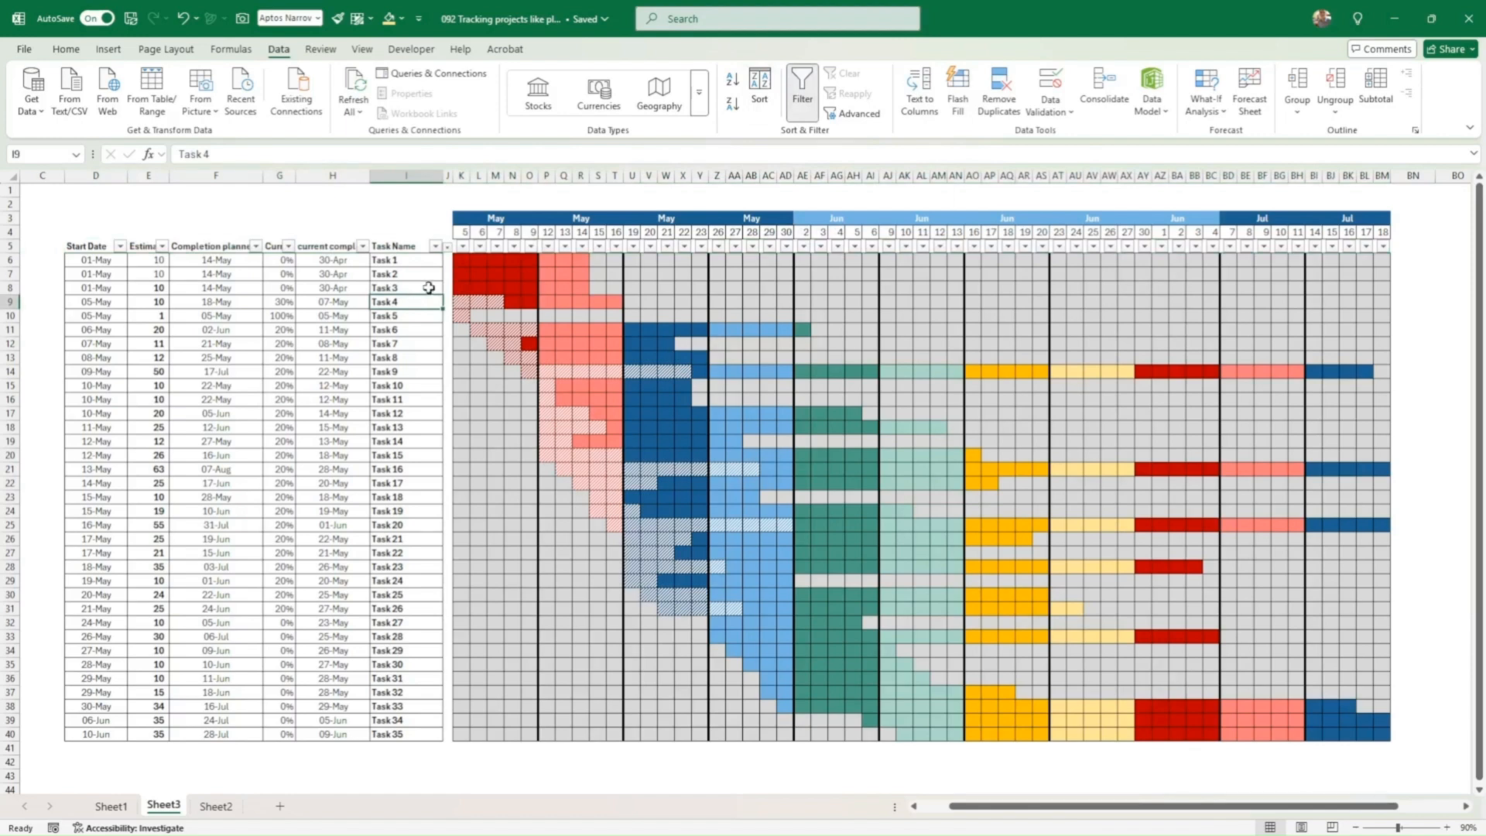
{"action": "left_click", "coordinate": [120, 247]}
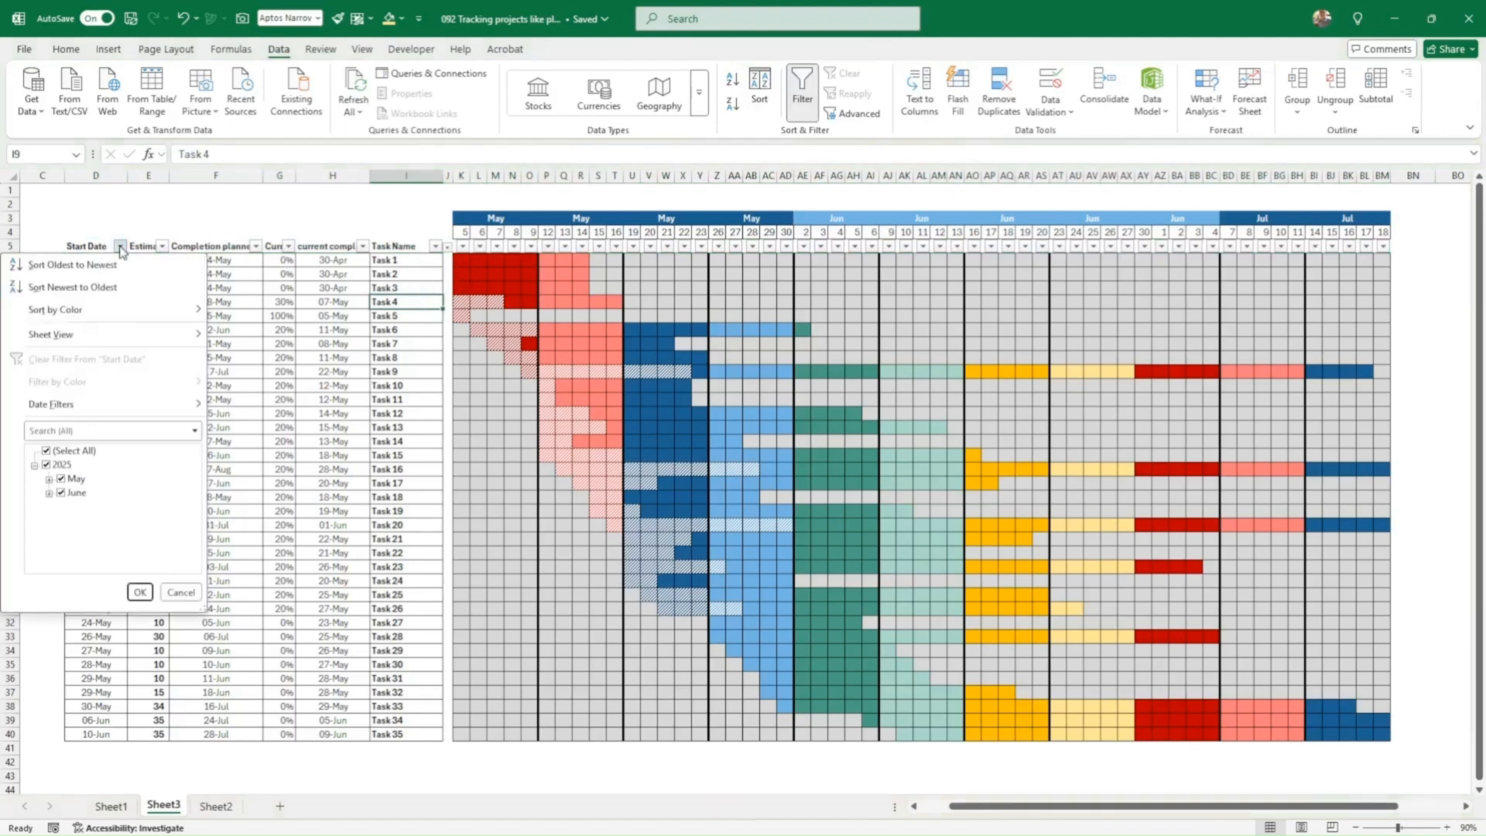
{"action": "left_click", "coordinate": [84, 287]}
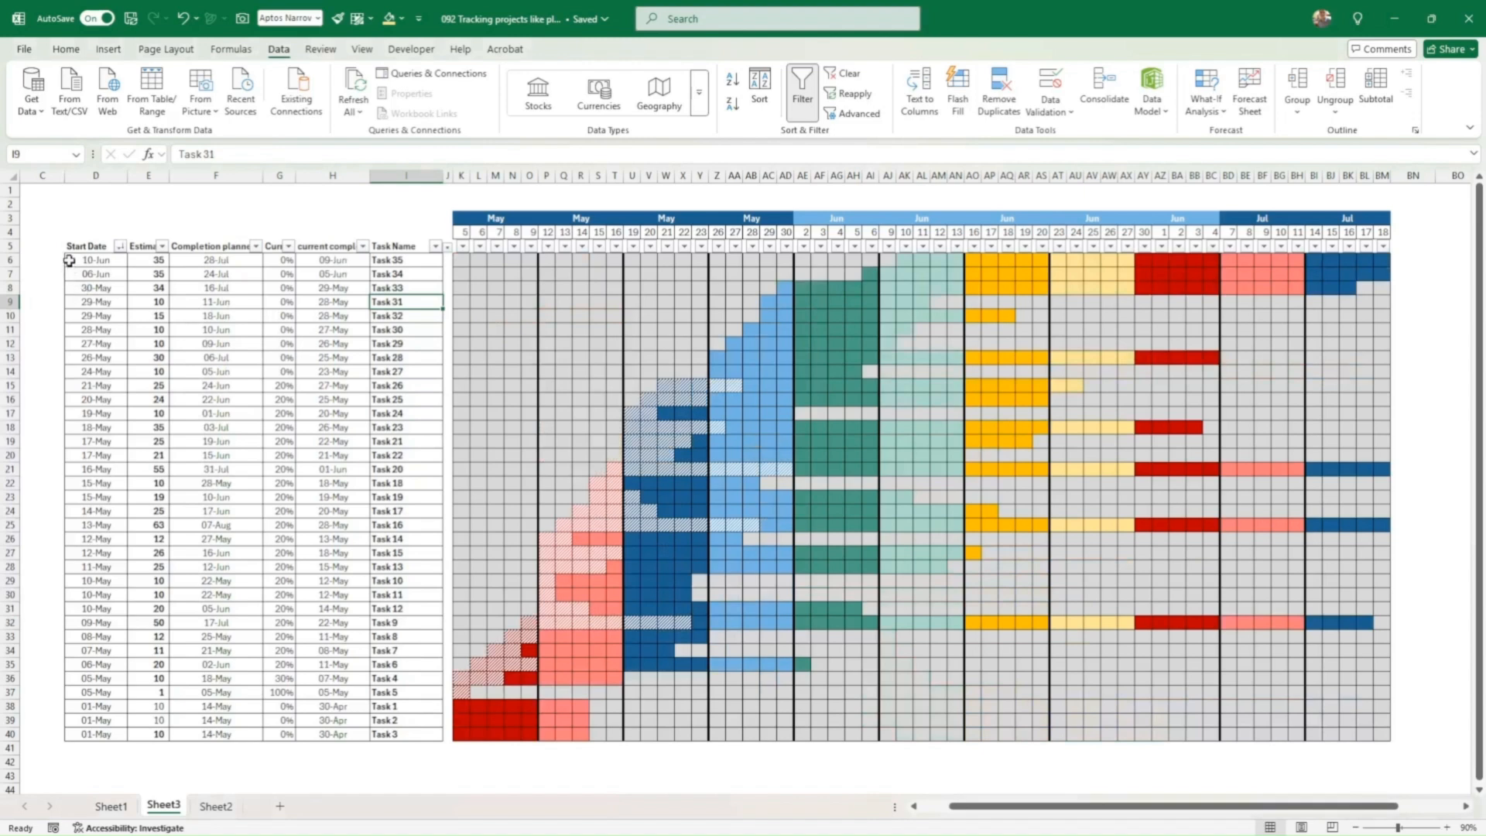
{"action": "left_click", "coordinate": [120, 246]}
{"action": "key", "text": "Escape"}
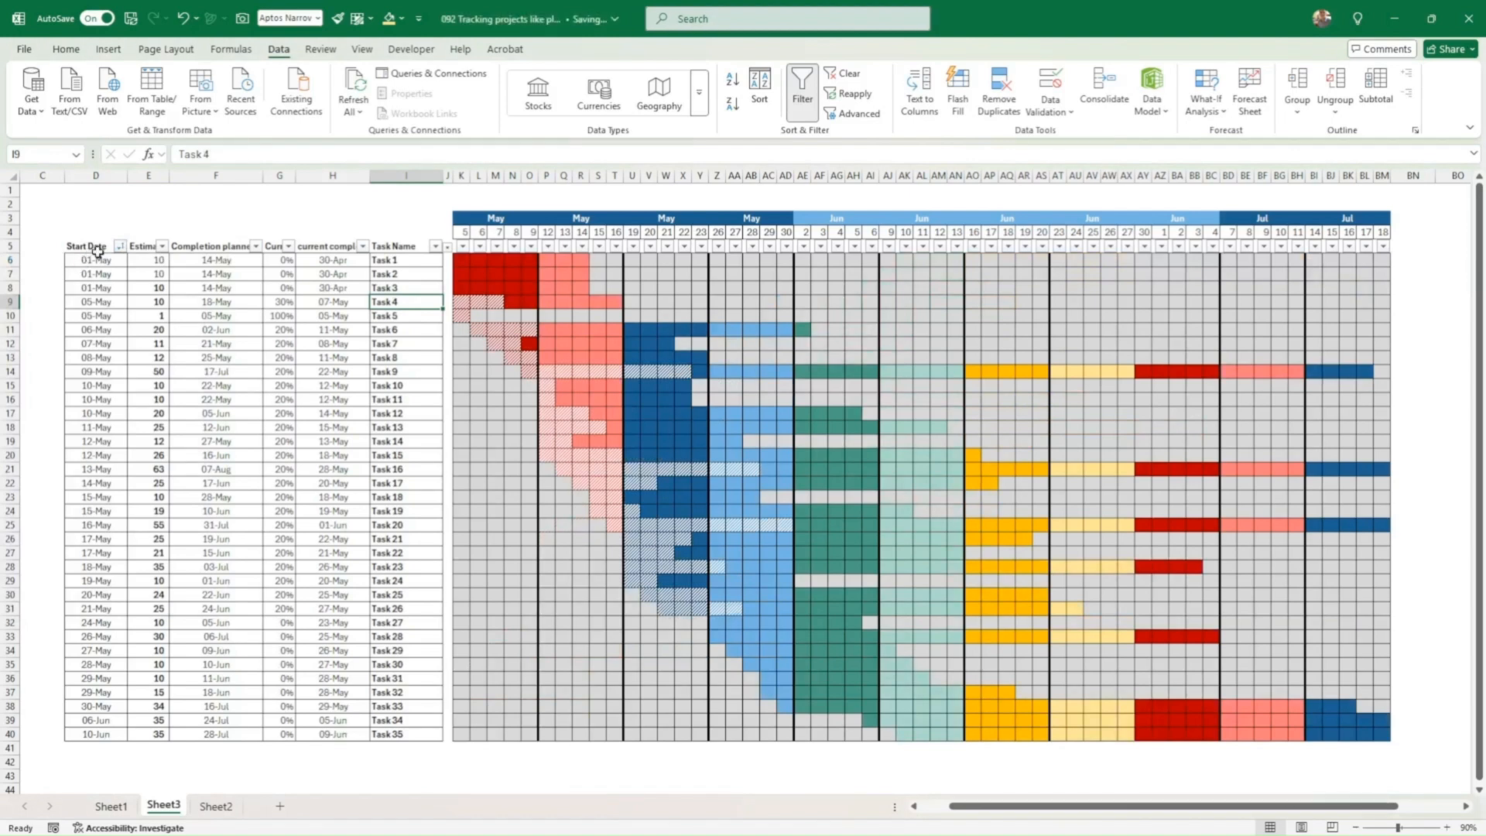
Step: Sort the tasks by Estimate smallest first, then by Current Status largest first
{"action": "left_click", "coordinate": [162, 246]}
{"action": "left_click", "coordinate": [124, 265]}
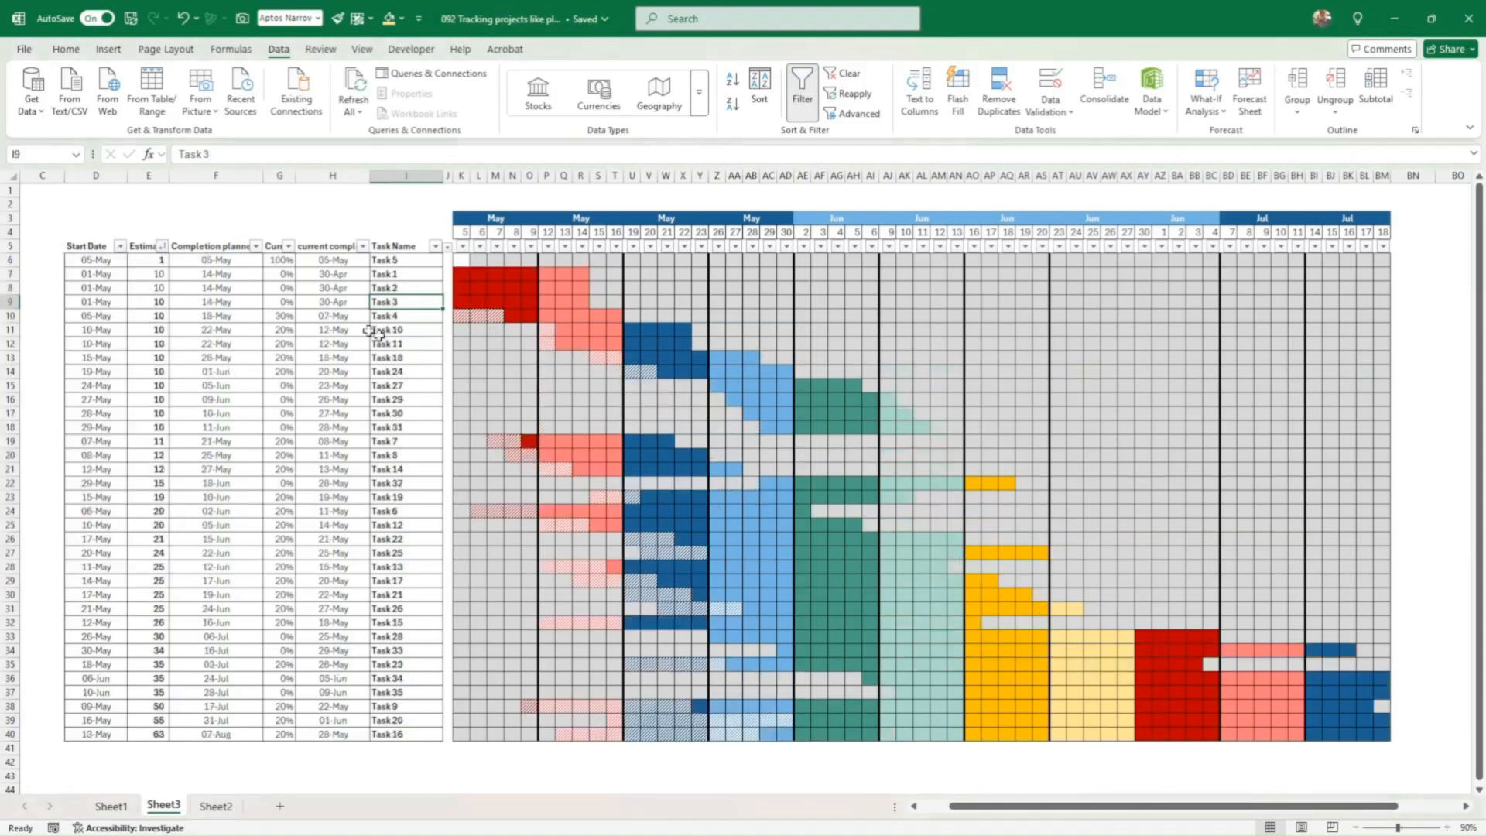
{"action": "left_click", "coordinate": [163, 249]}
{"action": "left_click", "coordinate": [103, 224]}
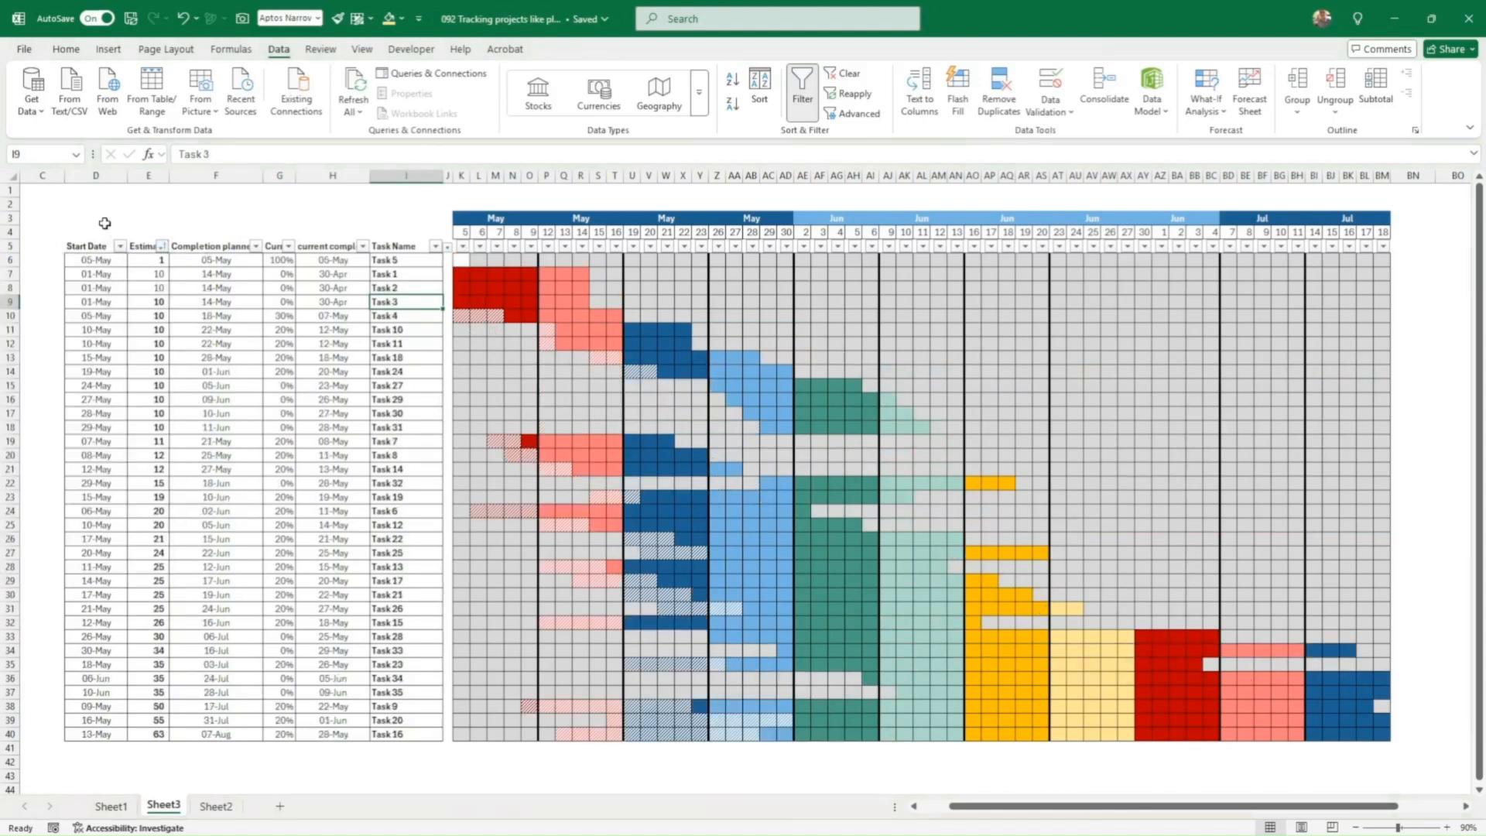
{"action": "left_click", "coordinate": [288, 246]}
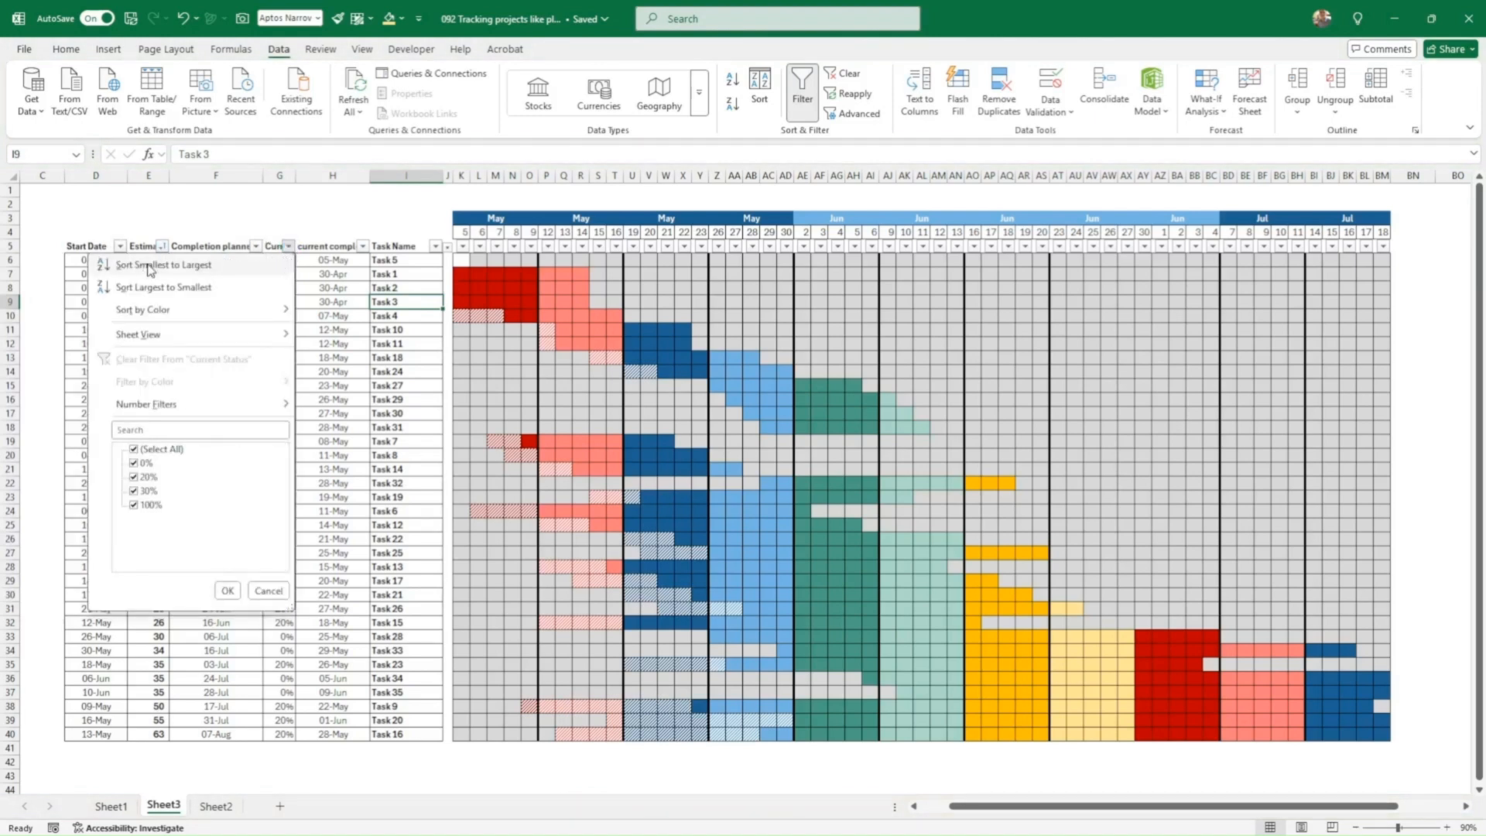
{"action": "left_click", "coordinate": [160, 288]}
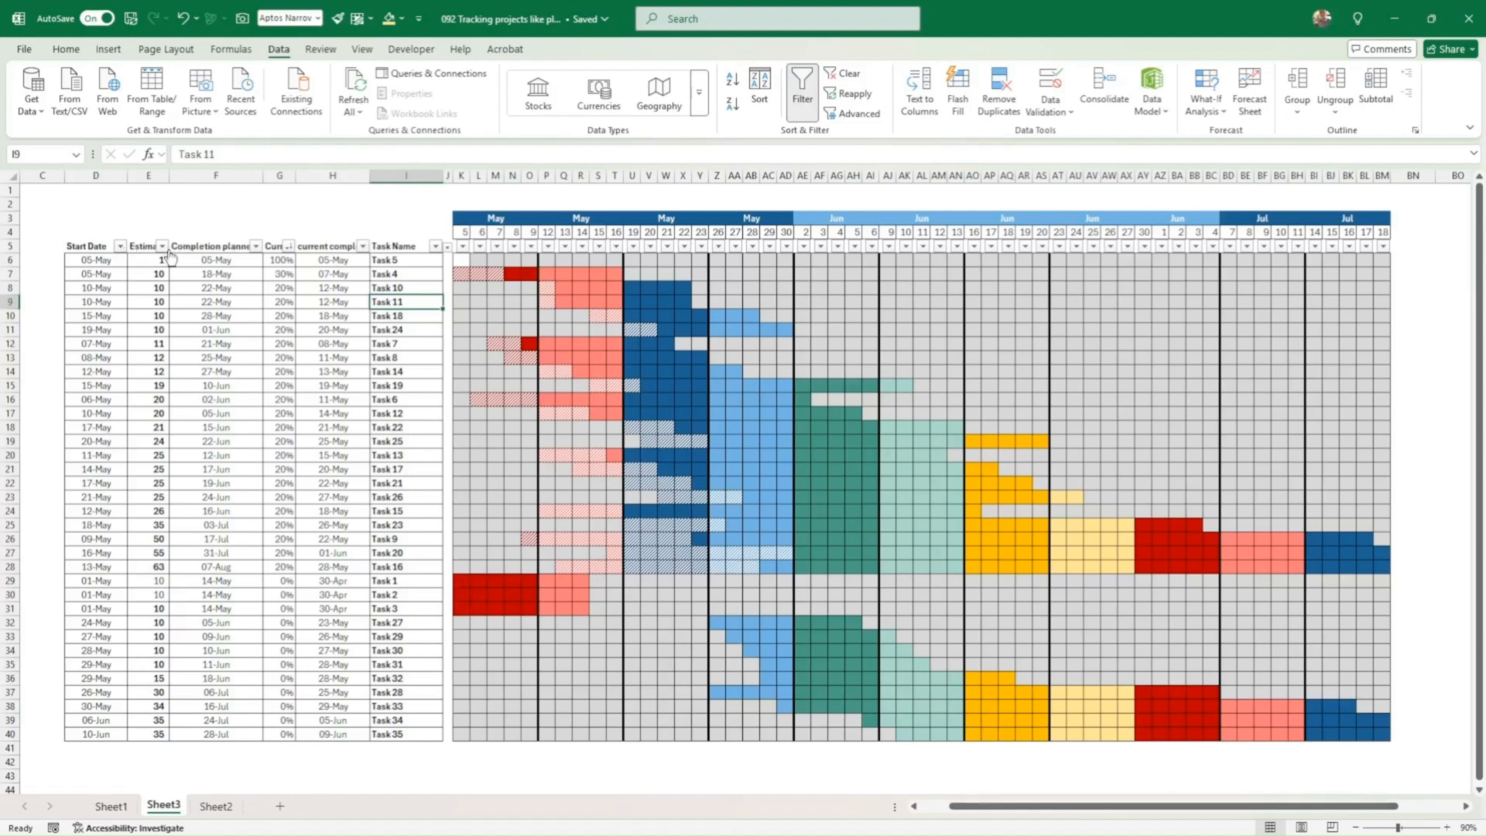
Step: Re-sort by Start Date oldest first, zoom to 100%, and narrow the completion and Task Name columns
{"action": "left_click", "coordinate": [119, 246]}
{"action": "left_click", "coordinate": [76, 260]}
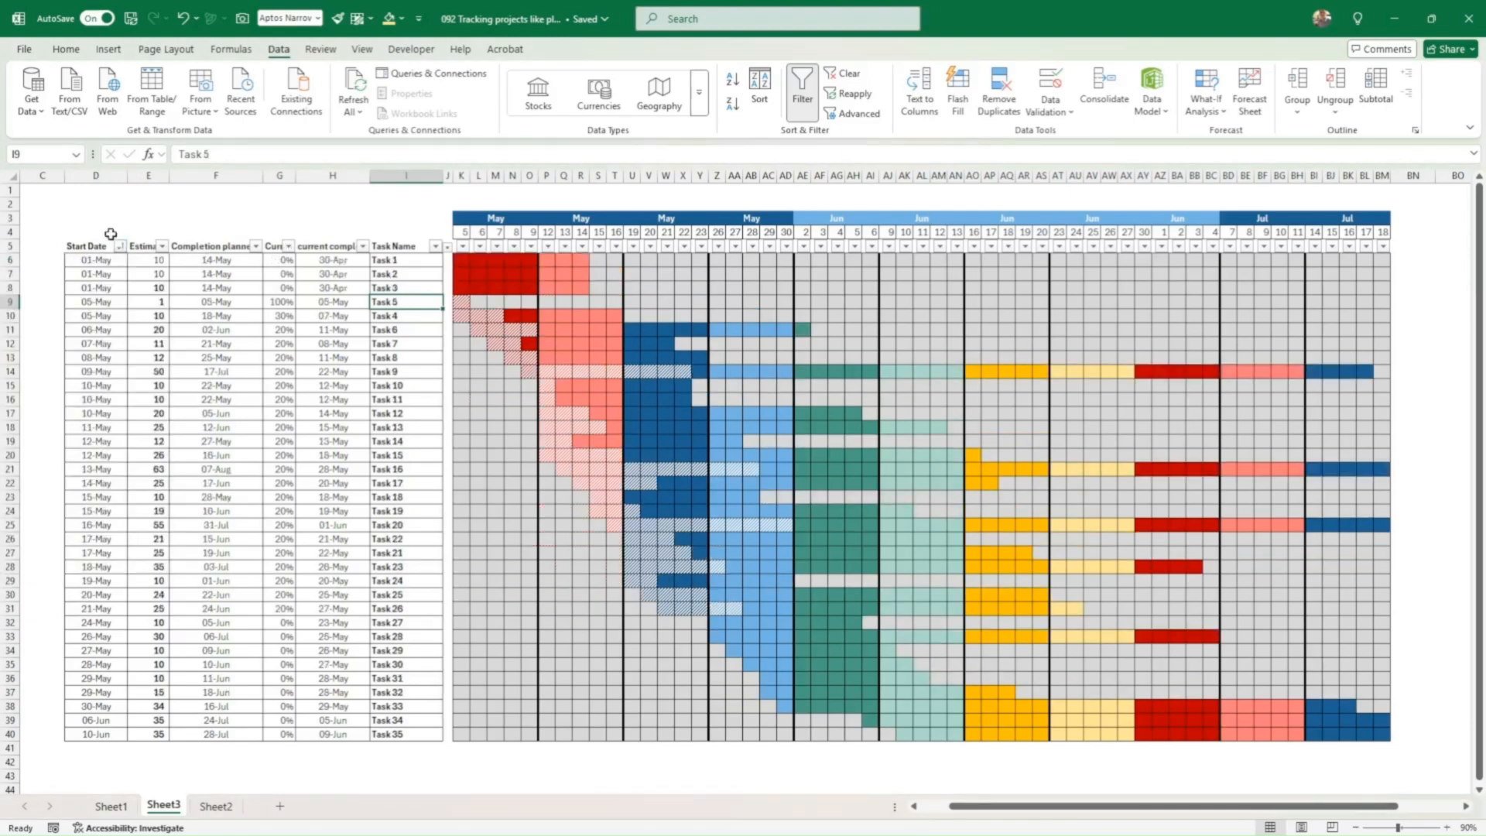
{"action": "left_click", "coordinate": [89, 219]}
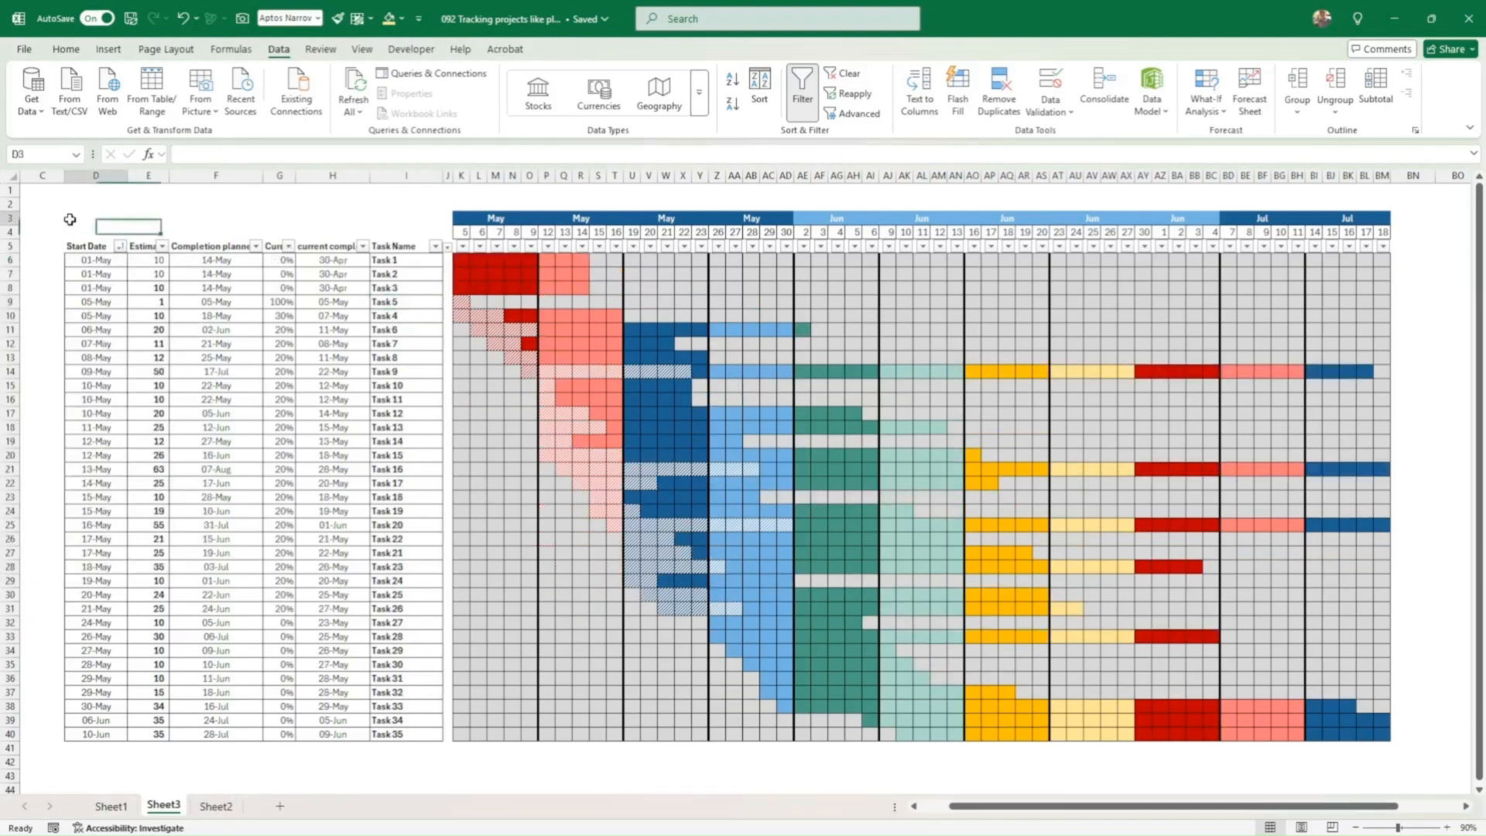
{"action": "left_click", "coordinate": [1445, 826]}
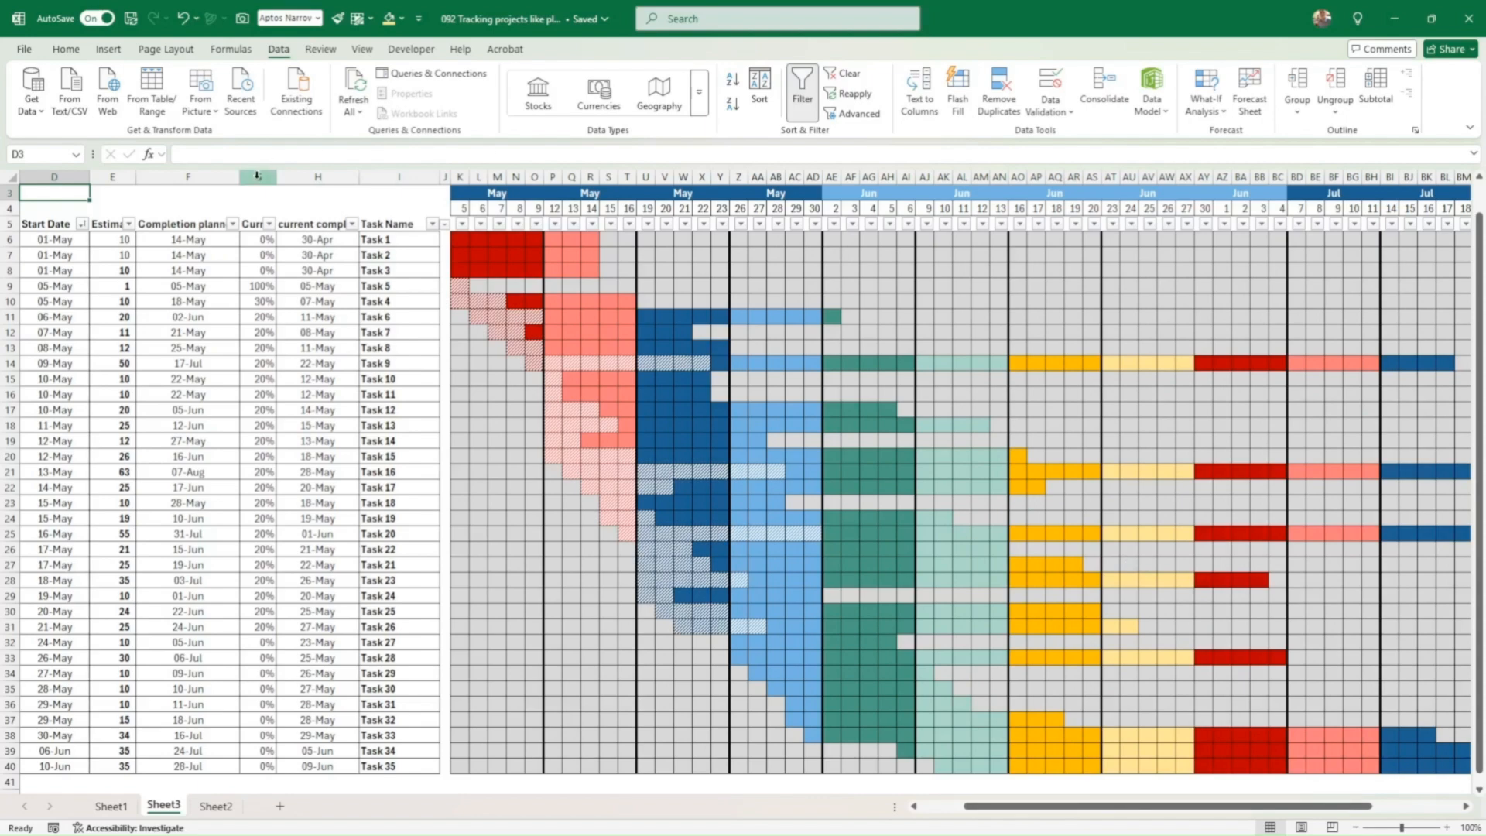
{"action": "left_click_drag", "start_coordinate": [239, 177], "coordinate": [193, 176]}
{"action": "left_click_drag", "start_coordinate": [313, 172], "coordinate": [359, 173]}
{"action": "left_click", "coordinate": [297, 197]}
{"action": "scroll", "coordinate": [294, 204], "scroll_direction": "up", "scroll_amount": 1}
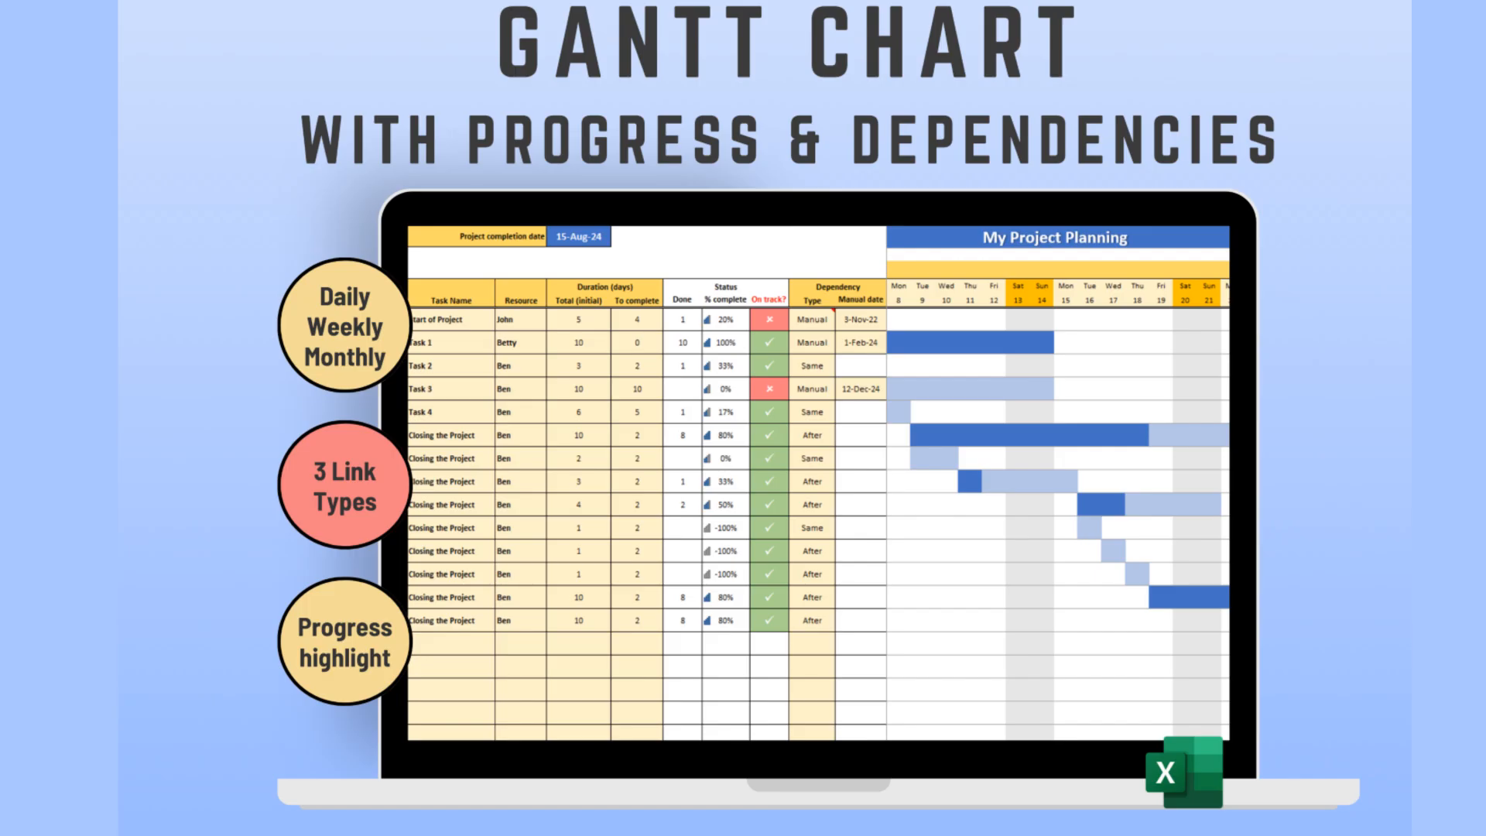